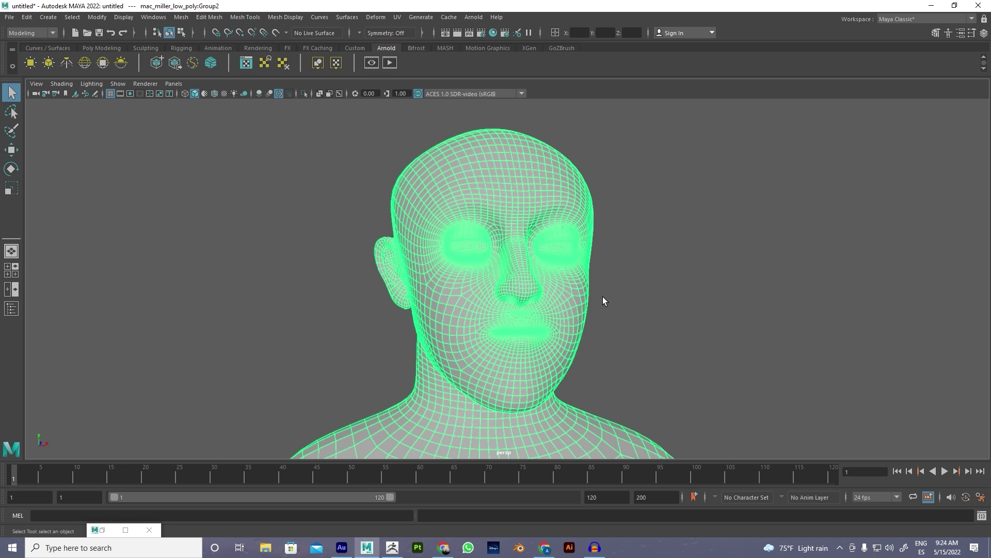
- Deselect the head mesh and examine its wireframe topology around the ear, eyes, nose and mouth
left_click(685, 265)
left_click_drag(521, 294, 585, 314, "alt")
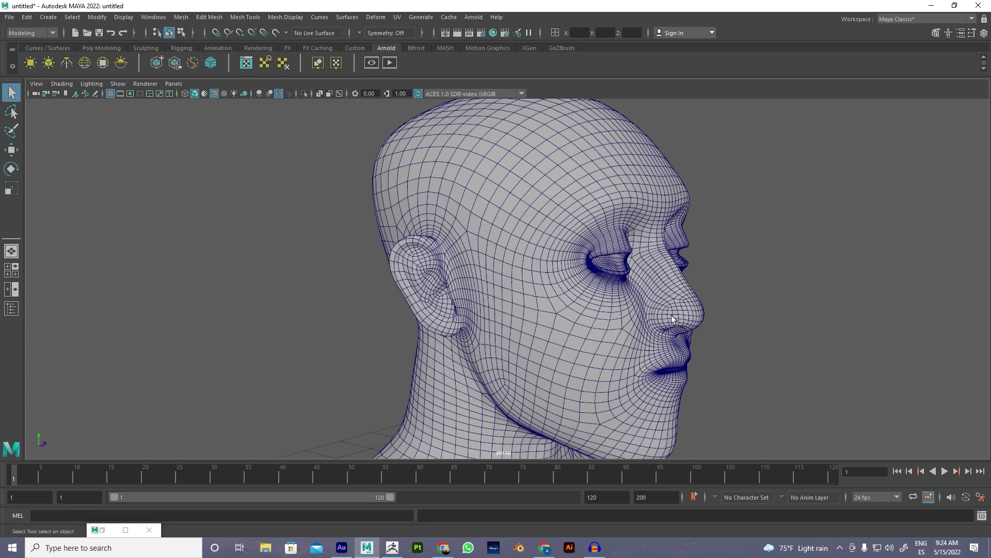
left_click_drag(654, 332, 620, 364, "alt")
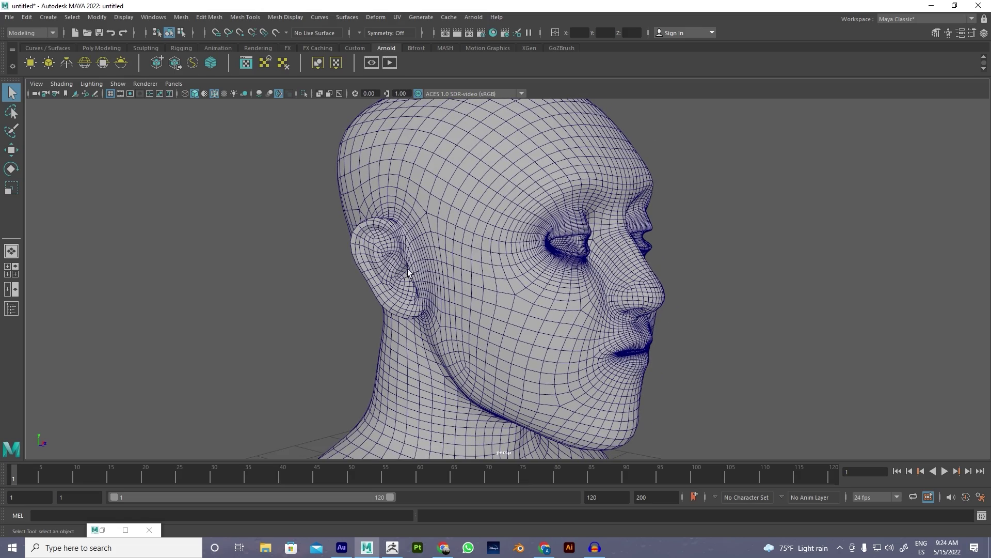
left_click_drag(361, 238, 631, 316, "alt")
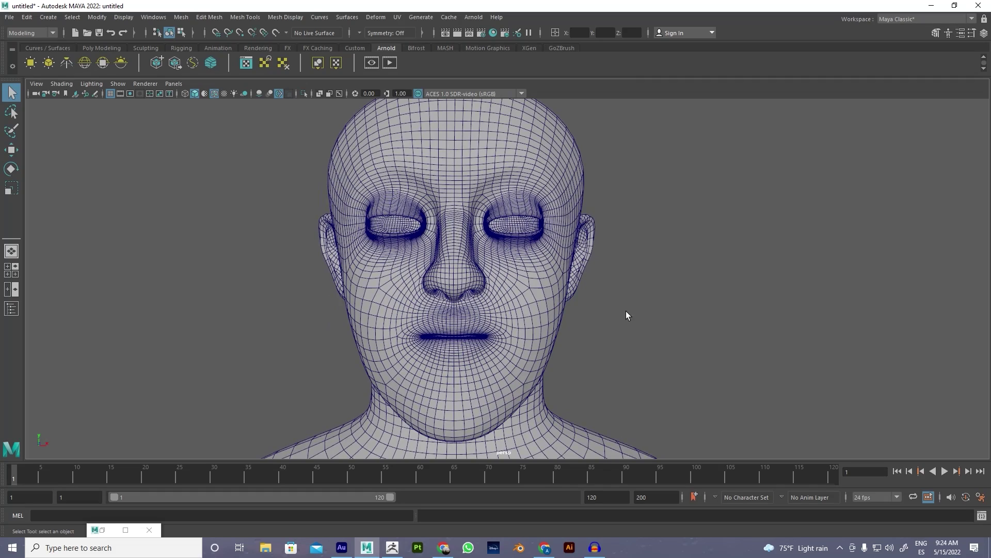
left_click_drag(565, 265, 544, 320, "alt")
- Restore the minimized UV Editor, select the head mesh and examine the UV shell of the face
left_click(103, 530)
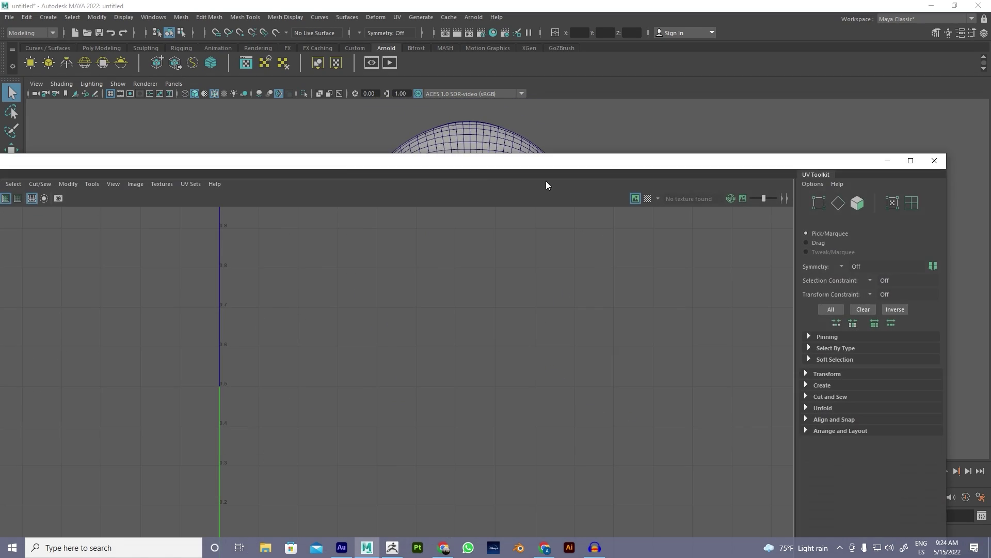
left_click(468, 145)
scroll(522, 323, "down", 3)
middle_click_drag(504, 366, 546, 300, "alt")
scroll(480, 392, "up", 2)
scroll(480, 396, "up", 2)
scroll(442, 397, "up", 1)
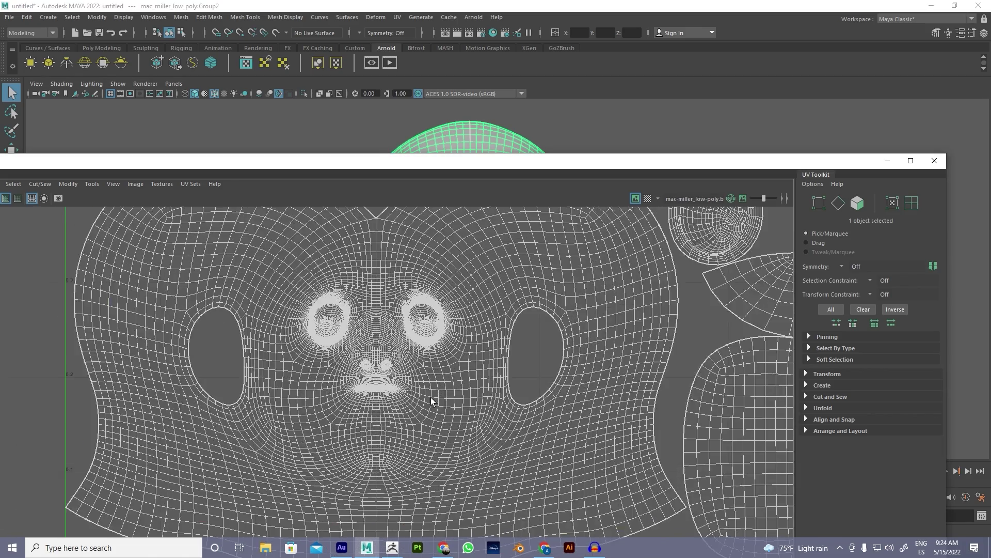
scroll(438, 392, "up", 2)
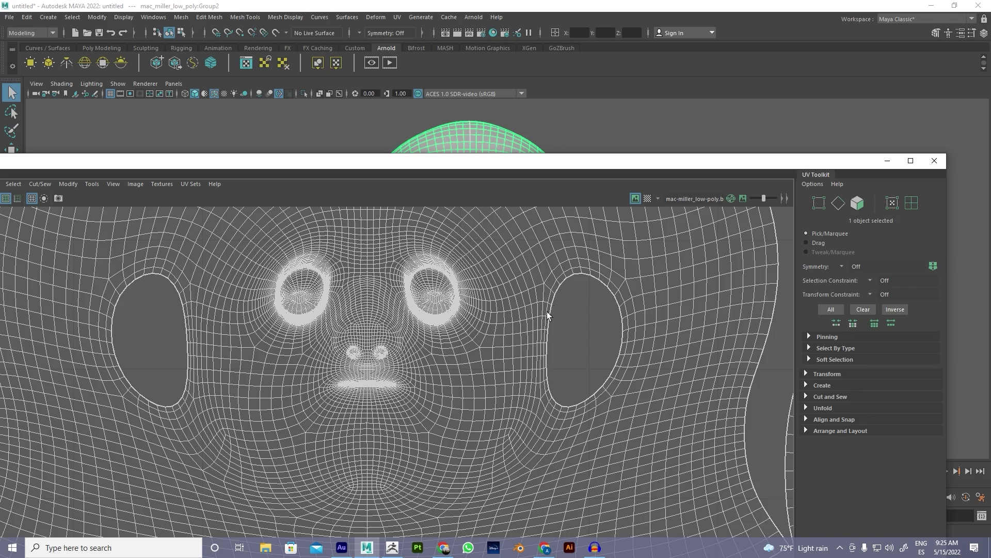
- Examine the ear, torso and smaller UV shells and how they are arranged within the first UV tile
scroll(584, 311, "down", 4)
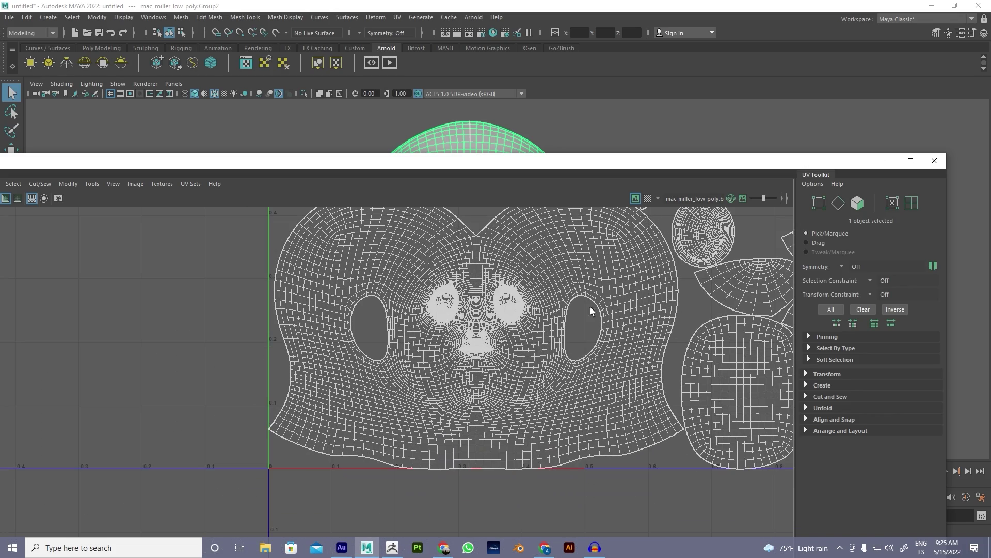
scroll(630, 310, "up", 5)
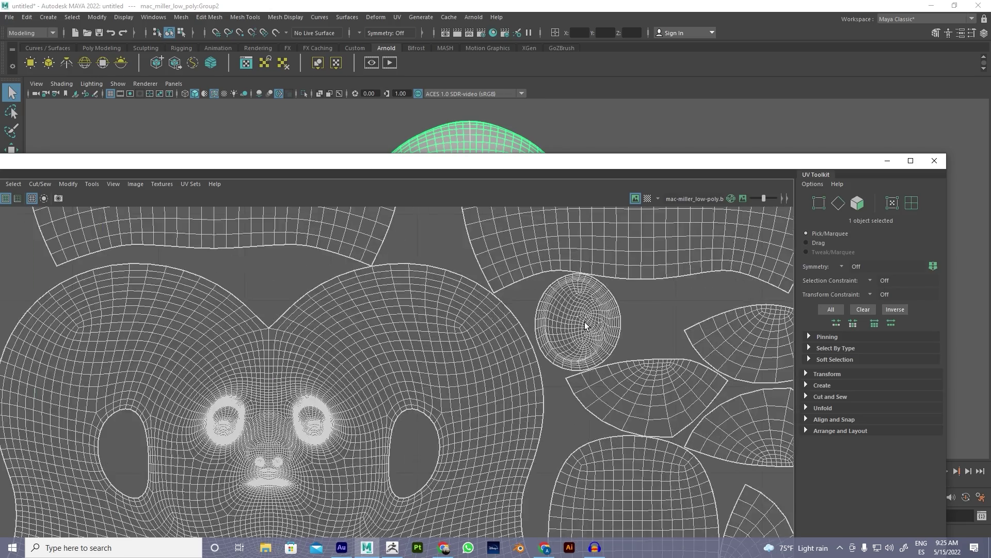
scroll(615, 324, "up", 5)
middle_click_drag(588, 344, 628, 482, "alt")
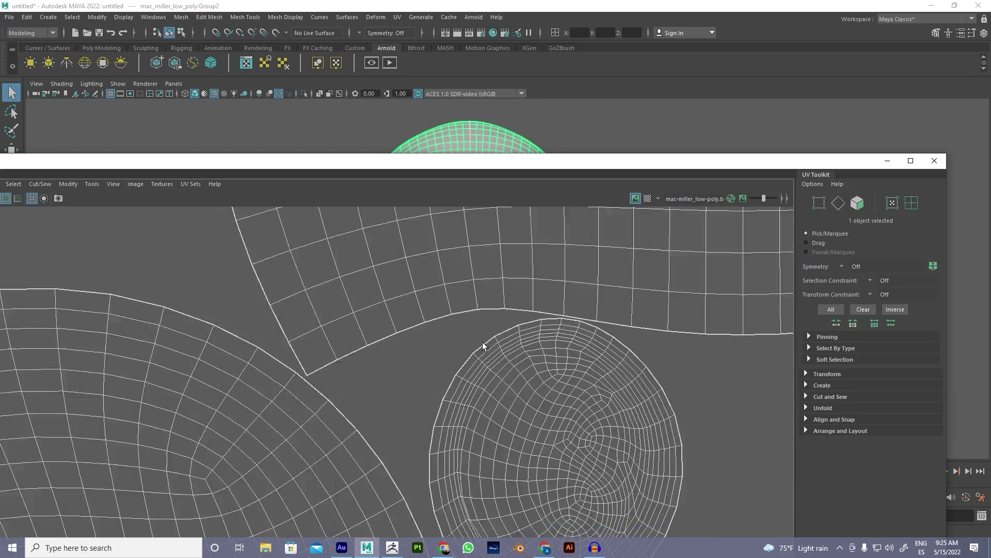
scroll(446, 333, "down", 4)
scroll(424, 314, "down", 2)
middle_click_drag(372, 297, 498, 362, "alt")
scroll(488, 363, "up", 4)
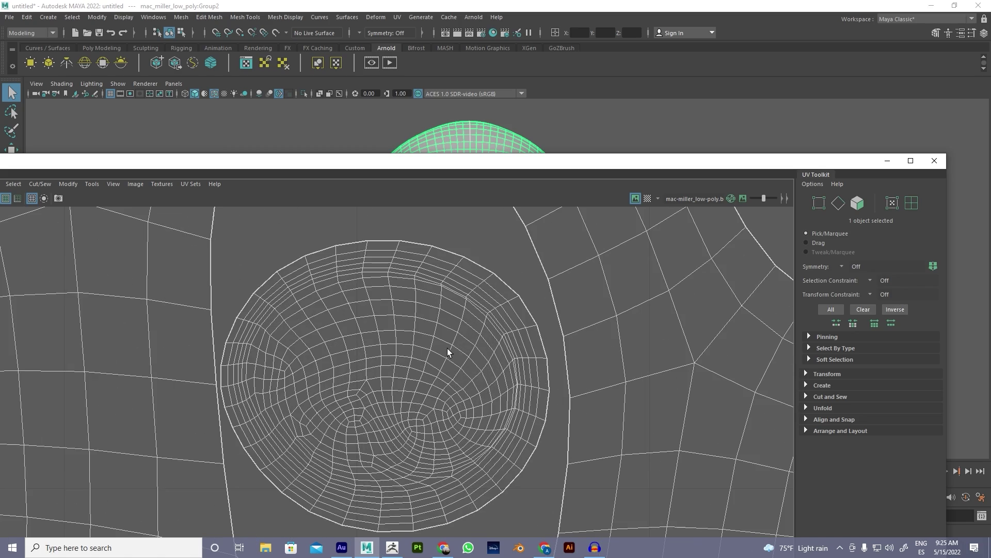
scroll(449, 350, "down", 6)
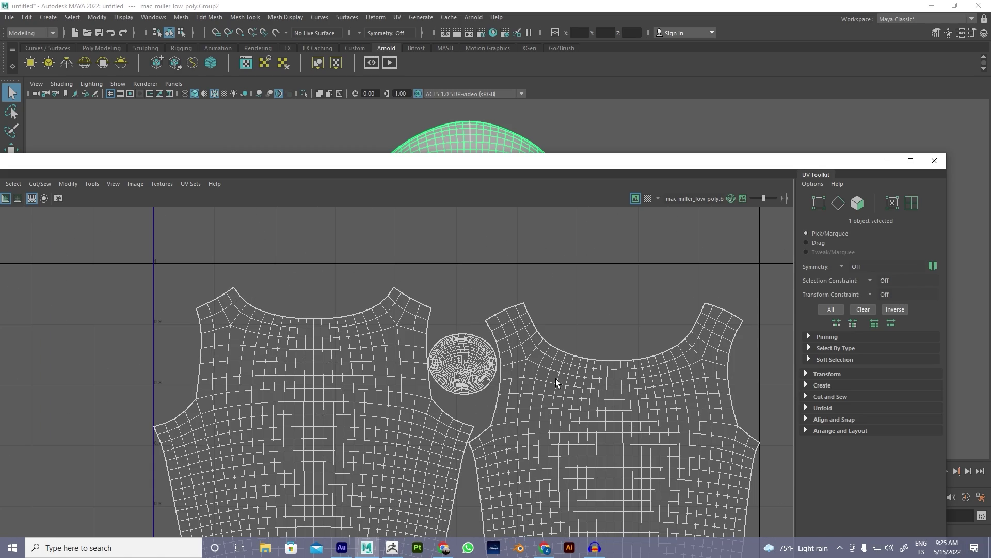
scroll(591, 417, "down", 5)
middle_click_drag(619, 424, 486, 163, "alt")
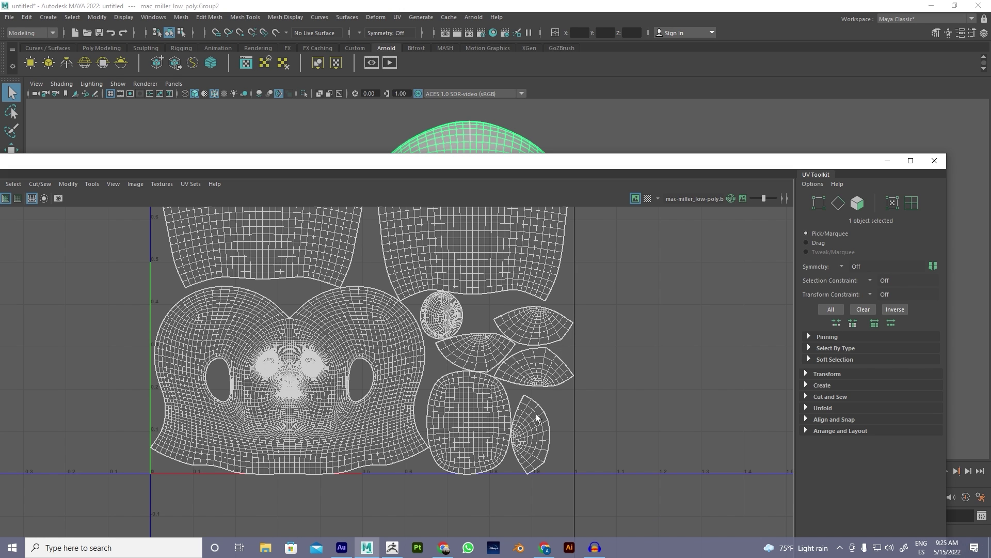
middle_click_drag(476, 328, 537, 359, "alt")
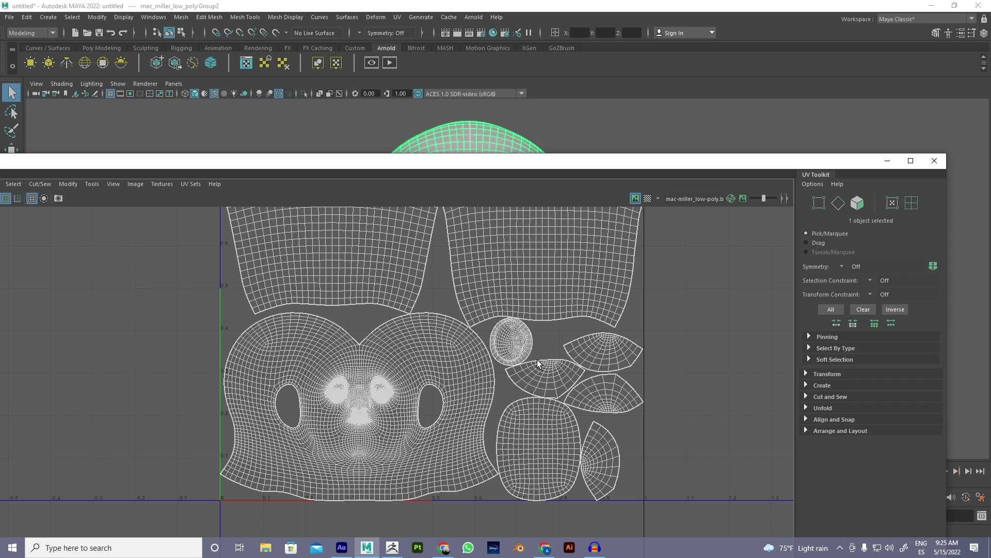
scroll(501, 283, "down", 3)
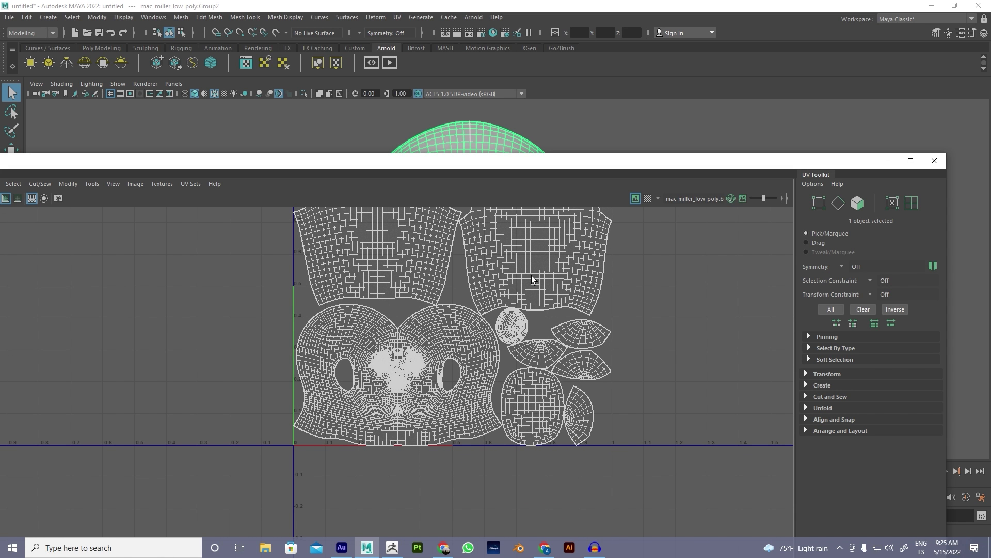
scroll(507, 299, "down", 3)
middle_click_drag(506, 301, 490, 386, "alt")
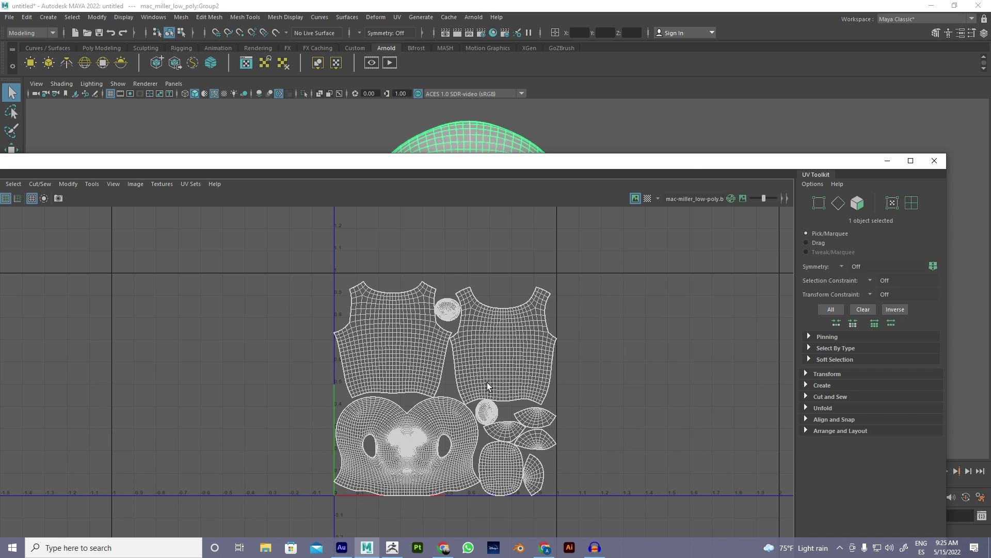
- Turn on the checker map in the UV Editor and check how it covers the shells in tile 1001
left_click(648, 199)
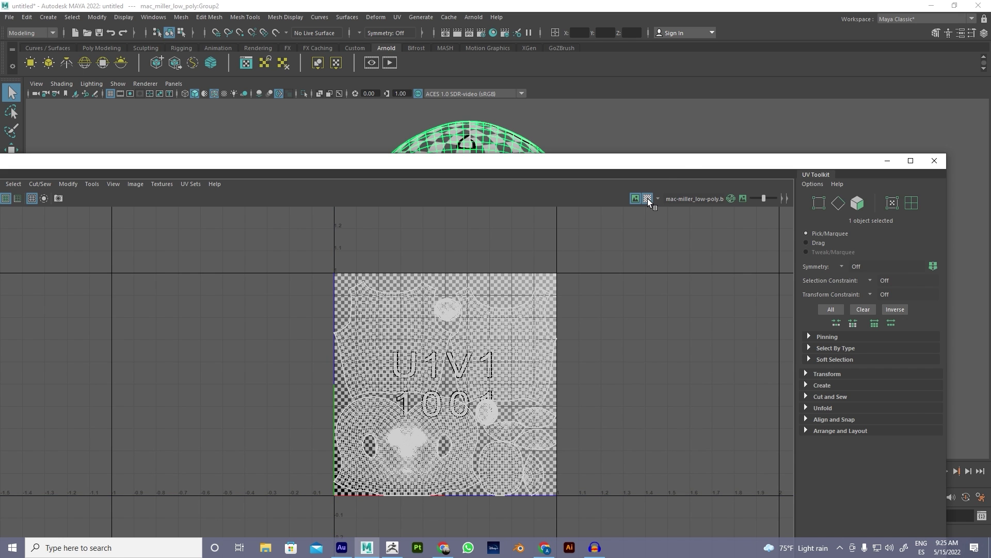
scroll(449, 335, "up", 3)
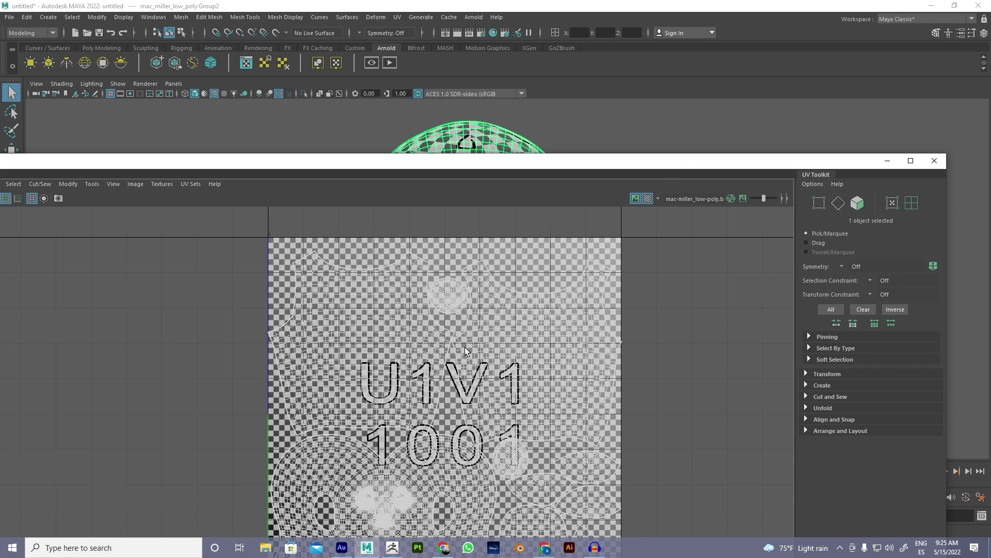
middle_click_drag(474, 406, 473, 314, "alt")
scroll(464, 299, "up", 1)
scroll(466, 306, "up", 2)
scroll(469, 310, "down", 3)
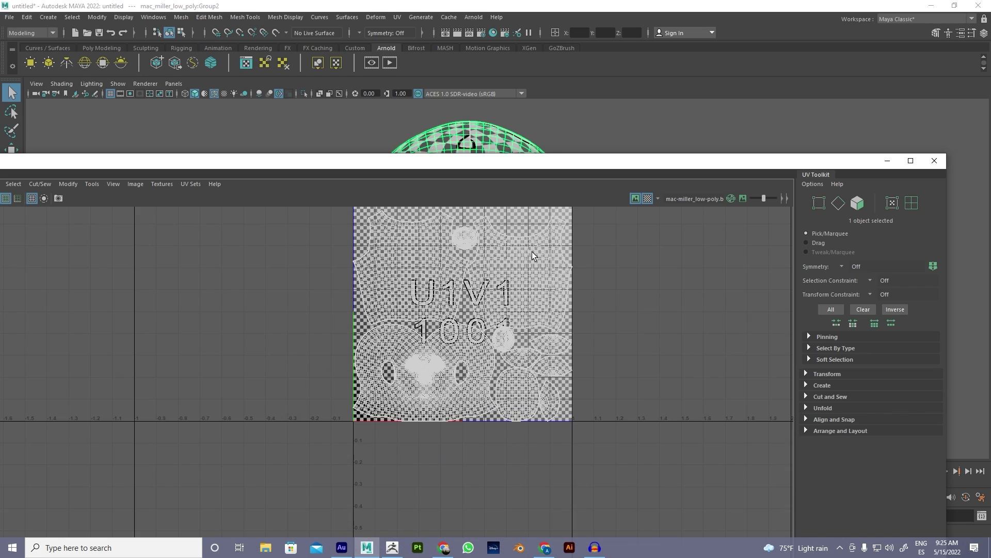
middle_click_drag(569, 271, 566, 309, "alt")
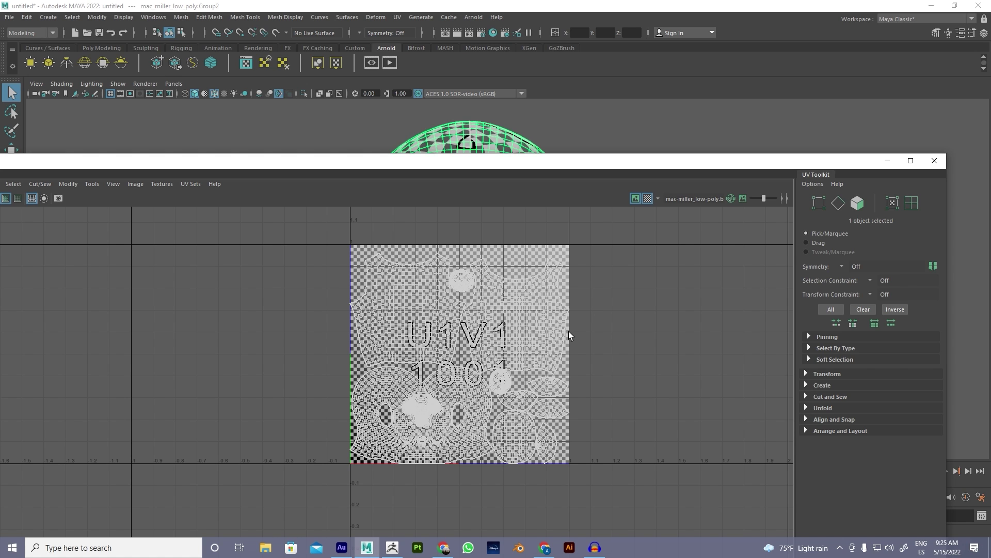
scroll(565, 330, "down", 1)
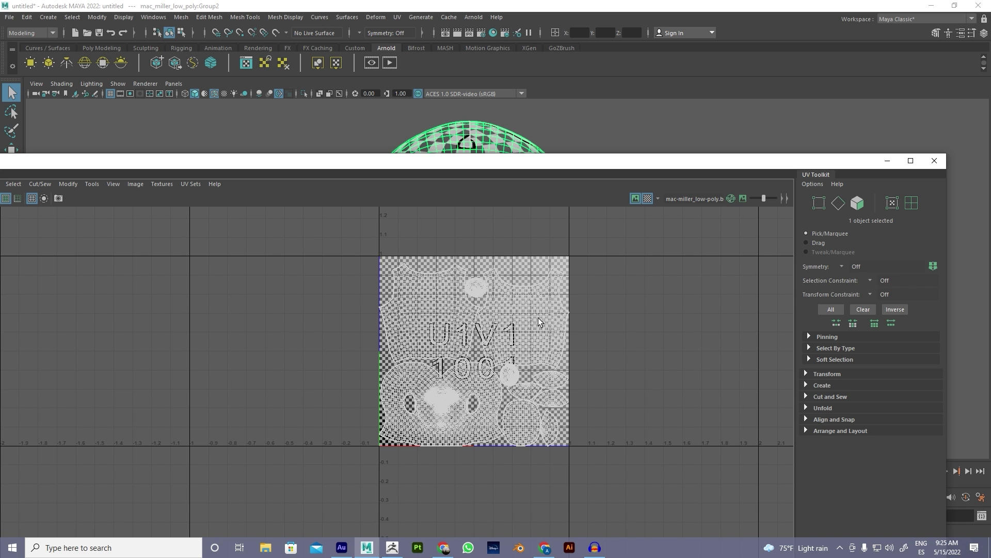
scroll(518, 289, "down", 4)
middle_click_drag(521, 285, 498, 325, "alt")
- Examine the UV tile spaces beside tile 1001 and compare them with the tile holding the bust's shells
mouse_move(517, 162)
left_mouse_down()
mouse_move(535, 334)
mouse_move(512, 422)
mouse_move(511, 158)
left_mouse_up()
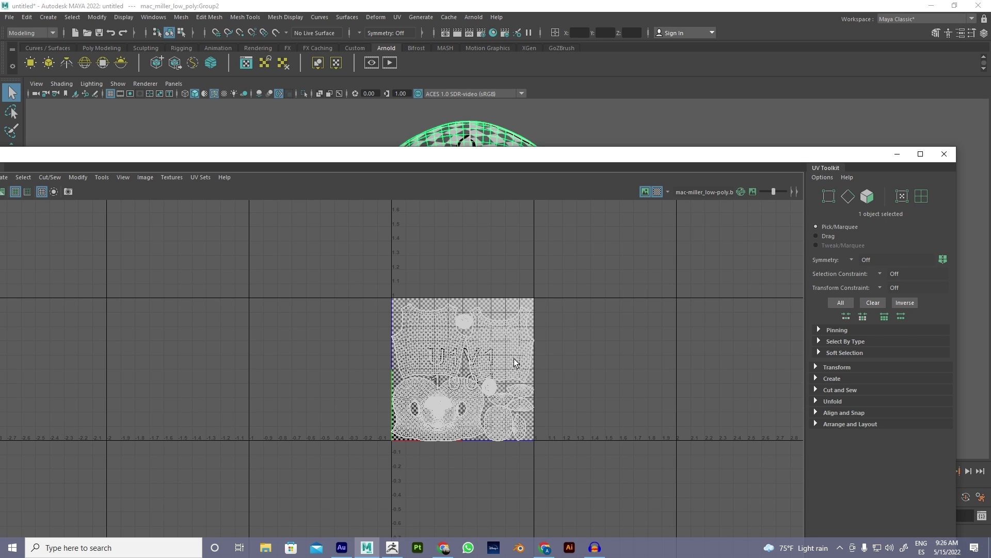
middle_click_drag(651, 350, 541, 342, "alt")
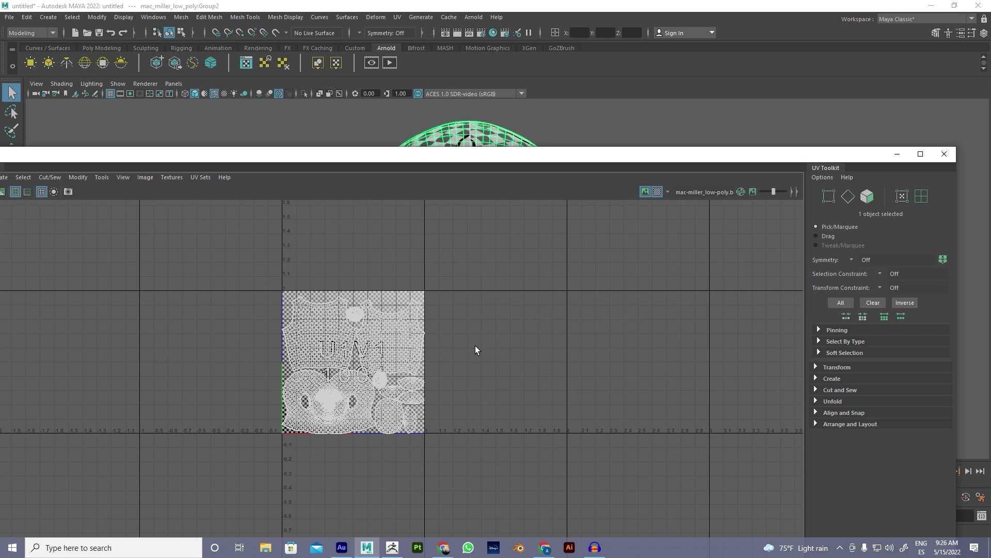
middle_click_drag(549, 388, 387, 394, "alt")
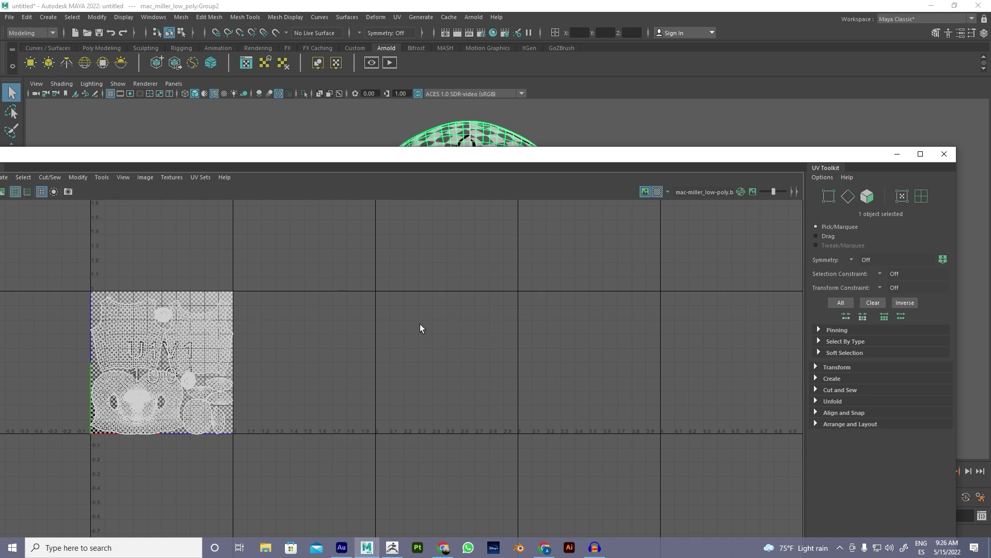
middle_click_drag(618, 359, 546, 353, "alt")
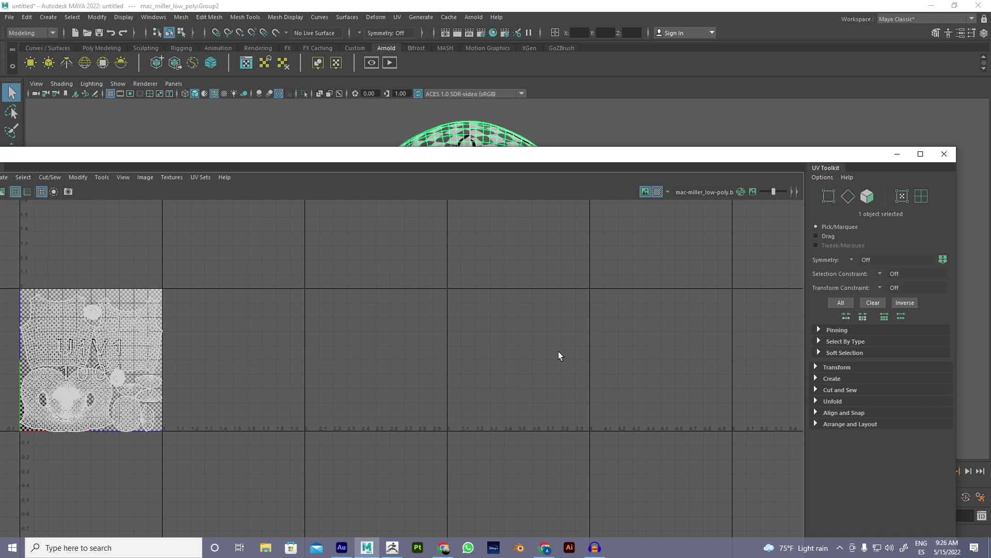
scroll(528, 345, "down", 2)
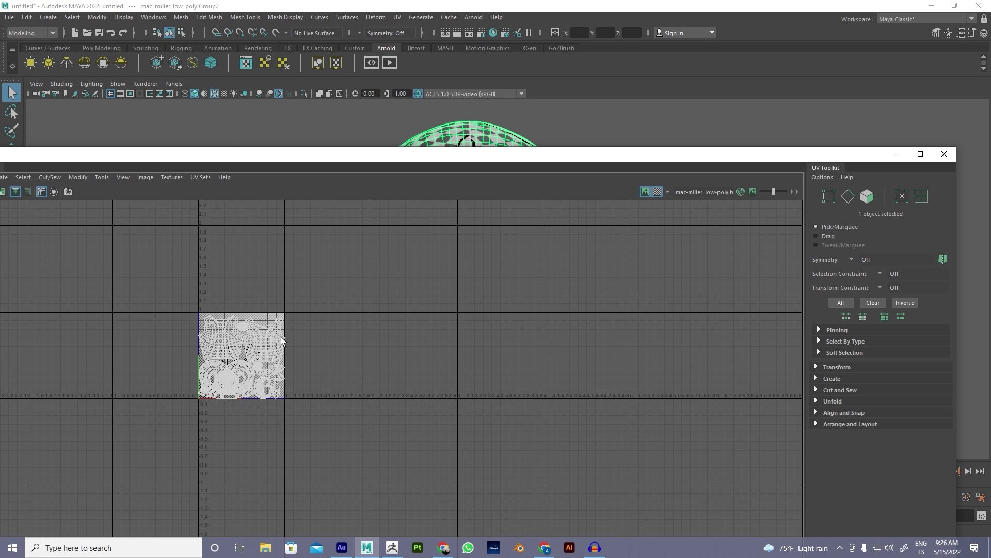
middle_click_drag(653, 359, 600, 397, "alt")
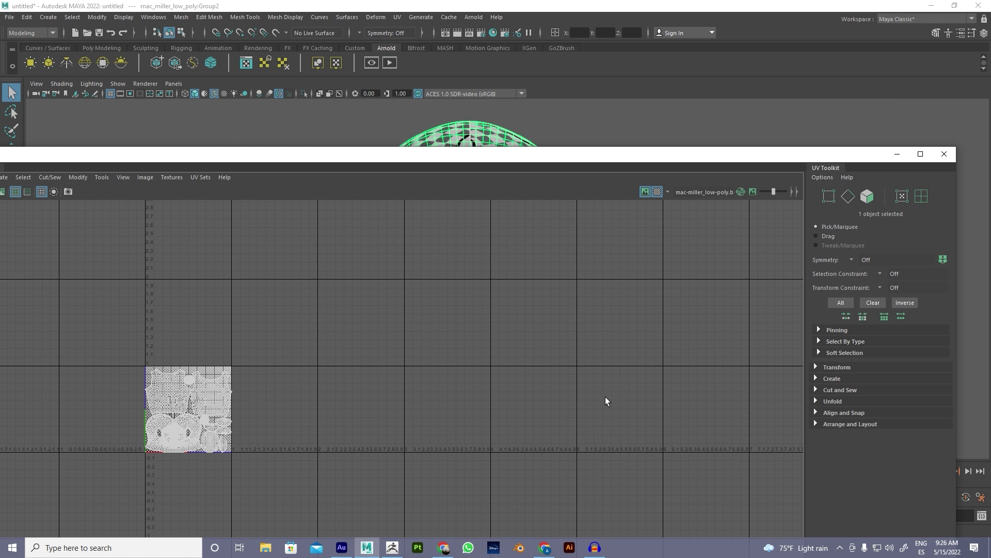
middle_click_drag(467, 384, 522, 368, "alt")
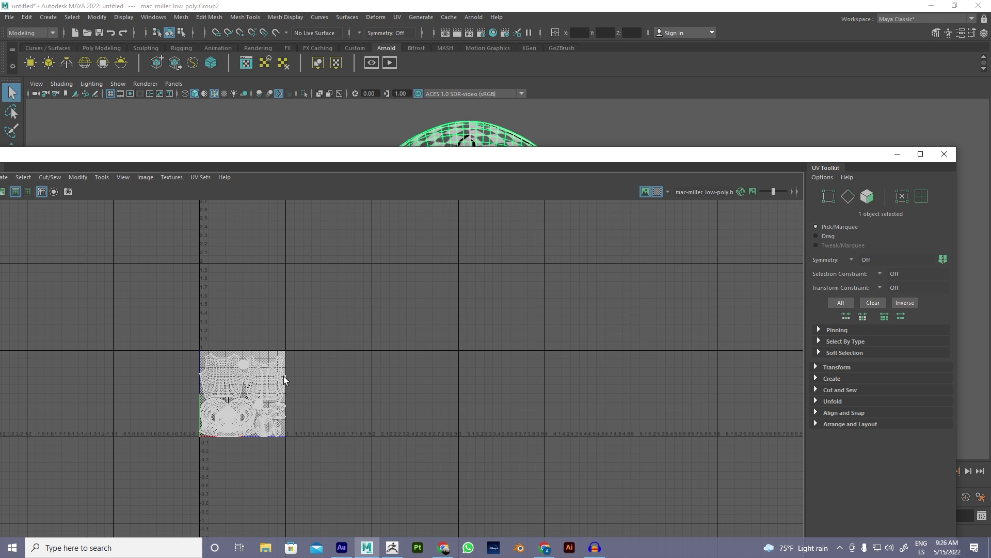
scroll(283, 377, "up", 4)
middle_click_drag(277, 378, 414, 299, "alt")
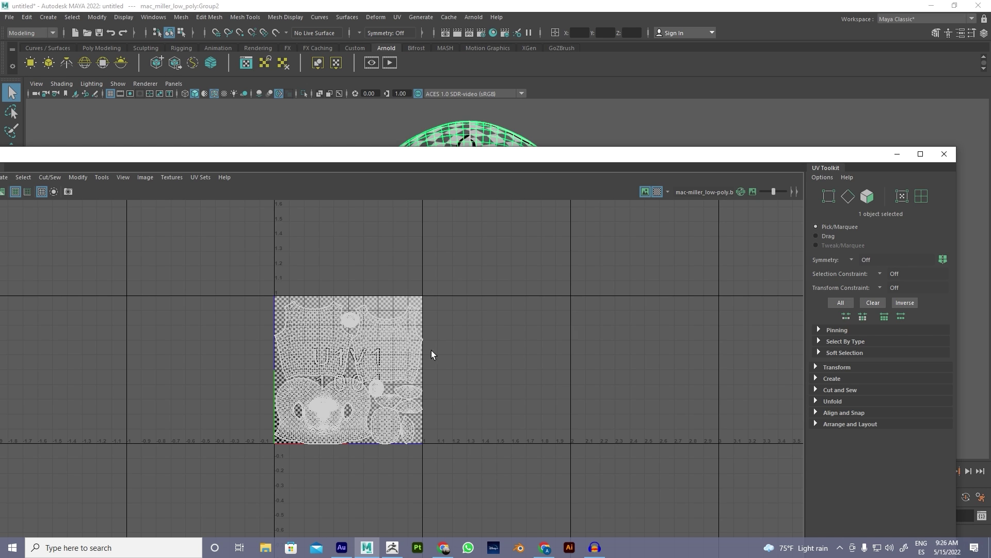
middle_click_drag(667, 384, 594, 366, "alt")
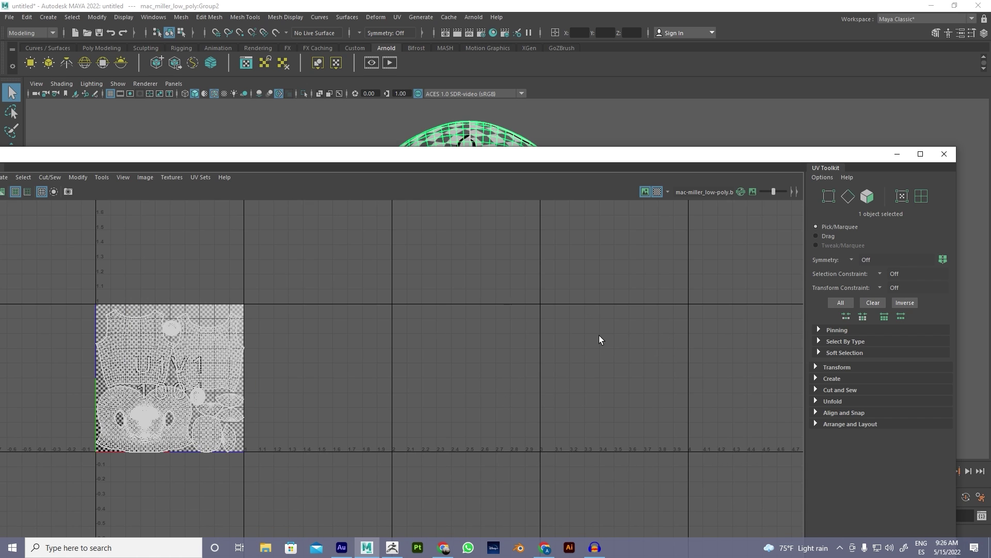
scroll(599, 339, "down", 2)
mouse_move(535, 332)
middle_mouse_down("alt")
mouse_move(588, 325)
mouse_move(520, 331)
middle_mouse_up("alt")
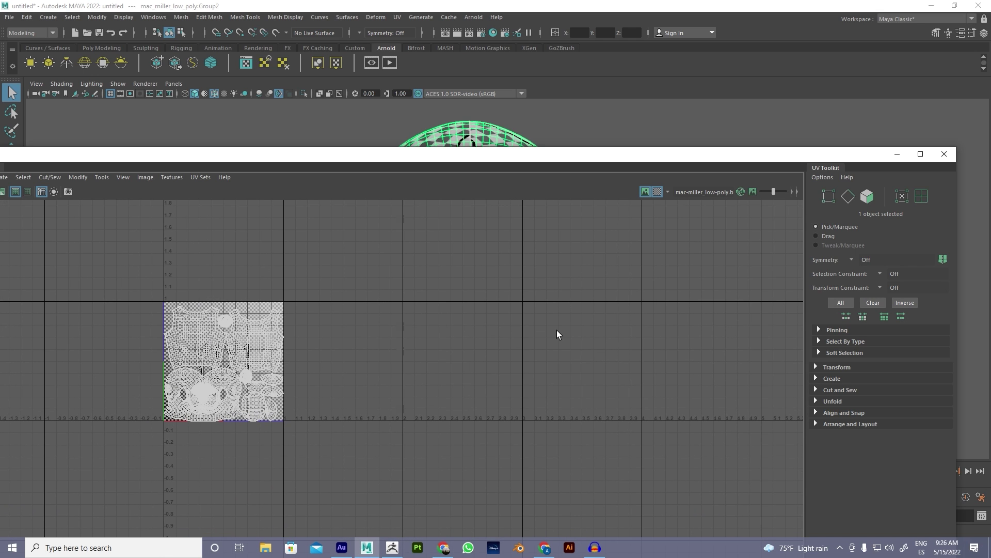
scroll(498, 312, "down", 1)
middle_click_drag(393, 343, 522, 351, "alt")
scroll(564, 364, "up", 3)
scroll(563, 367, "up", 4)
scroll(522, 351, "down", 1)
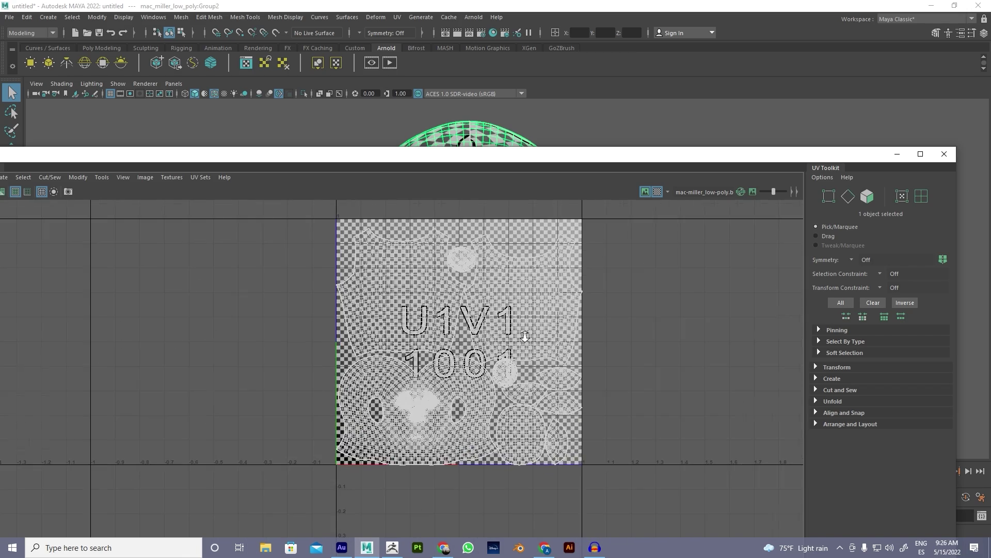
scroll(524, 335, "up", 2)
scroll(501, 338, "down", 1)
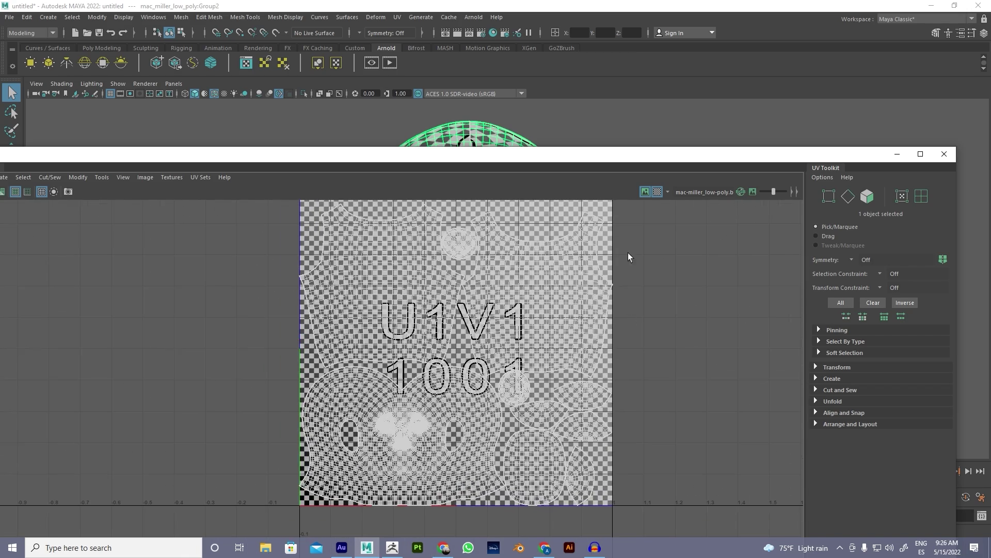
- Minimize the UV Editor, check the checker pattern on the head and deselect the mesh
left_click(897, 154)
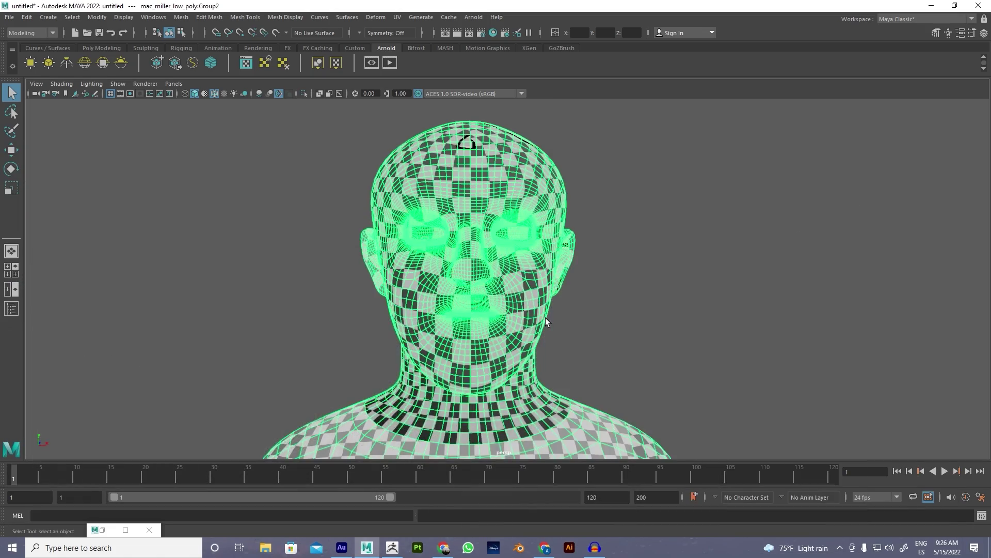
left_click_drag(546, 318, 590, 317, "alt")
left_click(702, 289)
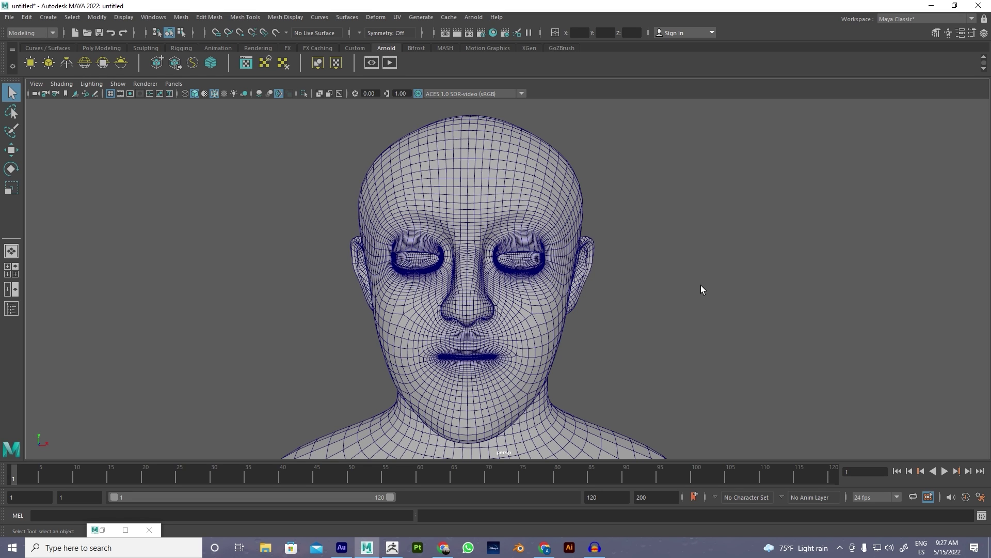
scroll(517, 256, "down", 1)
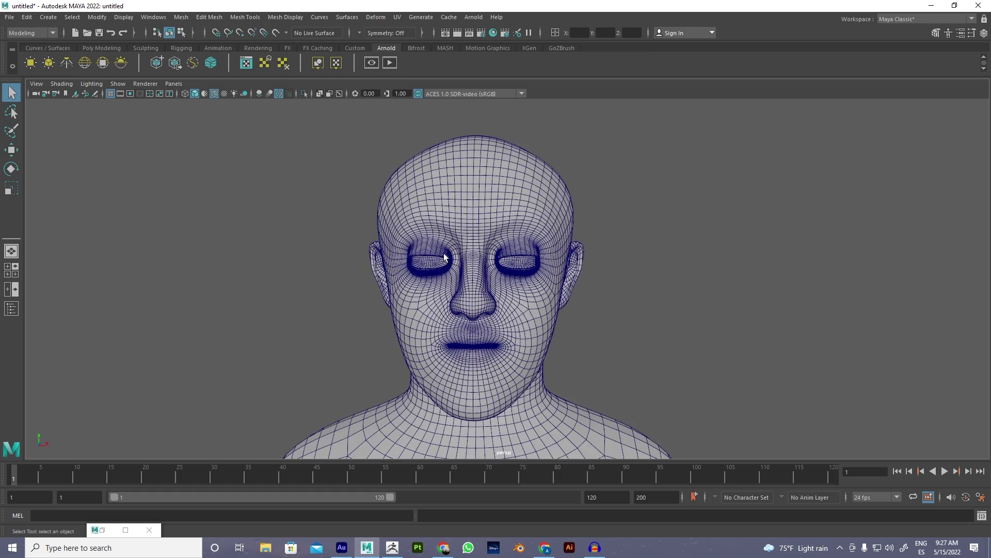
- Examine the wireframe topology of the bust's head from the front and from a three-quarter angle
left_click_drag(393, 317, 423, 316, "alt")
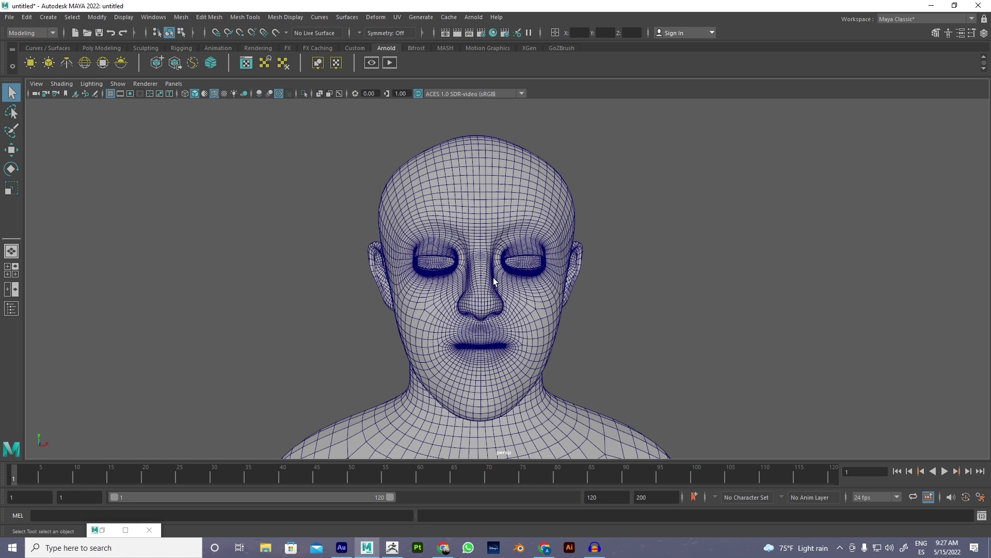
scroll(497, 283, "up", 2)
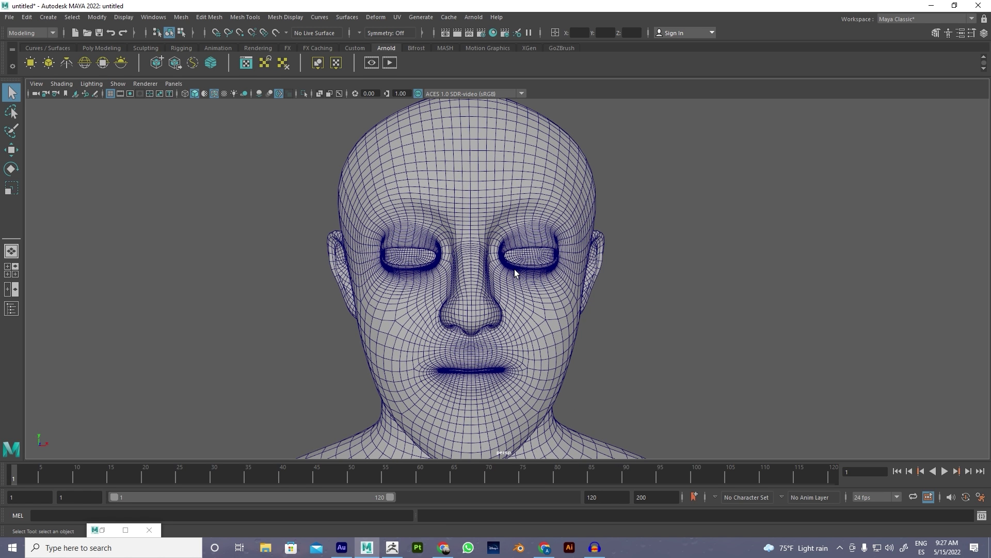
left_click_drag(491, 210, 477, 258, "alt")
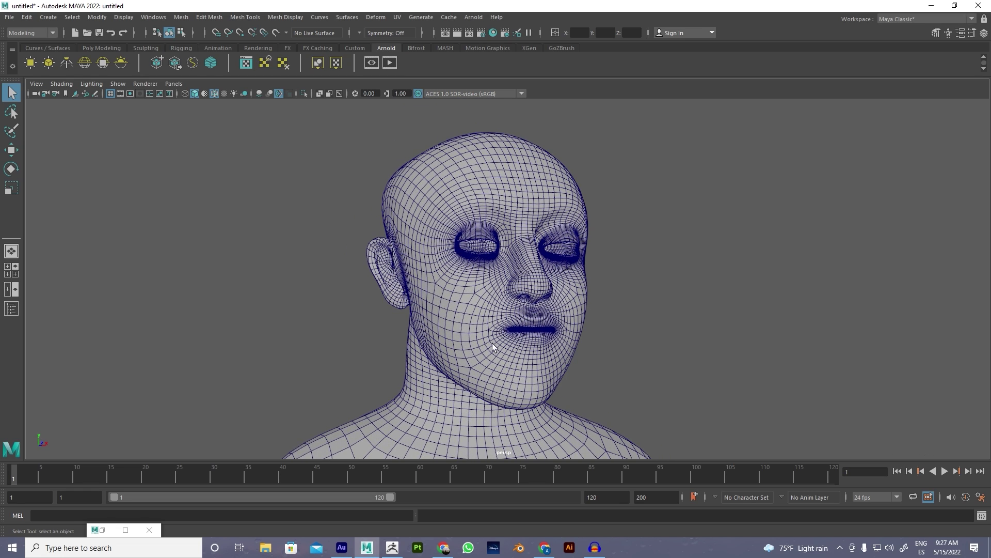
left_click_drag(588, 309, 533, 343, "alt")
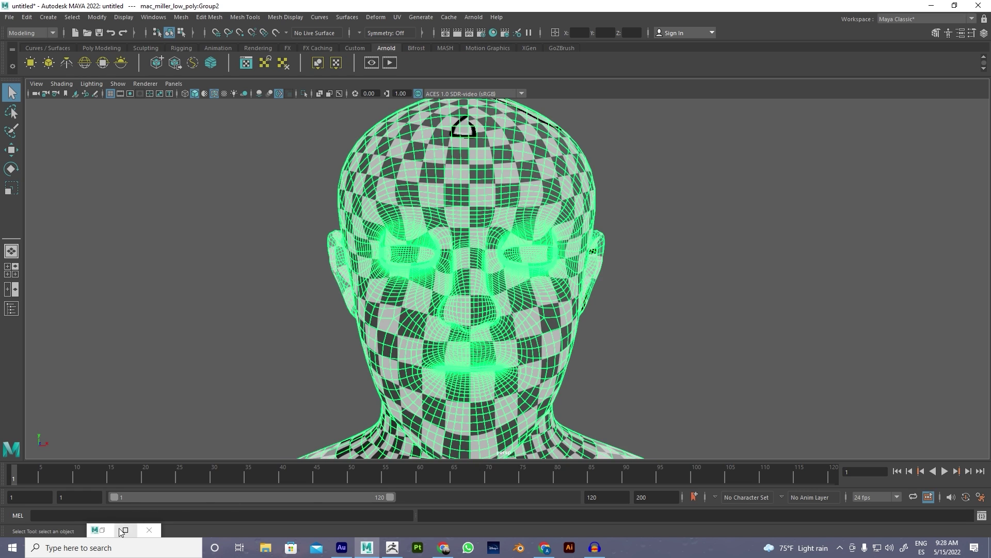
- Apply Soften Edge to the entire low-poly bust and check the shading around the head
left_click(121, 531)
left_click(906, 152)
left_click(281, 16)
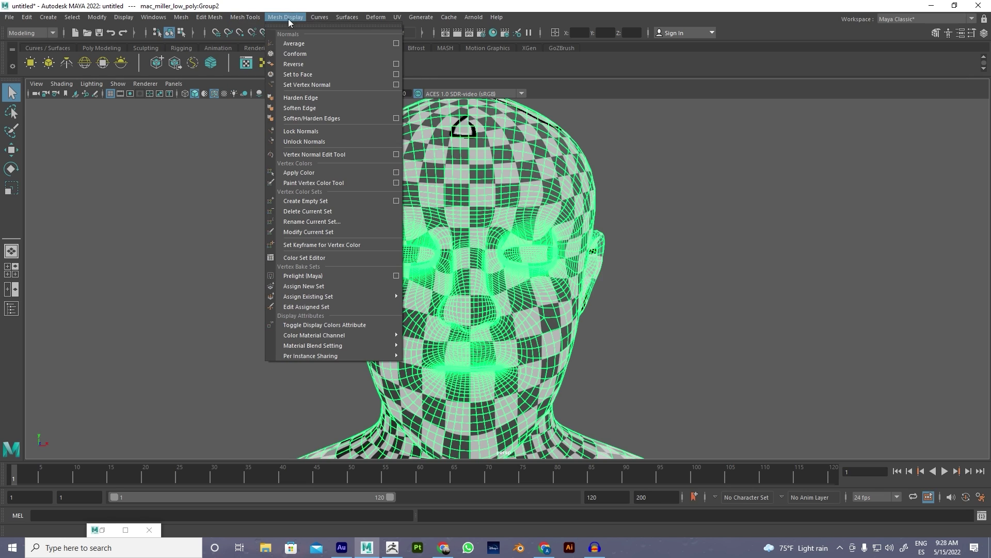
left_click(312, 110)
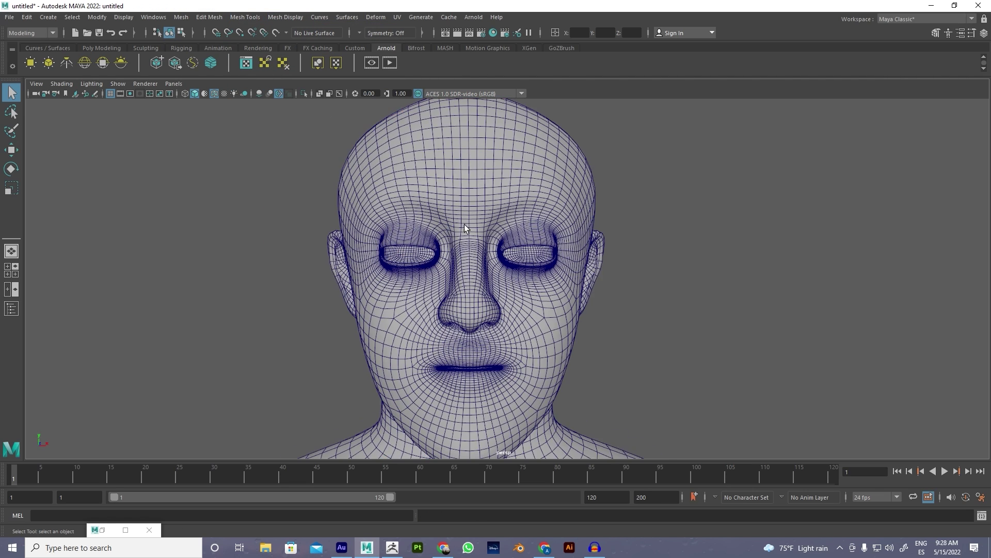
left_click_drag(464, 224, 531, 205, "alt")
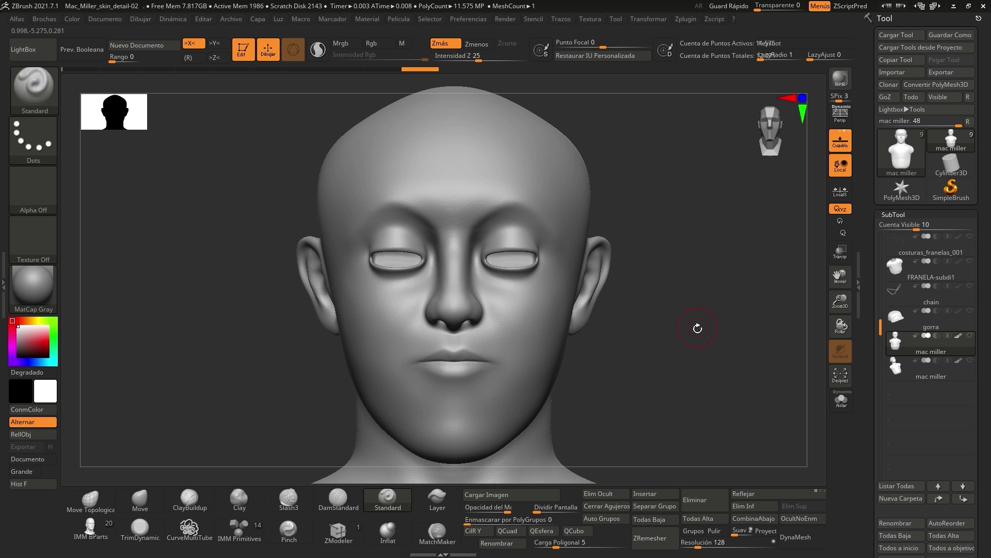
- Switch to ZBrush and examine the high-poly bust's skin detail up close around the face
mouse_move(658, 361)
left_mouse_down()
mouse_move(717, 365)
mouse_move(680, 368)
mouse_move(695, 370)
left_mouse_up()
left_click_drag(689, 295, 786, 381, "alt")
left_click_drag(815, 311, 777, 243, "alt")
left_click_drag(705, 217, 691, 416, "alt")
left_click_drag(707, 266, 653, 410, "alt")
left_click_drag(658, 222, 696, 282, "alt")
left_click_drag(813, 178, 838, 475, "alt")
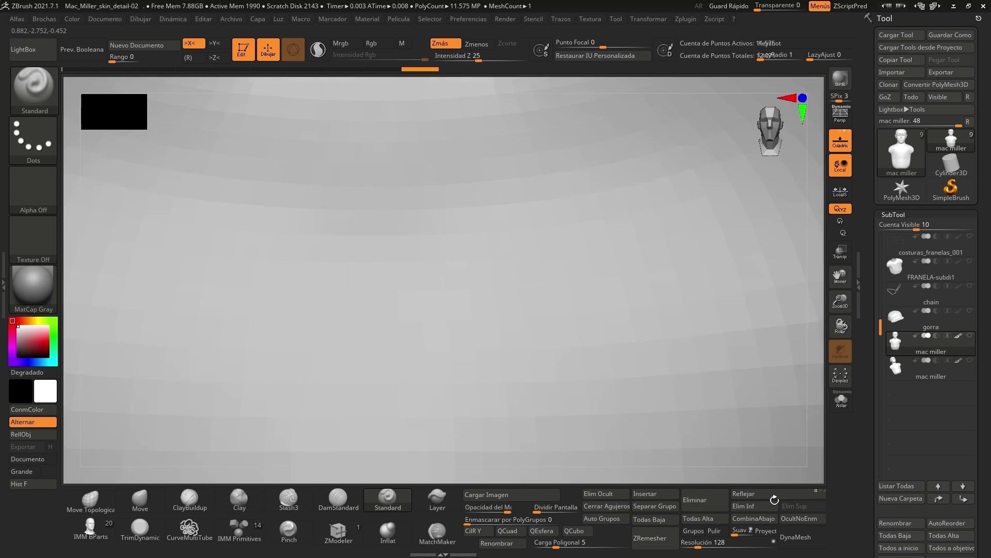
left_click_drag(811, 154, 790, 462, "alt")
left_click_drag(766, 341, 728, 274, "alt")
mouse_move(687, 263)
left_mouse_down("alt")
mouse_move(703, 320)
mouse_move(704, 496)
left_mouse_up("alt")
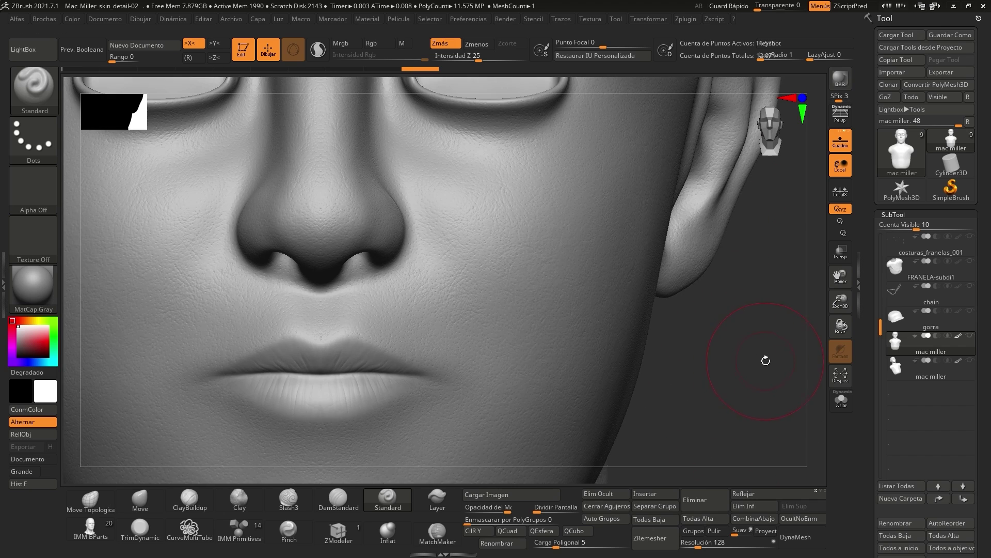
- Examine the sculpted surface of the high-poly bust further, from the nose and lips to the chest and the whole face
mouse_move(768, 353)
left_mouse_down()
mouse_move(760, 354)
mouse_move(766, 327)
mouse_move(744, 376)
mouse_move(761, 379)
mouse_move(740, 387)
mouse_move(679, 257)
left_mouse_up()
left_click_drag(626, 380, 661, 161, "alt")
left_click_drag(713, 344, 711, 306, "alt")
left_click_drag(681, 390, 724, 243, "alt")
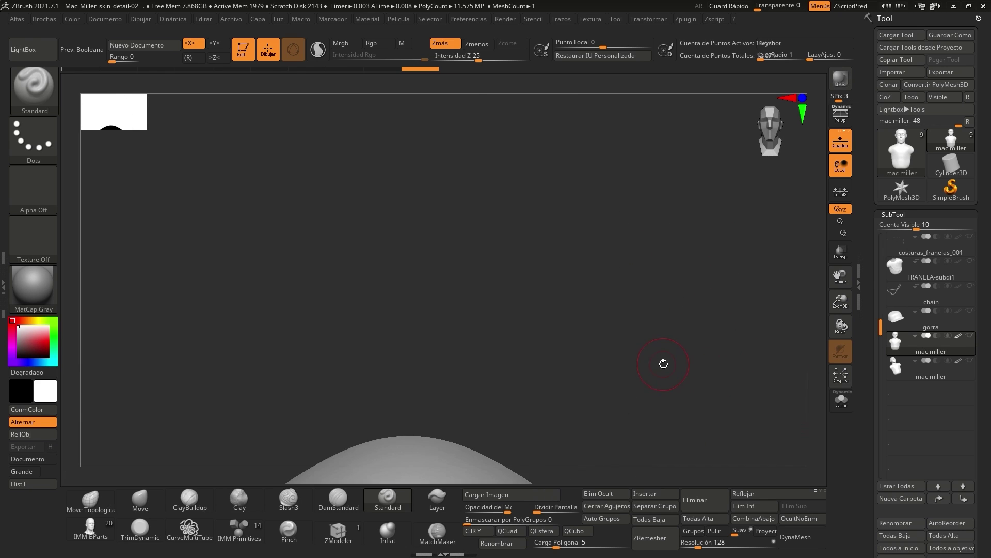
key("f")
left_click_drag(623, 216, 699, 327, "alt")
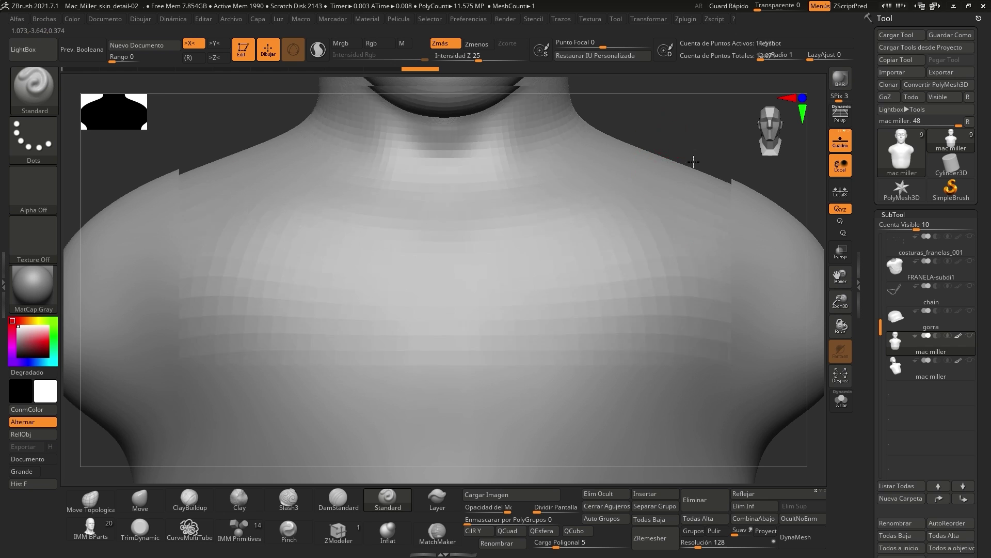
left_click_drag(689, 117, 697, 330, "alt")
left_click_drag(702, 283, 708, 312, "alt")
left_click_drag(718, 261, 737, 299, "alt")
left_click_drag(762, 257, 731, 418, "alt")
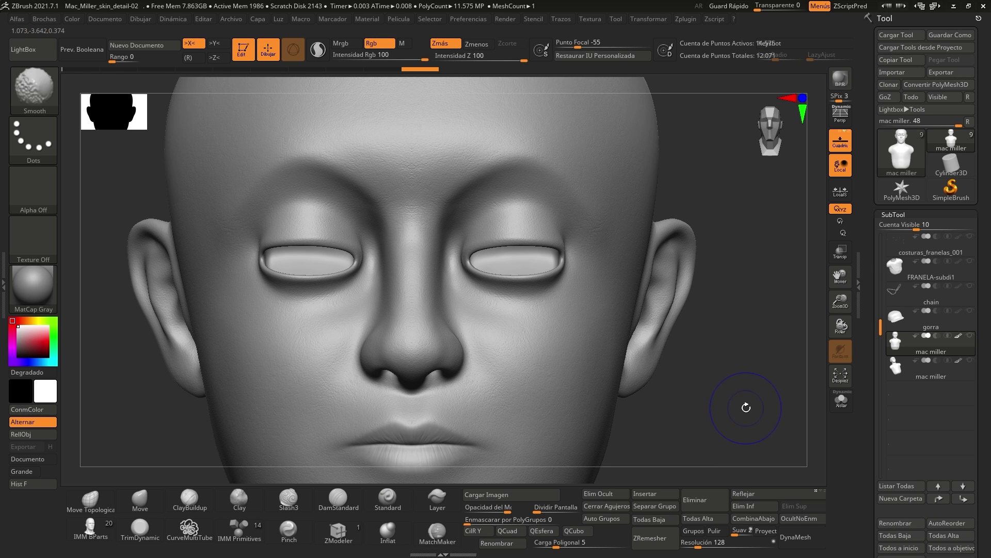
- Display the polyframe on the high-poly bust, inspect the mesh density around the chin and face, and hide the polyframe again
key("shift+f")
left_click_drag(735, 246, 766, 280, "alt")
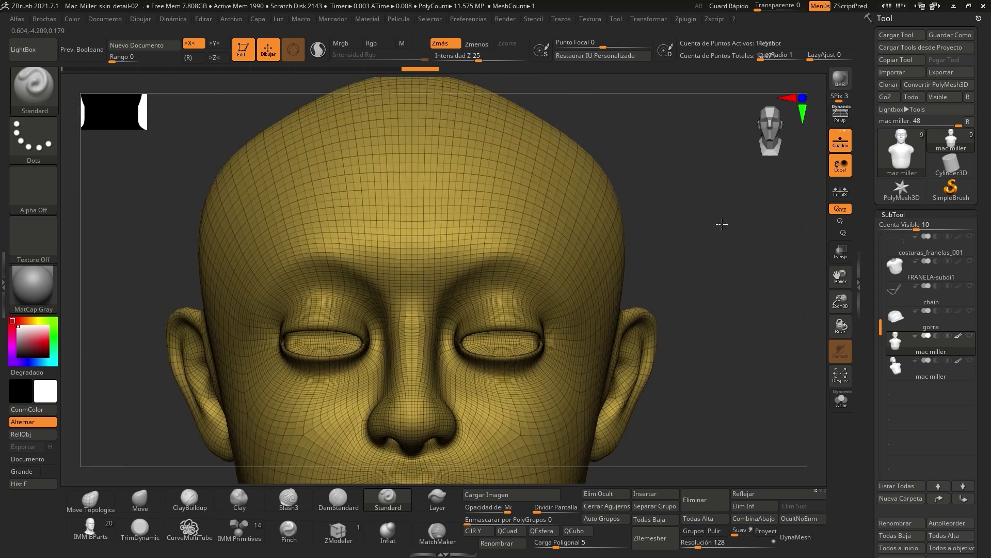
left_click_drag(722, 224, 763, 252, "alt")
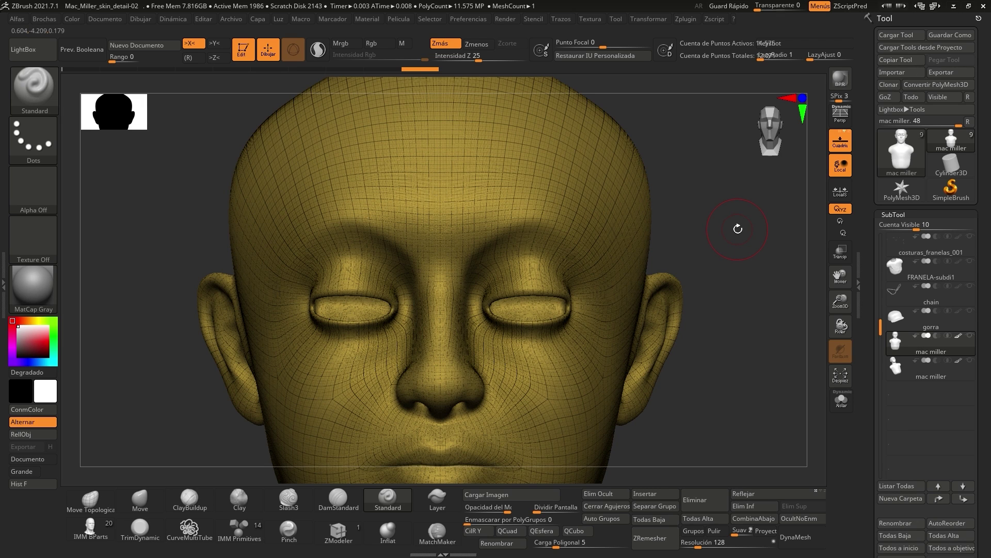
key("shift+f")
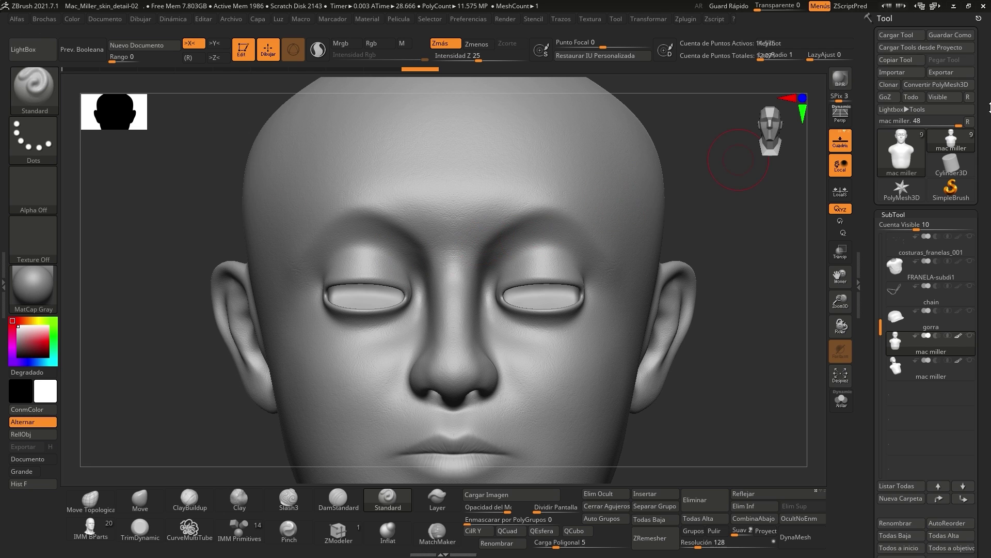
- Export the high-poly bust as the OBJ file mac-miller_high-poly into the obj folder of Desktop > Mac Miller-Substance-painter-tutorial
left_click(949, 75)
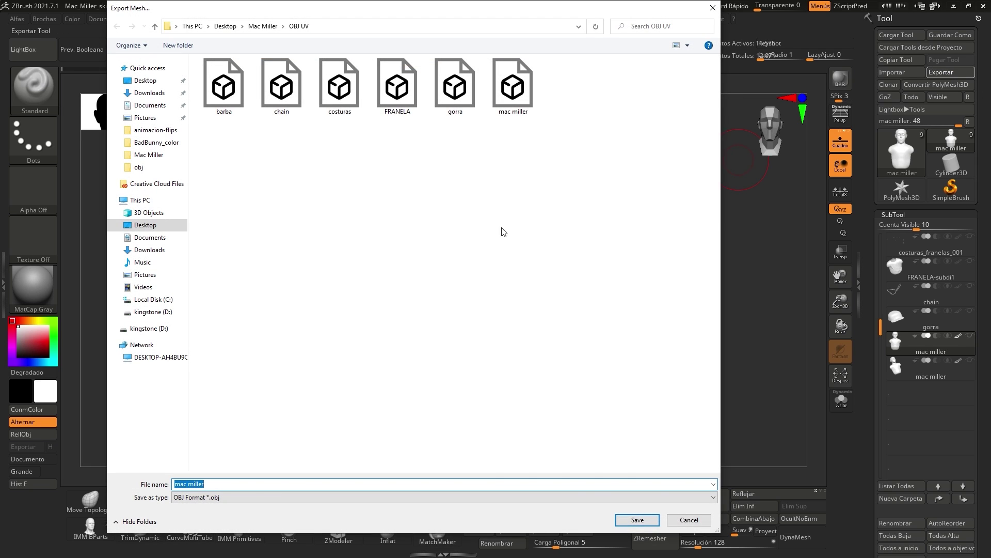
left_click(220, 27)
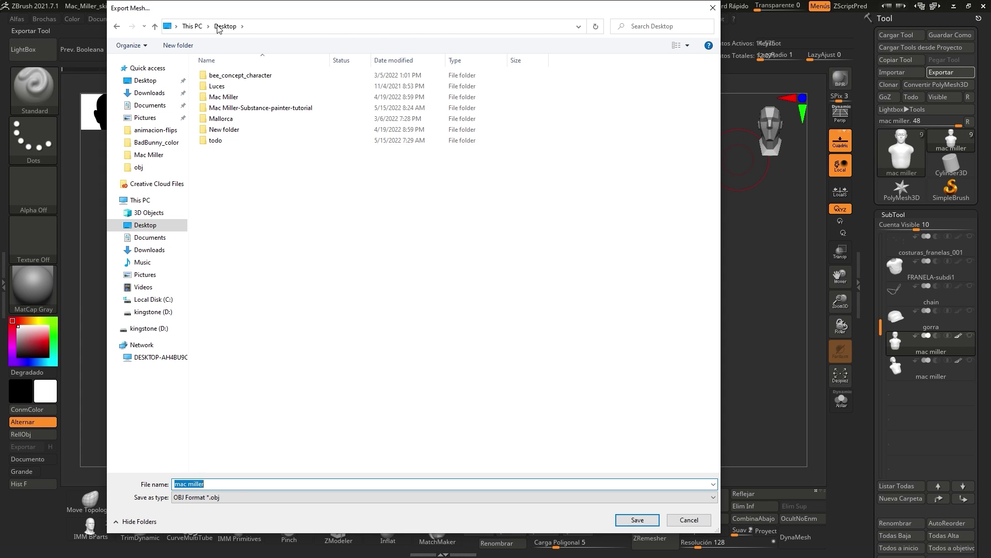
double_click(222, 108)
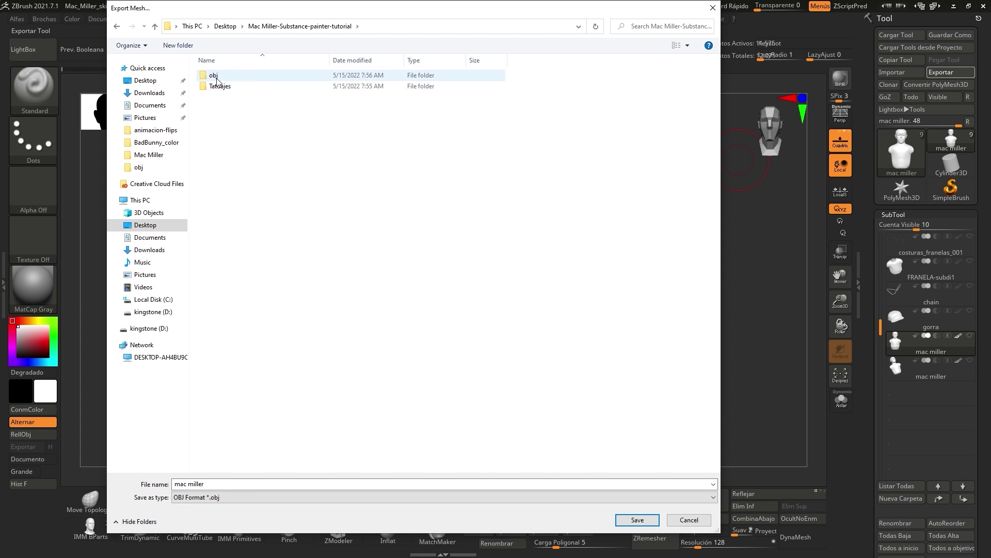
double_click(215, 76)
left_click(221, 106)
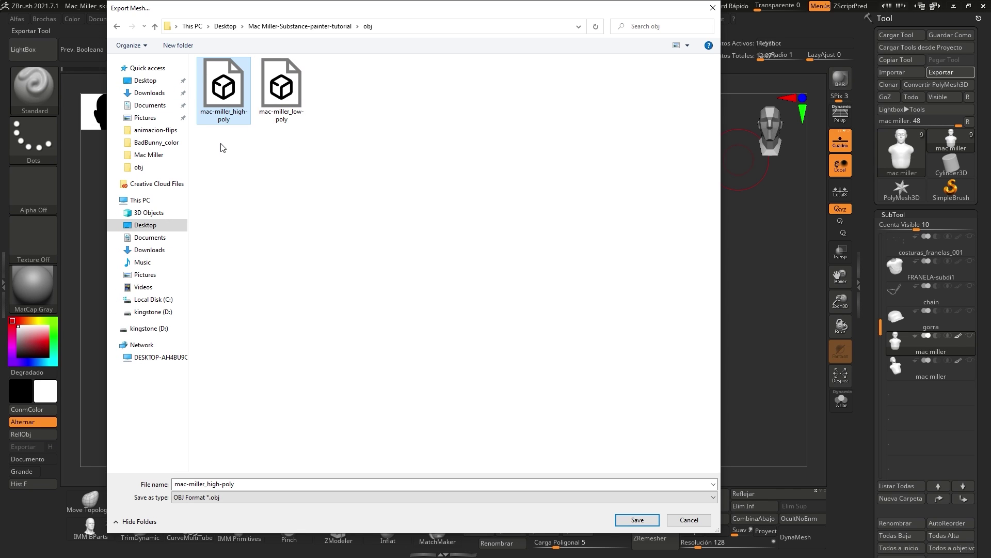
left_click(637, 520)
left_click(522, 274)
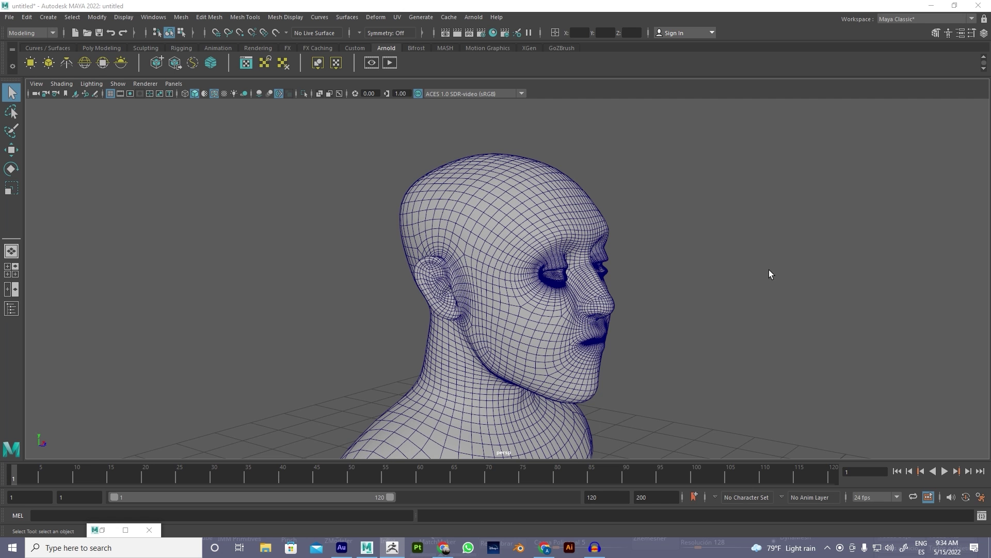
- Lower the ZBrush bust to its lowest subdivision level, show its polyframe, and compare it with the mesh in Maya
key("alt+Tab")
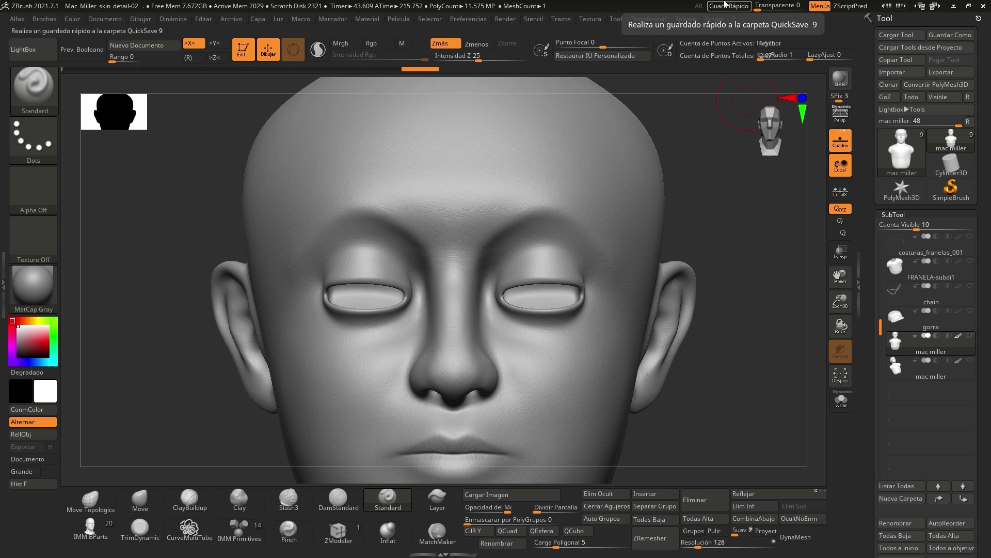
key("shift")
key("shift")
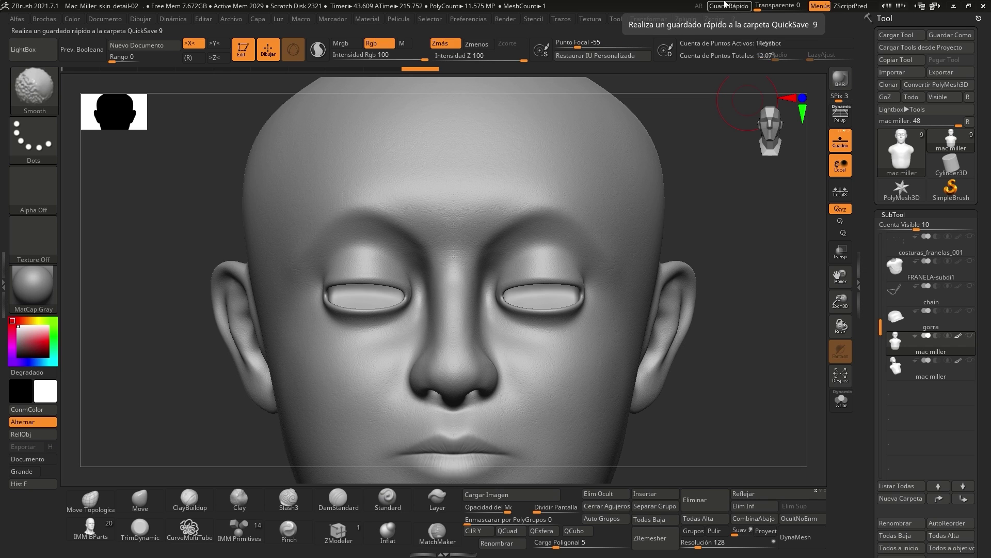
key("shift+d")
key("shift+d")
key("shift+d")
key("shift+d")
key("shift+d")
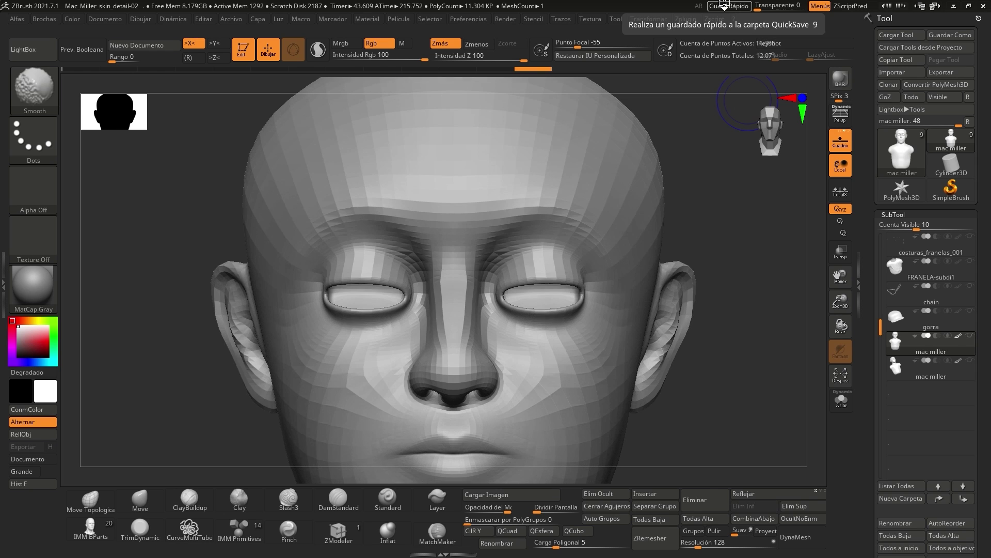
key("shift+f")
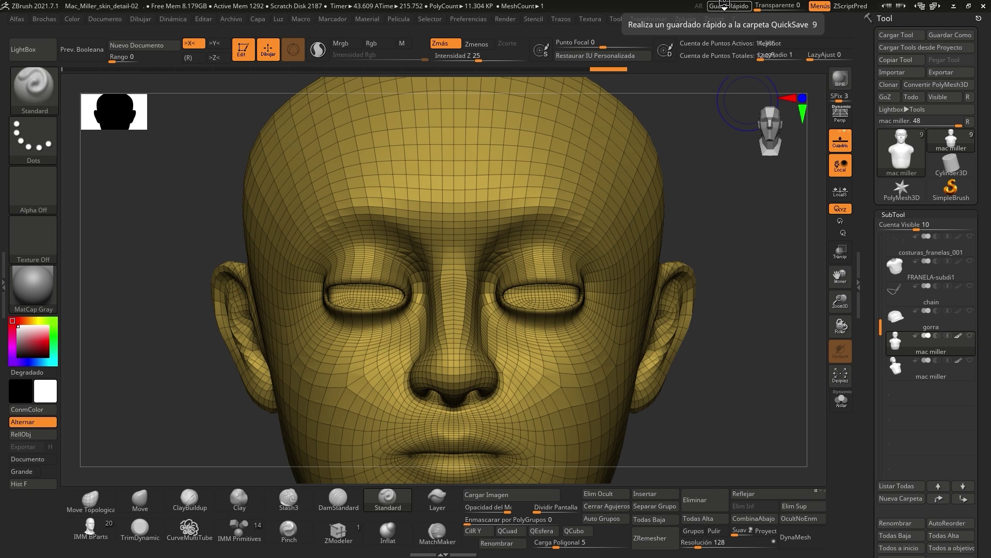
key("alt+Tab")
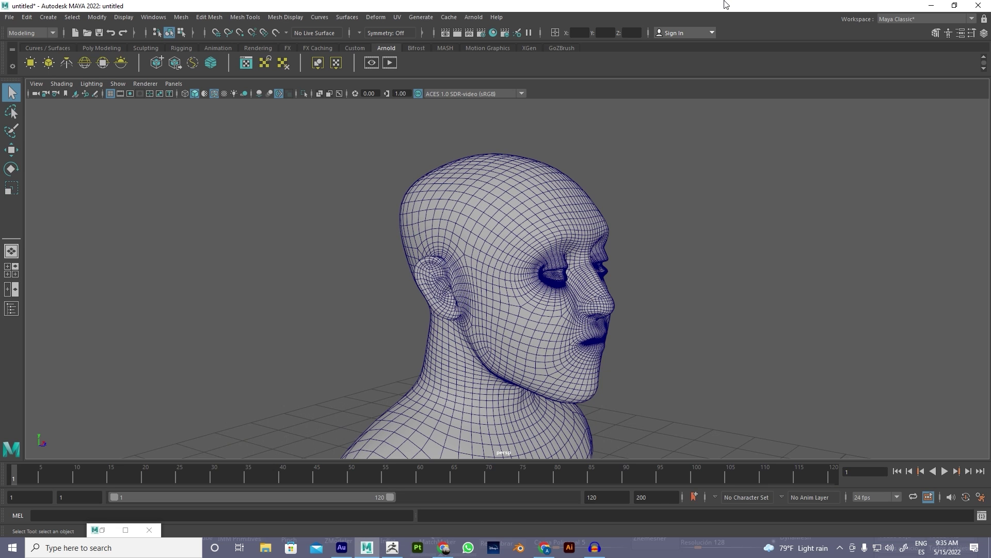
- Return to ZBrush and start exporting the lowest-subdivision bust in OBJ format, browsing to the Desktop folder
key("alt+Tab")
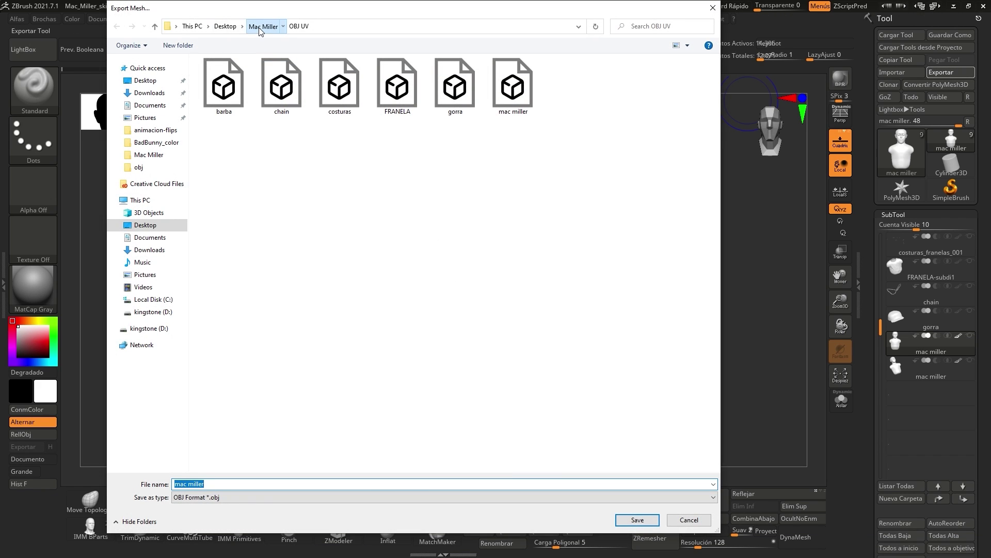
left_click(261, 27)
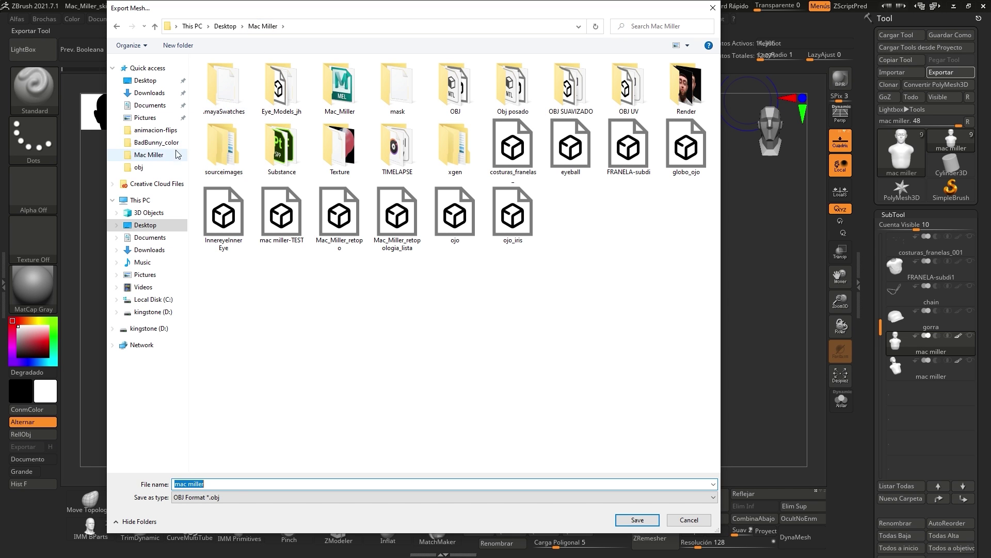
left_click(145, 81)
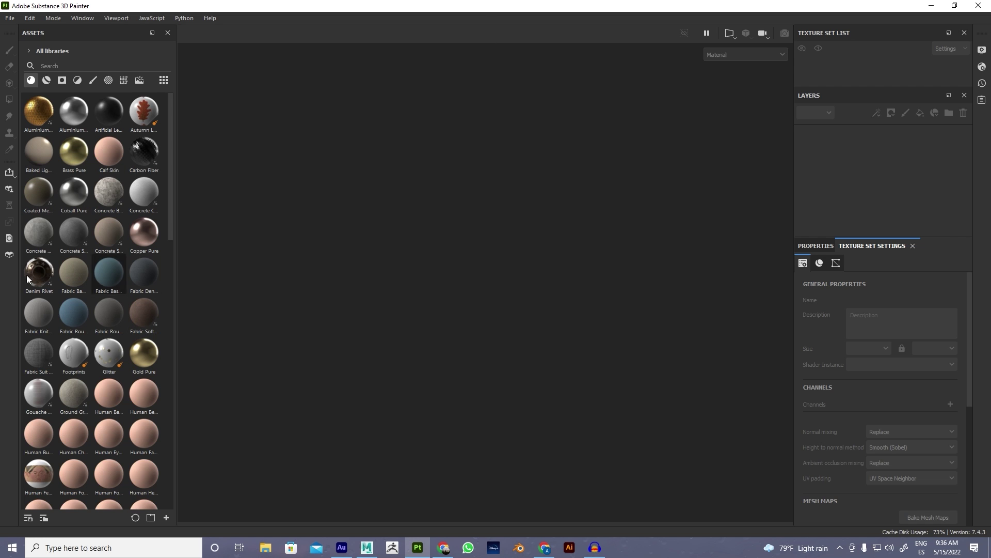
left_click(29, 17)
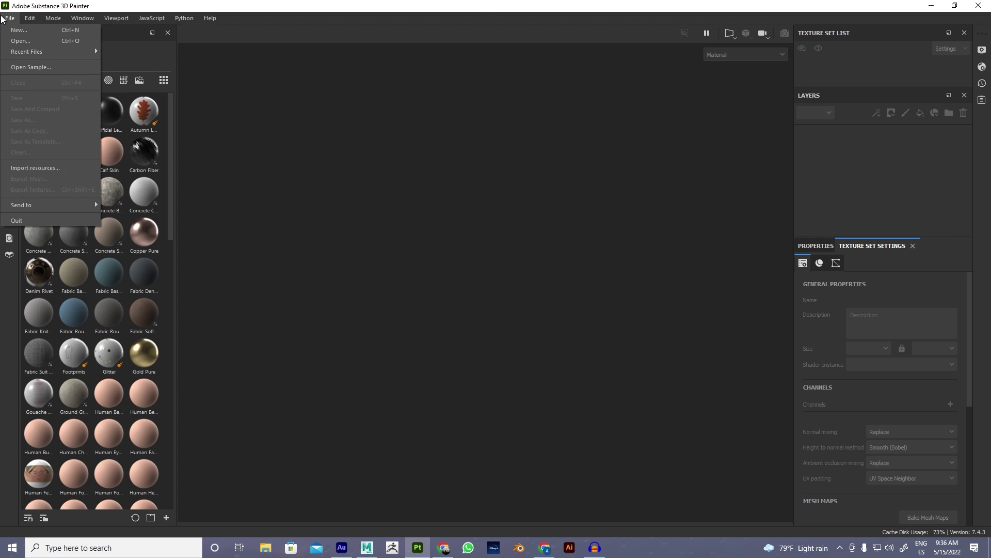
left_click(17, 29)
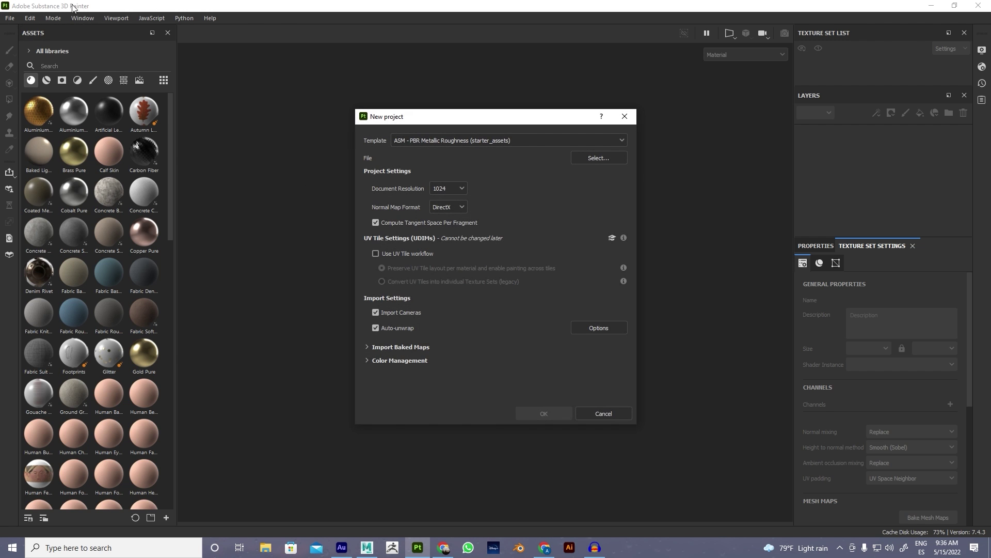
left_click(625, 116)
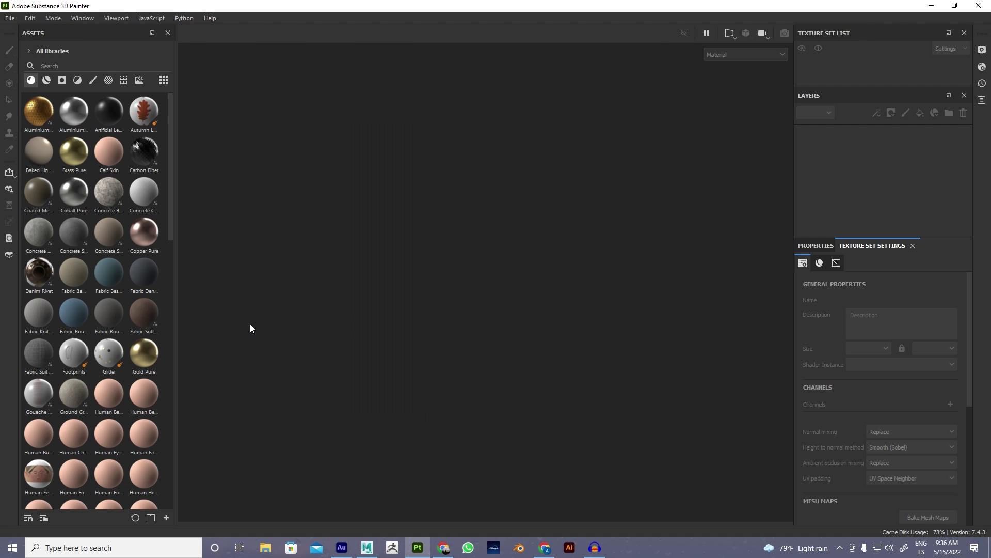
- Start a new project with the ASM - PBR Metallic Roughness template and a document resolution of 4096
key("ctrl+n")
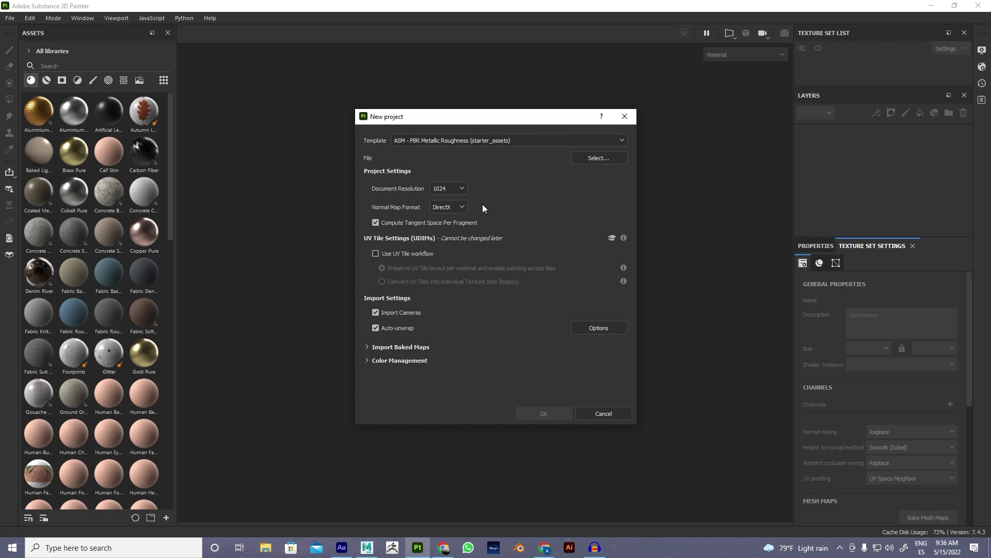
left_click(426, 144)
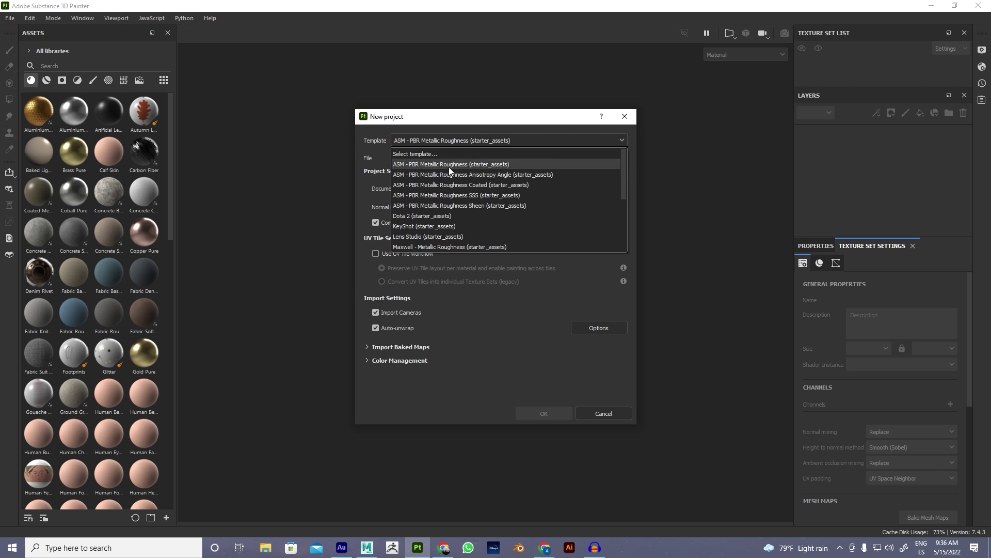
scroll(496, 247, "down", 1)
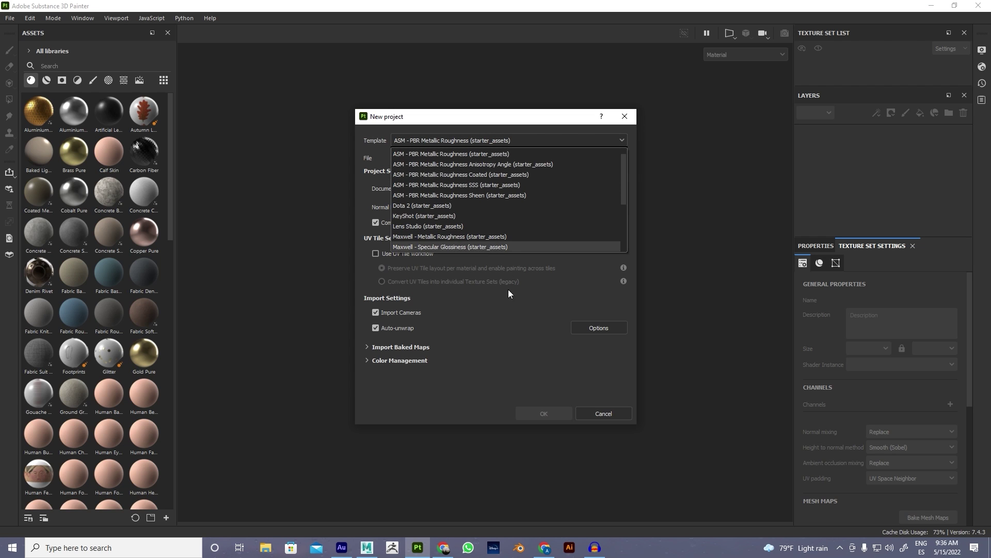
left_click(480, 155)
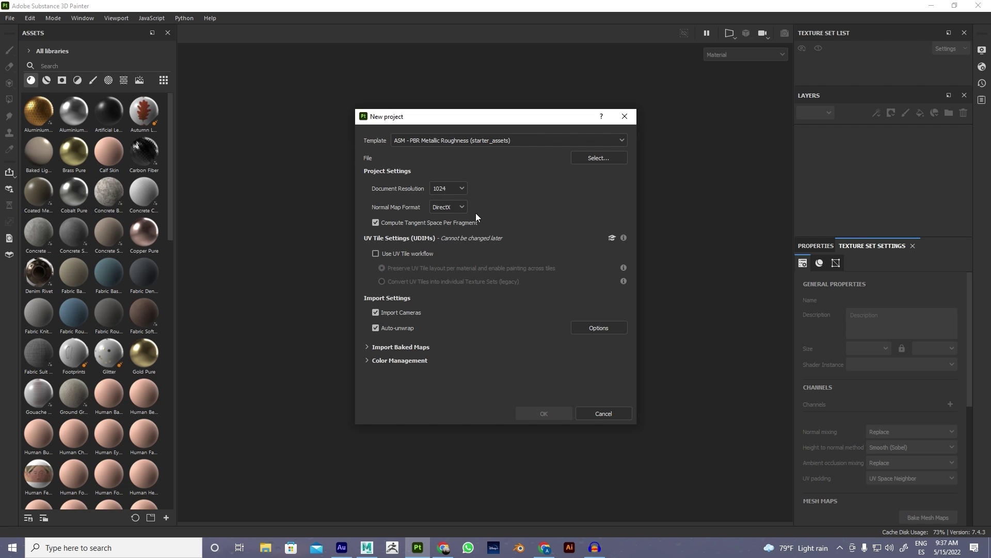
left_click(449, 188)
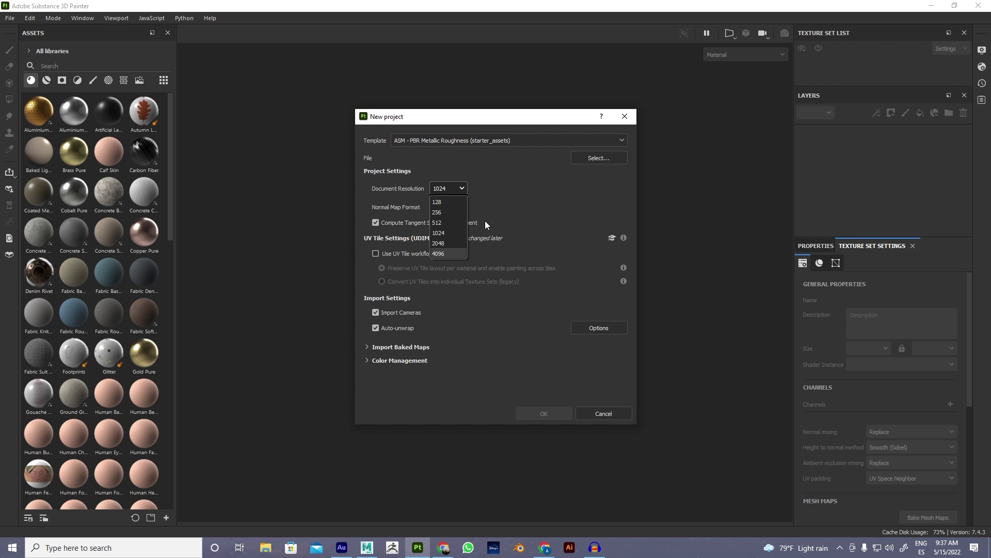
left_click(446, 253)
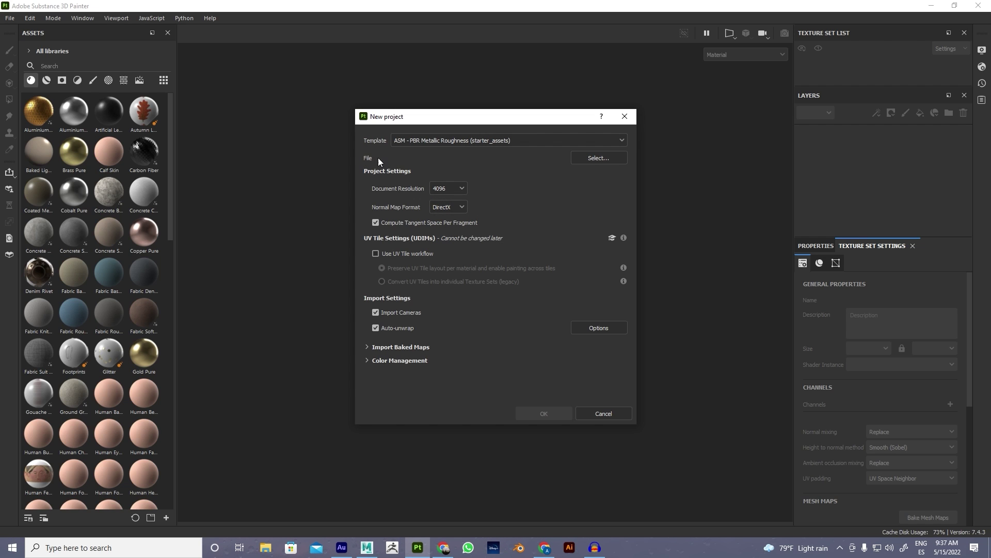
- Load mac-miller_low-poly from the obj folder as the project mesh and create the project
left_click(605, 161)
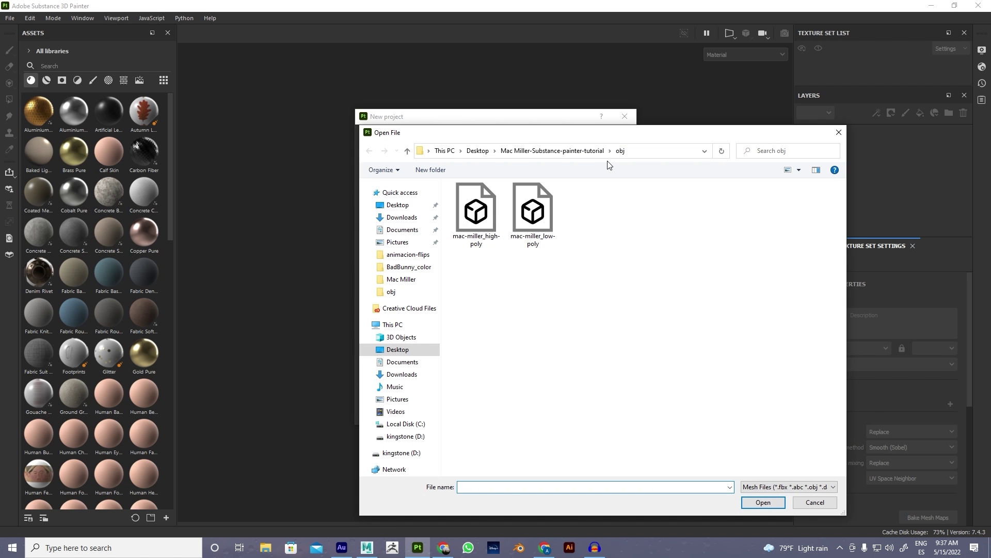
left_click(532, 222)
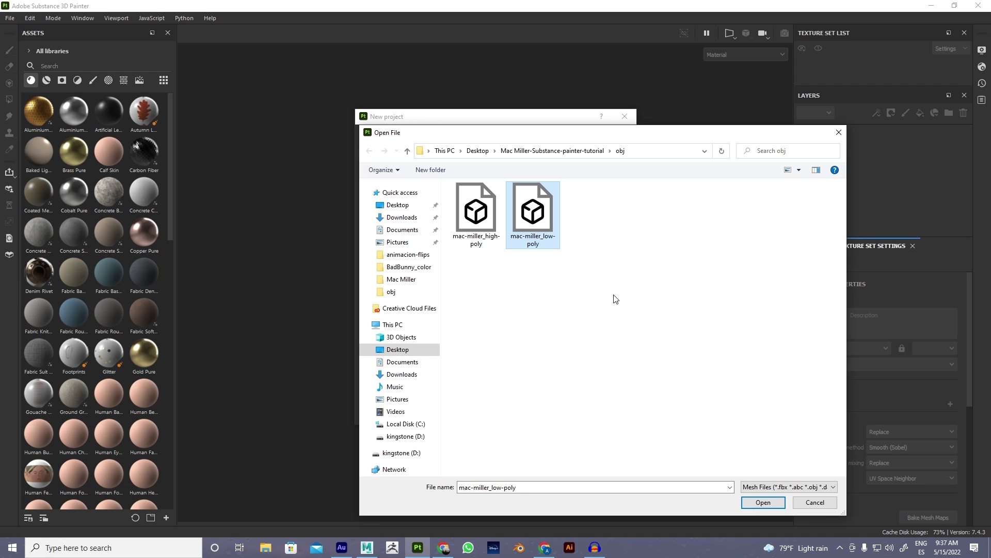
left_click(764, 502)
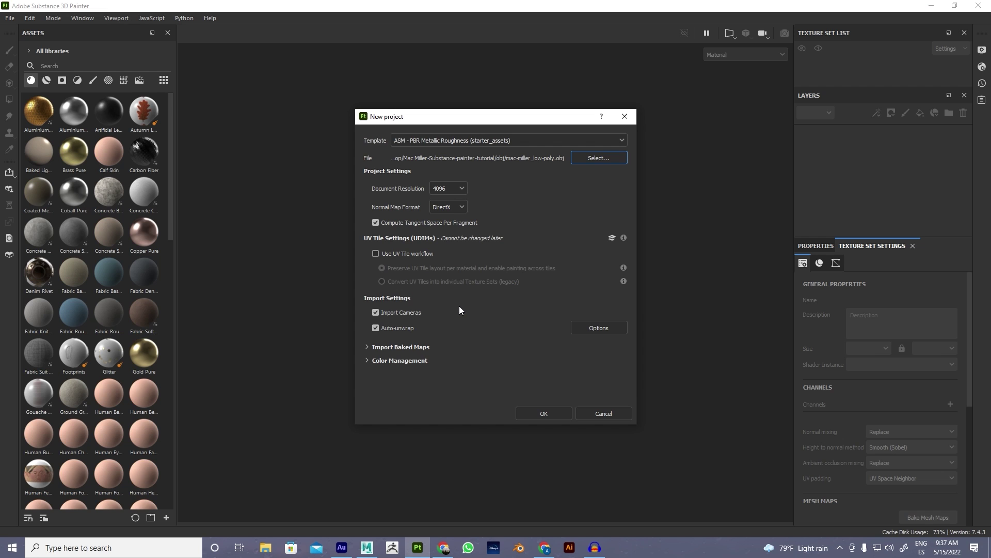
left_click(549, 413)
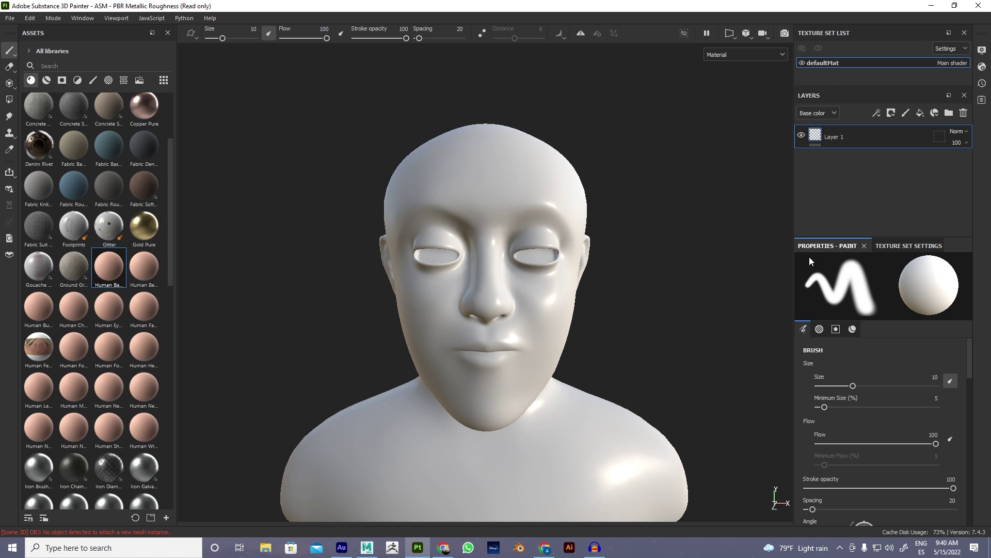
- Paint a few test brush strokes across the bust's head and face, and undo them
mouse_move(626, 262)
left_mouse_down("alt")
mouse_move(615, 277)
mouse_move(492, 274)
mouse_move(496, 302)
mouse_move(610, 332)
mouse_move(783, 354)
mouse_move(552, 370)
mouse_move(516, 388)
mouse_move(699, 352)
left_mouse_up("alt")
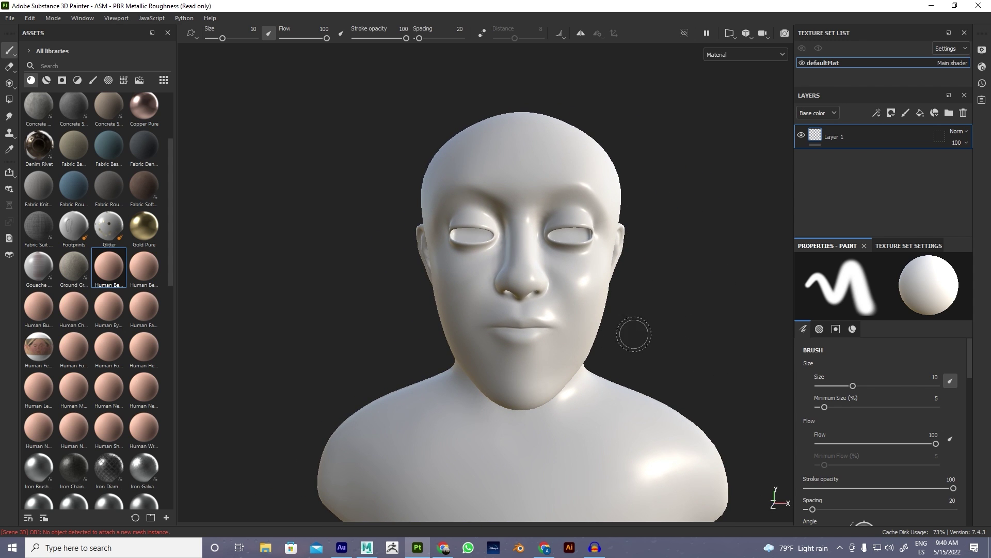
mouse_move(553, 172)
left_mouse_down()
mouse_move(524, 198)
mouse_move(566, 343)
mouse_move(444, 269)
mouse_move(480, 272)
mouse_move(618, 236)
mouse_move(480, 217)
mouse_move(509, 164)
mouse_move(553, 286)
mouse_move(557, 261)
left_mouse_up()
left_click_drag(558, 261, 472, 262, "alt")
mouse_move(584, 281)
left_mouse_down()
mouse_move(535, 256)
mouse_move(507, 332)
mouse_move(529, 334)
mouse_move(563, 364)
mouse_move(653, 289)
mouse_move(626, 221)
mouse_move(640, 159)
mouse_move(589, 147)
left_mouse_up()
mouse_move(589, 147)
left_mouse_down("alt")
mouse_move(592, 203)
mouse_move(571, 160)
left_mouse_up("alt")
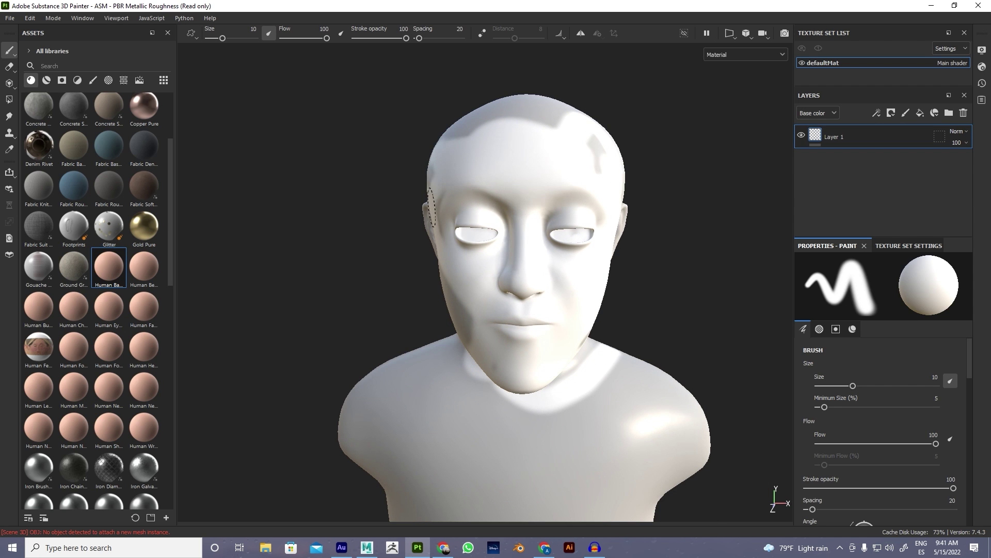
key("ctrl+z")
key("ctrl+z")
key("ctrl+z")
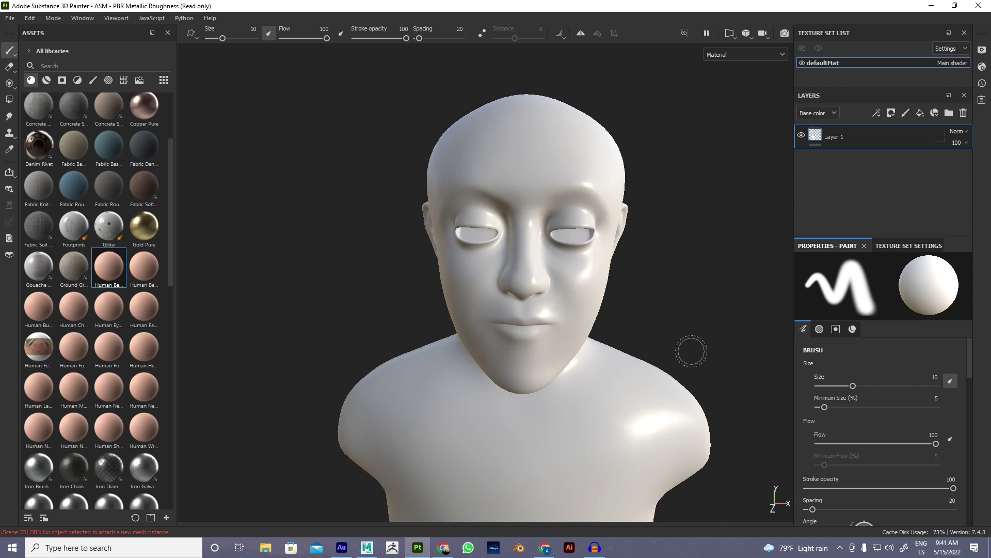
- Browse the material library and preview several materials on the brush, including human skin, metal, wood and the zombie skin
mouse_move(691, 347)
left_mouse_down("alt")
mouse_move(636, 312)
mouse_move(672, 301)
left_mouse_up("alt")
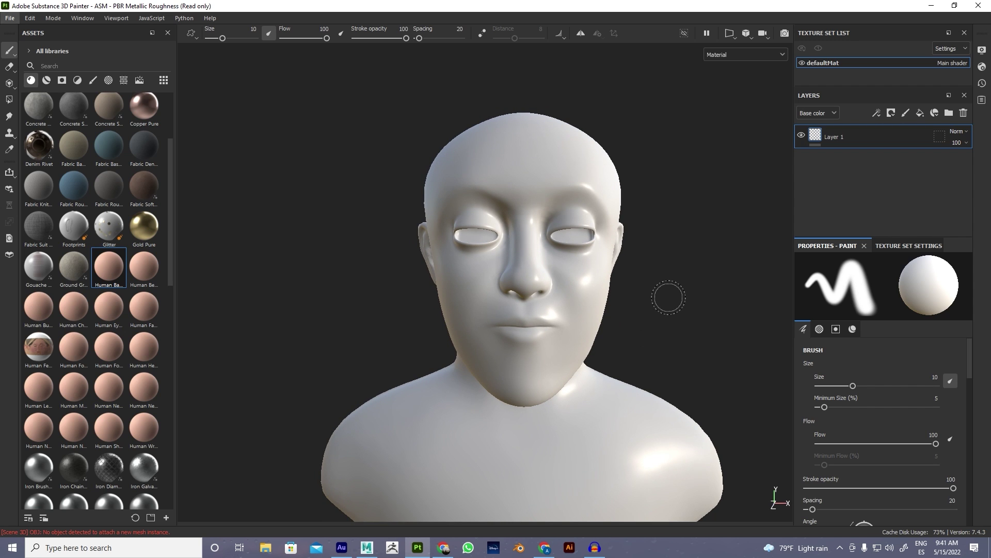
left_click_drag(537, 269, 564, 284, "alt")
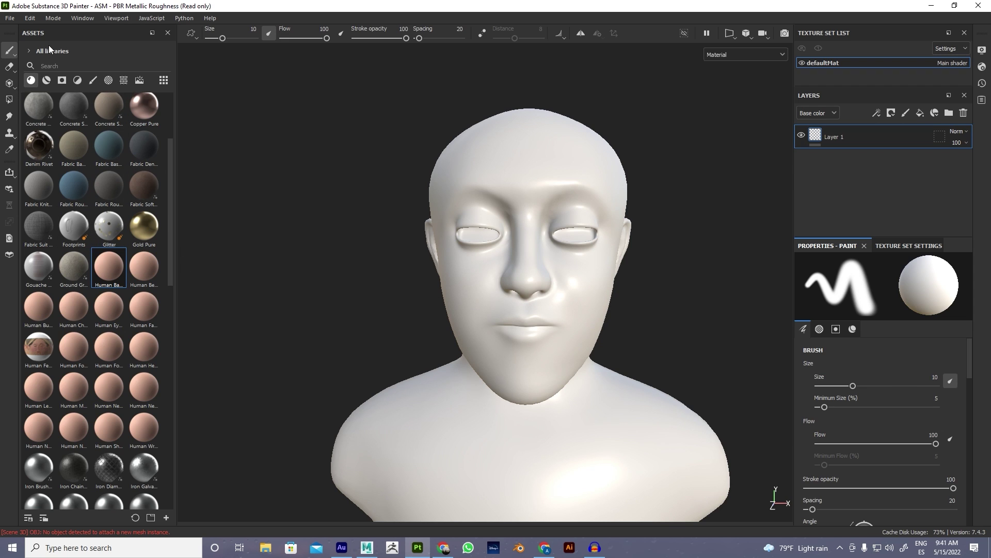
scroll(77, 139, "up", 3)
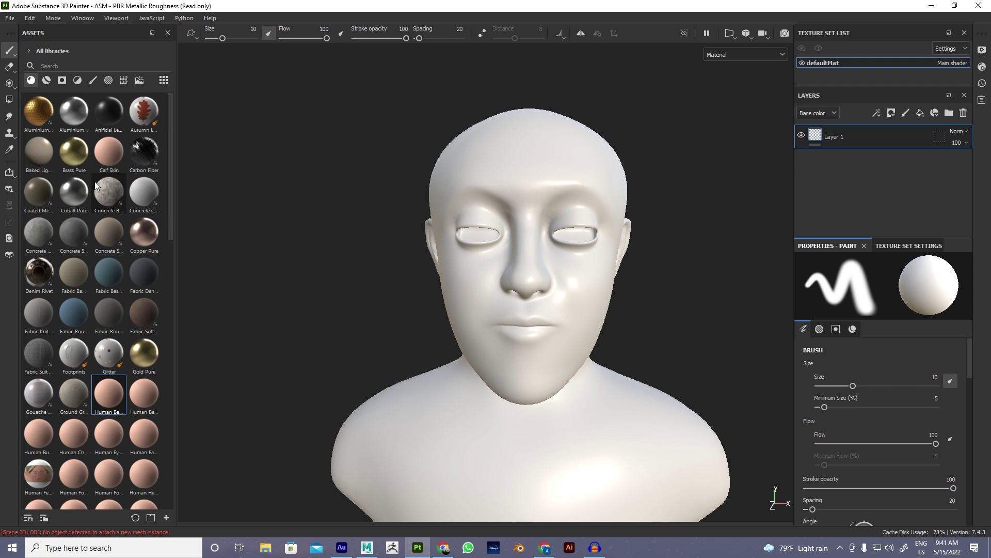
scroll(92, 240, "down", 14)
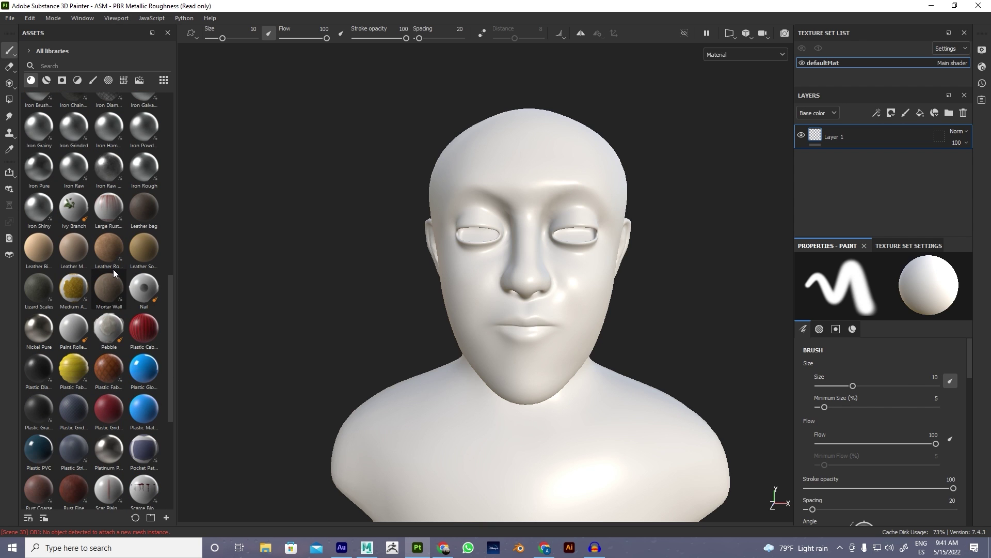
scroll(107, 170, "up", 3)
scroll(107, 170, "up", 3)
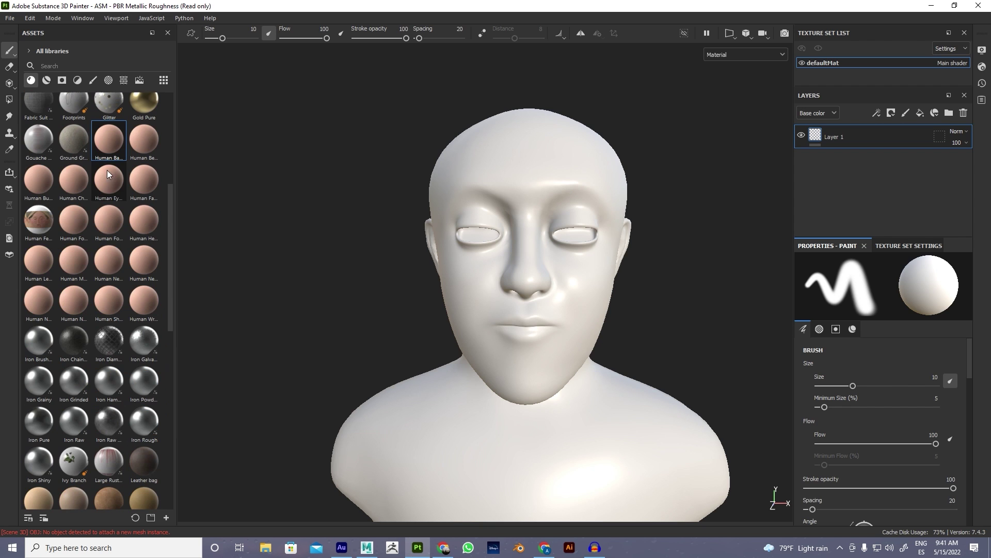
left_click(39, 180)
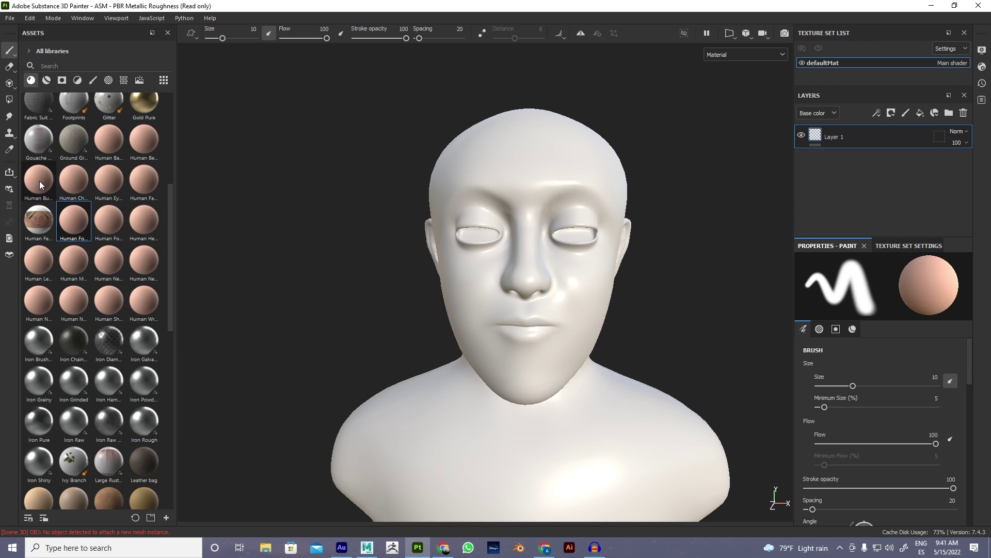
scroll(52, 180, "up", 6)
left_click(70, 121)
scroll(129, 298, "down", 10)
scroll(132, 303, "down", 10)
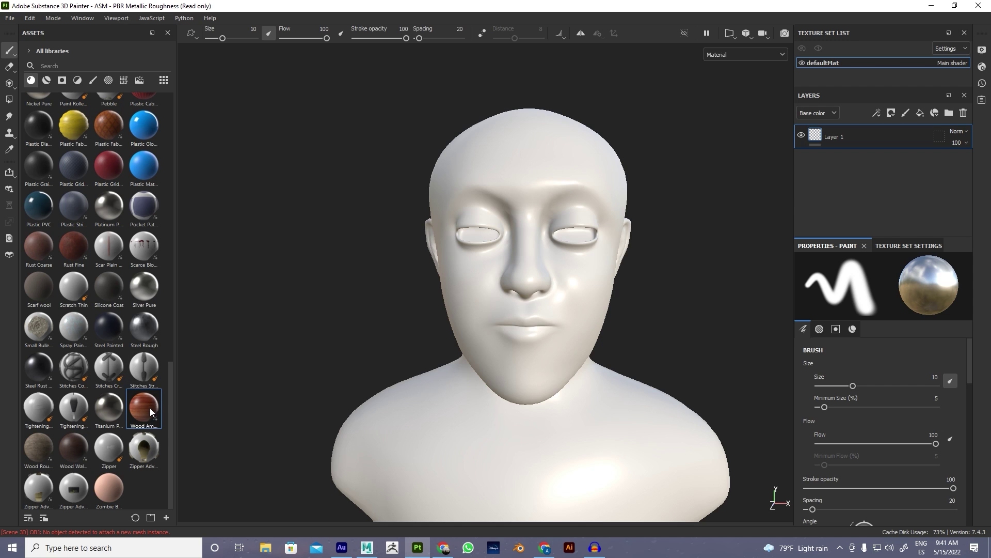
left_click(106, 490)
scroll(129, 361, "up", 15)
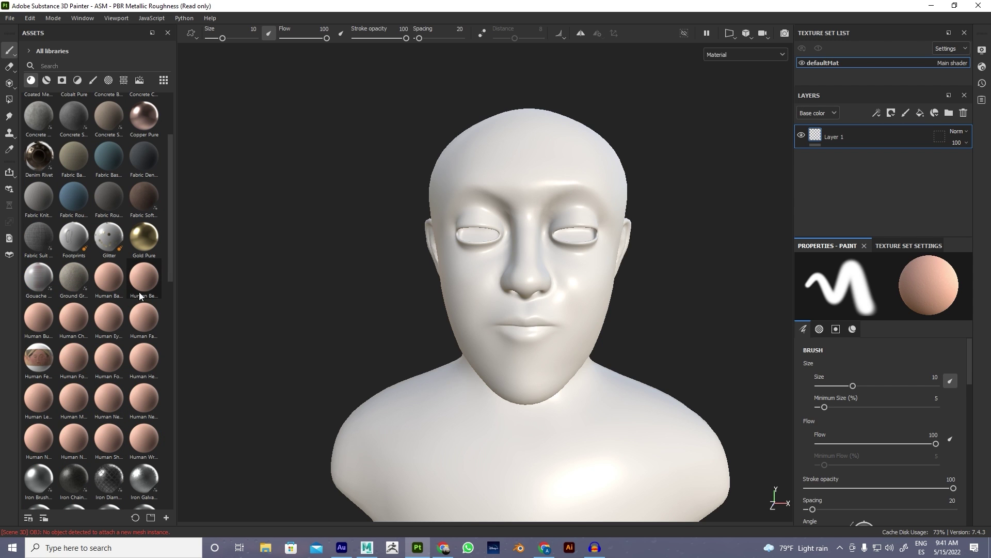
- Apply the Human Belly Skin material to the bust as a new fill layer
left_click(142, 279)
left_click_drag(141, 273, 464, 245)
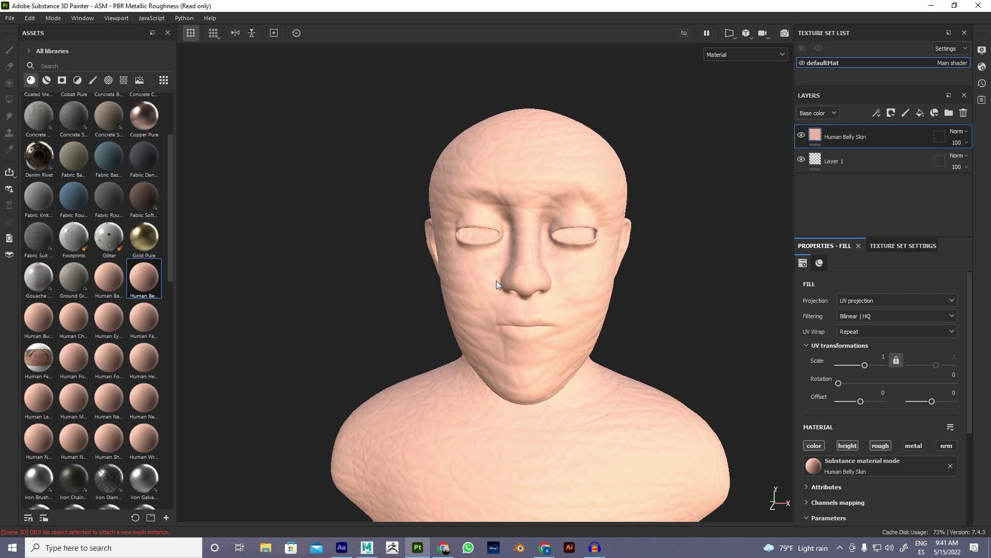
left_click_drag(550, 261, 538, 236, "alt")
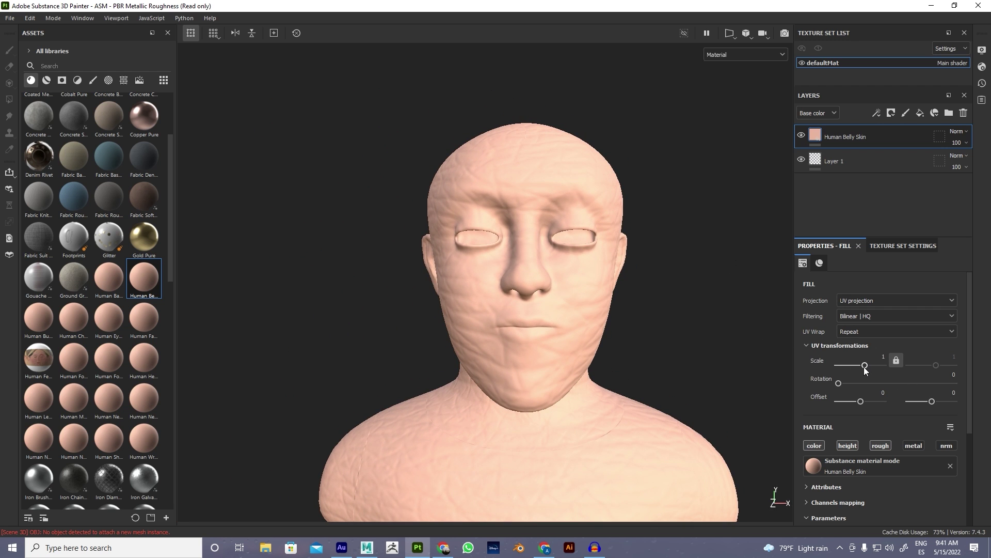
- Set the Human Belly Skin fill's UV scale to 28.3 and its rotation to 17.76
left_click_drag(865, 366, 868, 363)
left_click_drag(558, 217, 424, 242, "alt")
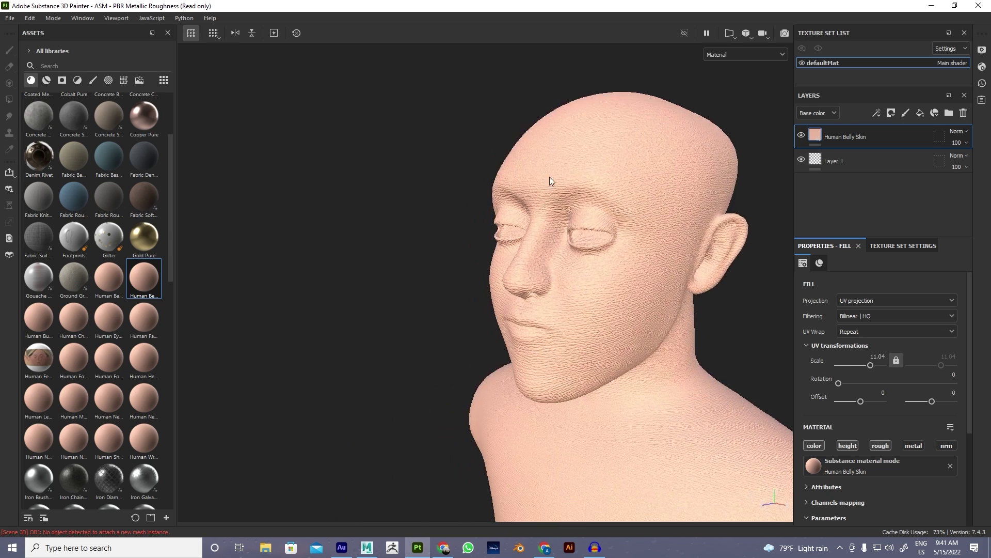
left_click_drag(537, 320, 657, 342, "alt")
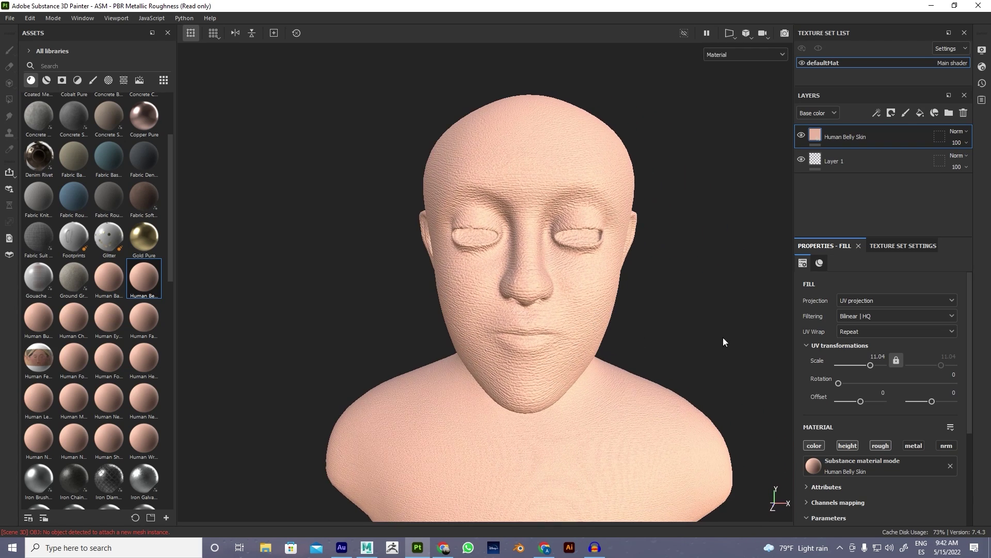
left_click_drag(870, 363, 844, 383)
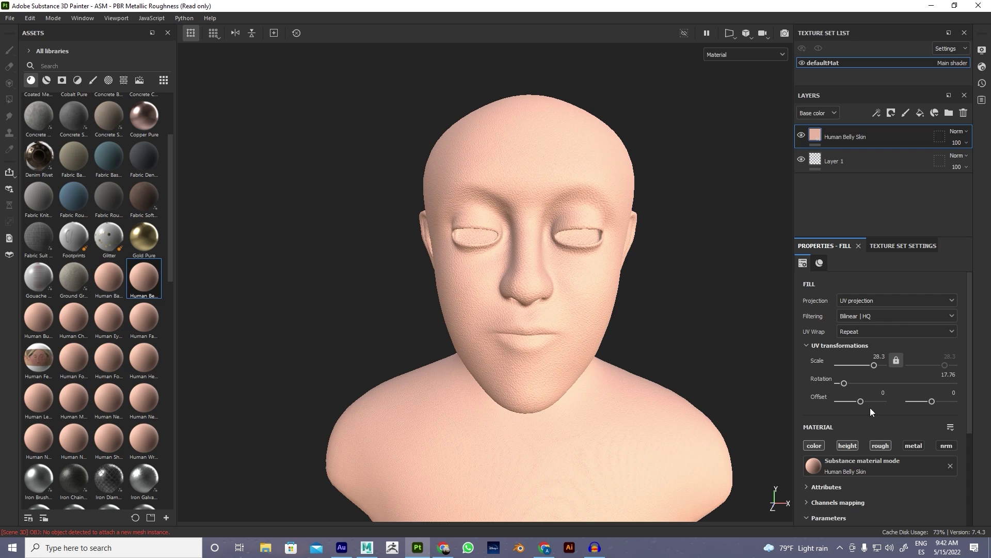
- Try roughness values of 0.26 and 0.9 on the Human Belly Skin material, and set it to 0.63
scroll(882, 458, "down", 3)
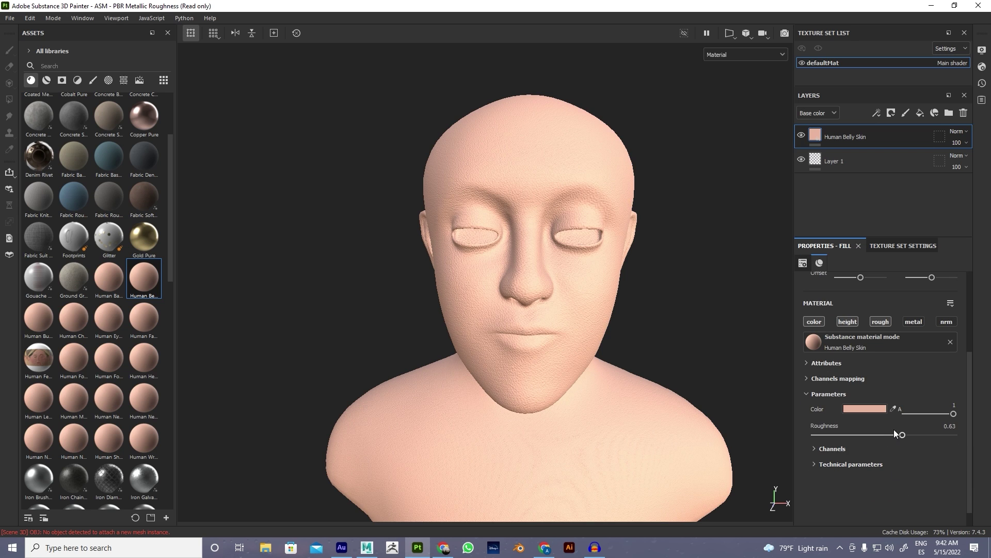
left_click_drag(902, 435, 851, 437)
left_click_drag(588, 362, 697, 350, "alt")
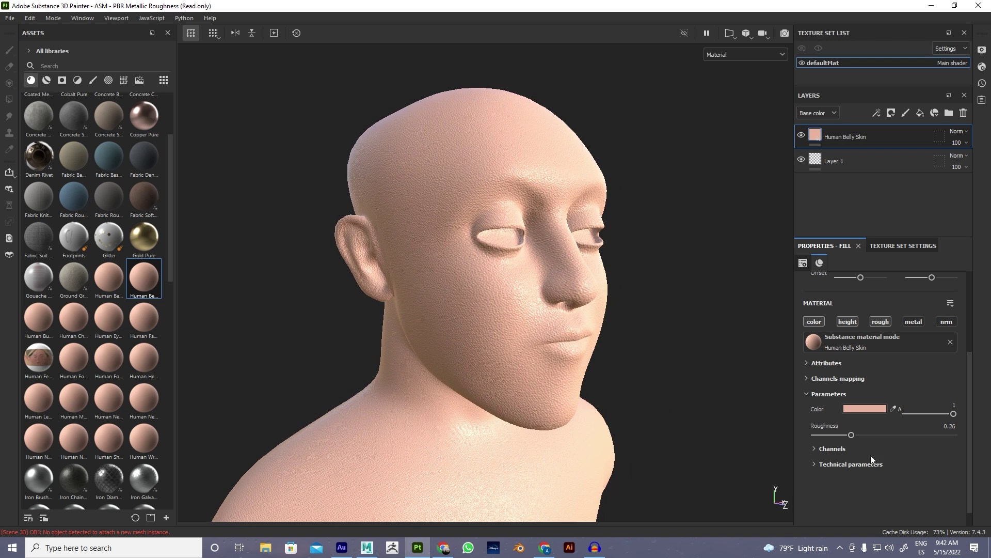
left_click(853, 435)
left_click_drag(863, 437, 917, 437)
left_click_drag(625, 336, 531, 332, "alt")
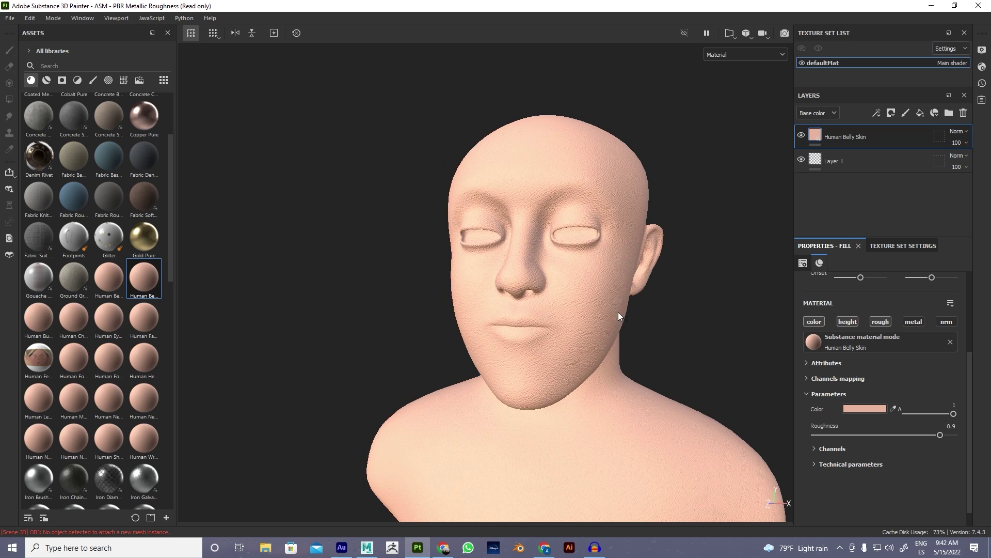
left_click_drag(612, 317, 695, 295, "alt")
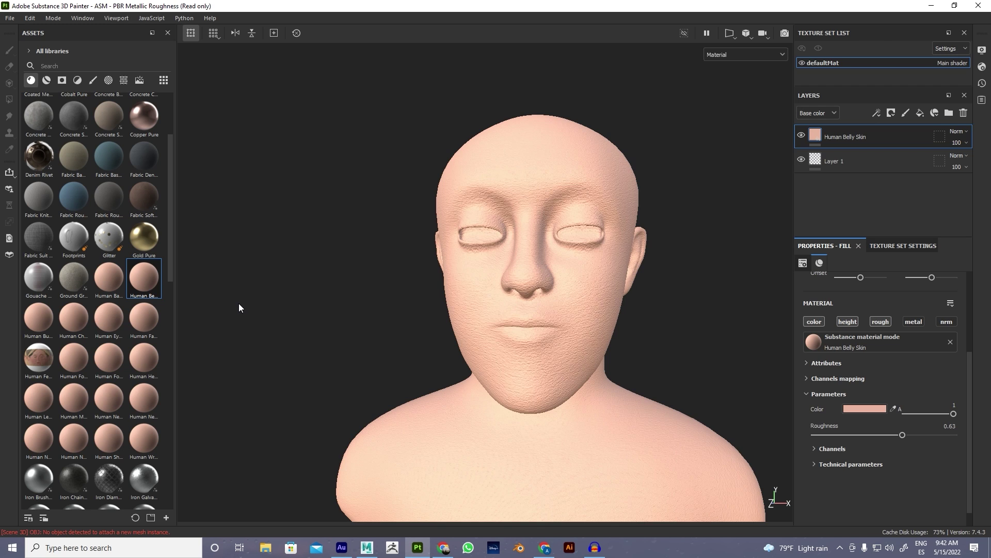
- Delete the Human Belly Skin layer from the bust
key("Delete")
left_click_drag(401, 234, 652, 275, "alt")
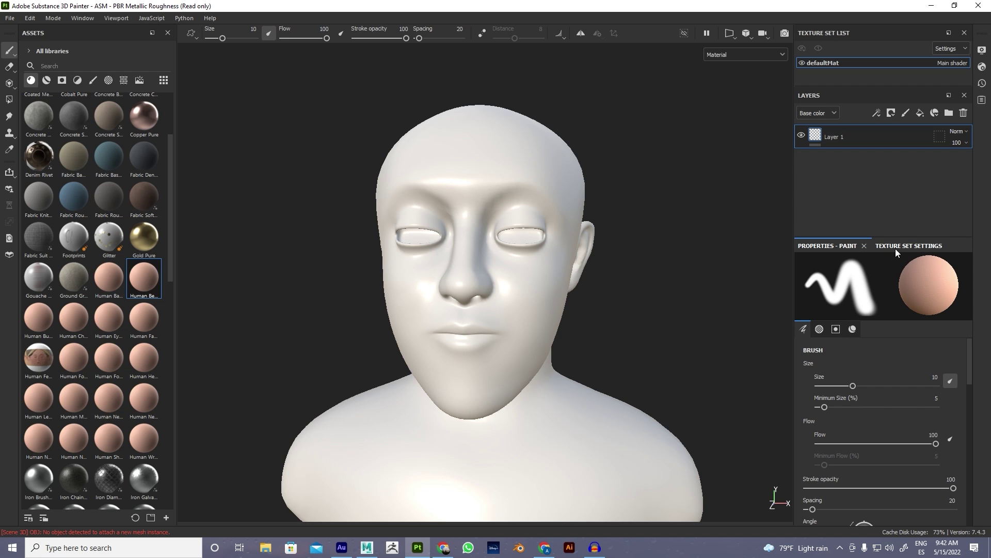
- Open the texture set settings for defaultMat and review its size, channels and mesh map options
left_click(918, 247)
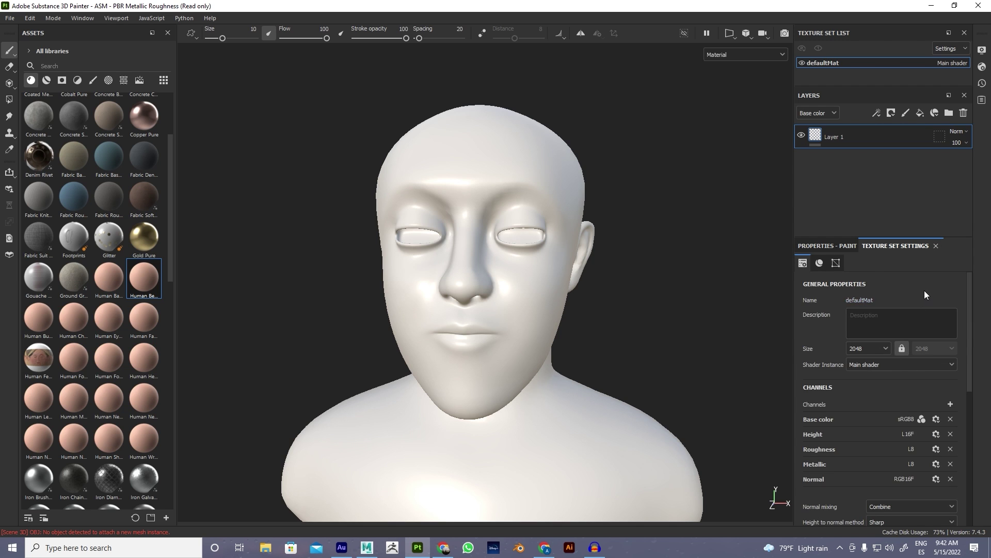
scroll(924, 295, "down", 10)
scroll(909, 424, "up", 6)
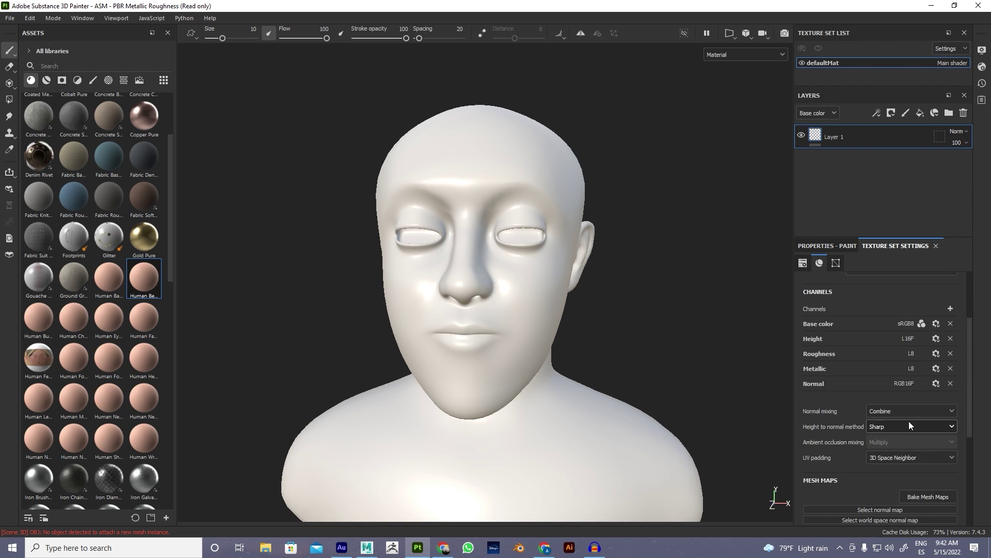
scroll(908, 425, "up", 3)
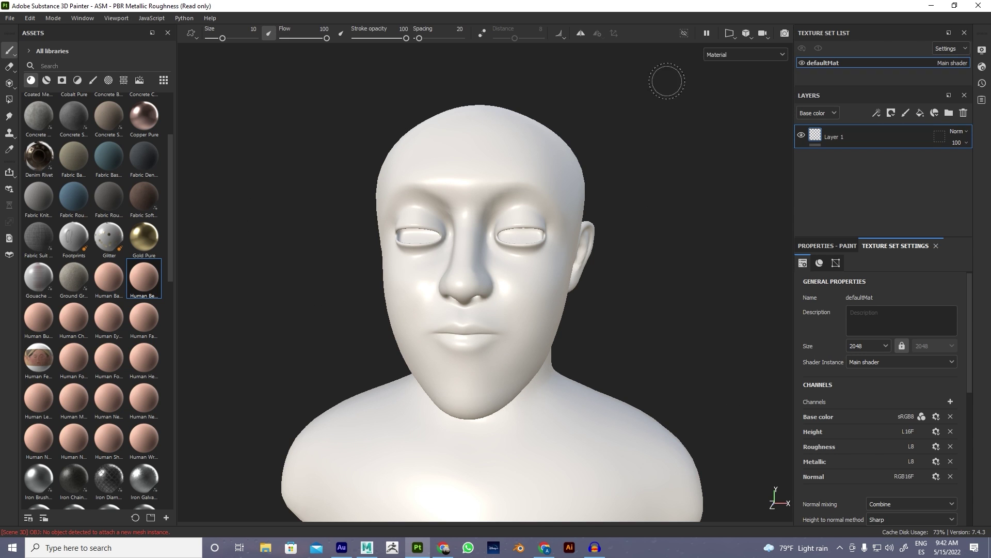
left_click_drag(724, 429, 744, 432, "alt")
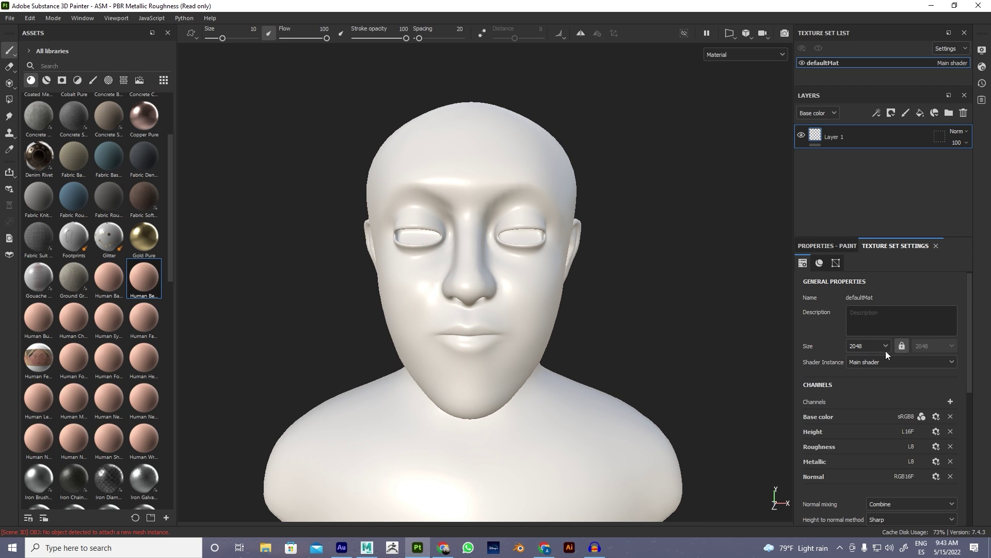
- Set the defaultMat texture set size to 4096
left_click(874, 347)
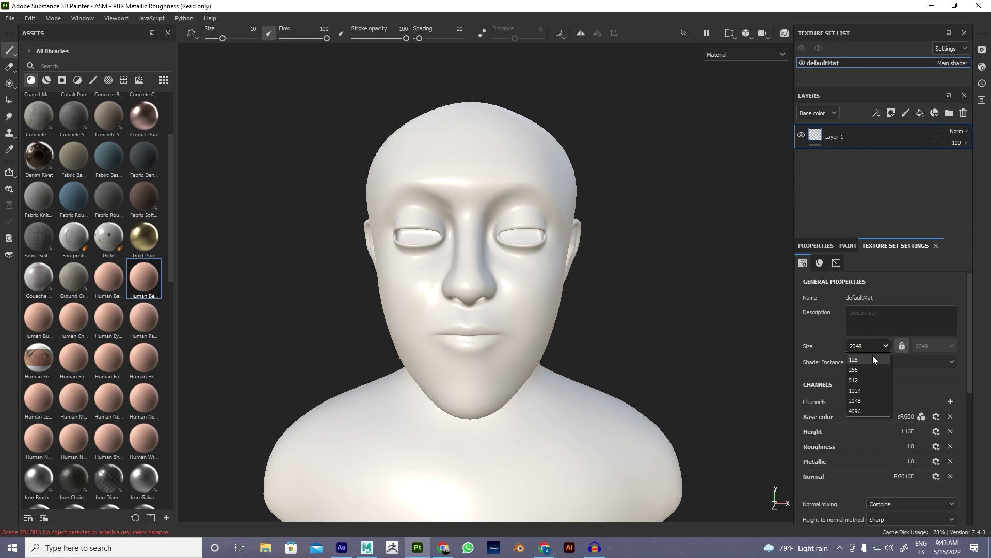
left_click(850, 409)
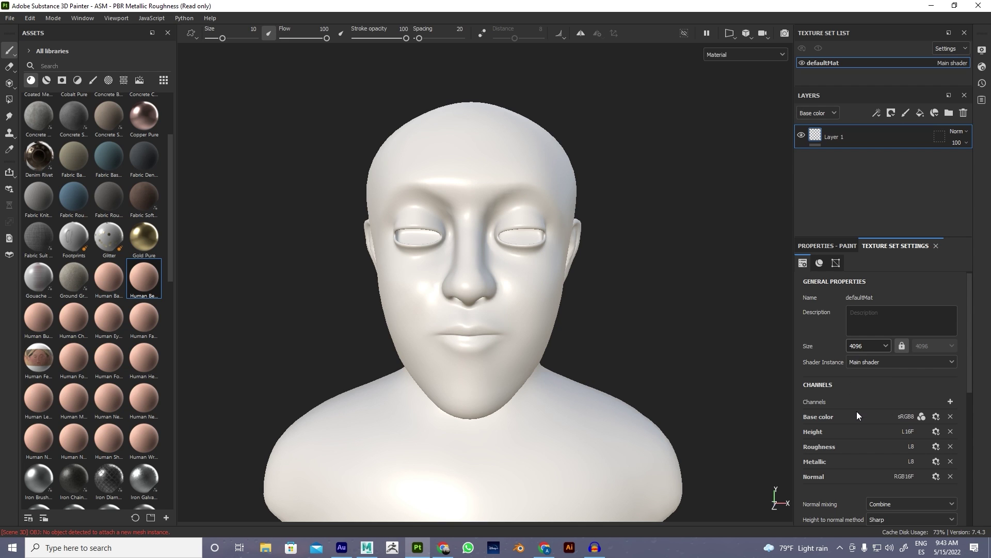
left_click(856, 350)
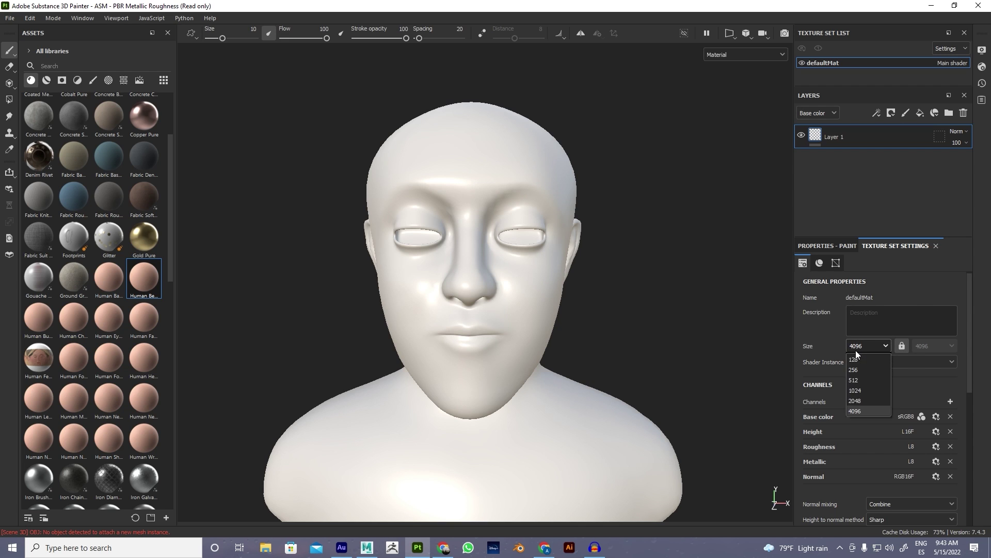
left_click(862, 411)
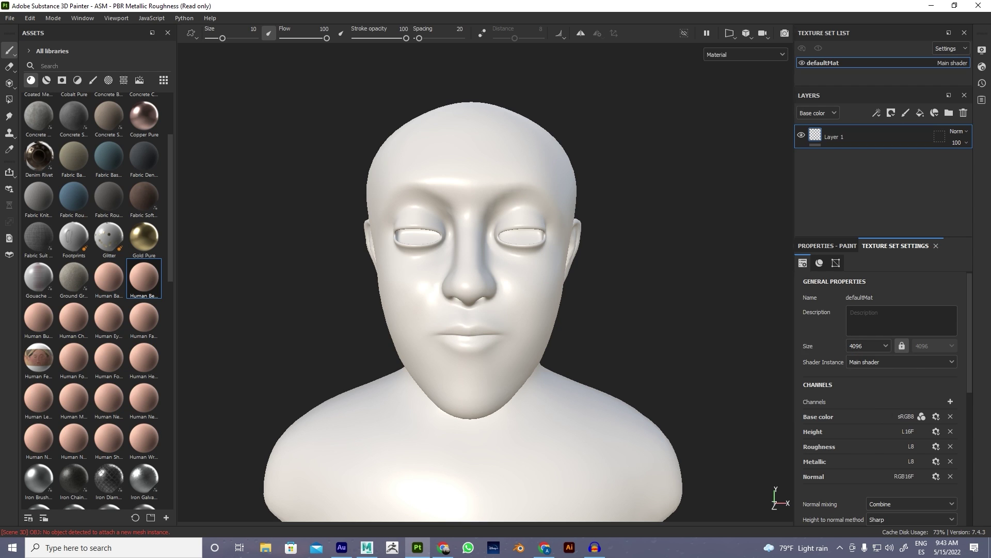
- Open the mesh map baking settings and set the output size to 4096 and the antialiasing to Subsampling 4x4
scroll(931, 359, "down", 5)
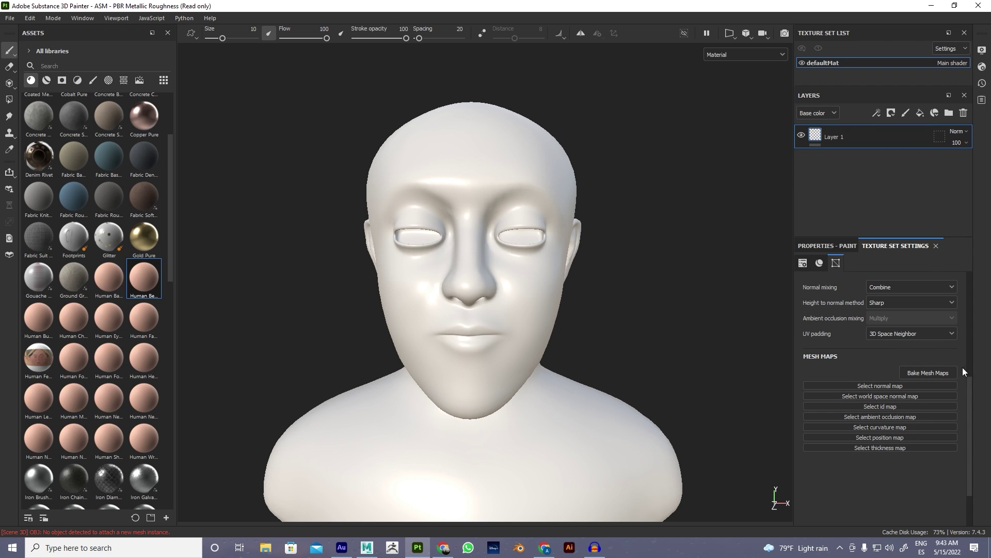
left_click(921, 373)
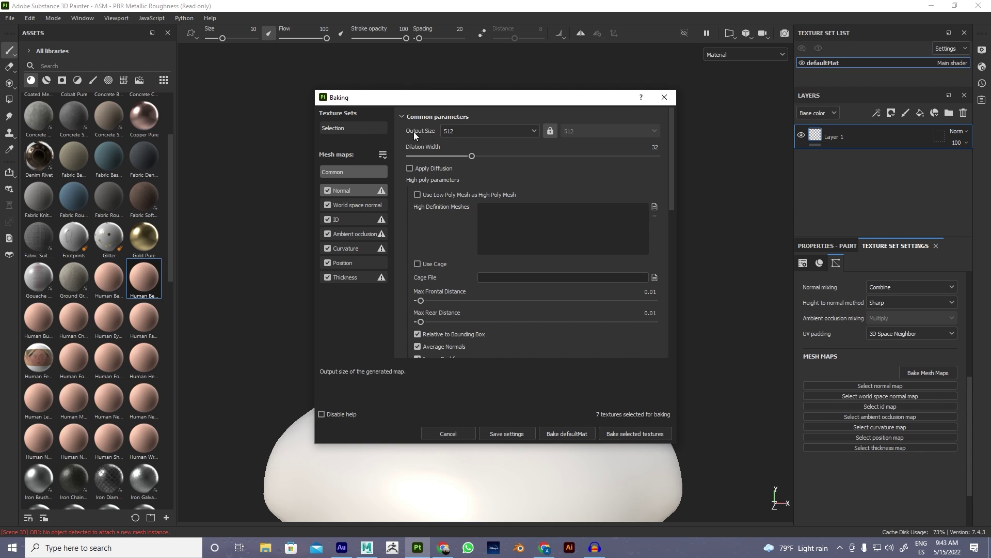
left_click(456, 134)
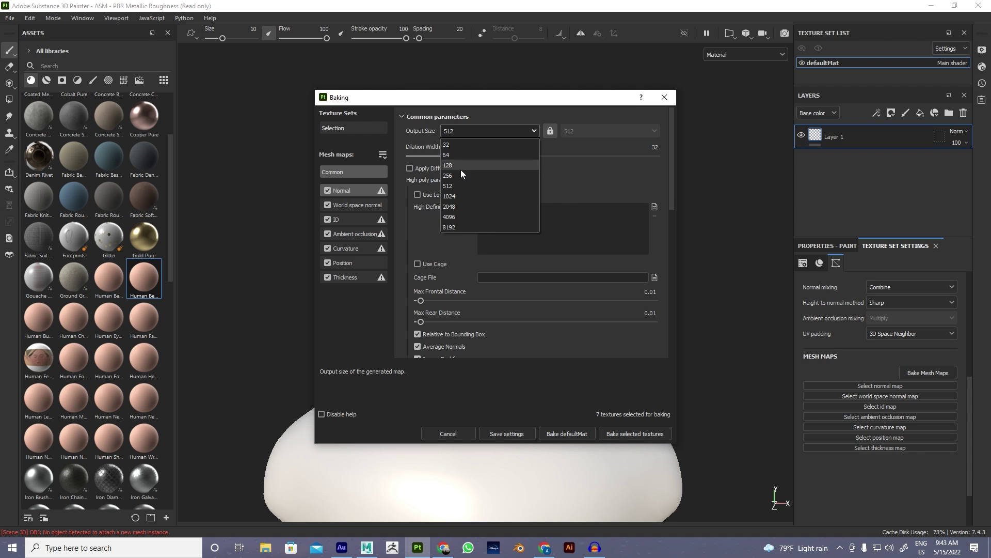
left_click(467, 217)
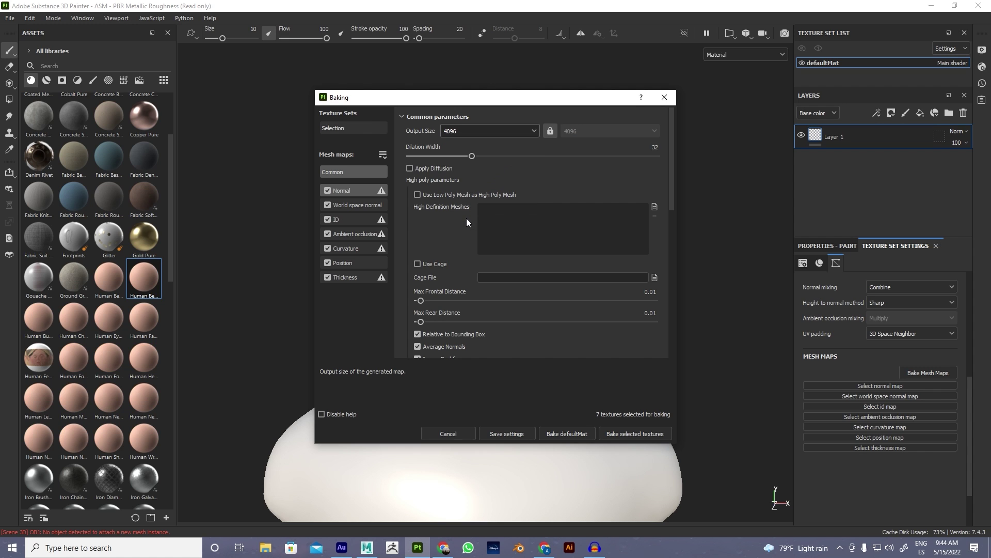
scroll(499, 184, "down", 4)
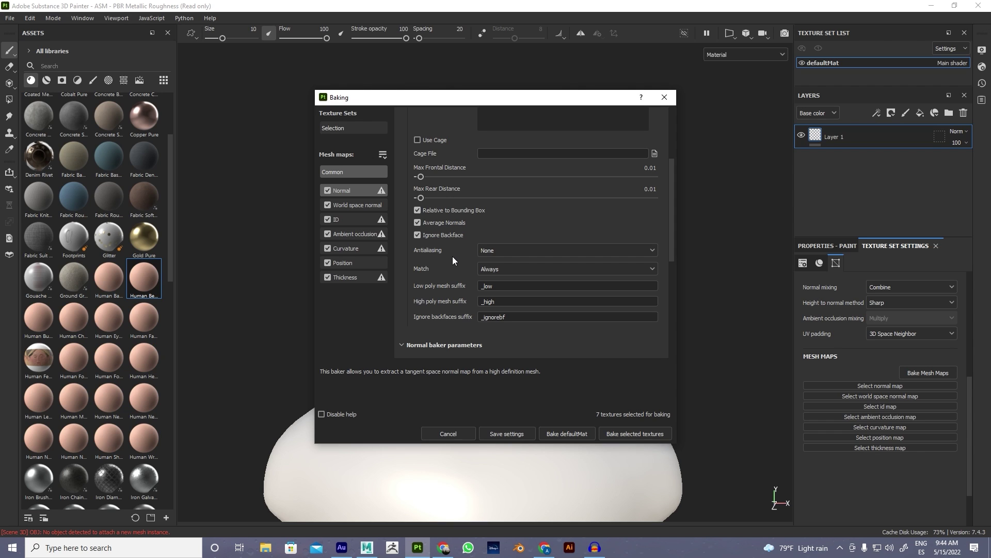
left_click(494, 251)
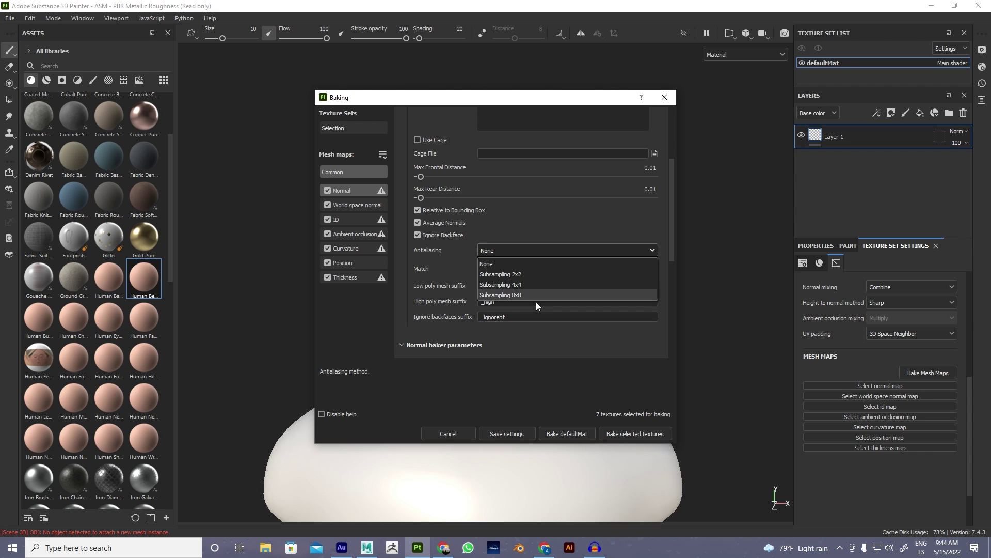
left_click(525, 285)
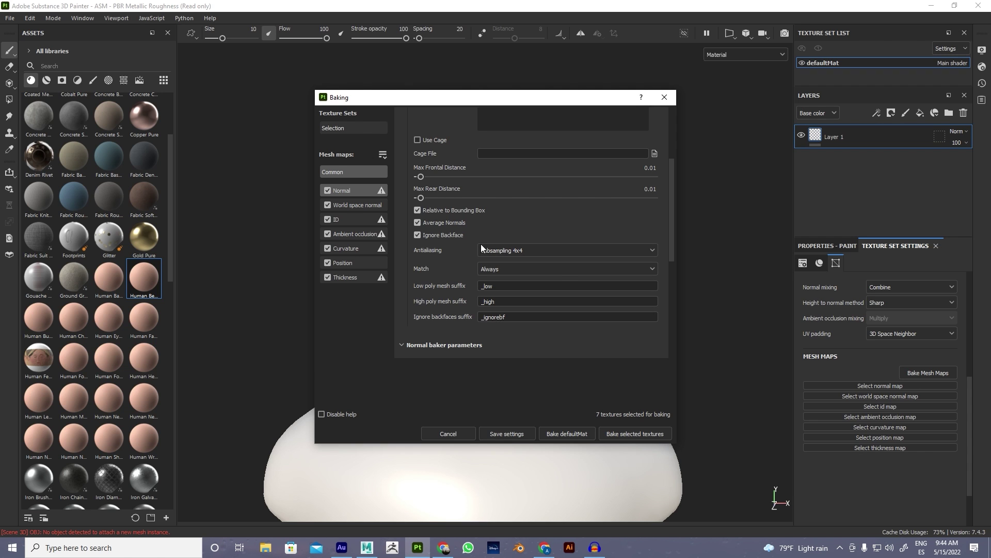
- Load mac-miller_high-poly as the high definition mesh and exclude the ID map from the bake
scroll(586, 217, "up", 4)
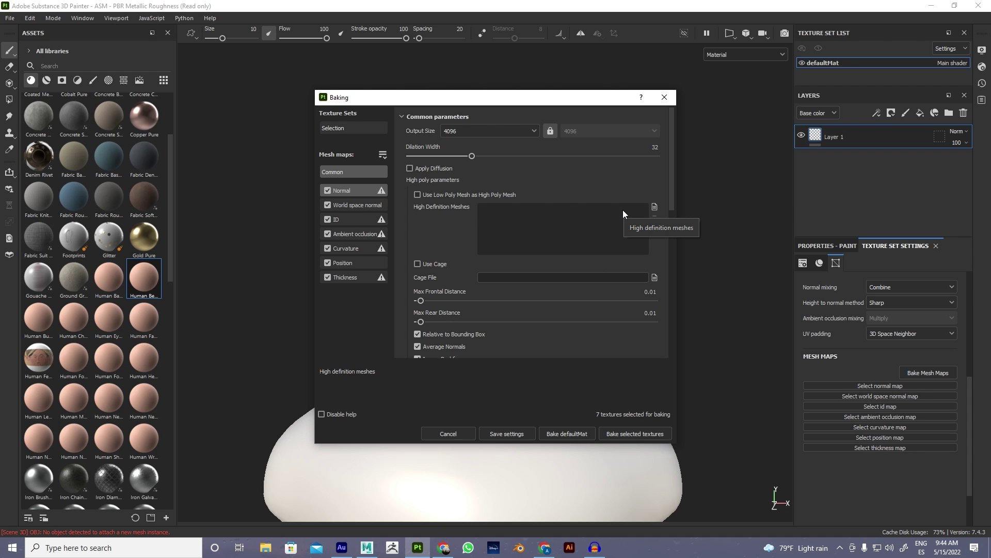
left_click(655, 208)
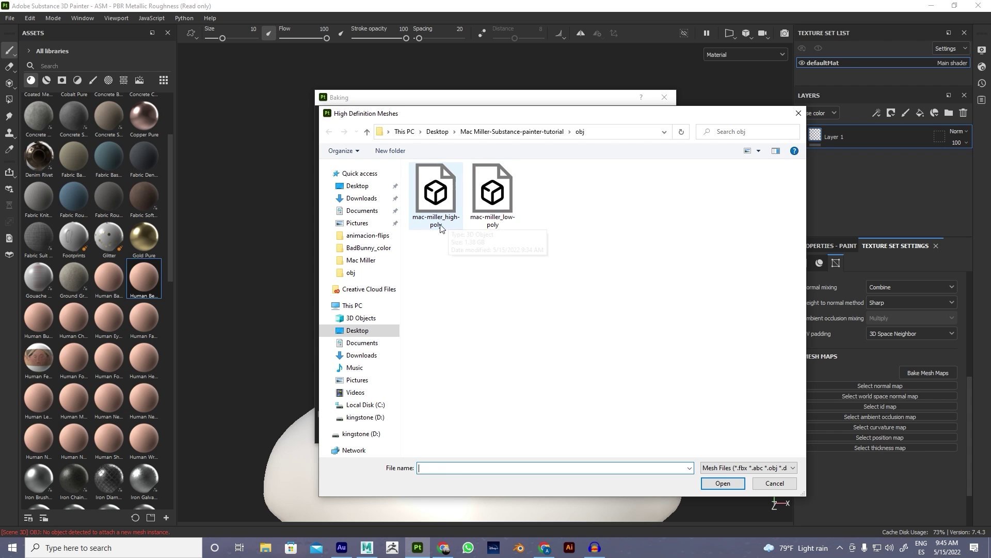
left_click(448, 210)
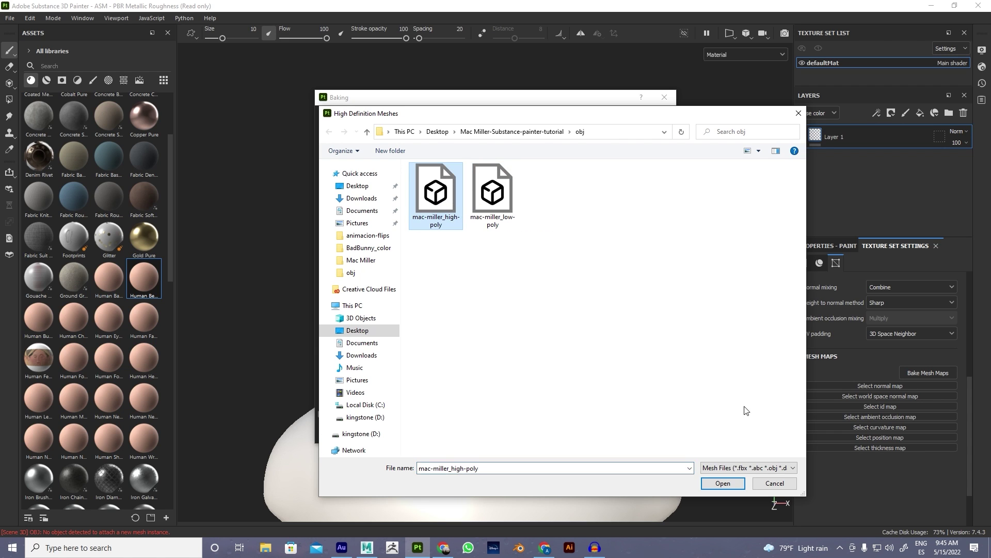
left_click(726, 485)
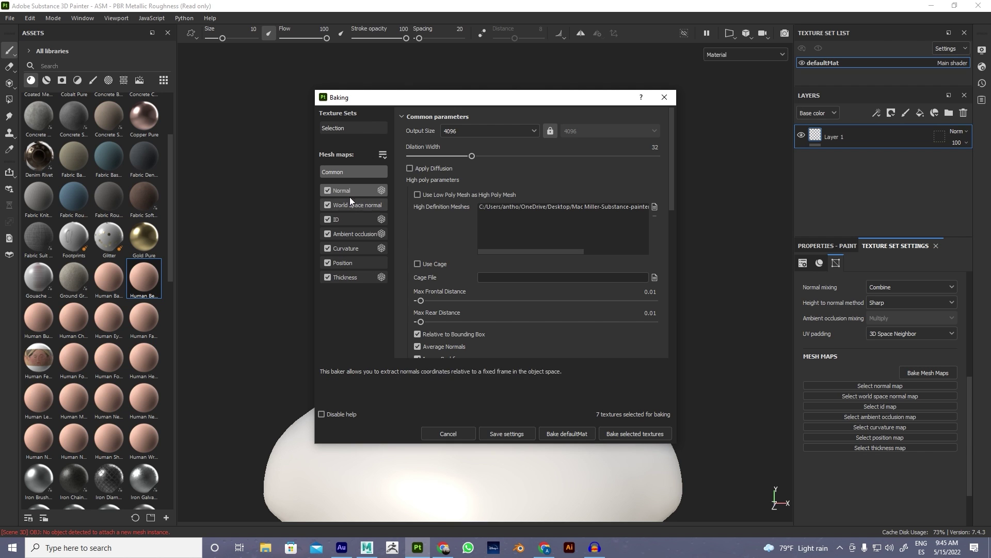
left_click(349, 220)
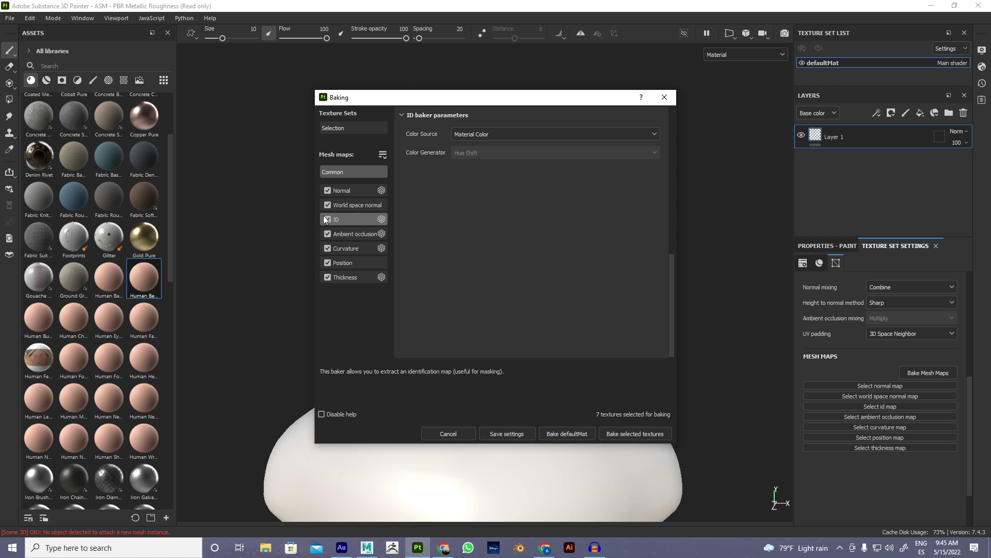
left_click(328, 219)
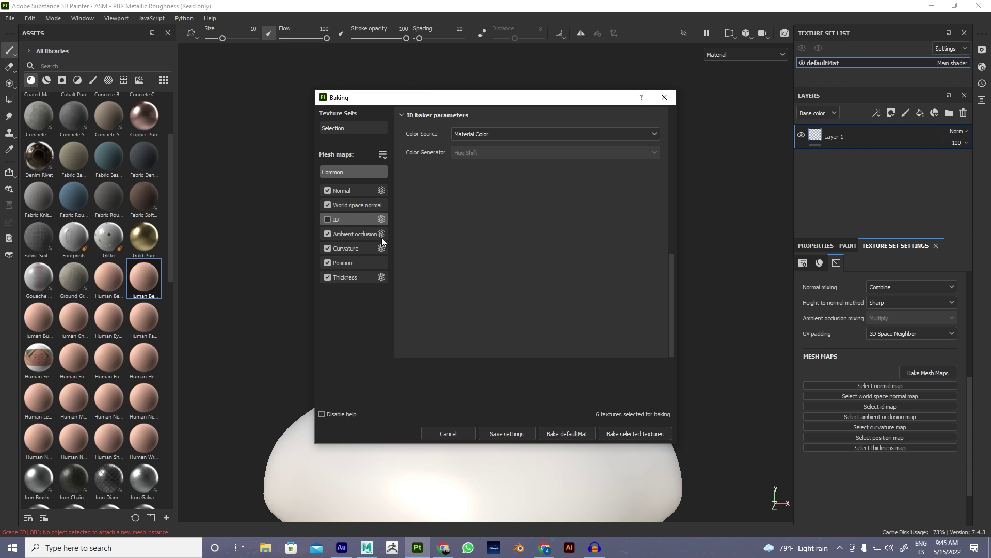
- Set the ambient occlusion baker's secondary rays to 256 and its max occluder distance to 0.2
left_click(367, 233)
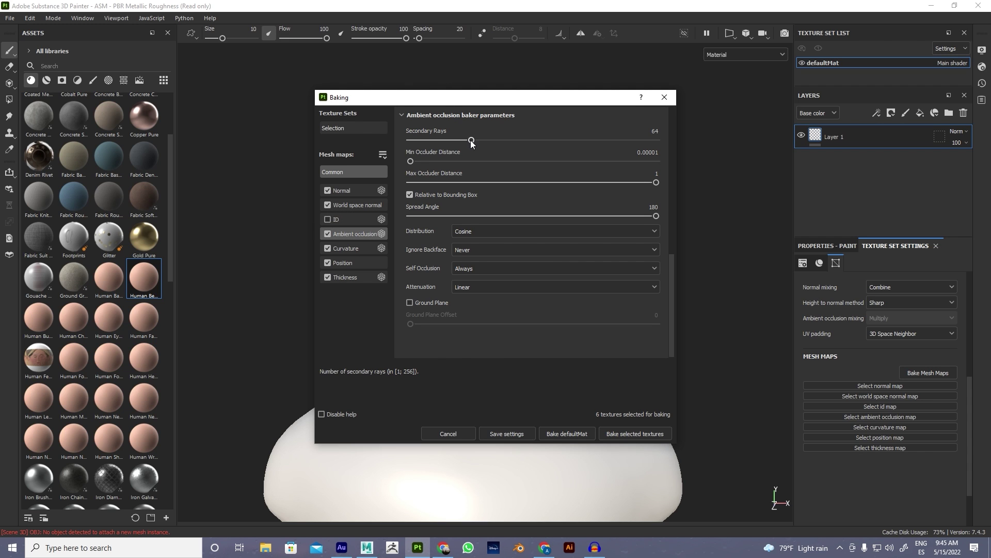
left_click_drag(471, 141, 618, 140)
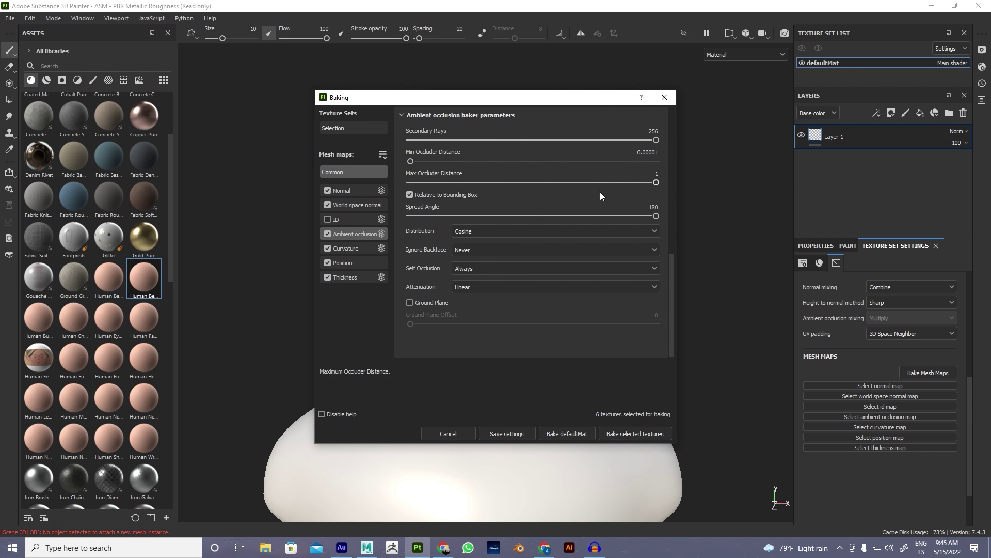
left_click(653, 183)
left_click_drag(652, 184, 459, 193)
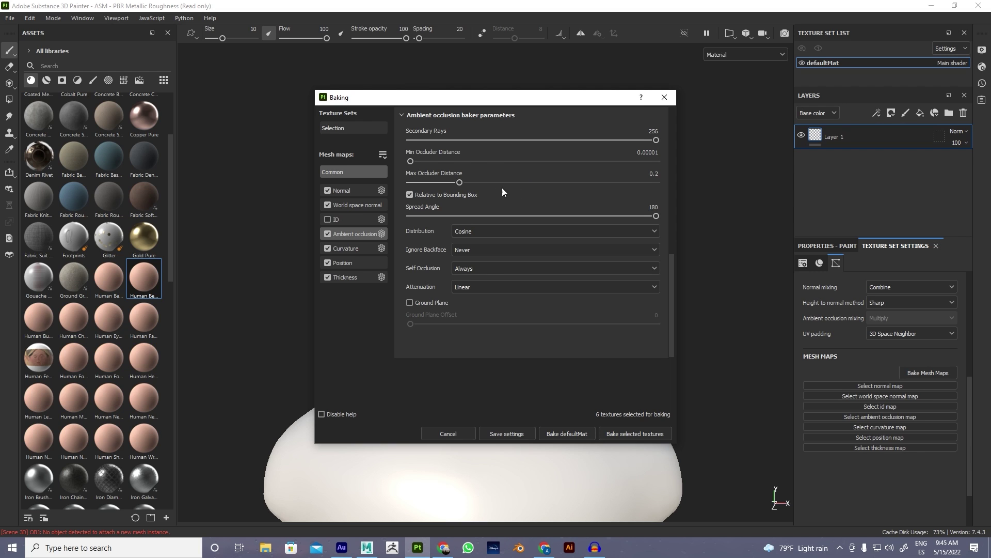
mouse_move(528, 184)
left_mouse_down()
mouse_move(544, 184)
mouse_move(522, 190)
left_mouse_up()
left_click_drag(460, 190, 459, 193)
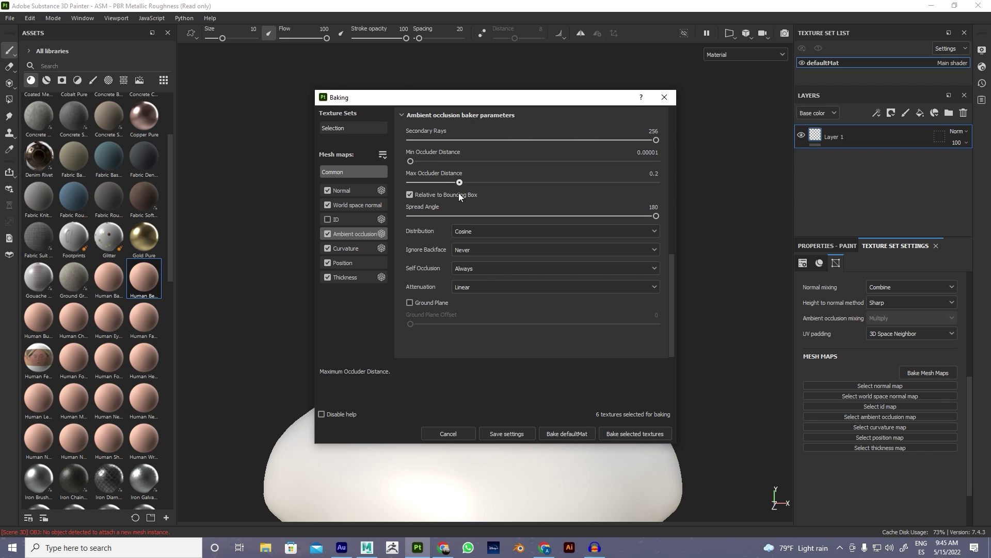
- Set the curvature baker's secondary rays to 256 and raise the thickness baker's secondary rays
left_click(345, 252)
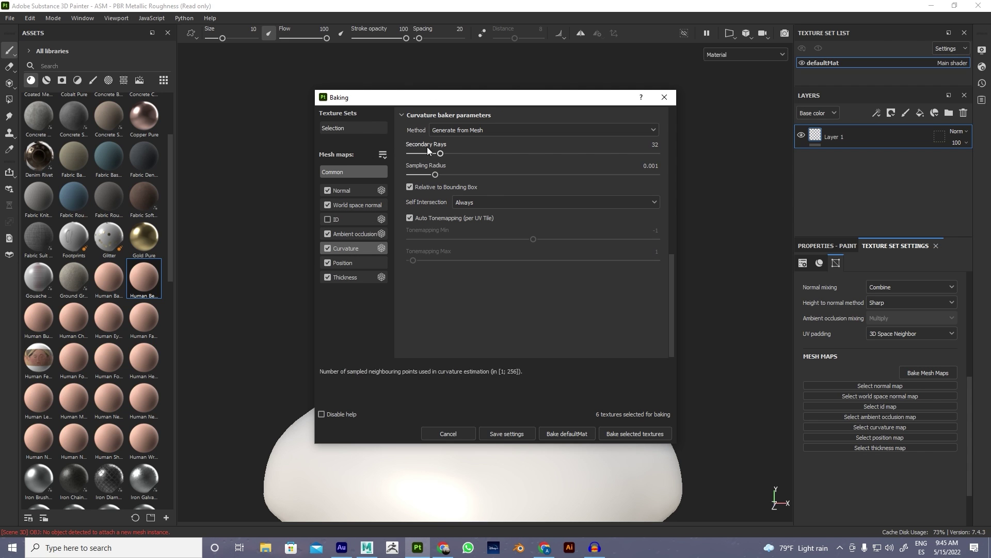
left_click_drag(440, 153, 674, 159)
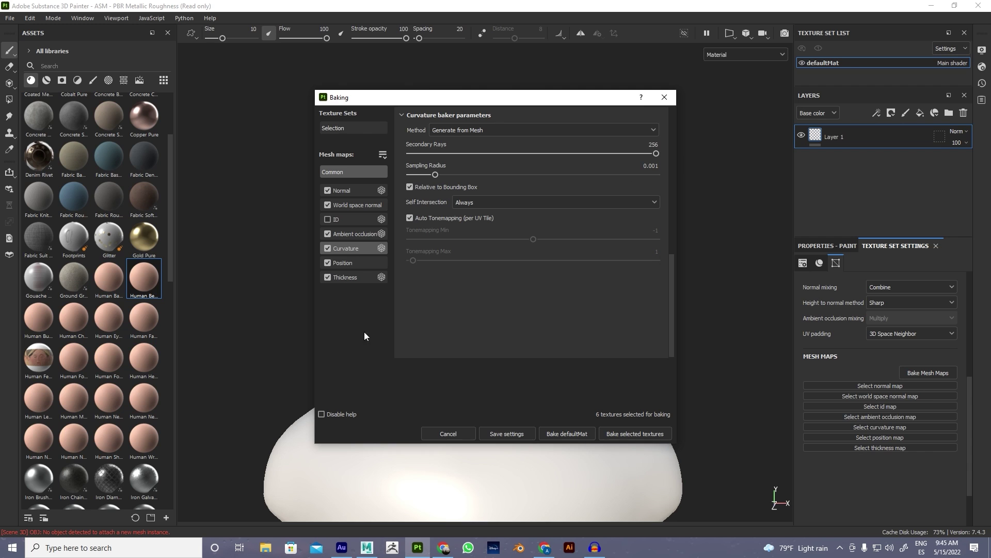
left_click(343, 265)
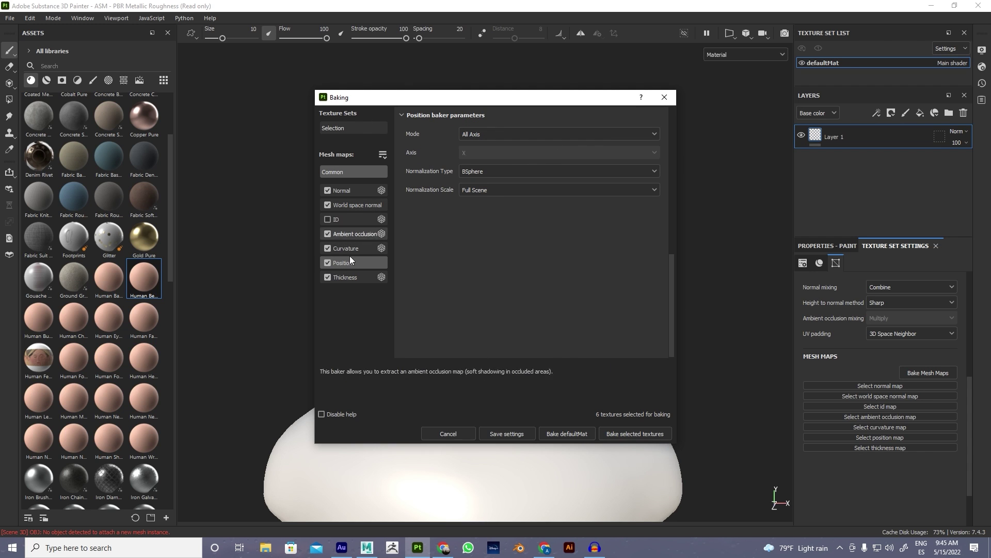
left_click(342, 278)
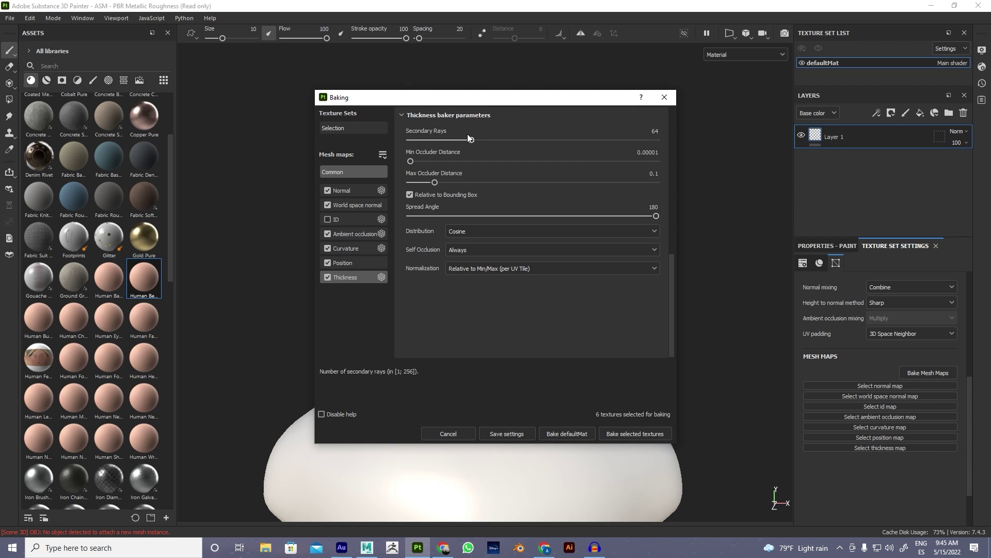
left_click_drag(472, 141, 587, 140)
- Check the common baking parameters and bake the selected mesh maps for defaultMat
left_click(361, 172)
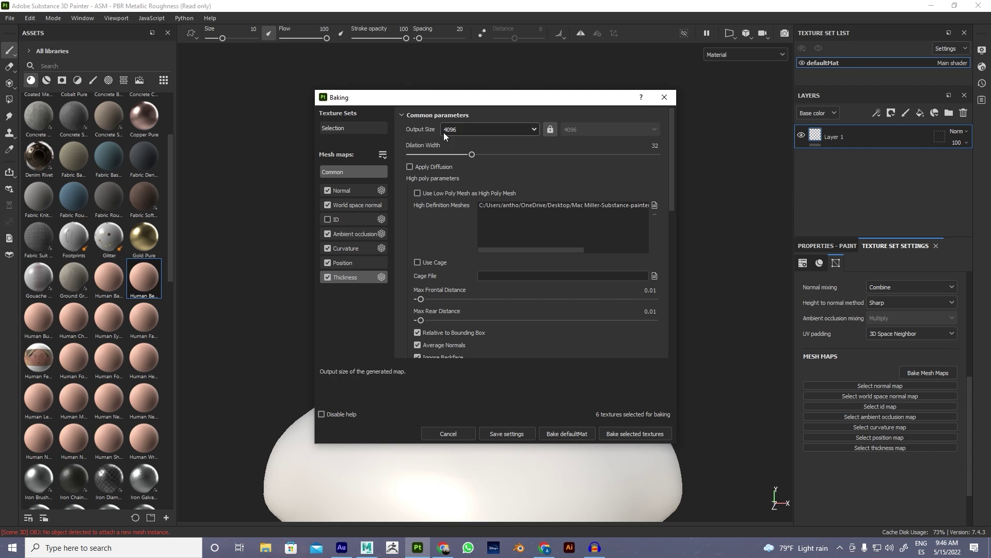
scroll(542, 262, "down", 2)
scroll(538, 290, "down", 1)
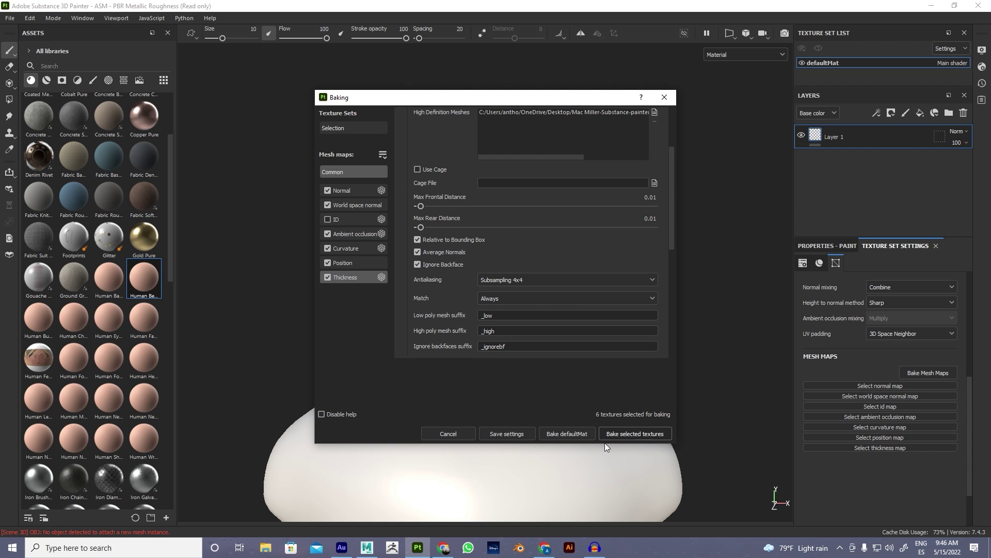
left_click(631, 435)
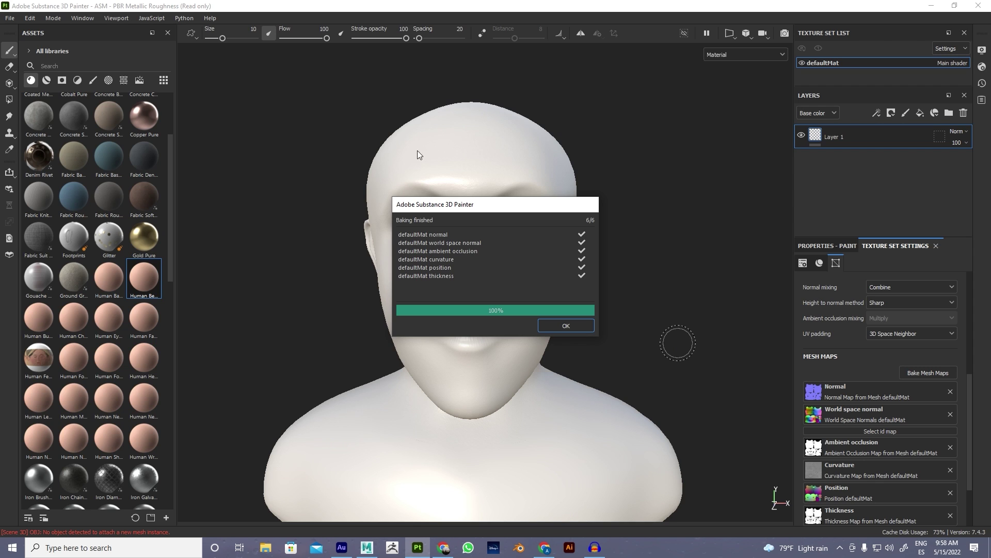
left_click(566, 327)
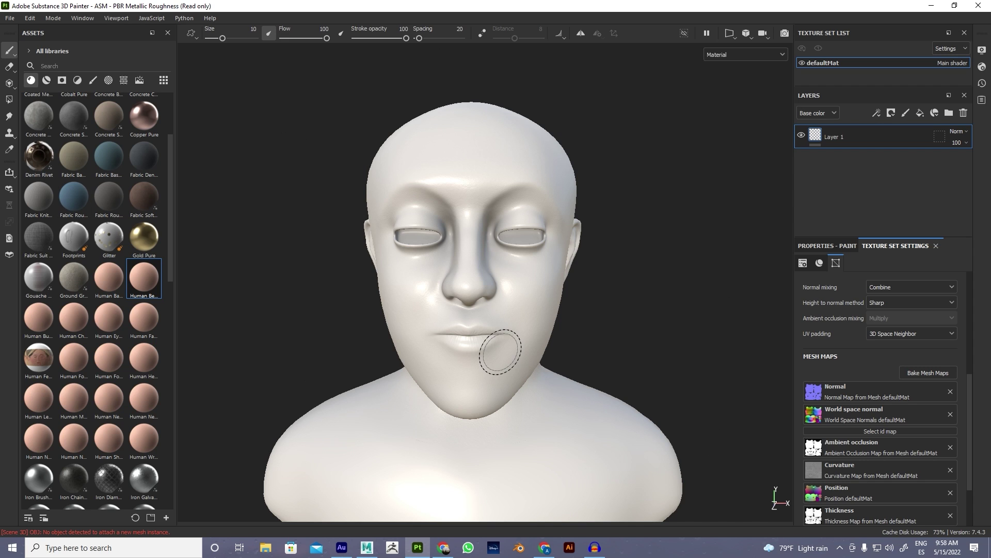
- Examine the baked high-poly detail on the bust's lips, nose, eye areas and cheeks from several angles
scroll(511, 323, "up", 5)
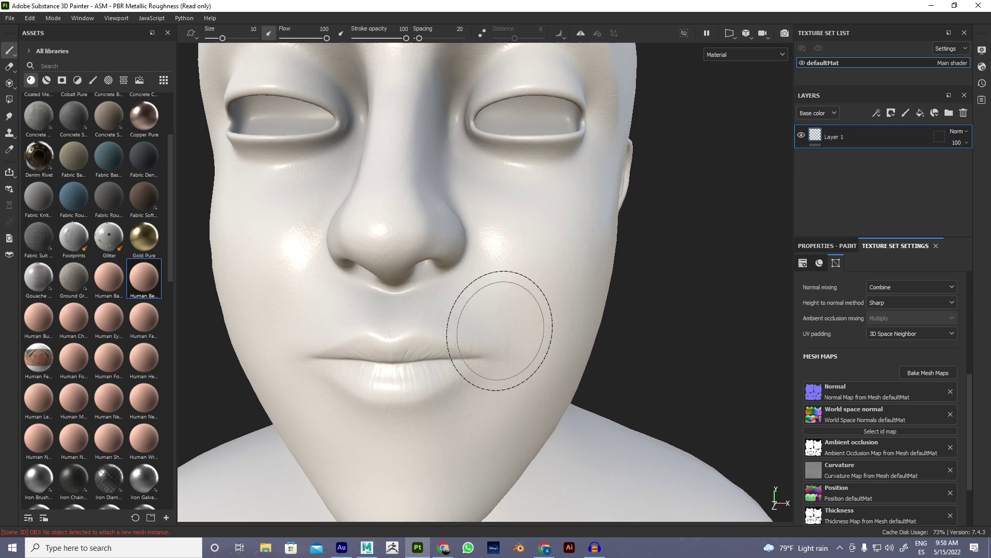
middle_click_drag(553, 376, 654, 376, "alt")
left_click_drag(633, 355, 656, 349, "alt")
mouse_move(620, 315)
left_mouse_down("alt")
mouse_move(586, 270)
mouse_move(660, 303)
mouse_move(703, 394)
mouse_move(561, 319)
mouse_move(558, 344)
left_mouse_up("alt")
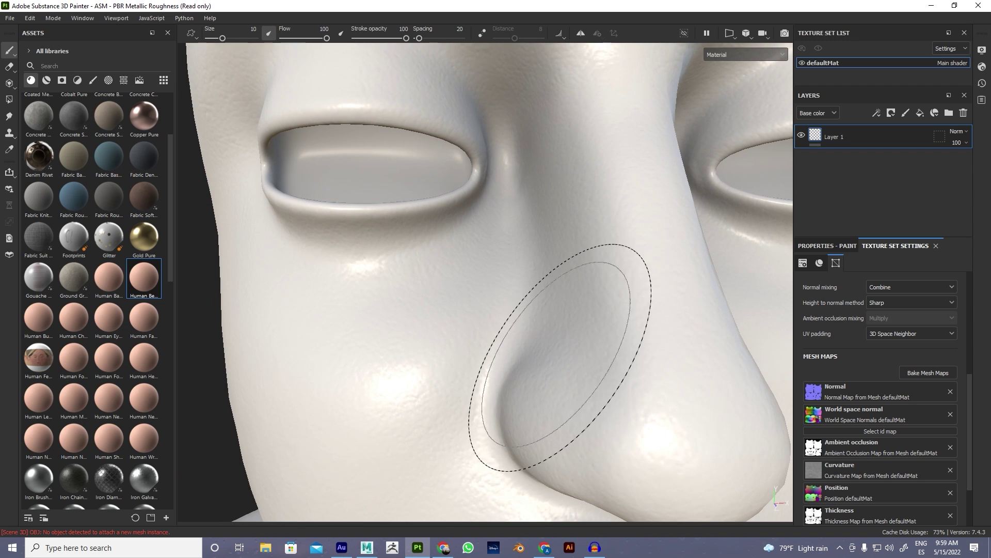
left_click_drag(367, 136, 610, 385, "alt")
middle_click_drag(610, 385, 560, 250, "alt")
left_click_drag(535, 323, 574, 348, "alt")
middle_click_drag(562, 316, 581, 226, "alt")
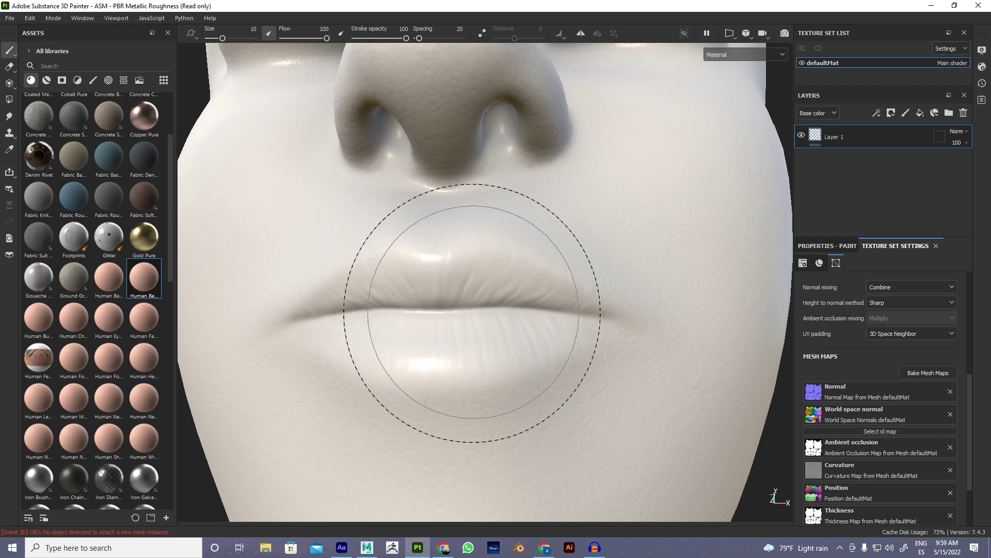
left_click_drag(588, 342, 492, 342, "alt")
scroll(552, 341, "down", 5)
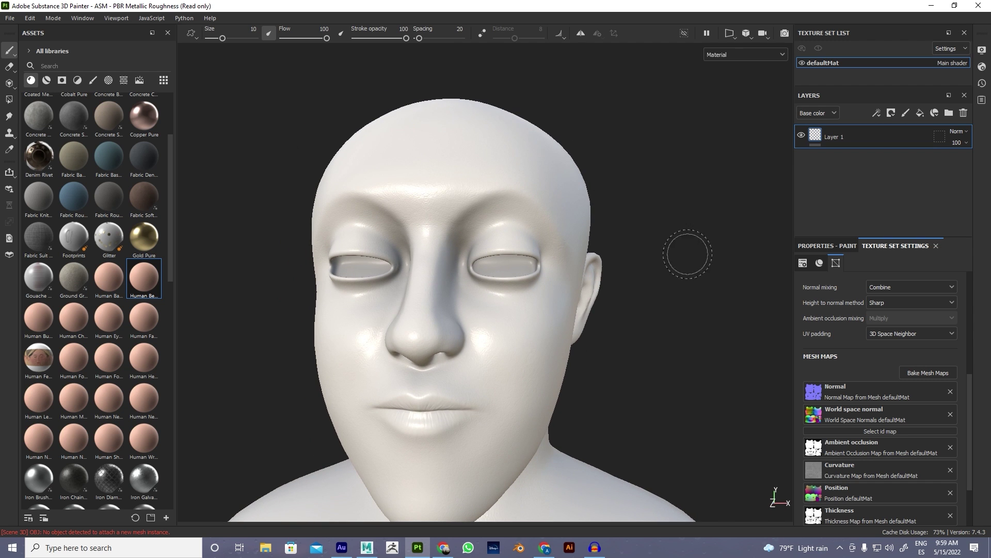
left_click_drag(524, 301, 542, 333, "alt")
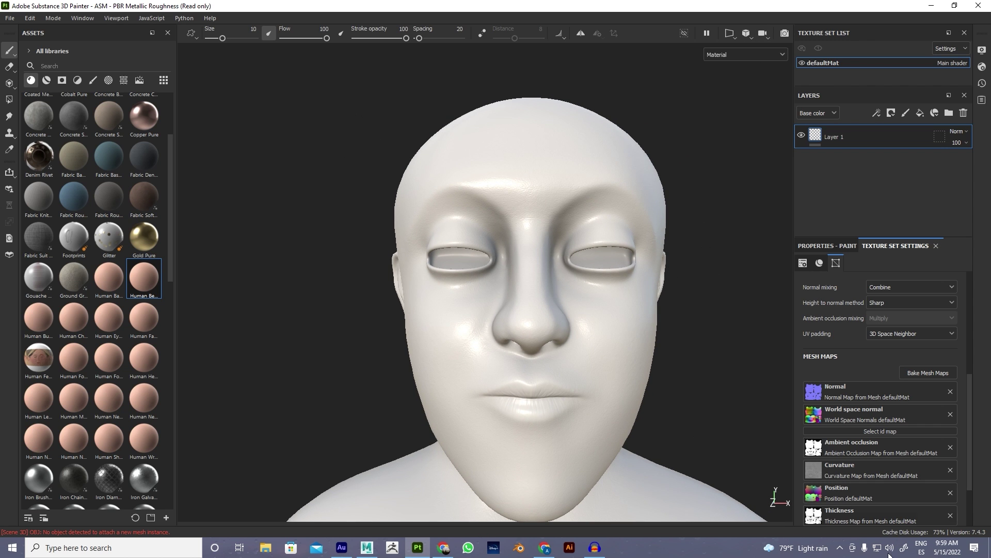
scroll(578, 472, "up", 5)
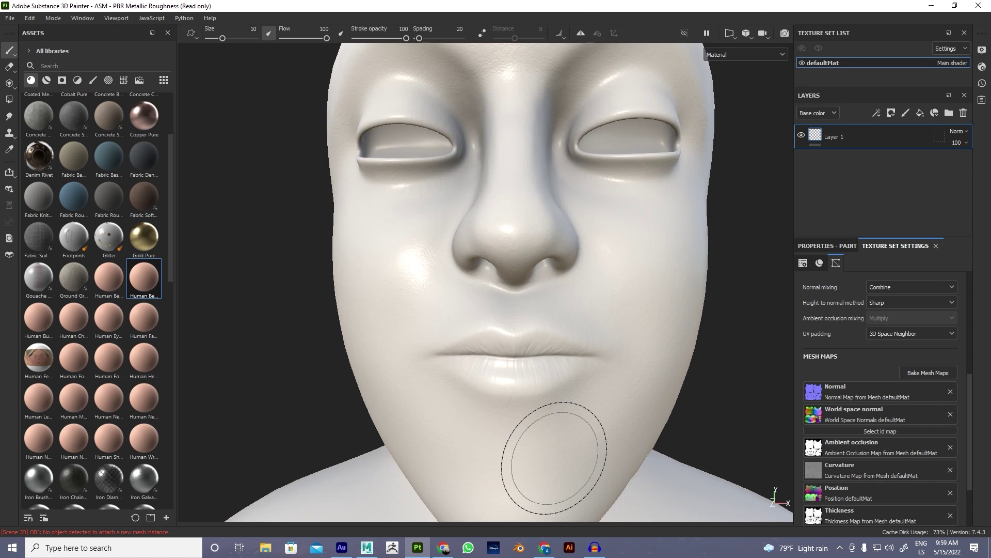
- Examine the baked surface of the bust's face from the front, the sides and below the chin
mouse_move(562, 299)
left_mouse_down("alt")
mouse_move(589, 359)
mouse_move(603, 354)
left_mouse_up("alt")
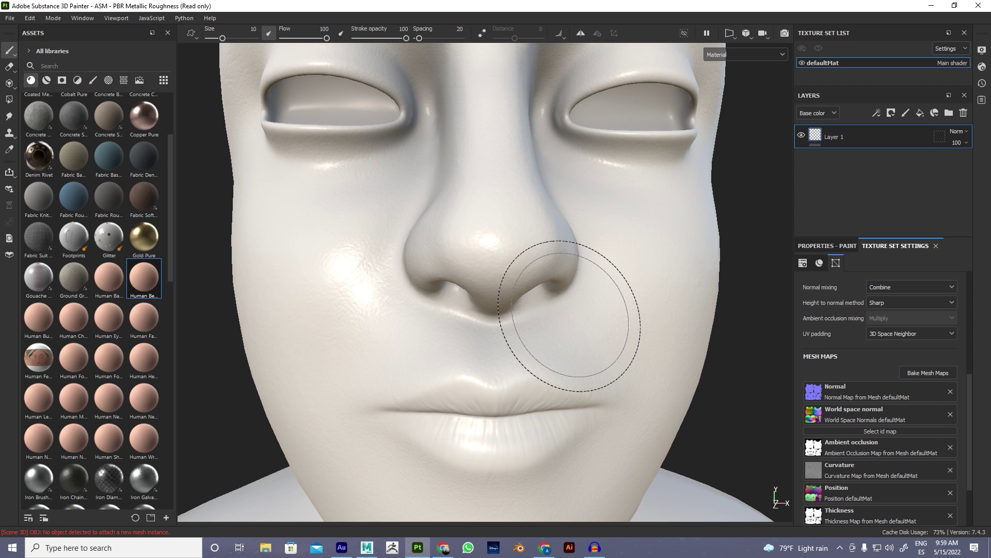
scroll(567, 314, "down", 6)
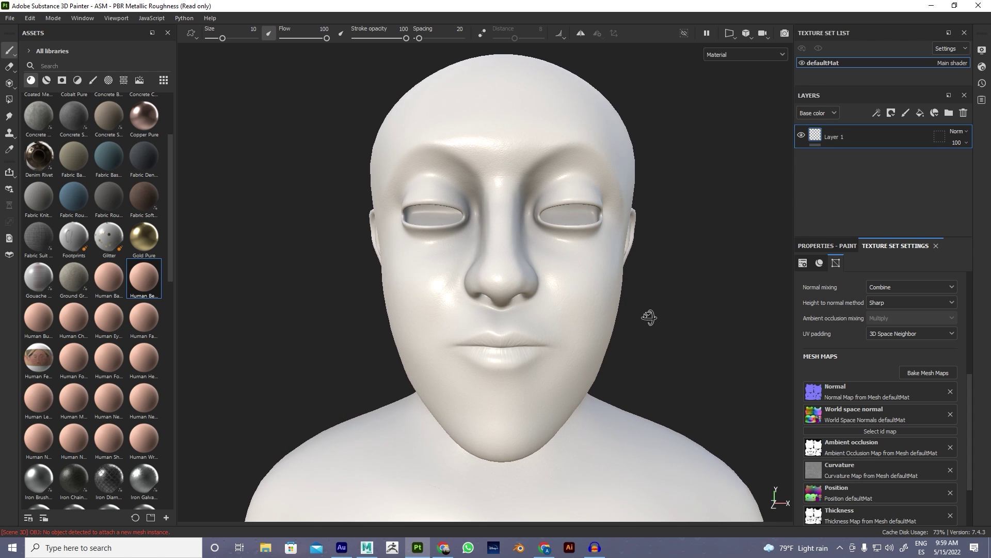
mouse_move(724, 285)
left_mouse_down("alt")
mouse_move(680, 303)
mouse_move(580, 250)
mouse_move(789, 285)
mouse_move(693, 281)
left_mouse_up("alt")
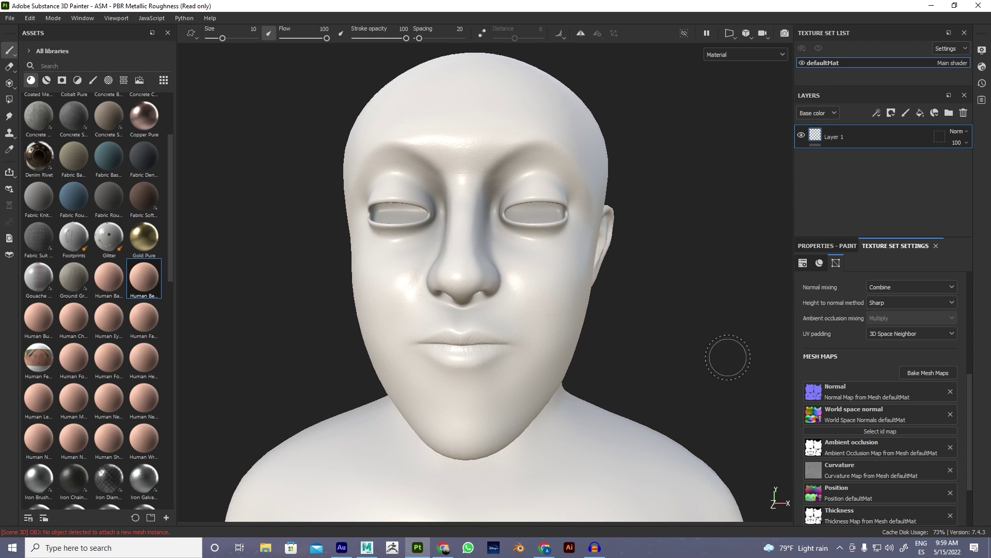
mouse_move(711, 252)
middle_mouse_down("alt")
mouse_move(746, 283)
mouse_move(649, 255)
mouse_move(662, 277)
mouse_move(646, 263)
middle_mouse_up("alt")
left_click_drag(647, 264, 788, 281, "alt")
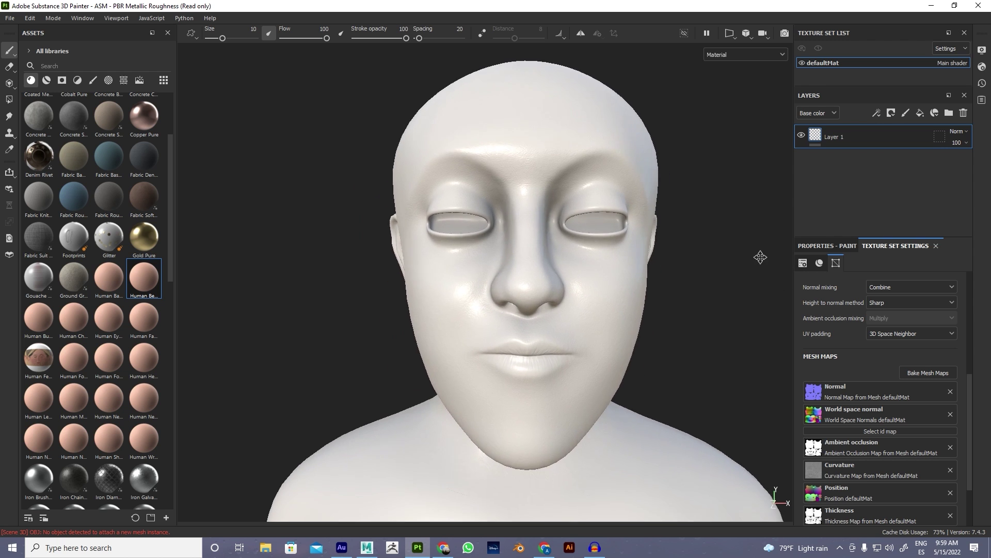
middle_click_drag(781, 264, 830, 276, "alt")
left_click_drag(830, 276, 682, 284, "alt")
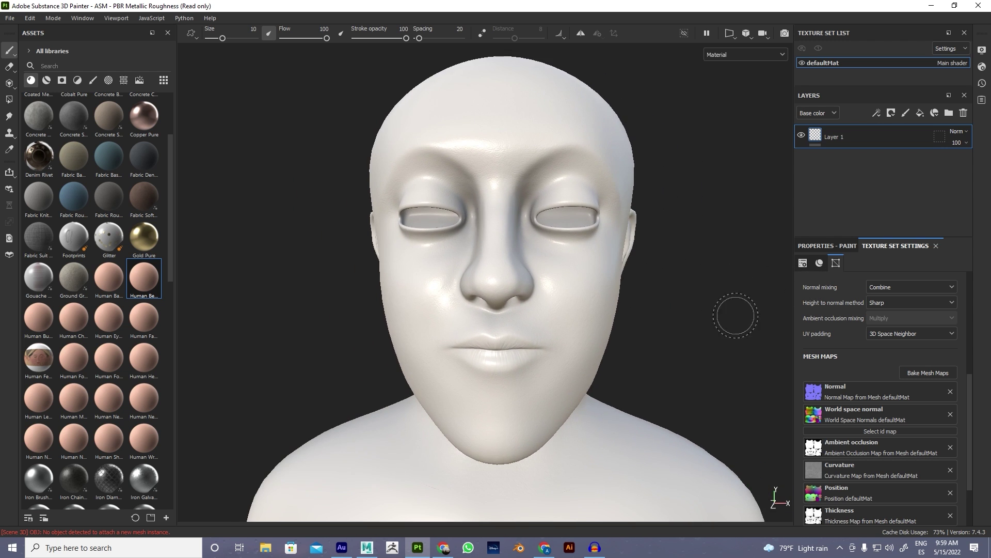
mouse_move(680, 367)
left_mouse_down("alt")
mouse_move(602, 376)
mouse_move(721, 360)
mouse_move(473, 343)
mouse_move(735, 354)
mouse_move(417, 349)
mouse_move(439, 370)
mouse_move(321, 366)
mouse_move(618, 376)
mouse_move(770, 373)
mouse_move(492, 355)
mouse_move(967, 356)
mouse_move(500, 432)
mouse_move(602, 390)
mouse_move(702, 388)
mouse_move(449, 370)
mouse_move(195, 288)
mouse_move(277, 200)
mouse_move(299, 197)
mouse_move(302, 208)
left_mouse_up("alt")
left_click_drag(571, 281, 594, 346, "alt")
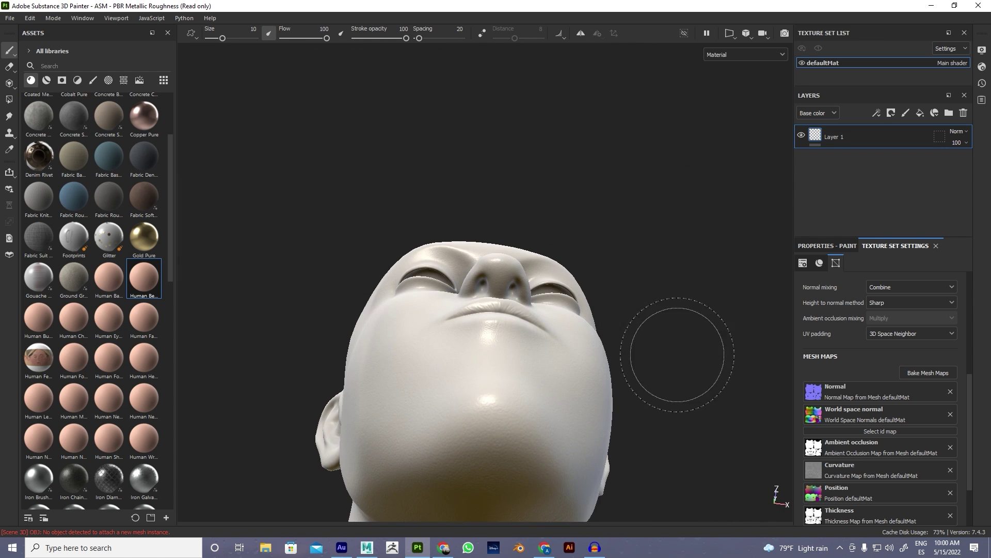
left_click_drag(664, 354, 675, 316, "alt")
mouse_move(681, 436)
left_mouse_down("alt")
mouse_move(699, 401)
mouse_move(713, 469)
mouse_move(695, 356)
mouse_move(677, 339)
mouse_move(697, 338)
left_mouse_up("alt")
mouse_move(591, 329)
left_mouse_down("alt")
mouse_move(692, 330)
mouse_move(721, 272)
mouse_move(583, 336)
mouse_move(714, 334)
mouse_move(688, 339)
mouse_move(735, 324)
left_mouse_up("alt")
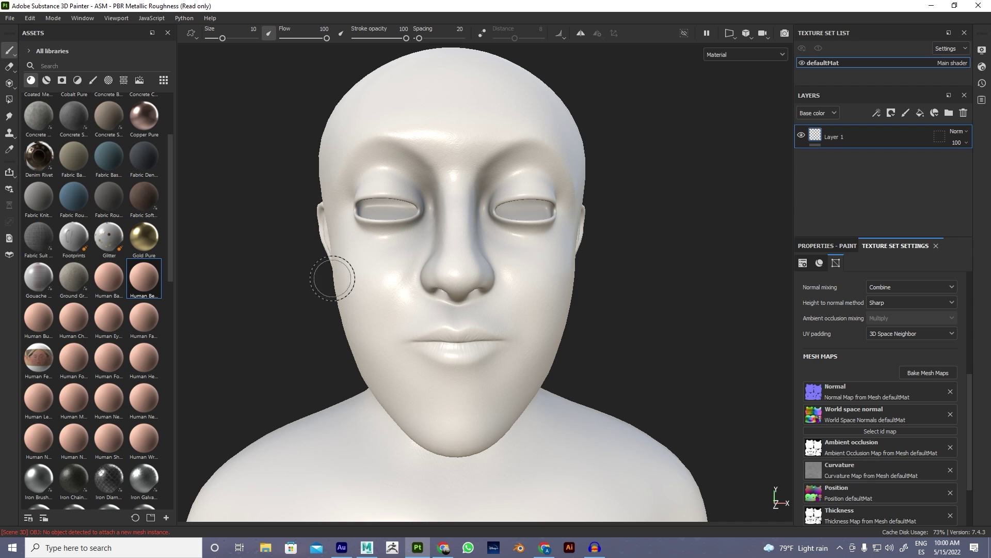
- Examine the whole bust, including the shoulders and torso, at different distances and under different lighting
scroll(614, 254, "down", 3)
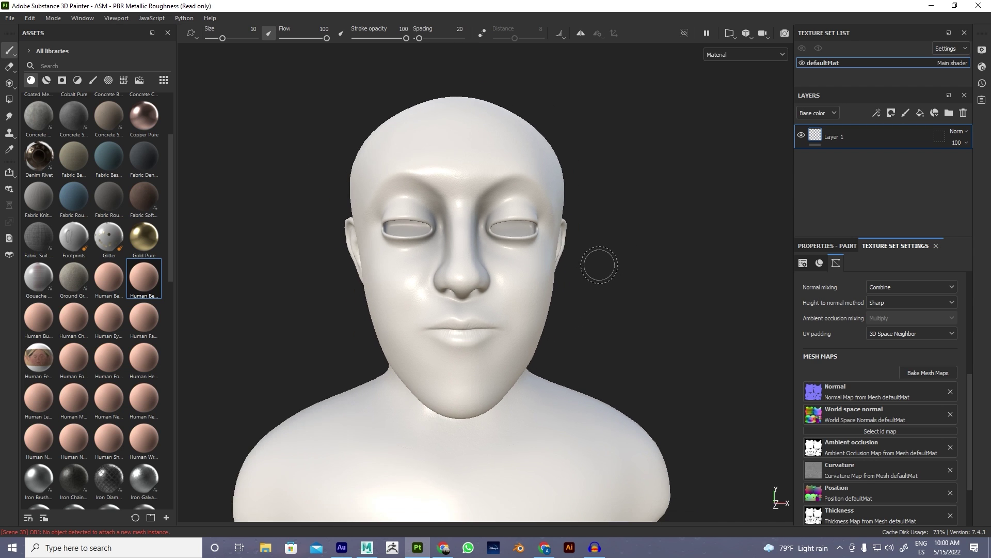
left_click_drag(622, 269, 612, 279, "alt")
middle_click_drag(612, 279, 697, 283, "alt")
mouse_move(697, 283)
left_mouse_down("alt")
mouse_move(655, 302)
mouse_move(674, 287)
left_mouse_up("alt")
scroll(681, 267, "down", 5)
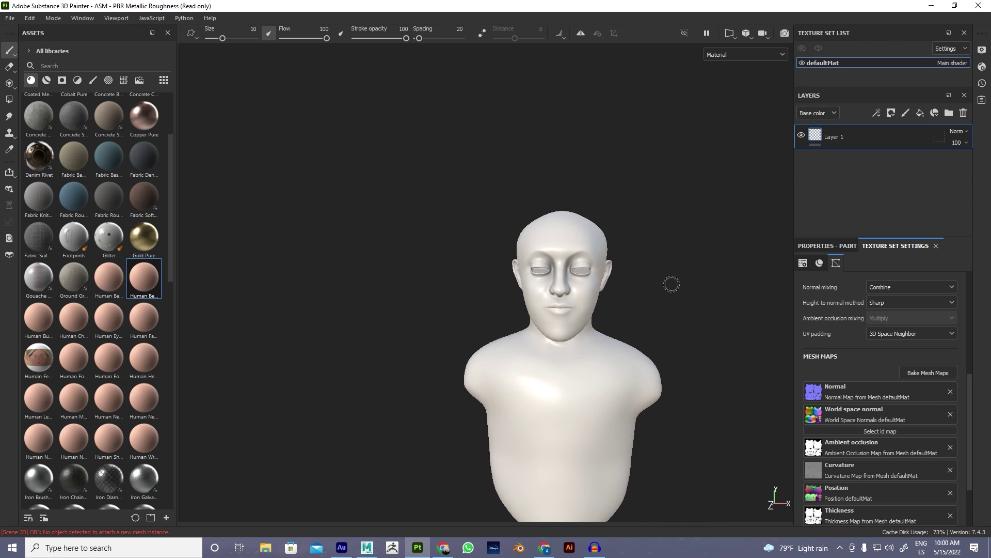
scroll(686, 264, "up", 10)
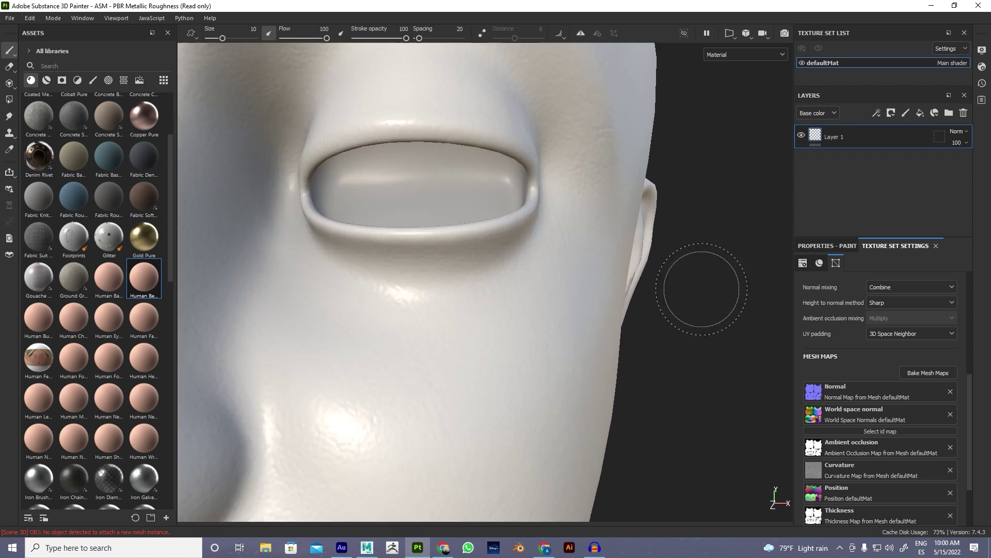
scroll(701, 289, "down", 10)
scroll(713, 303, "down", 3)
left_click_drag(687, 299, 705, 300, "alt")
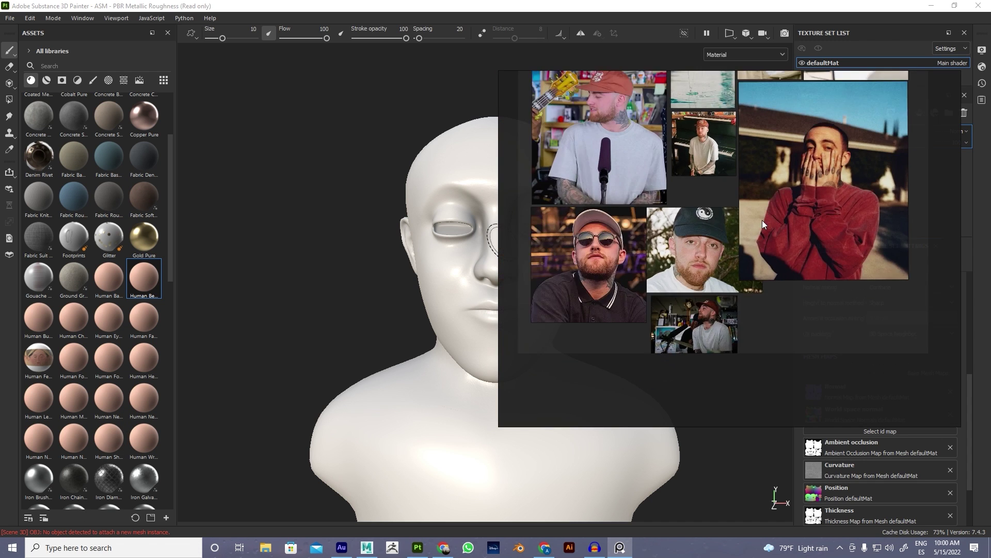
- Switch to the reference photo board and study the face's skin tones, the beard and the neck tattoo up close
scroll(762, 220, "down", 3)
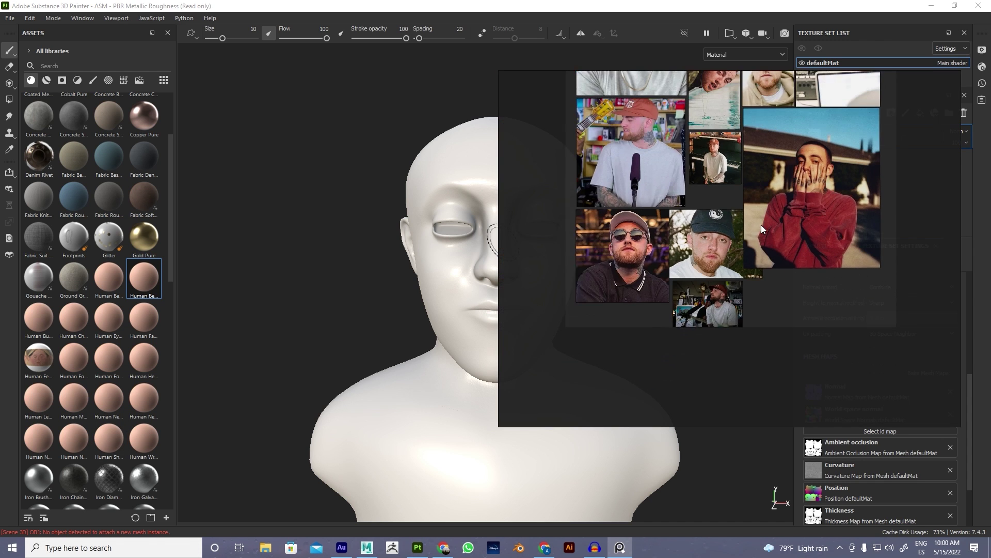
scroll(740, 216, "up", 8)
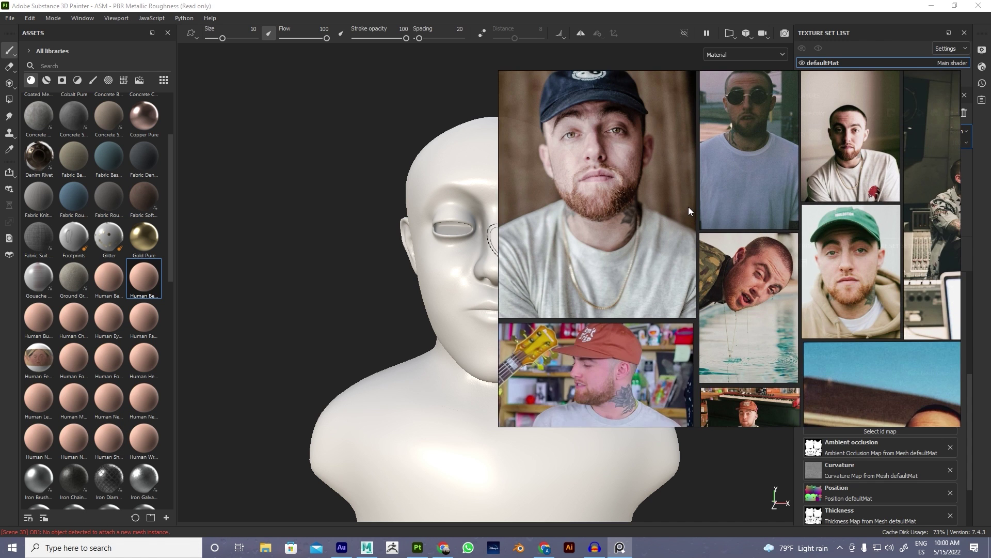
scroll(703, 224, "up", 2)
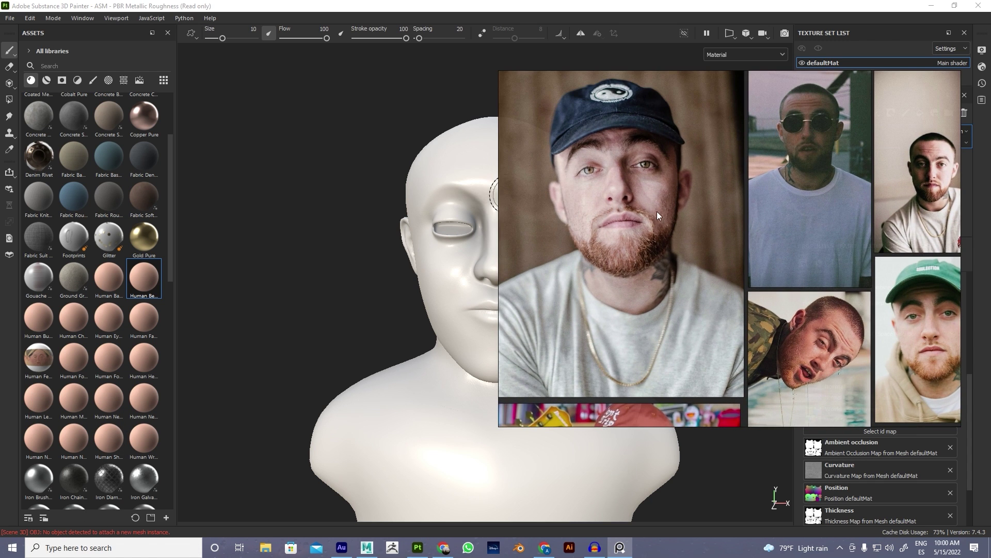
scroll(655, 217, "up", 4)
middle_click_drag(665, 224, 730, 223)
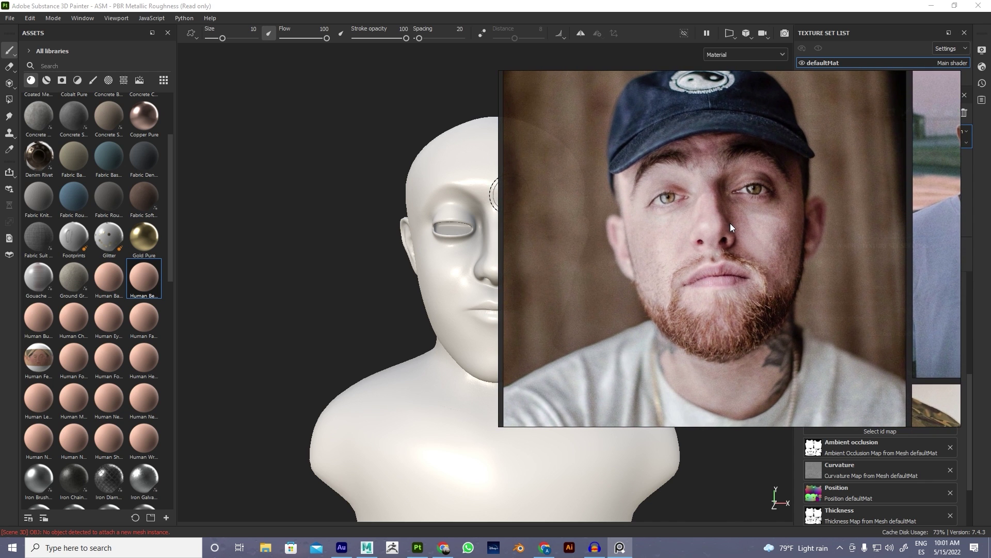
middle_click_drag(881, 232, 693, 229)
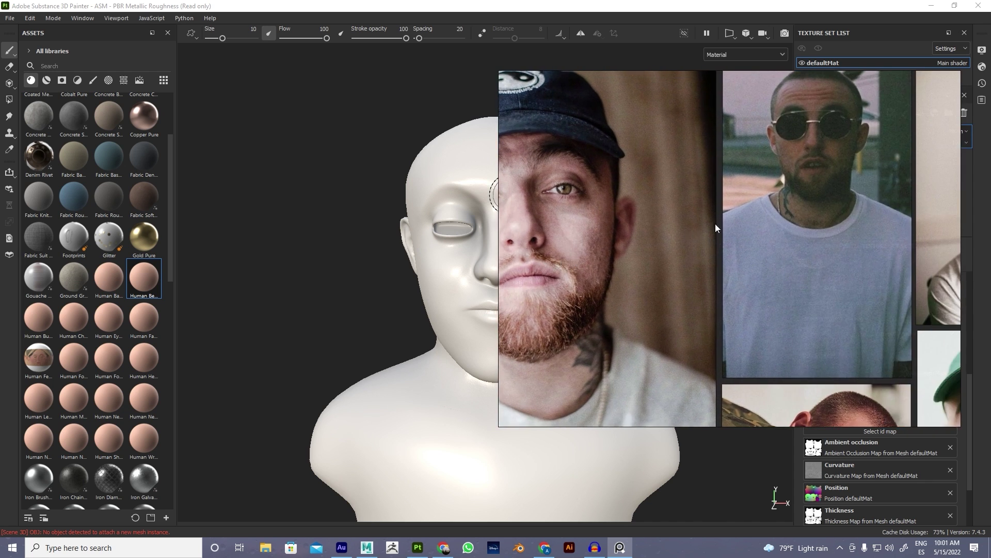
middle_click_drag(878, 408, 844, 203)
middle_click_drag(758, 264, 894, 193)
scroll(640, 233, "up", 4)
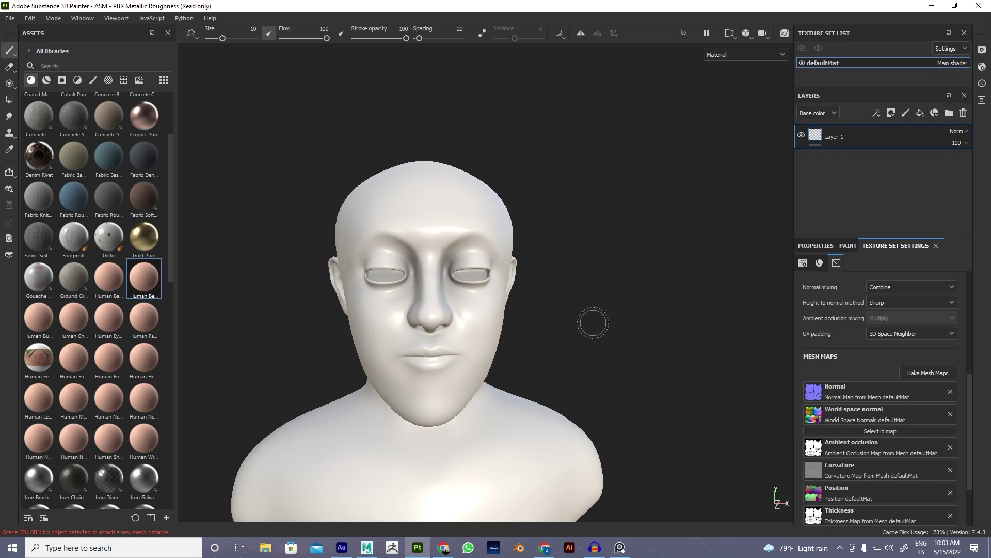
mouse_move(593, 324)
right_mouse_down("shift")
mouse_move(568, 287)
mouse_move(573, 308)
mouse_move(615, 310)
right_mouse_up("shift")
mouse_move(616, 263)
right_mouse_down("alt")
mouse_move(629, 246)
mouse_move(687, 279)
right_mouse_up("alt")
mouse_move(574, 268)
left_mouse_down("alt")
mouse_move(592, 254)
mouse_move(575, 268)
mouse_move(666, 309)
left_mouse_up("alt")
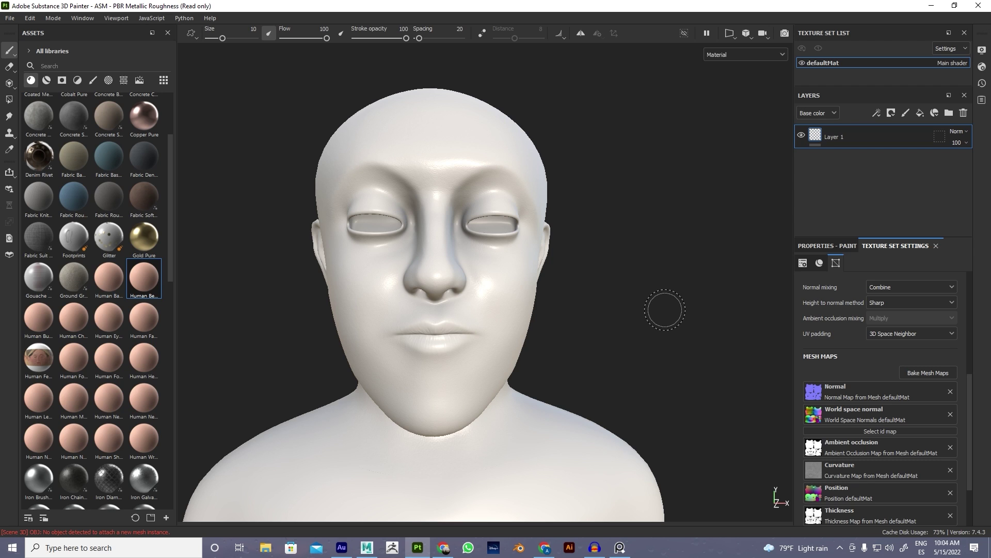
- Add a fill layer above Layer 1 and review its fill properties and material channels
left_click(919, 114)
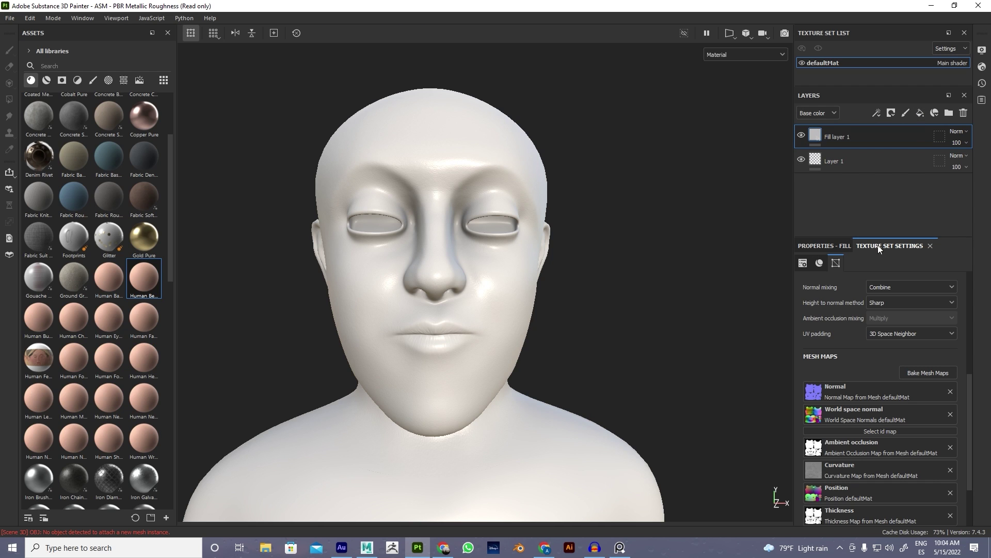
left_click(826, 247)
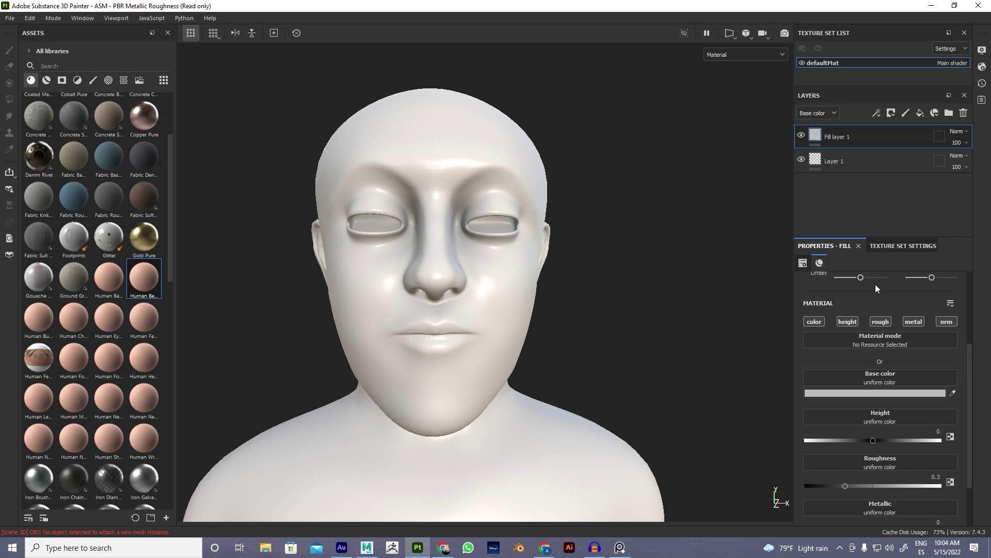
left_click_drag(969, 356, 969, 335)
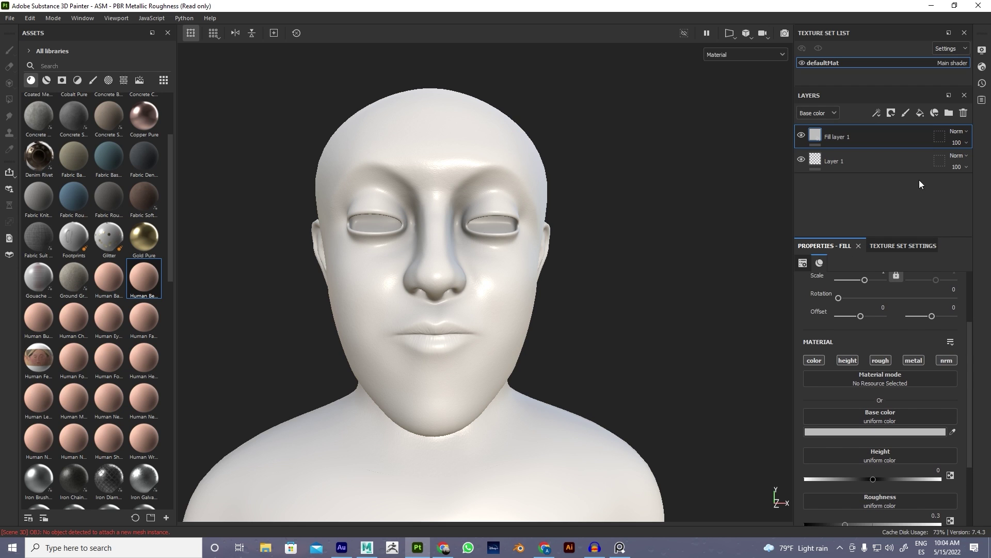
left_click_drag(971, 372, 967, 457)
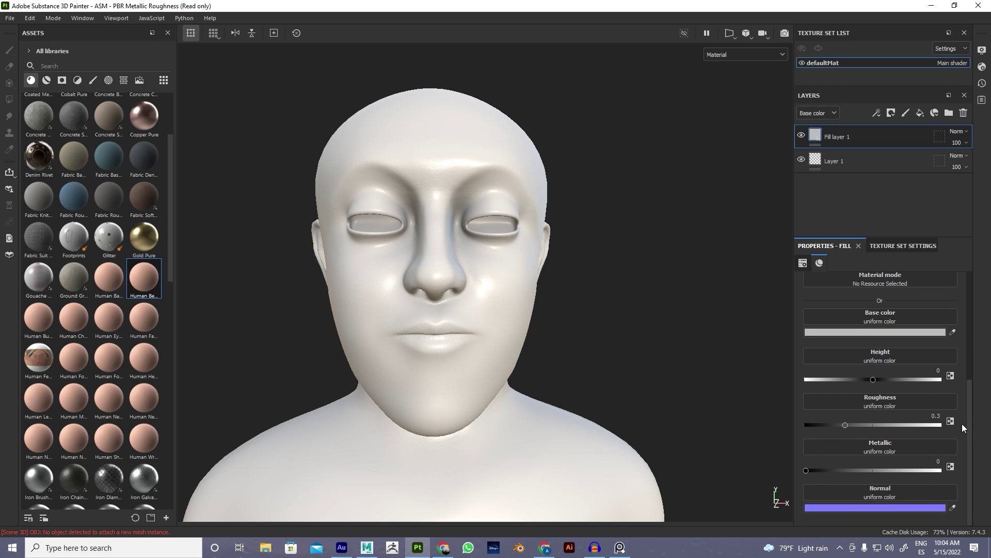
left_click_drag(969, 423, 970, 340)
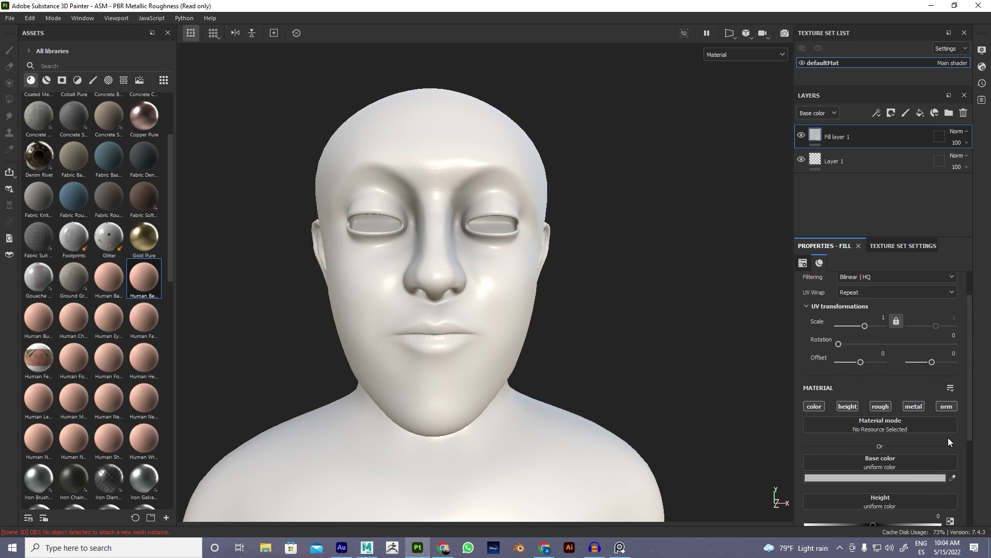
left_click_drag(972, 389, 968, 449)
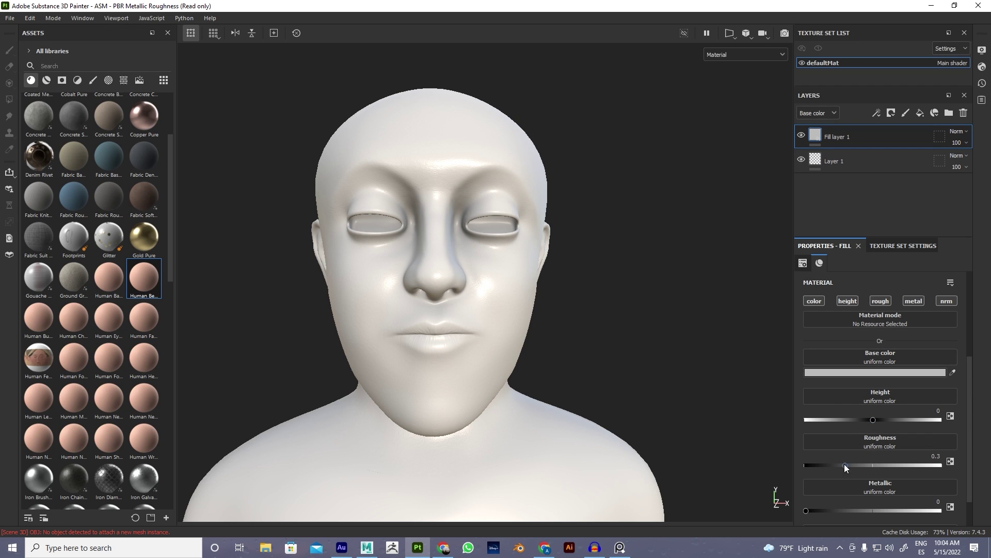
- Try a roughness of 0.9887 on the fill layer and leave only its color channel enabled
left_click_drag(845, 466, 939, 463)
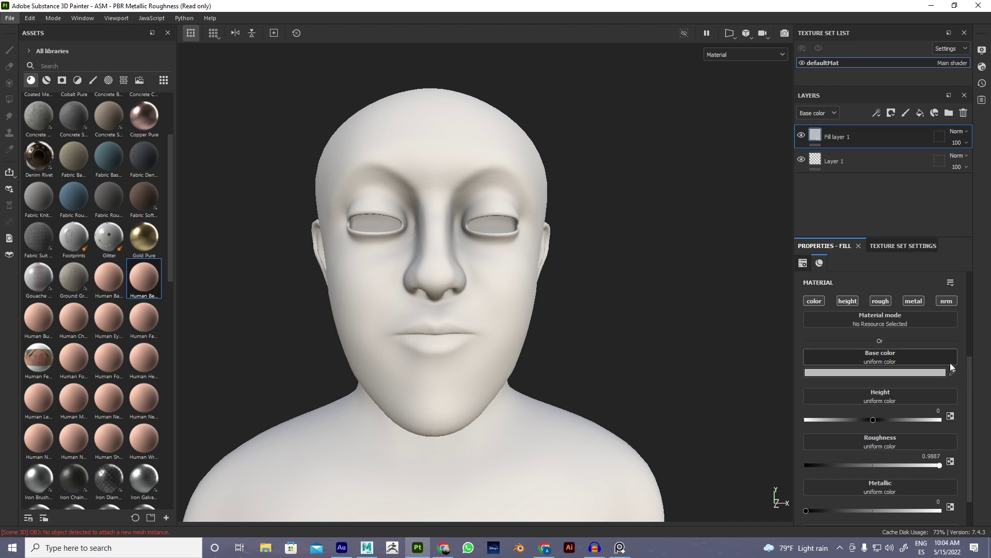
scroll(972, 373, "down", 1)
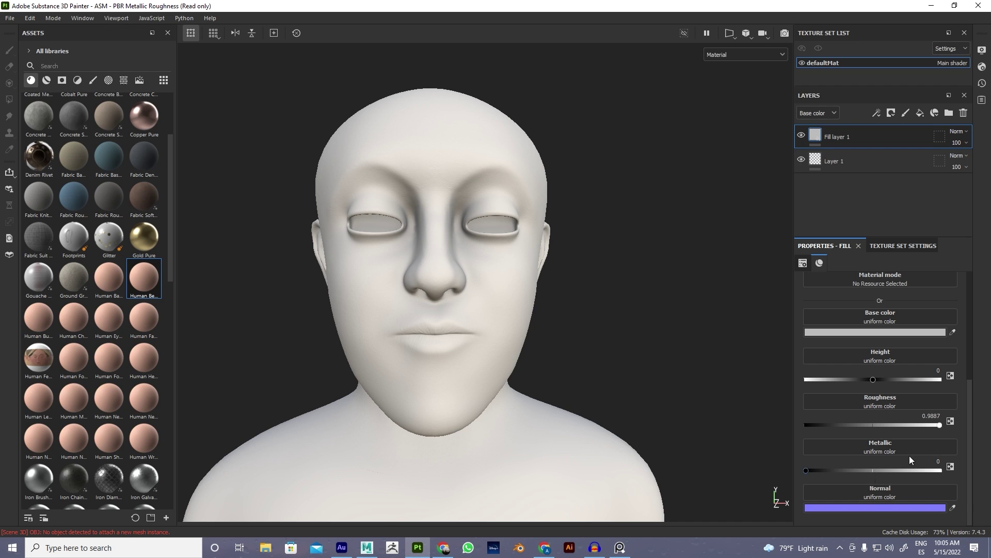
scroll(947, 318, "up", 4)
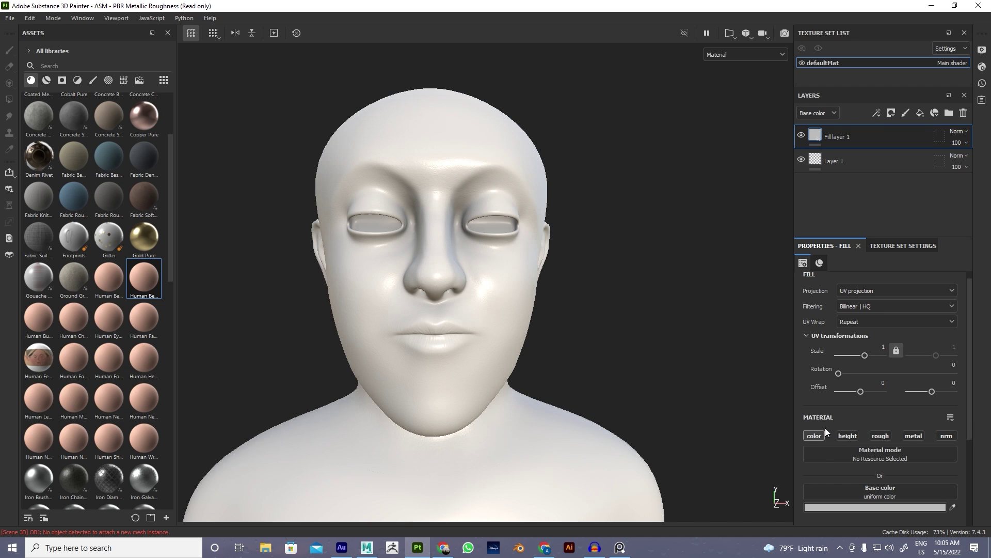
scroll(970, 434, "down", 1)
scroll(970, 434, "down", 2)
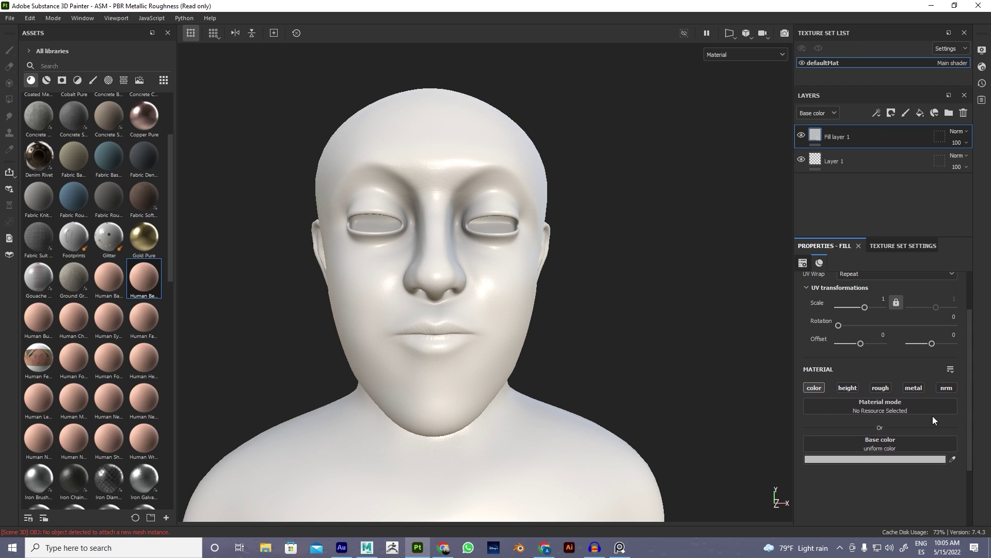
- Set the fill layer's base color to a saturated red, D71515
left_click(885, 459)
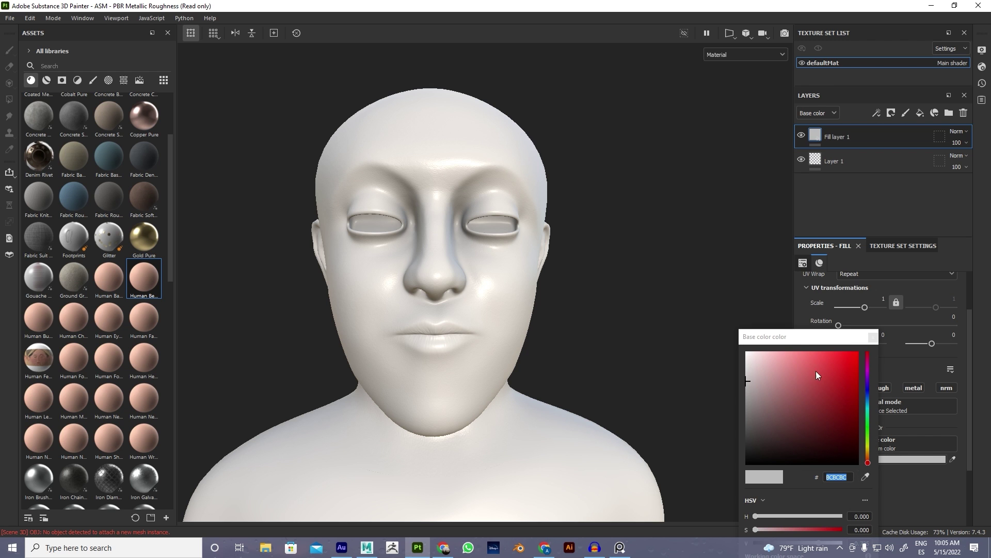
left_click_drag(755, 383, 837, 369)
left_click_drag(839, 371, 850, 371)
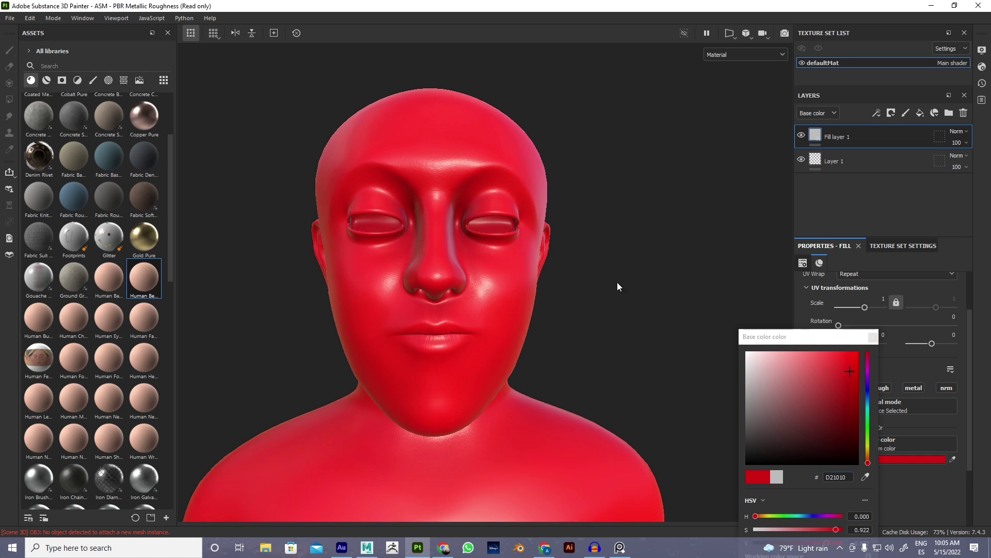
right_click_drag(615, 269, 632, 278, "shift")
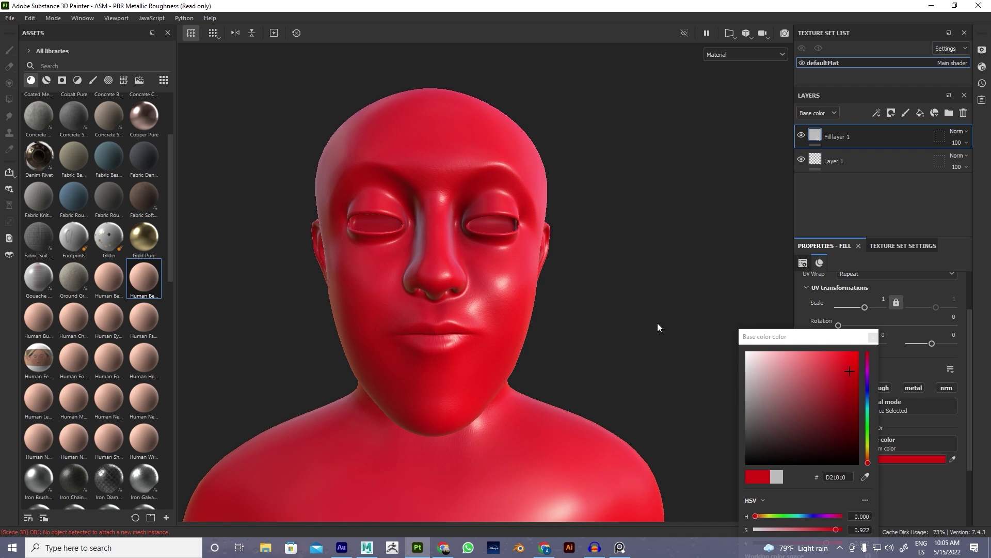
left_click(848, 369)
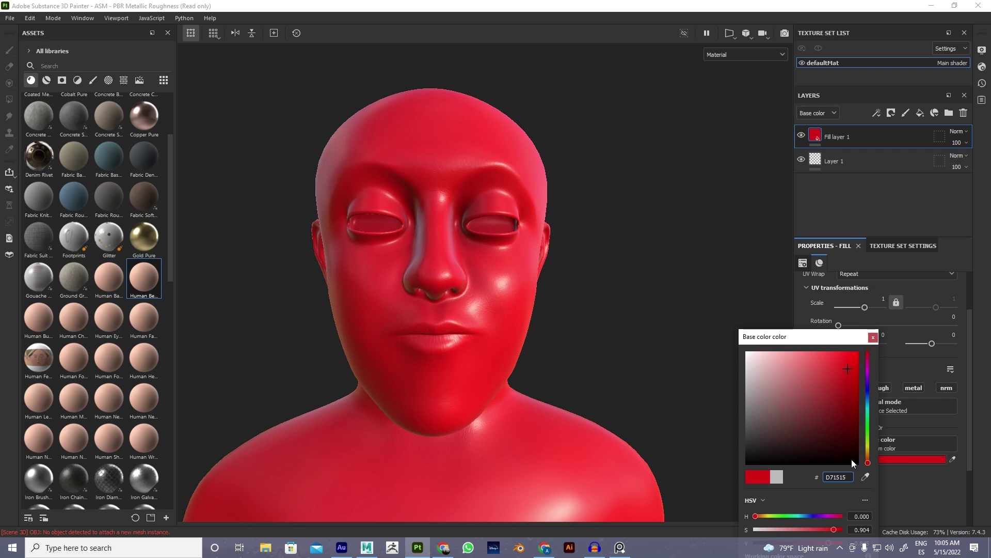
- Duplicate the red fill layer and set the copy's base color to a darker red, A21B1B
left_click(901, 138)
right_click(885, 135)
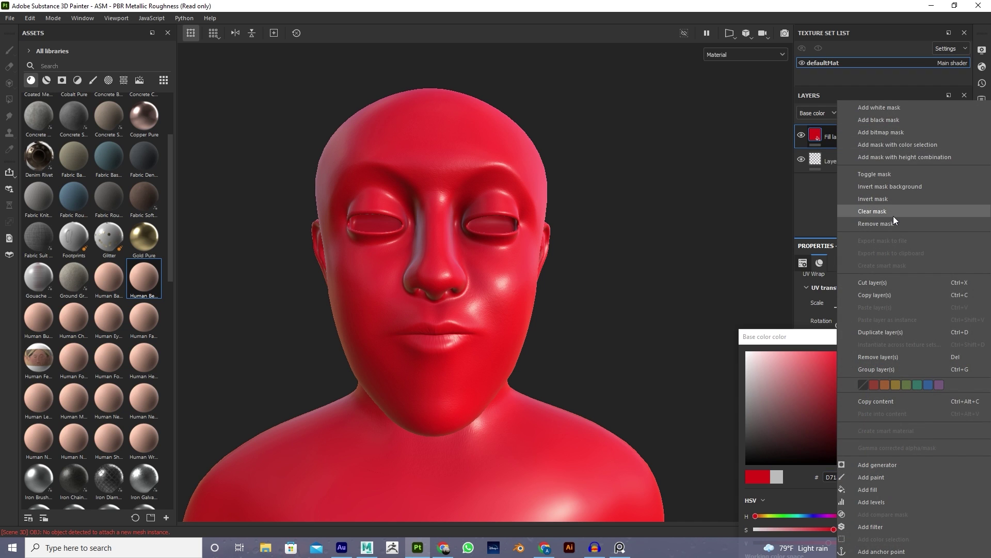
left_click(892, 332)
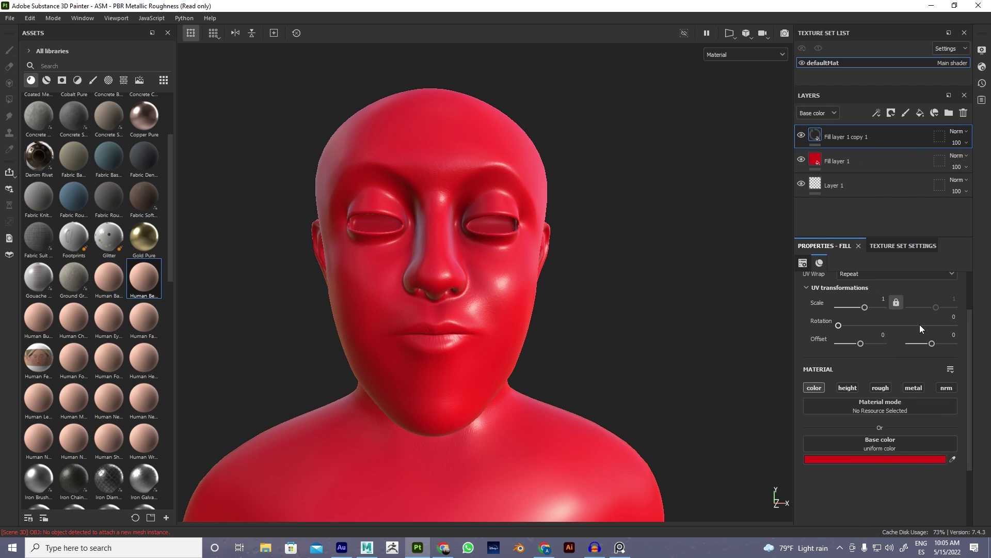
left_click(905, 461)
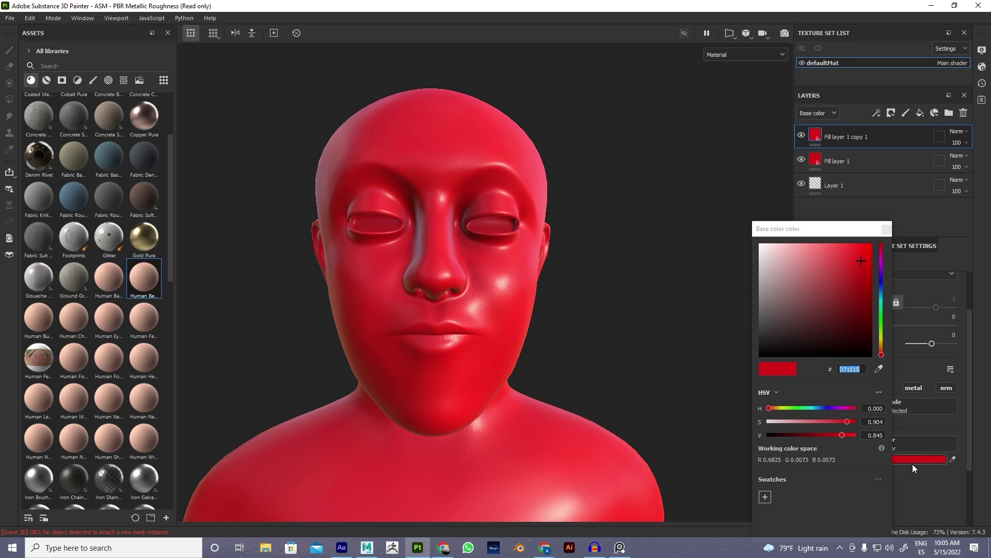
left_click_drag(861, 257, 853, 284)
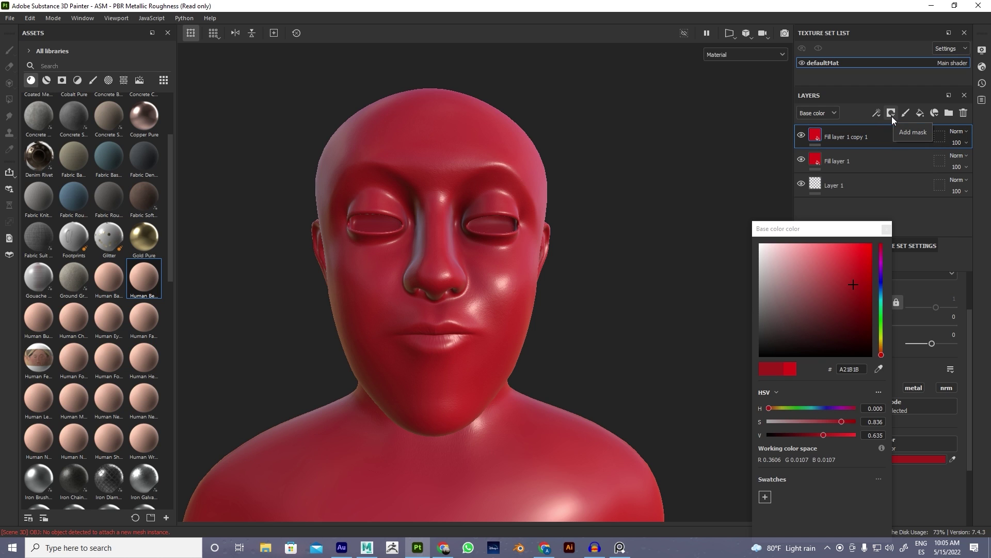
- Add a black mask to the dark red fill layer copy and add a fill effect to that mask
right_click(874, 139)
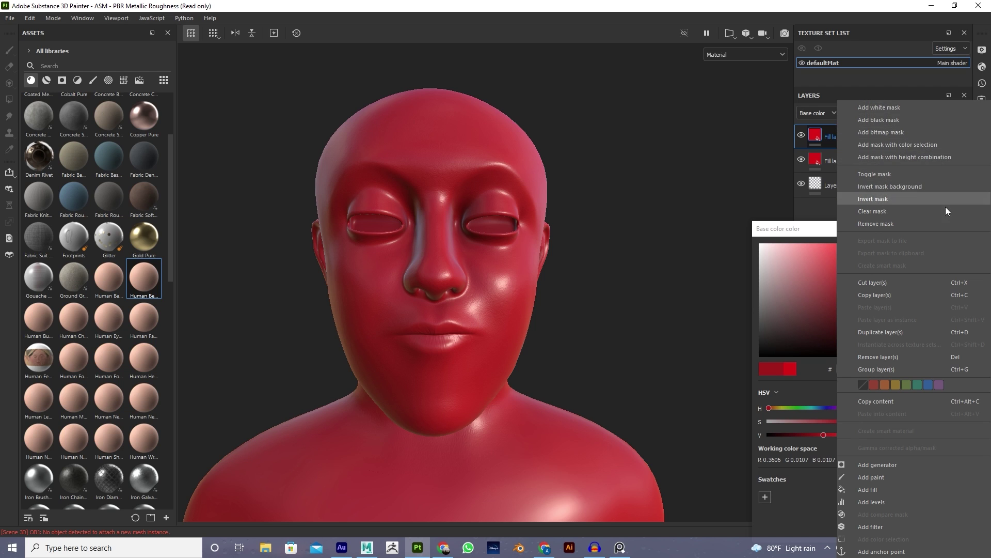
left_click(897, 120)
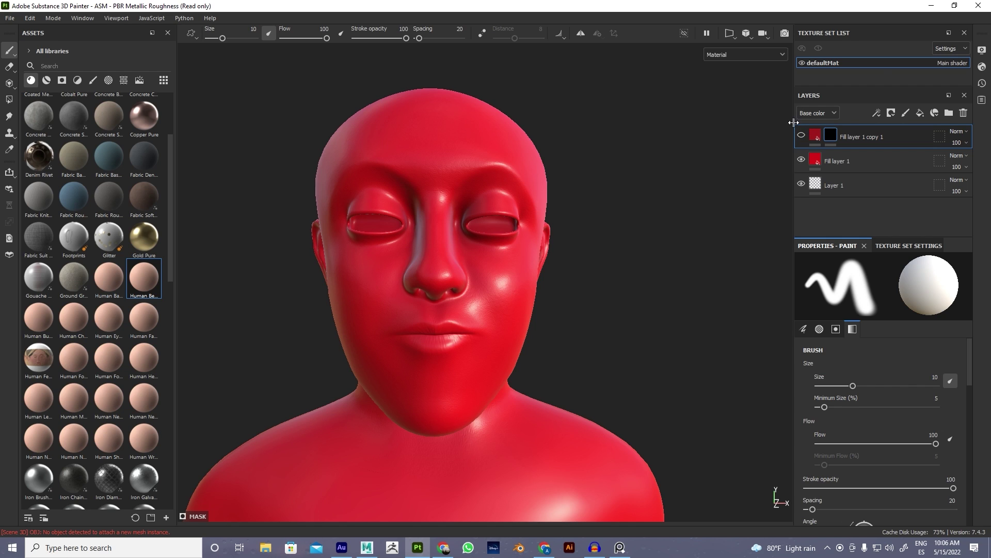
left_click(802, 134)
left_click(802, 135)
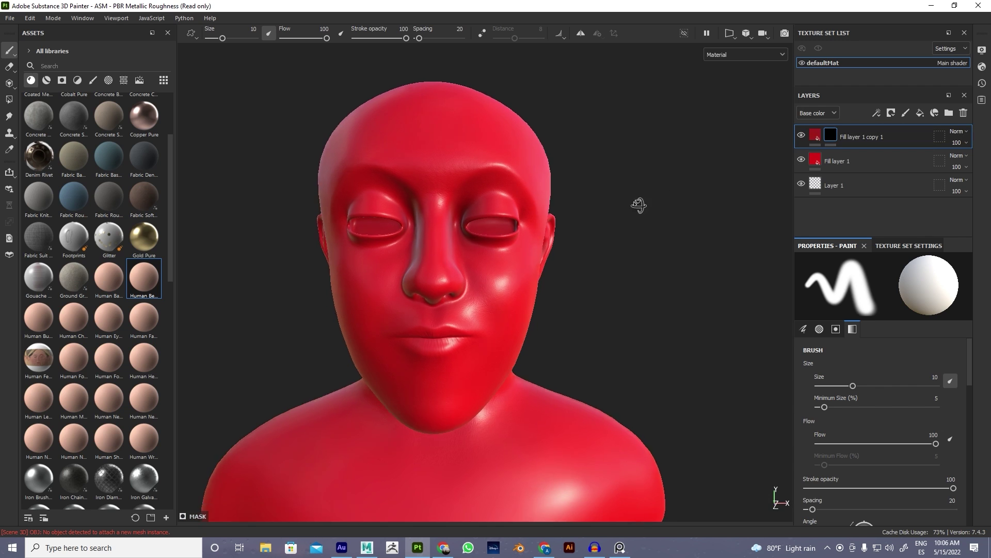
right_click(835, 135)
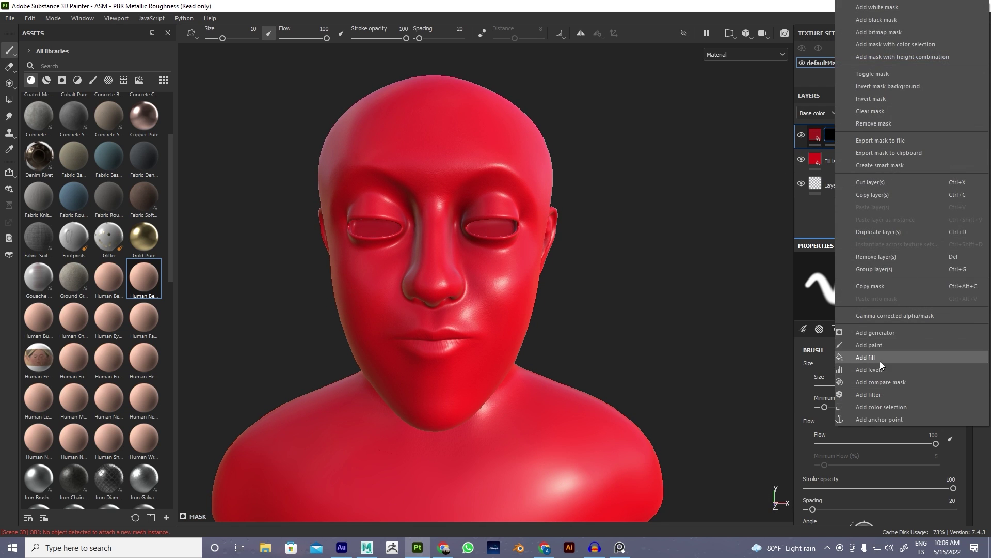
left_click(870, 345)
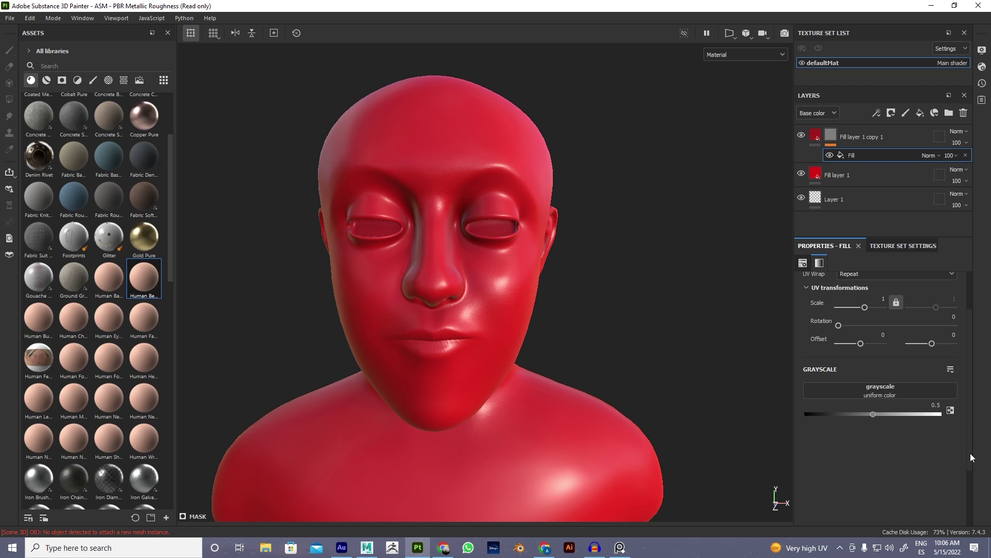
- Browse the texture assets and assign 3D Perlin Noise Fractal as the mask fill's grayscale source
left_click(124, 80)
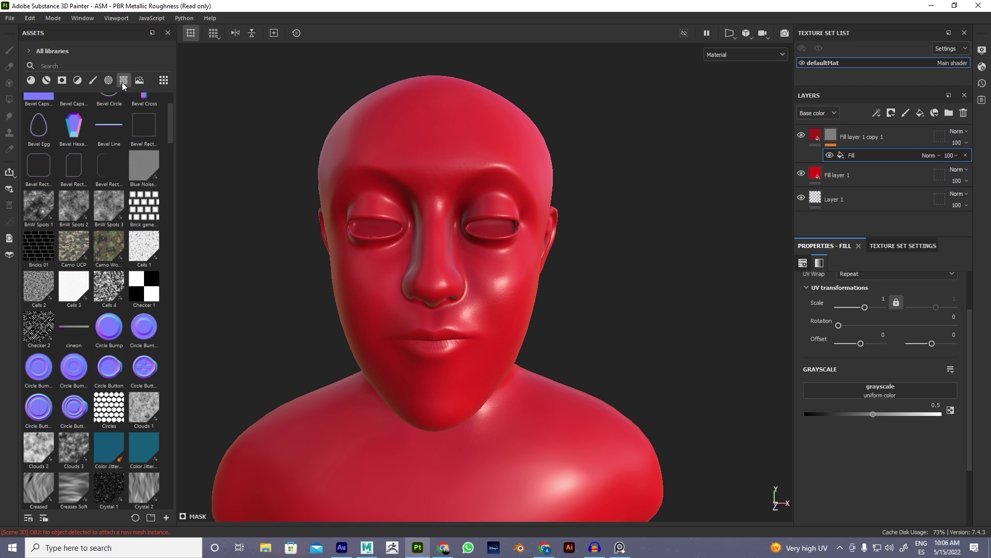
scroll(172, 129, "up", 3)
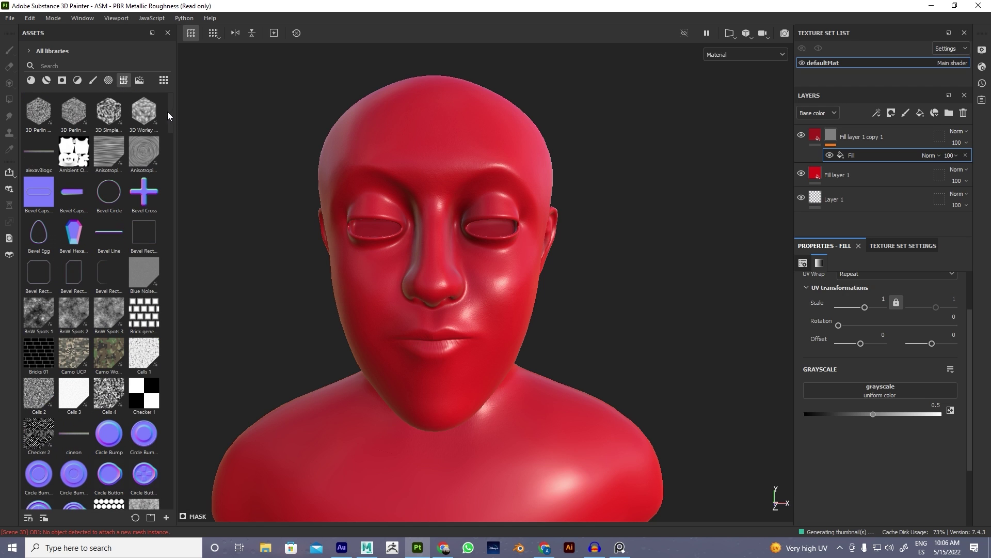
scroll(170, 124, "down", 5)
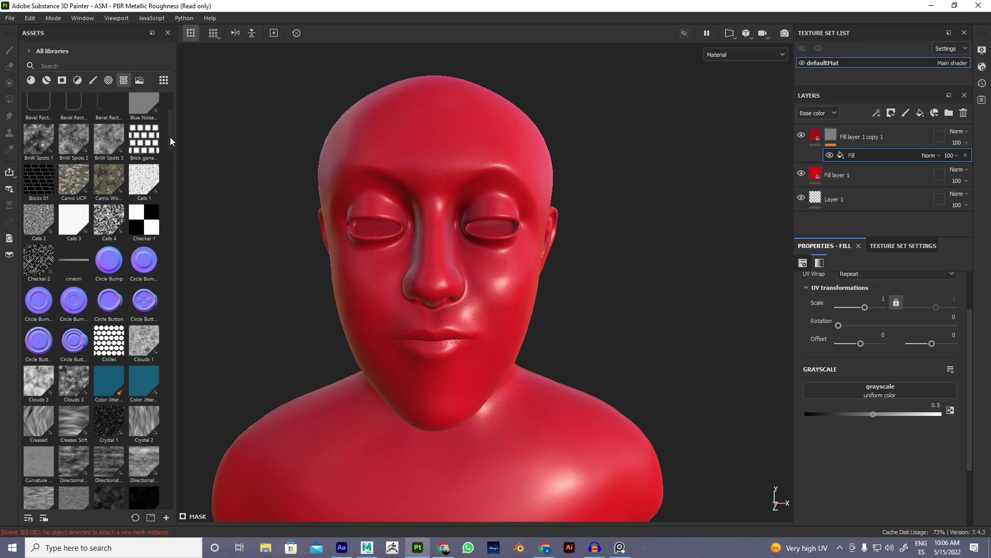
left_click_drag(170, 140, 175, 119)
left_click_drag(75, 118, 850, 403)
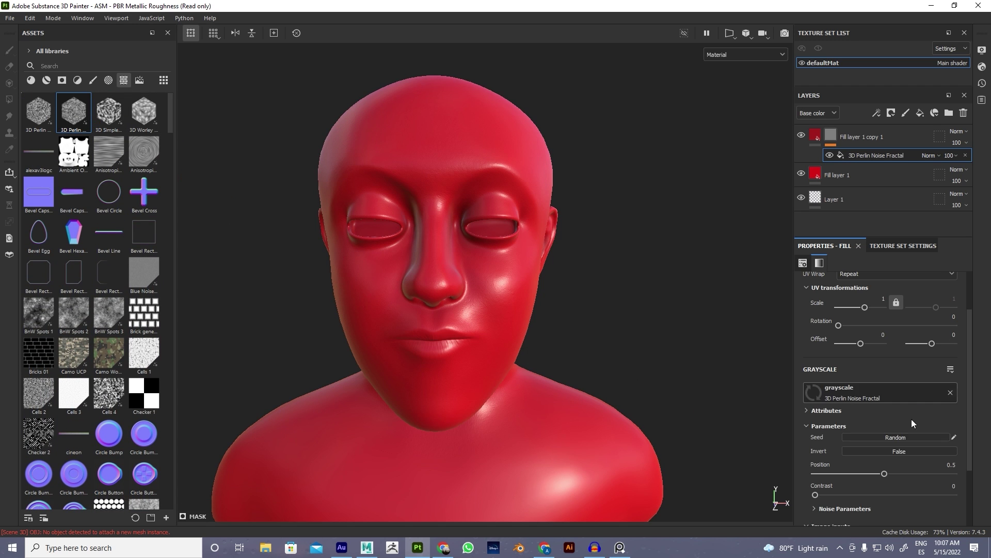
- Examine the noise on the face and lips up close, comparing it with the dark red layer and its noise fill hidden and shown
left_click_drag(679, 433, 567, 393, "alt")
right_click_drag(550, 428, 898, 386, "alt")
middle_click_drag(439, 222, 506, 295, "alt")
left_click_drag(507, 295, 560, 315, "alt")
right_click_drag(560, 315, 656, 199, "alt")
left_click(802, 134)
left_click(802, 134)
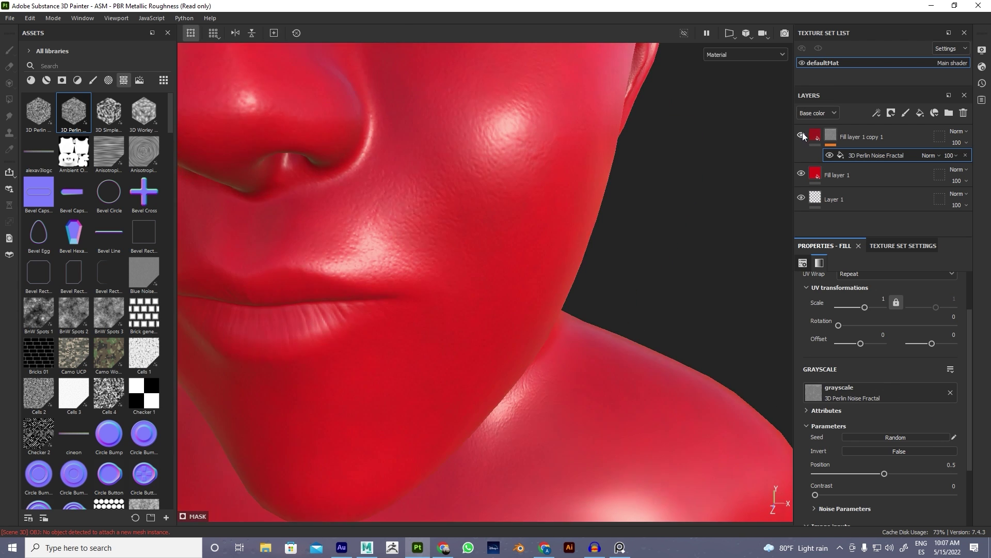
left_click(803, 136)
left_click(803, 137)
left_click(830, 154)
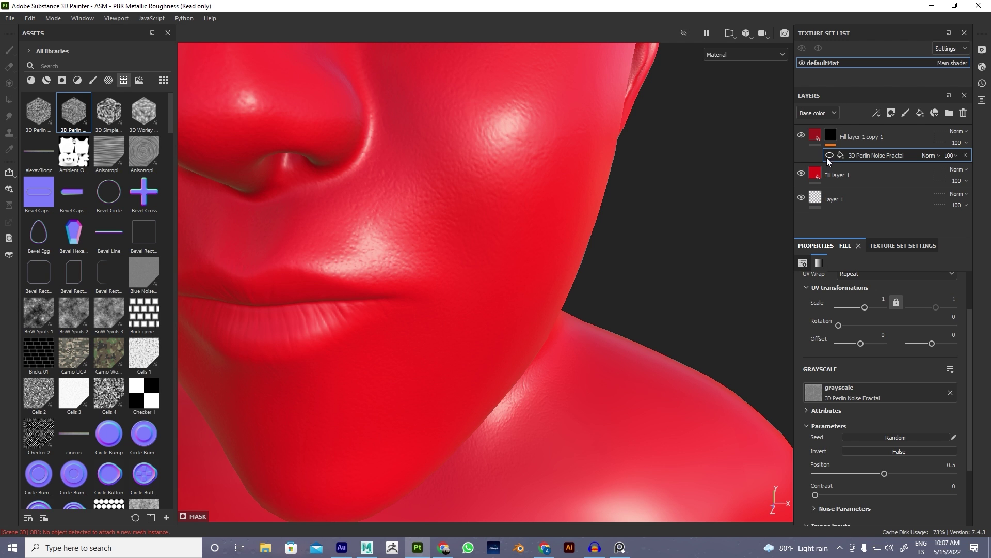
left_click(829, 156)
left_click_drag(529, 281, 599, 313, "alt")
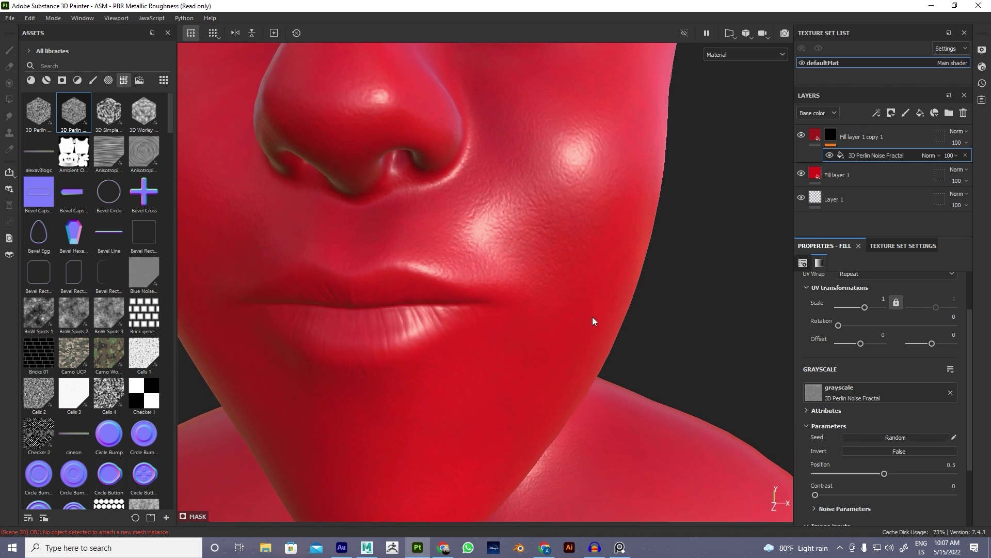
middle_click_drag(542, 330, 532, 239, "alt")
left_click_drag(527, 361, 546, 334, "alt")
- Set the noise fill's UV scale to 11.04 and its rotation to 19.37
left_click_drag(865, 308, 843, 326)
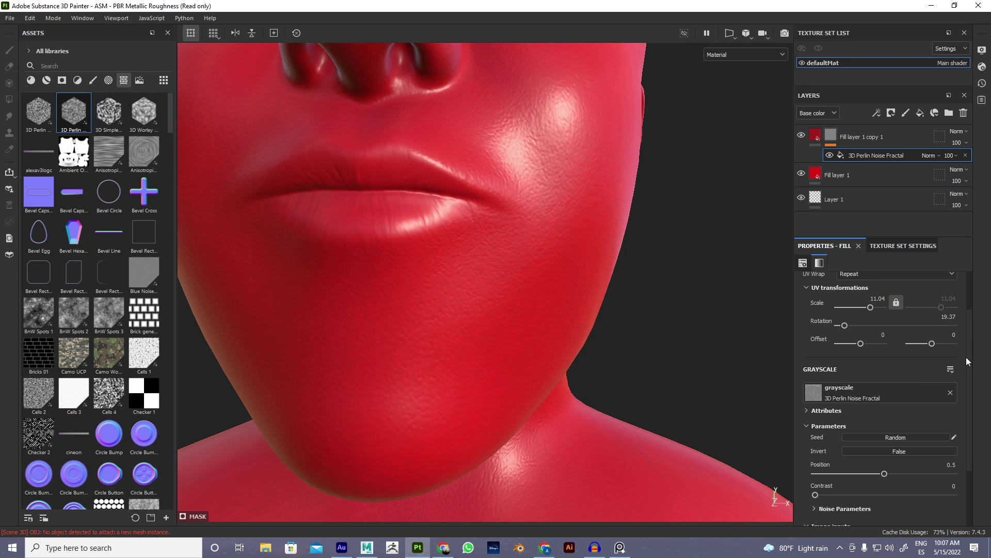
scroll(971, 355, "up", 2)
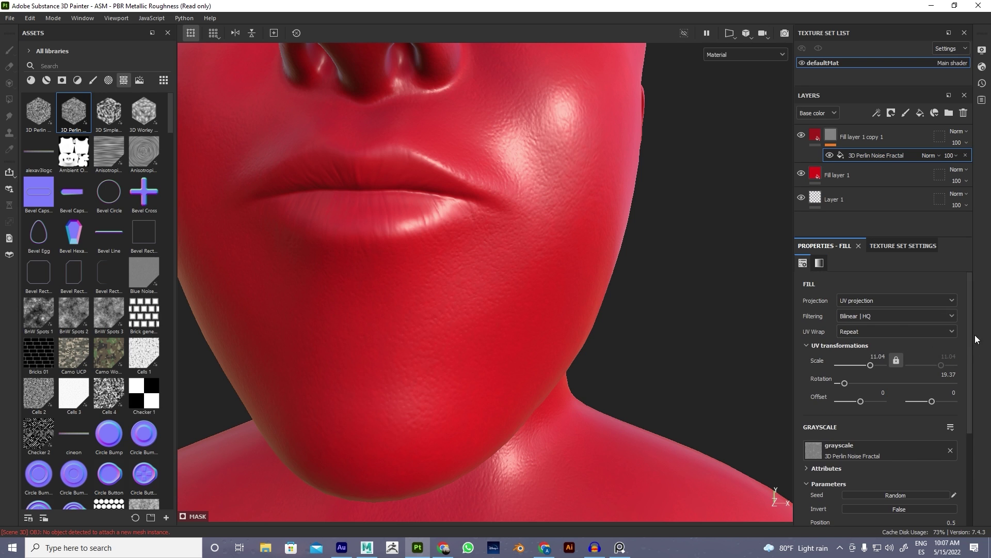
left_click_drag(969, 341, 973, 460)
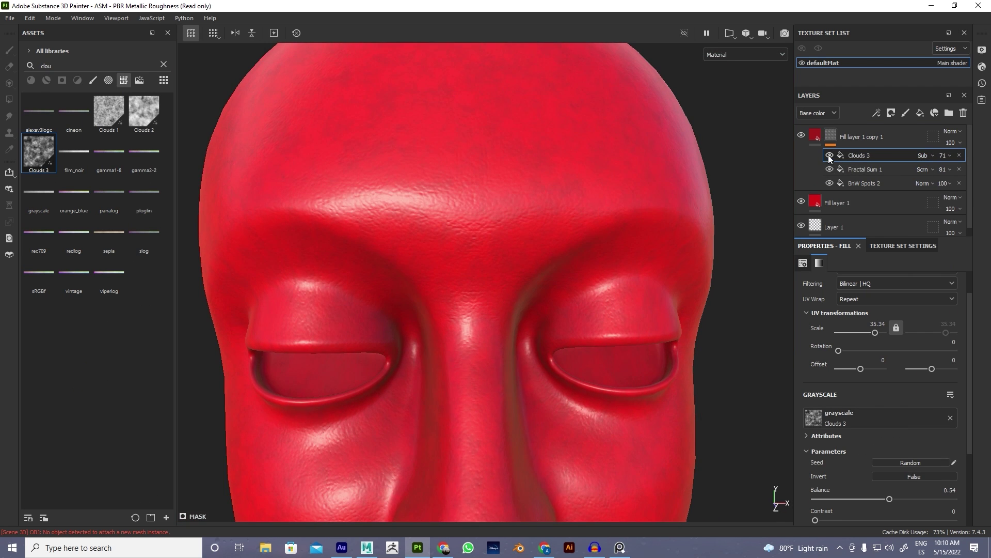
- Set the opacity of the Clouds 3 mask effect to 80 and adjust its balance to 0.54
left_click(848, 158)
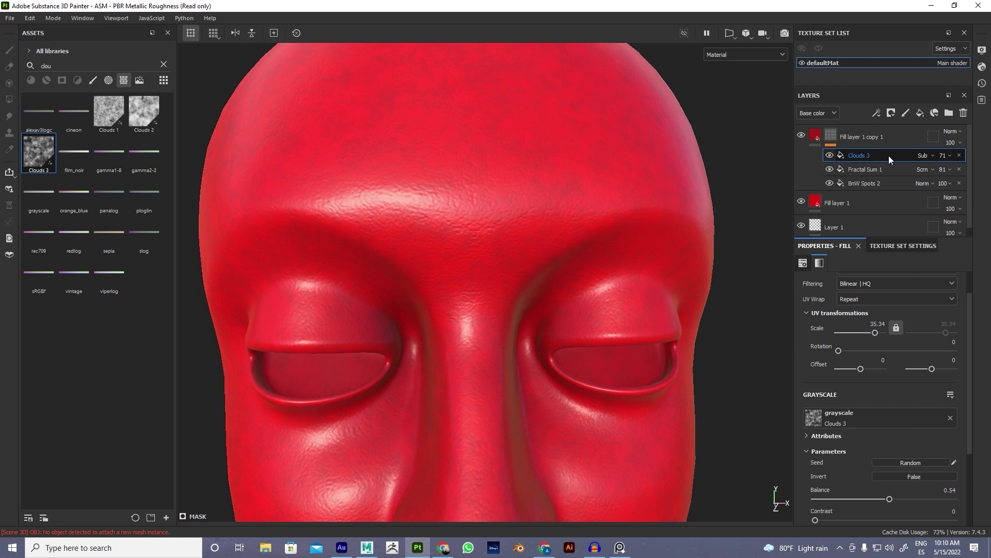
left_click(951, 156)
mouse_move(971, 174)
left_mouse_down()
mouse_move(948, 177)
mouse_move(985, 179)
mouse_move(975, 179)
left_mouse_up()
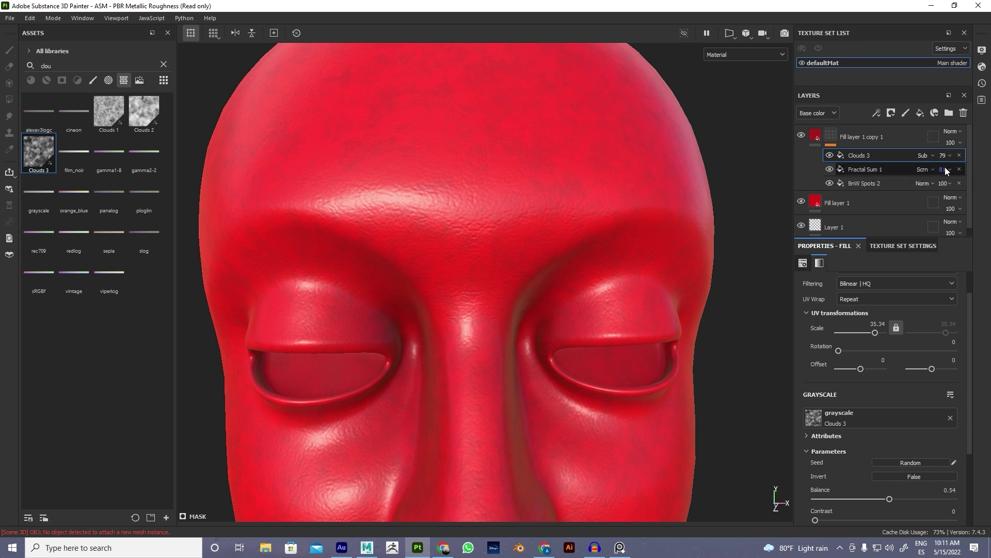
left_click_drag(975, 177, 975, 178)
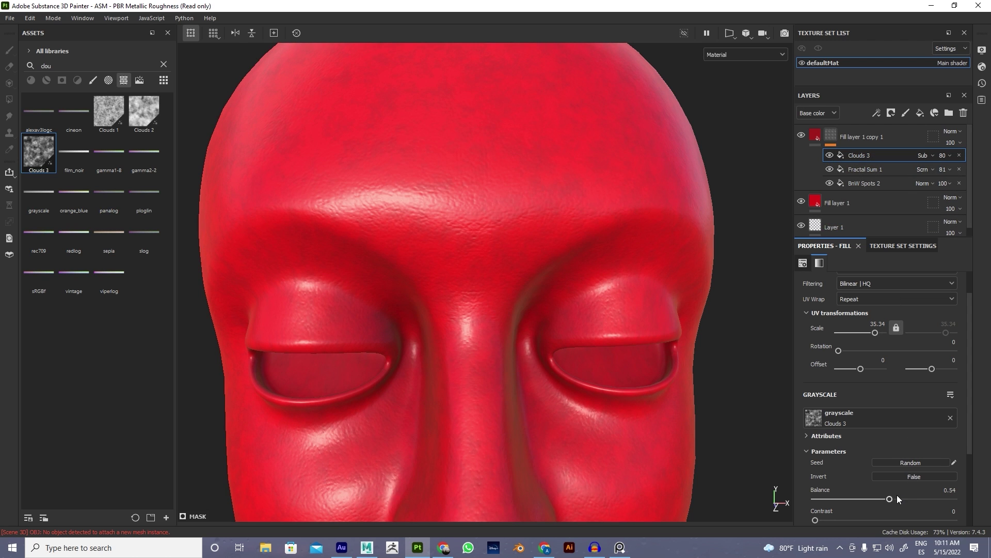
left_click_drag(859, 501, 889, 499)
left_click_drag(655, 387, 599, 397, "alt")
middle_click_drag(637, 206, 628, 245, "alt")
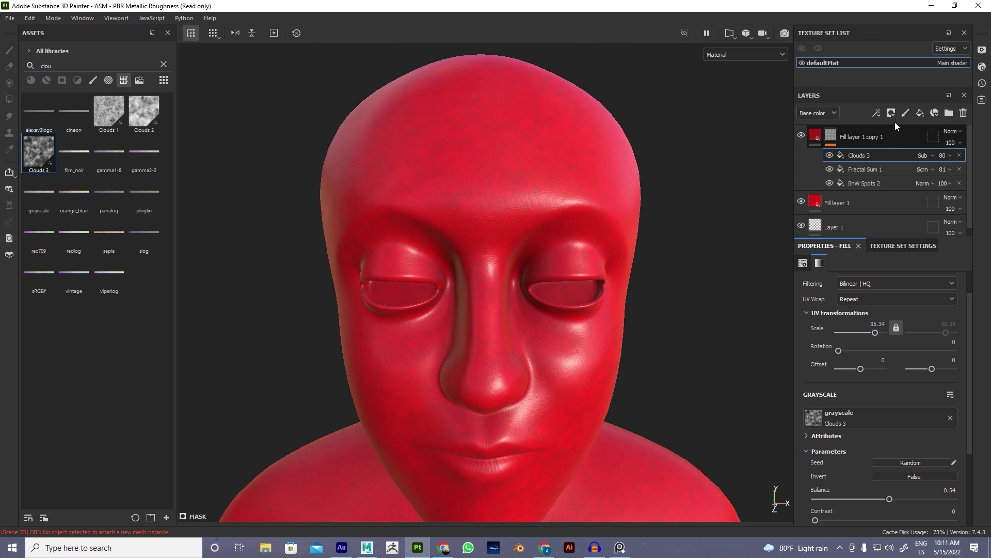
- Add a fill layer above the dark red copy with only its color channel enabled, and set its base color to dark purple, 301F3F
left_click(892, 128)
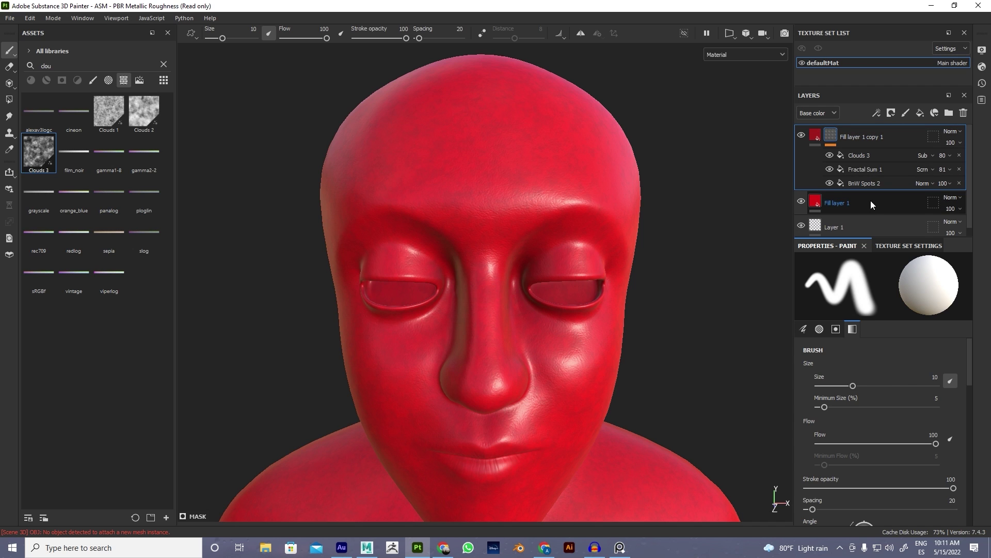
left_click(920, 113)
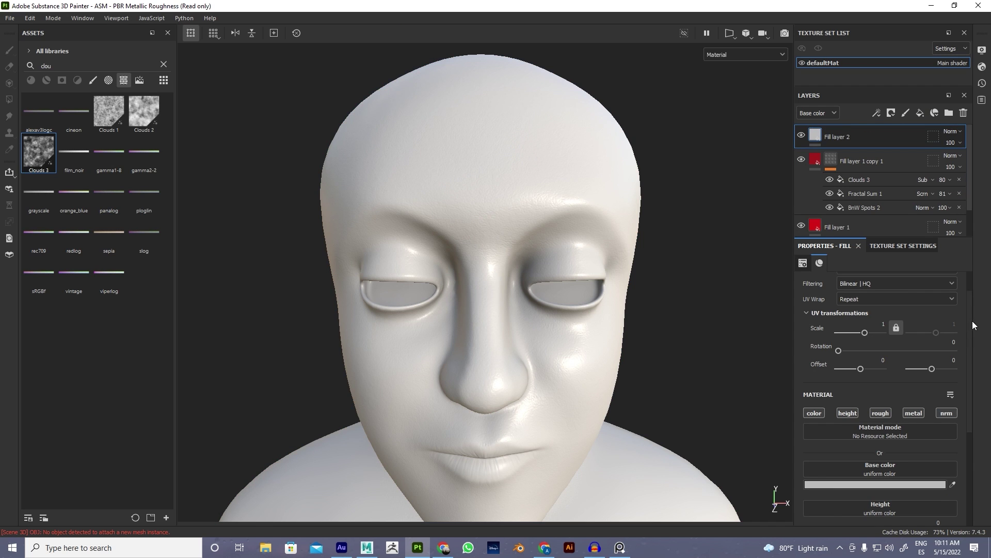
scroll(968, 355, "down", 3)
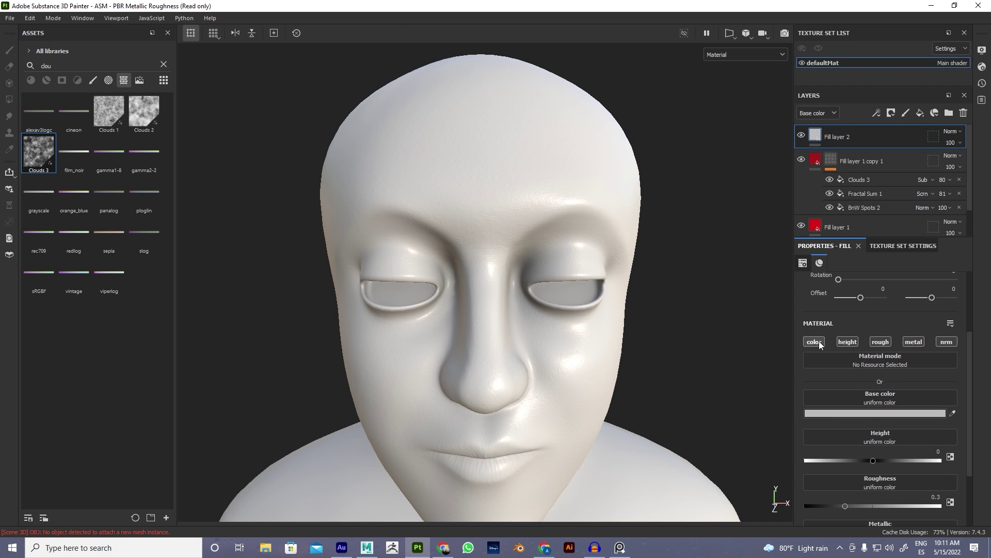
left_click(821, 342)
left_click(864, 413)
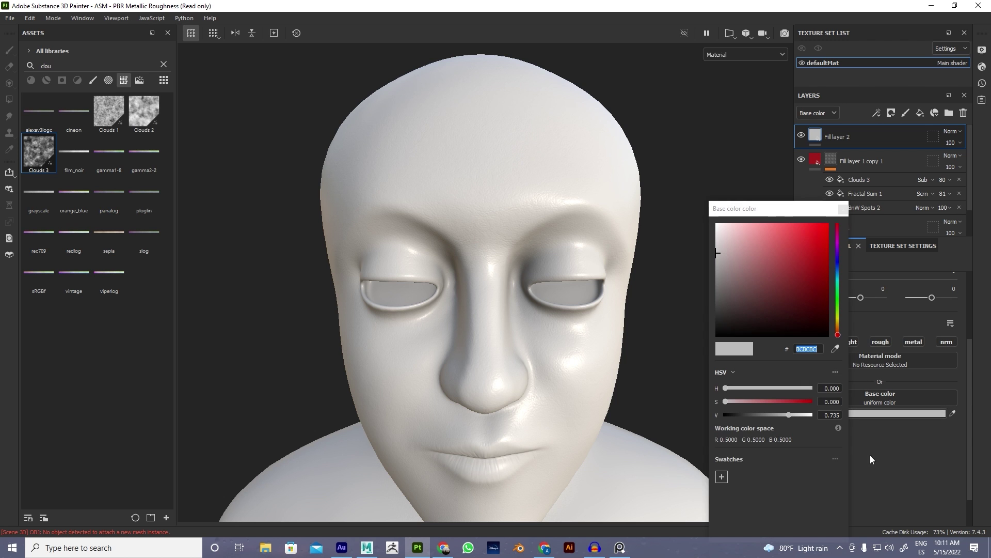
left_click_drag(768, 266, 837, 268)
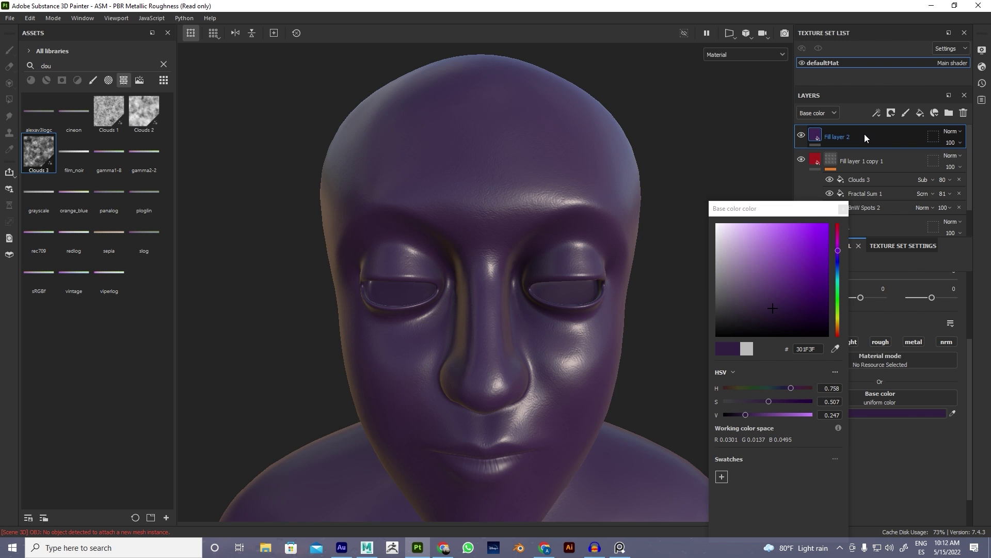
- Add a black mask to the purple fill layer and add a paint effect to that mask
right_click(867, 134)
left_click(891, 20)
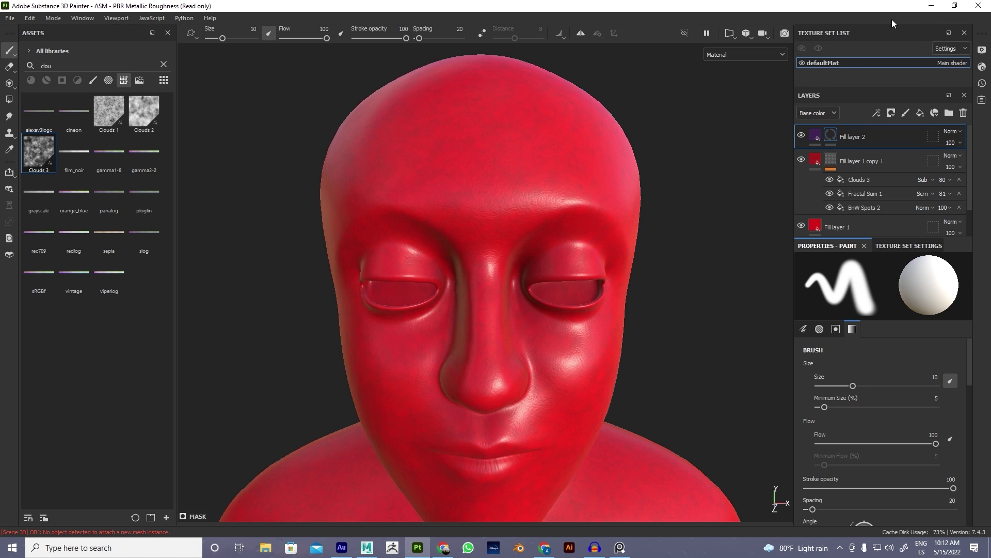
scroll(582, 292, "up", 4)
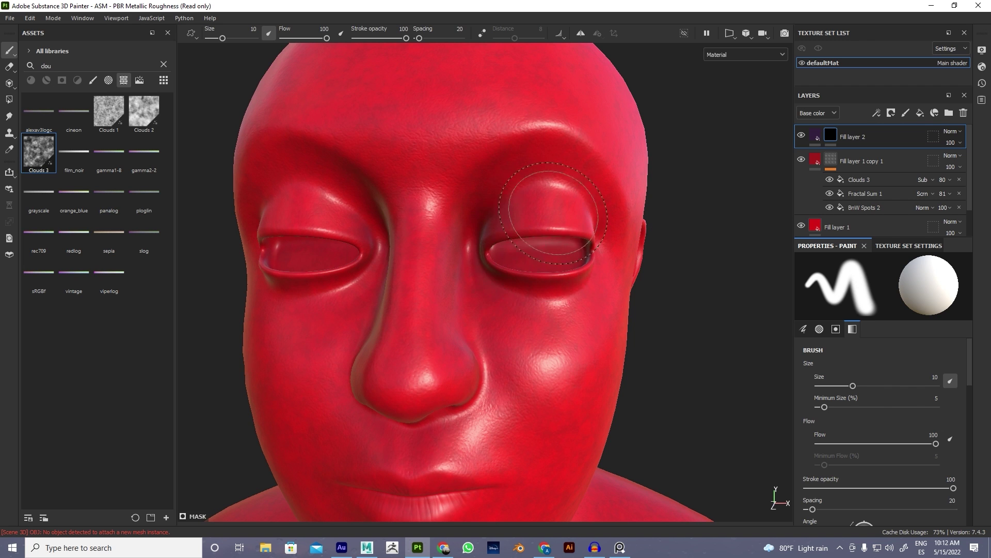
left_click_drag(537, 281, 570, 302, "alt")
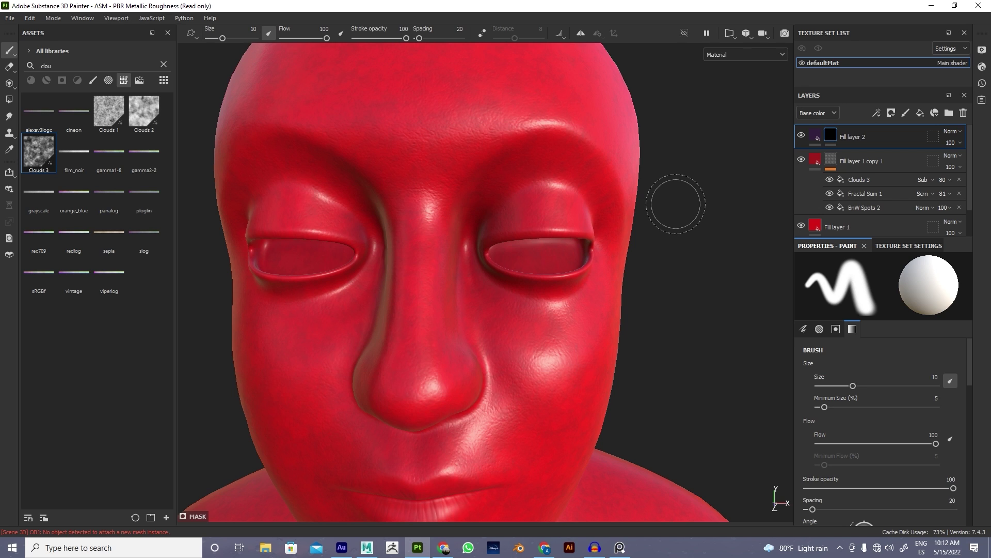
right_click(835, 135)
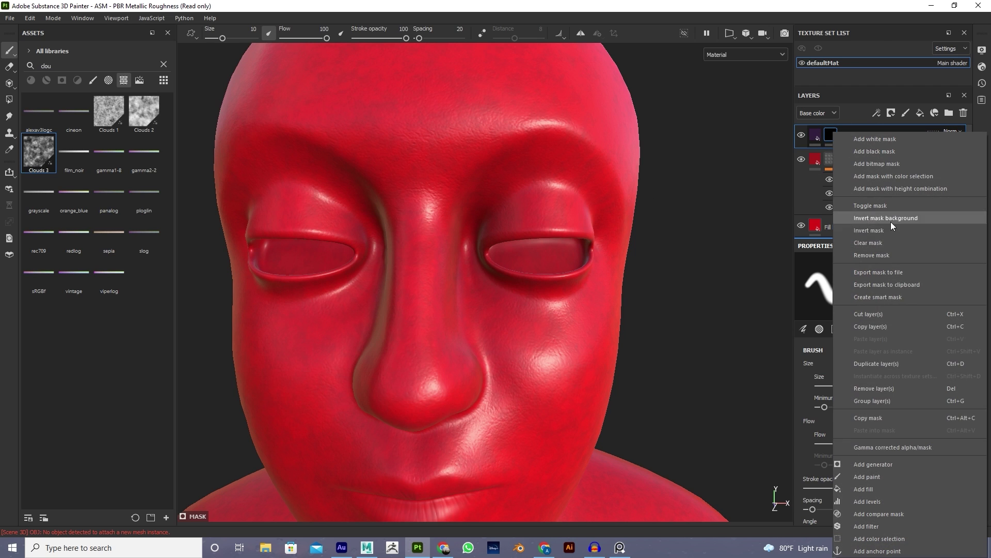
left_click(883, 476)
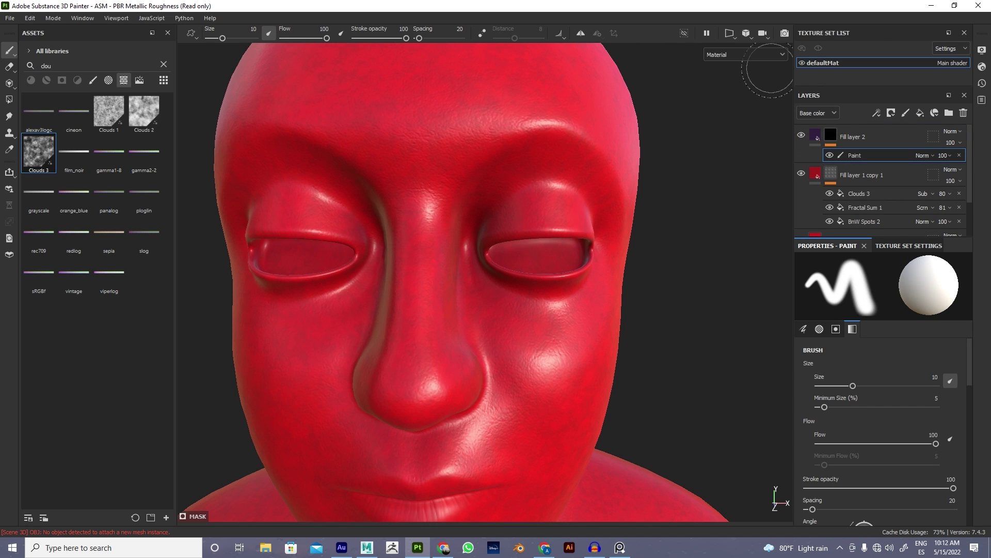
- Clear the asset search, browse the brush library and choose the Dirt Spots brush next to Dots
left_click(93, 79)
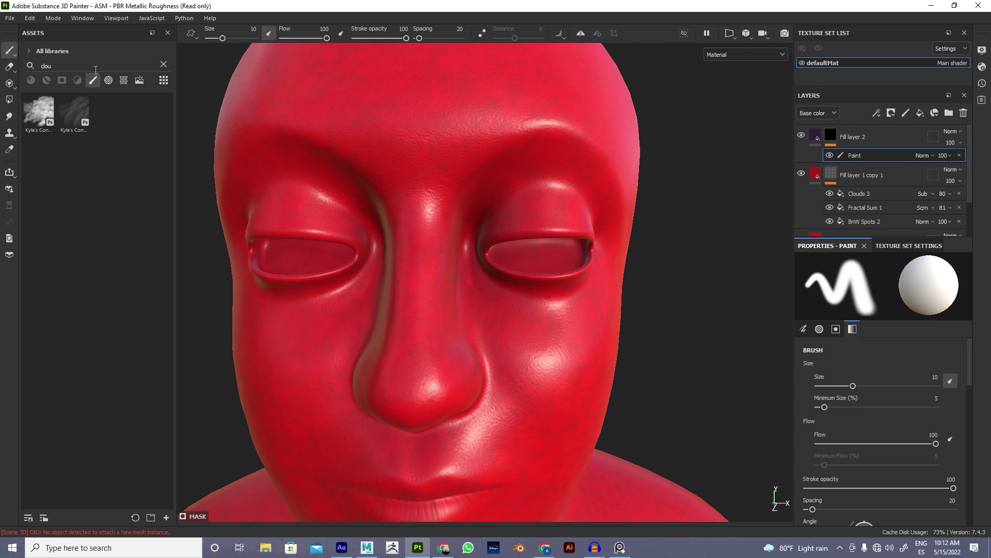
left_click(164, 64)
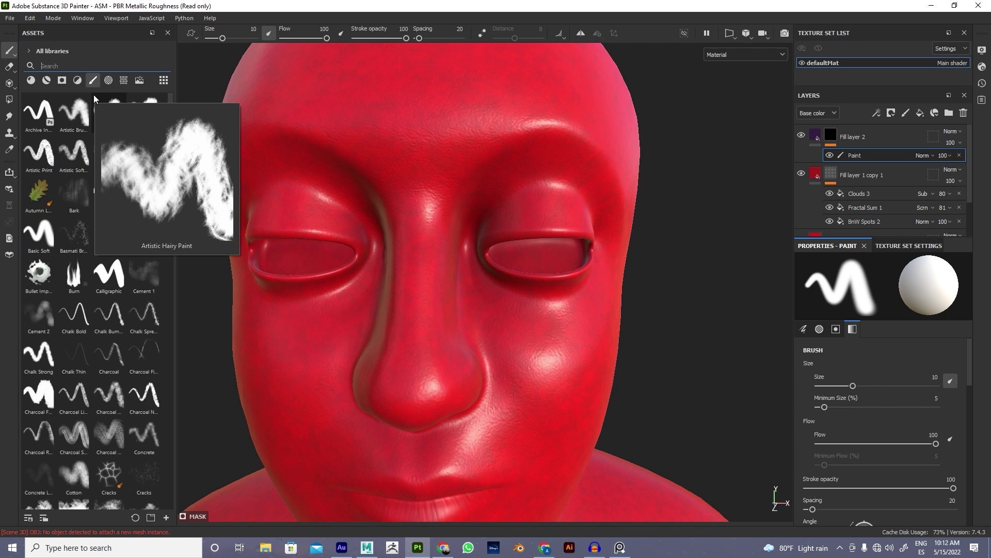
mouse_move(91, 435)
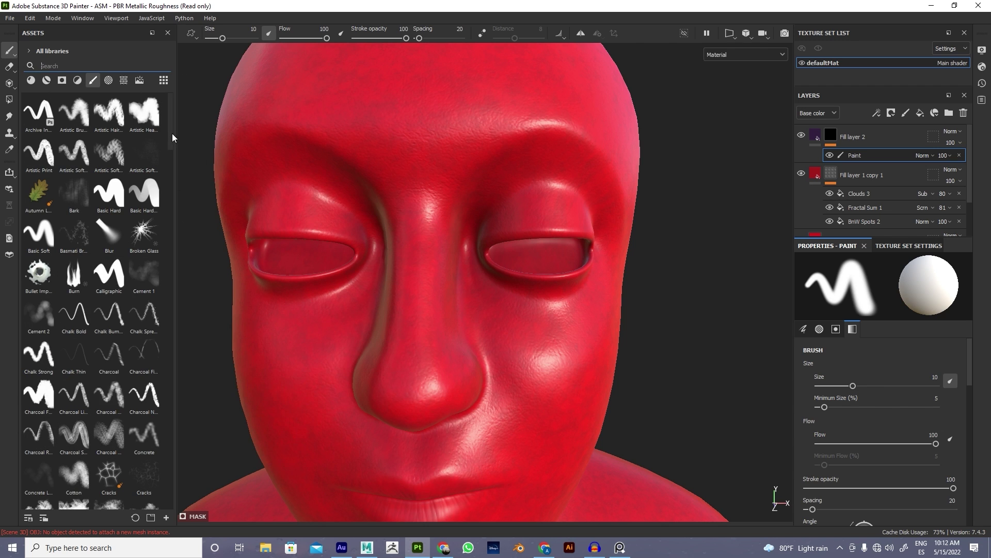
left_click_drag(169, 130, 173, 168)
scroll(172, 168, "down", 1)
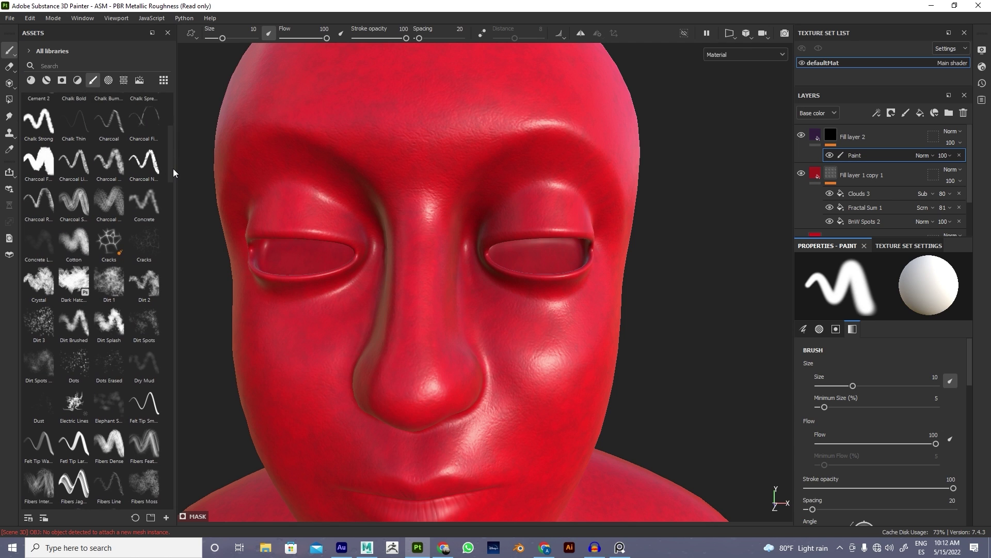
scroll(166, 172, "down", 1)
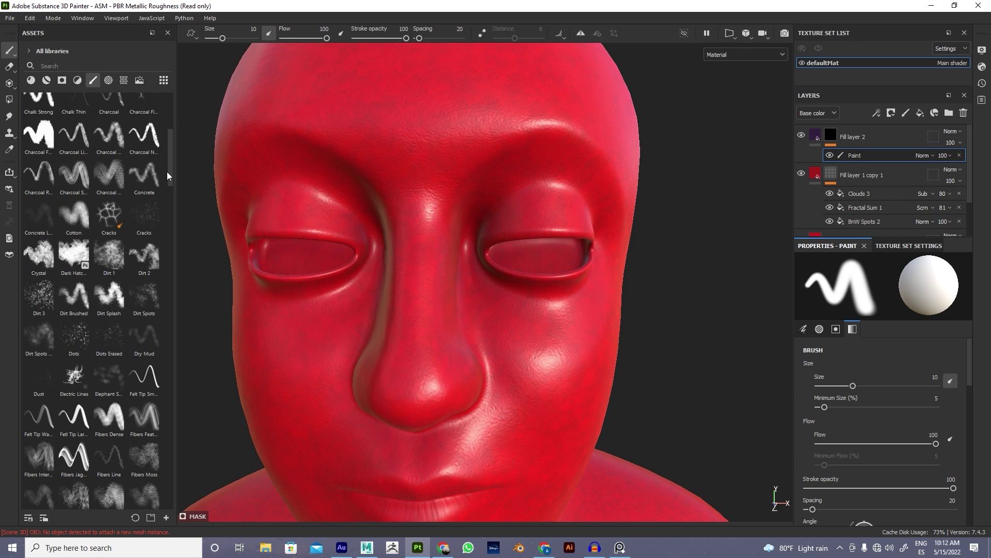
left_click(35, 334)
- Try painting broad, solid purple strokes over the forehead and around one eye in the fill layer's mask
mouse_move(532, 224)
left_mouse_down()
mouse_move(496, 302)
mouse_move(550, 374)
left_mouse_up()
mouse_move(583, 238)
left_mouse_down("alt")
mouse_move(532, 266)
mouse_move(432, 287)
mouse_move(478, 159)
mouse_move(573, 227)
mouse_move(516, 258)
mouse_move(478, 248)
left_mouse_up("alt")
left_click_drag(614, 382, 625, 342, "alt")
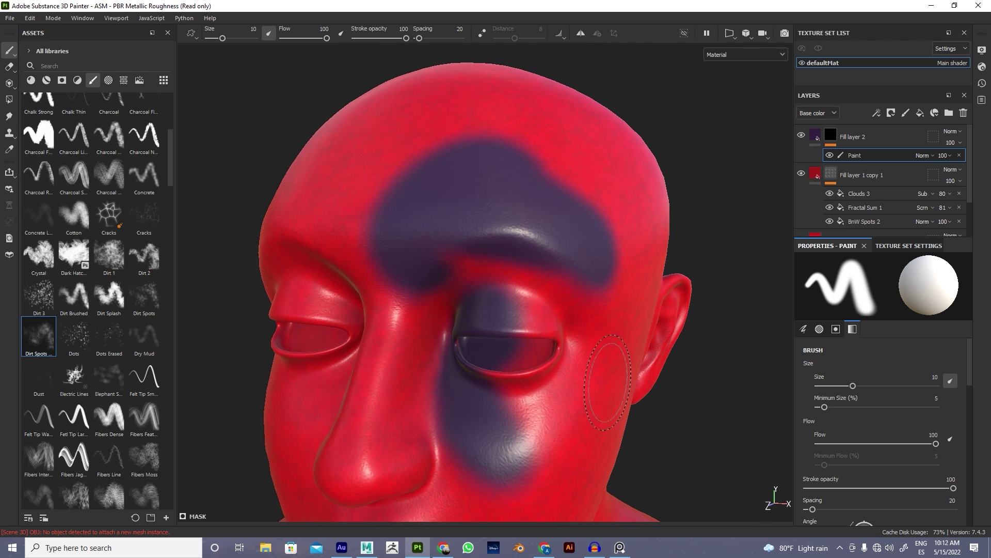
mouse_move(540, 173)
left_mouse_down()
mouse_move(454, 139)
mouse_move(373, 212)
left_mouse_up()
- Try the Dark Hatcher brush with test strokes across the top of the head
left_click(73, 255)
scroll(309, 161, "up", 2)
mouse_move(315, 163)
left_mouse_down("alt")
mouse_move(407, 168)
mouse_move(485, 193)
left_mouse_up("alt")
middle_click_drag(486, 193, 528, 185, "alt")
mouse_move(436, 213)
right_mouse_down("ctrl")
mouse_move(413, 203)
mouse_move(435, 226)
mouse_move(405, 225)
mouse_move(492, 226)
right_mouse_up("ctrl")
mouse_move(512, 259)
right_mouse_down("ctrl")
mouse_move(464, 248)
mouse_move(421, 210)
mouse_move(423, 234)
mouse_move(506, 284)
mouse_move(408, 245)
mouse_move(431, 226)
right_mouse_up("ctrl")
mouse_move(316, 330)
left_mouse_down()
mouse_move(384, 297)
mouse_move(321, 212)
mouse_move(233, 164)
mouse_move(361, 194)
left_mouse_up()
- Try the Dirt 2 brush on the head at reduced flow, and undo the test strokes
left_click(144, 256)
right_click_drag(450, 237, 402, 240, "ctrl")
left_click_drag(449, 282, 467, 356, "alt")
mouse_move(489, 199)
left_mouse_down("alt")
mouse_move(504, 155)
mouse_move(496, 122)
mouse_move(493, 192)
mouse_move(451, 119)
mouse_move(457, 142)
mouse_move(433, 123)
mouse_move(438, 158)
mouse_move(366, 215)
mouse_move(333, 199)
mouse_move(397, 227)
left_mouse_up("alt")
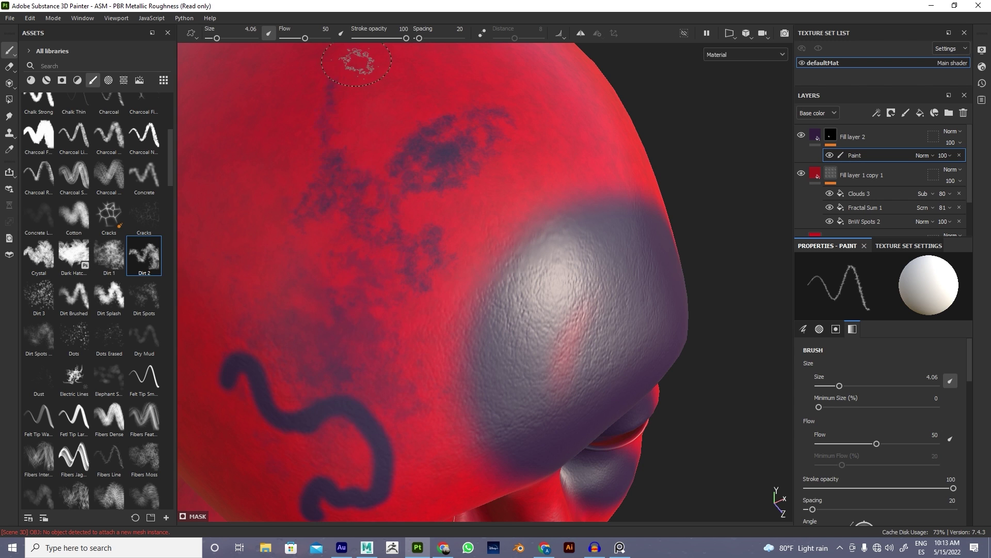
right_click_drag(359, 62, 620, 289, "alt")
left_click_drag(620, 289, 558, 268, "alt")
middle_click_drag(692, 331, 536, 266, "alt")
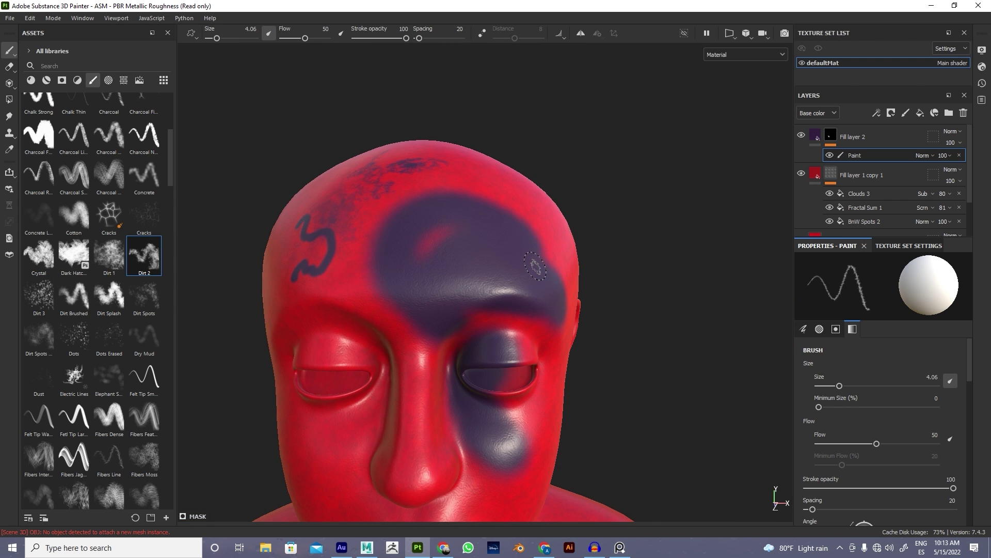
key("ctrl+z")
key("ctrl+z")
key("ctrl+z")
key("ctrl+z")
key("ctrl+z")
key("ctrl+z")
- Paint purple over the middle of the lips with the Dirt Spots brush at size 1.77
left_click_drag(534, 356, 530, 311, "alt")
middle_click_drag(534, 327, 549, 221, "alt")
right_click_drag(465, 359, 759, 340, "alt")
left_click_drag(530, 372, 529, 354, "alt")
middle_click_drag(527, 353, 568, 281, "alt")
left_click(109, 255)
left_click(39, 336)
right_click_drag(525, 332, 489, 340, "ctrl")
left_click_drag(521, 329, 522, 328, "alt")
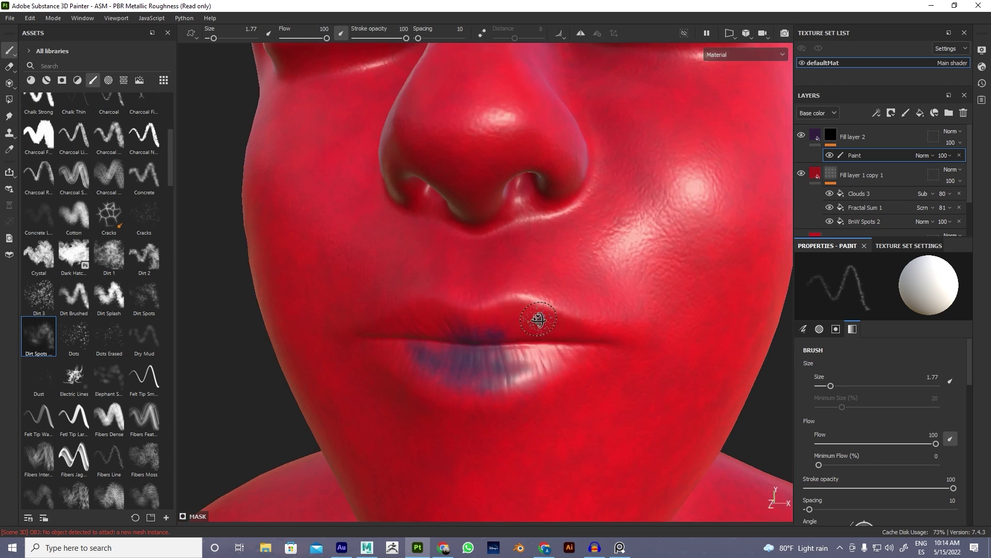
left_click_drag(545, 440, 565, 445, "alt")
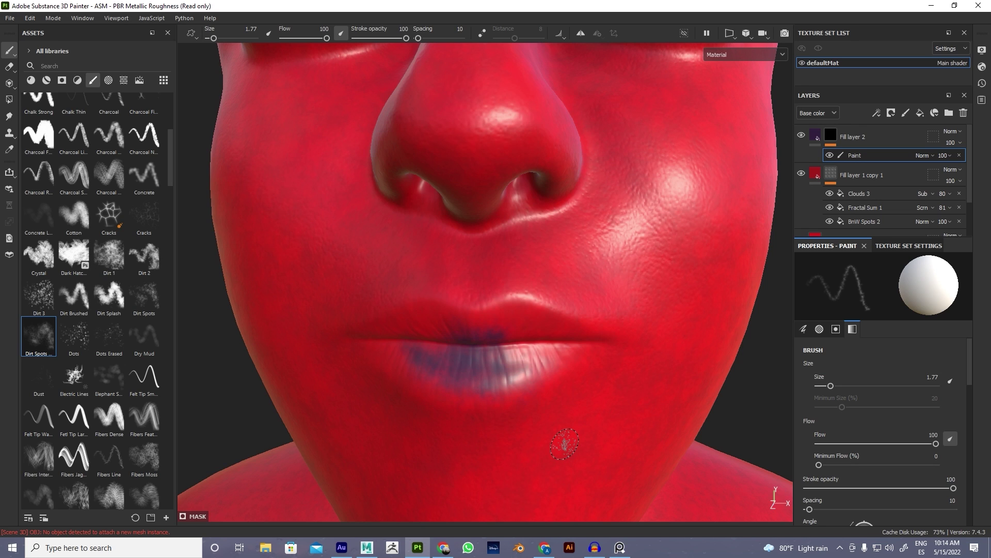
- Turn on symmetry for the mask painting and examine the mirror line around the head and shoulders
left_click(580, 32)
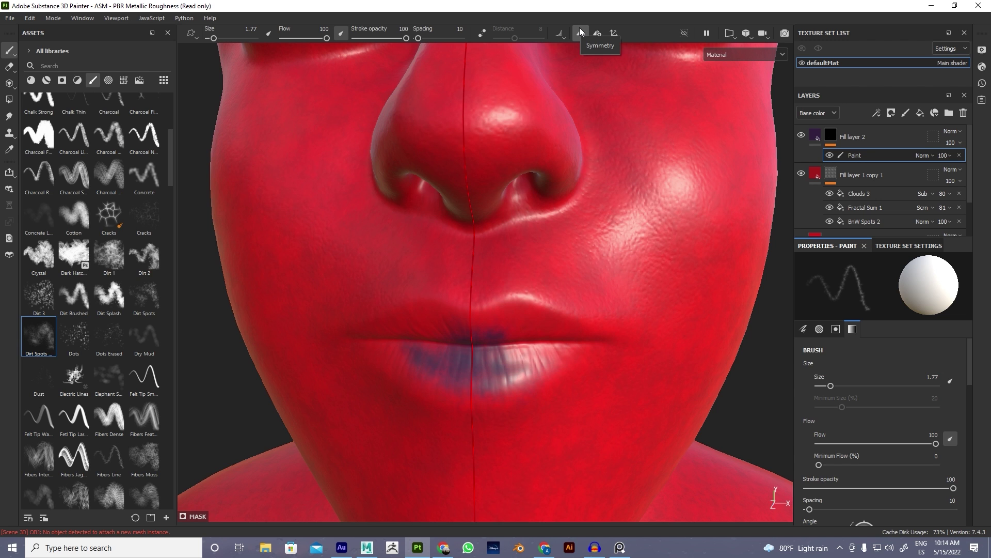
scroll(620, 200, "down", 4)
middle_click_drag(585, 317, 571, 275, "alt")
right_click_drag(571, 248, 476, 220, "alt")
left_click_drag(591, 266, 563, 289, "alt")
right_click_drag(622, 266, 274, 265, "alt")
right_click_drag(552, 253, 419, 242, "alt")
left_click_drag(420, 242, 538, 228, "alt")
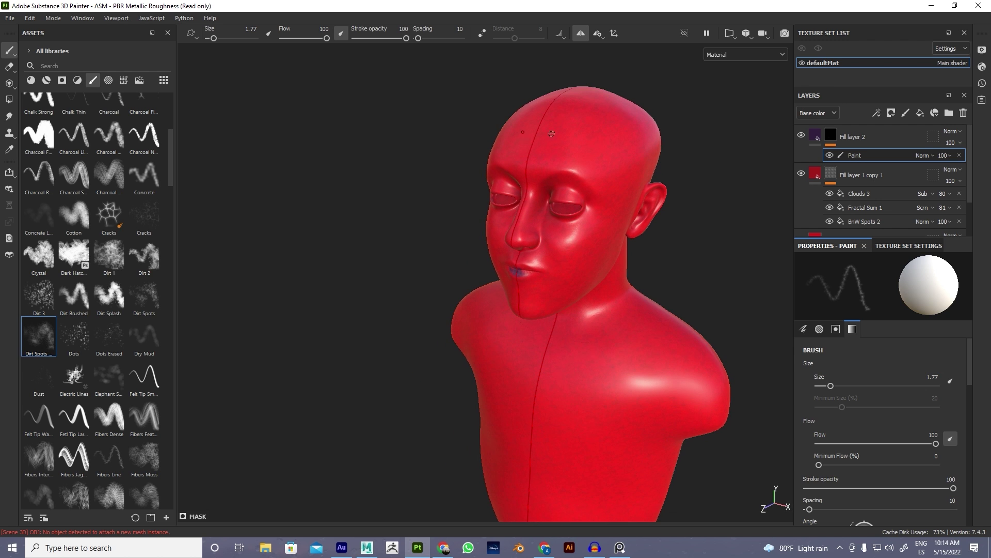
left_click_drag(571, 421, 535, 262, "alt")
right_click_drag(535, 261, 588, 331, "shift")
left_click_drag(490, 271, 562, 233, "alt")
right_click_drag(562, 233, 560, 224, "shift")
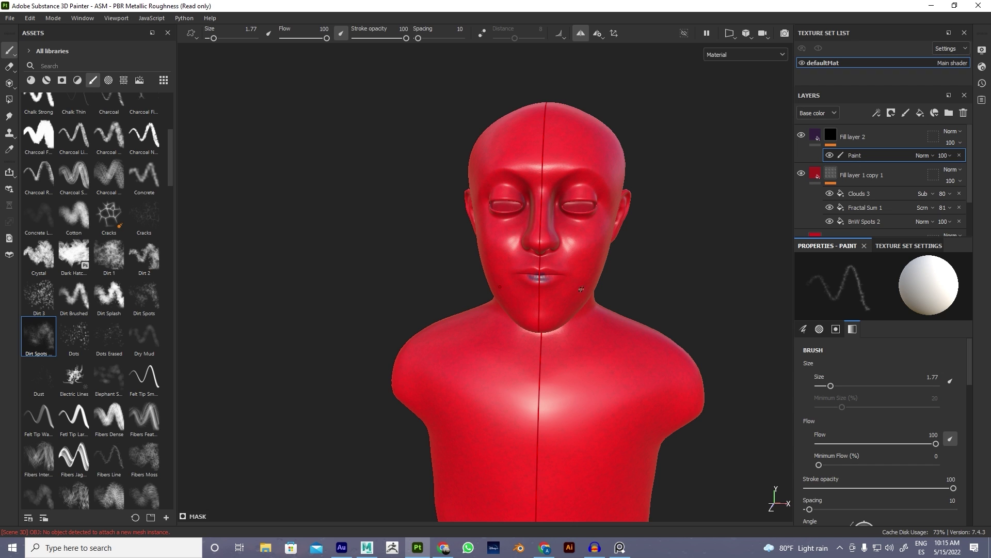
- Paint mirrored purple over the lips with the Dirt Spots brush
middle_click_drag(569, 266, 497, 261, "alt")
right_click_drag(500, 220, 777, 303, "alt")
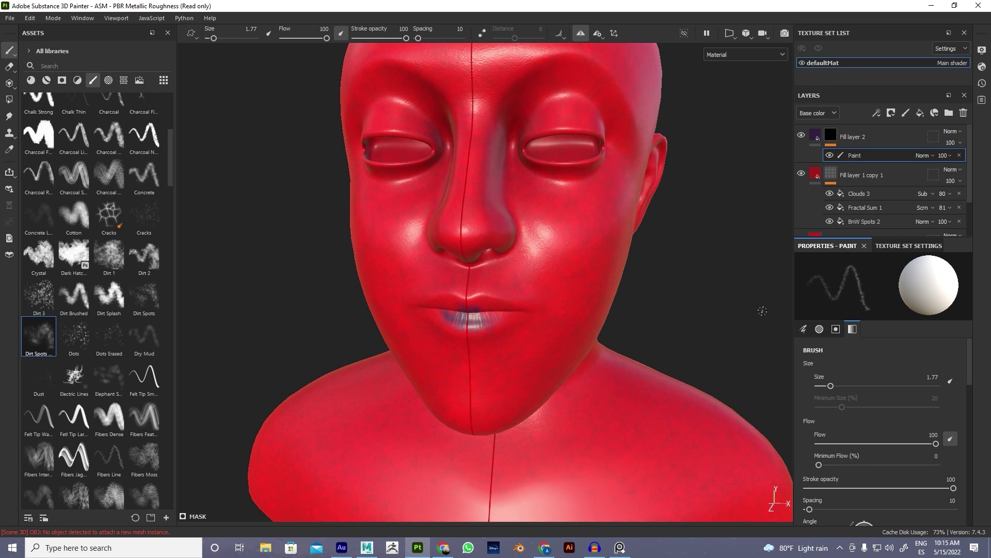
scroll(487, 279, "up", 4)
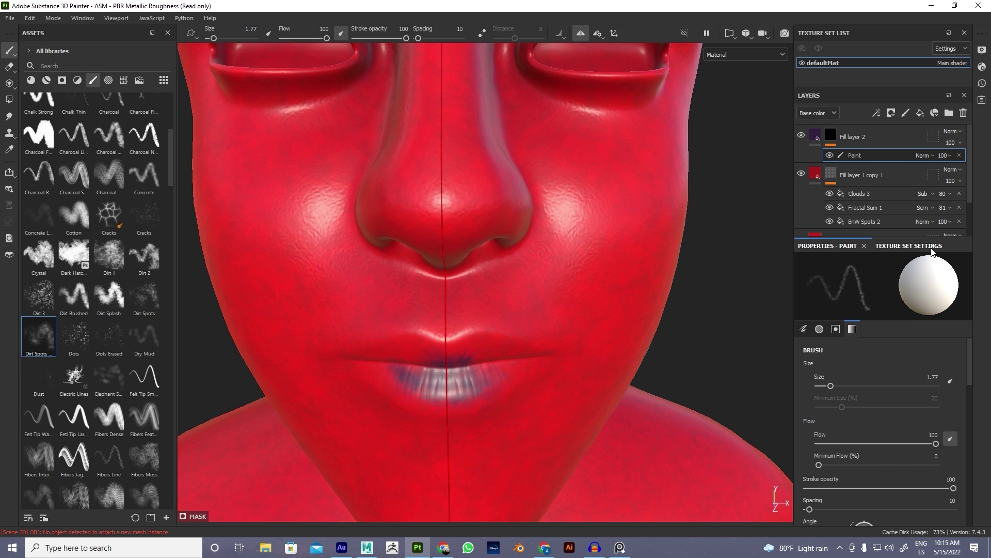
scroll(472, 295, "up", 5)
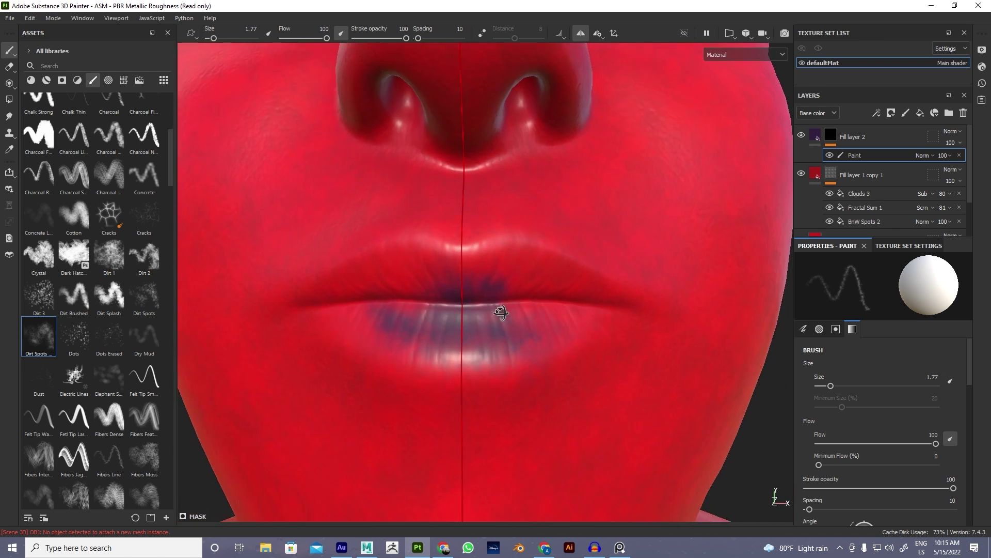
left_click_drag(483, 288, 454, 294)
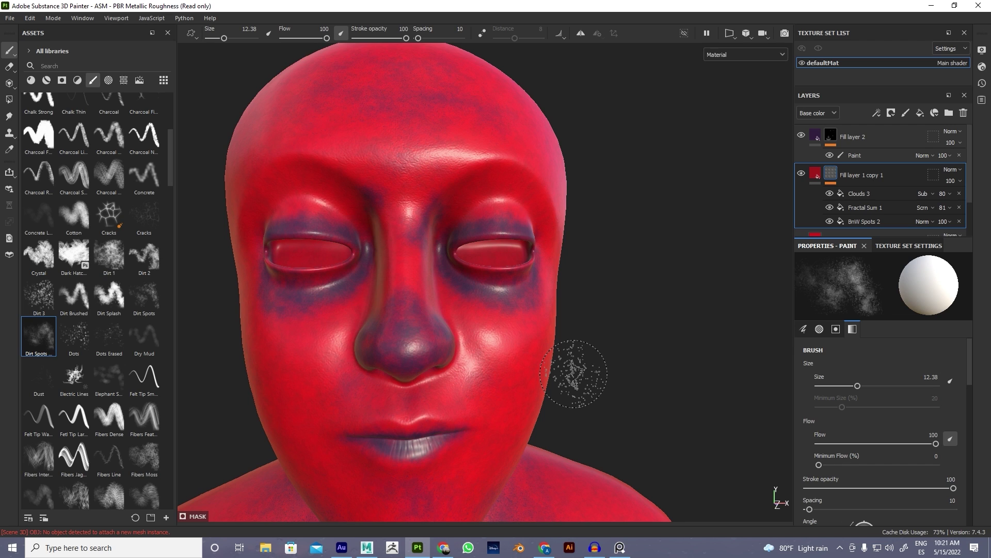
- Set the opacity of Fill layer 2's paint effect to 40 and compare the face with the effect hidden
left_click(888, 155)
left_click(950, 155)
left_click_drag(976, 175, 959, 180)
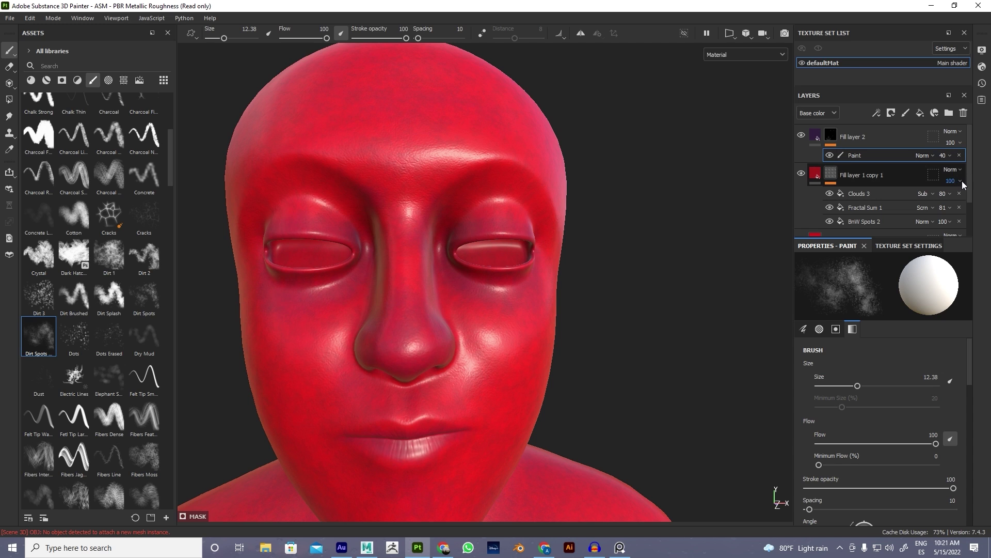
left_click(829, 155)
left_click(831, 155)
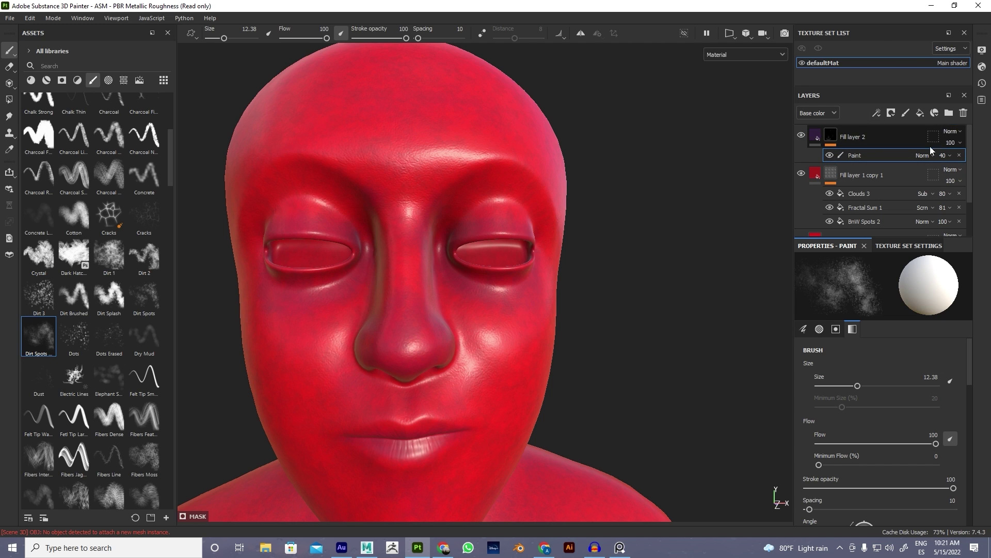
- Set Fill layer 2's blending mode to Multiply, compare it with the layer hidden, and set its paint effect's opacity to 49
left_click(954, 132)
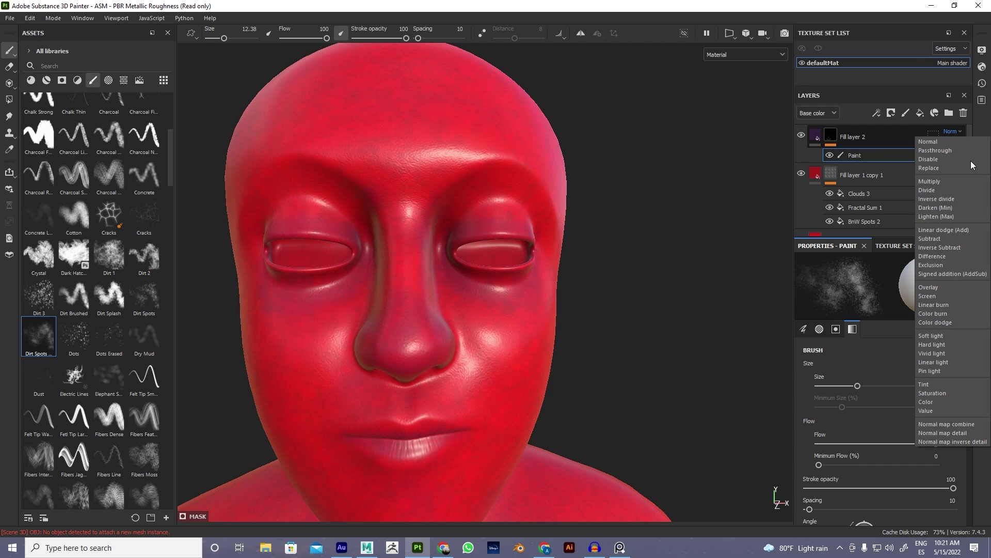
left_click(944, 182)
left_click(800, 135)
left_click(800, 135)
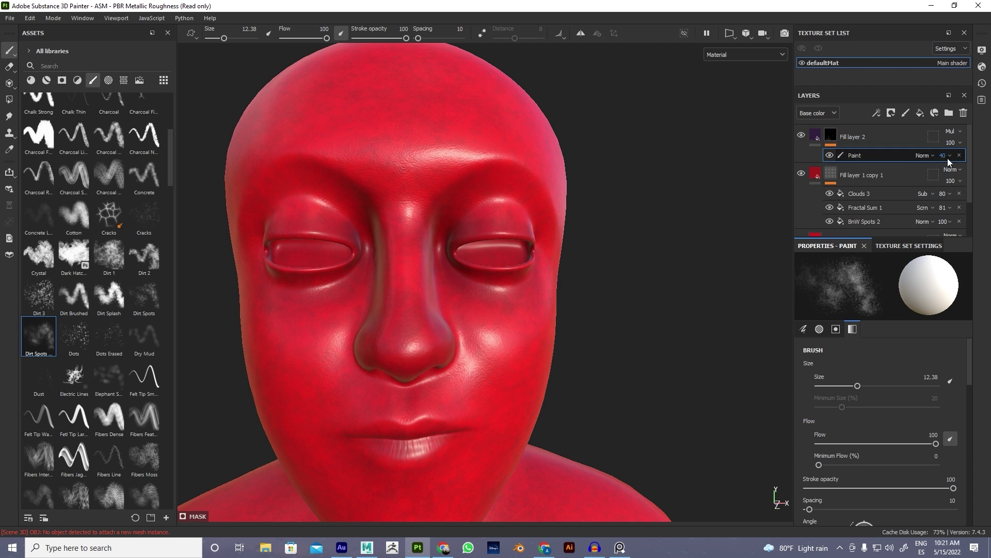
left_click_drag(962, 175, 961, 175)
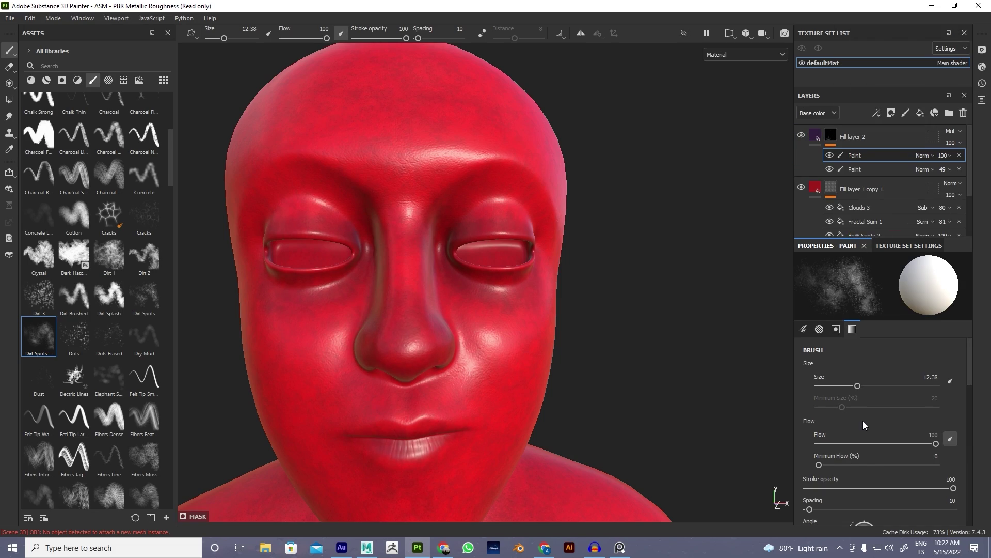
- Choose the fine Cracks brush next to the textured Cracks brush for detailing the face
mouse_move(171, 157)
left_mouse_down()
mouse_move(188, 237)
mouse_move(171, 278)
mouse_move(170, 135)
left_mouse_up()
left_click(144, 376)
right_click_drag(635, 307, 599, 308, "ctrl")
left_click_drag(599, 308, 547, 300, "alt")
right_click_drag(516, 269, 579, 258, "alt")
mouse_move(556, 242)
left_mouse_down("alt")
mouse_move(465, 247)
mouse_move(504, 159)
mouse_move(557, 173)
left_mouse_up("alt")
- Save the project as Mac-miller_texturas
key("ctrl+s")
type("Mac-miller_texturas")
key("Return")
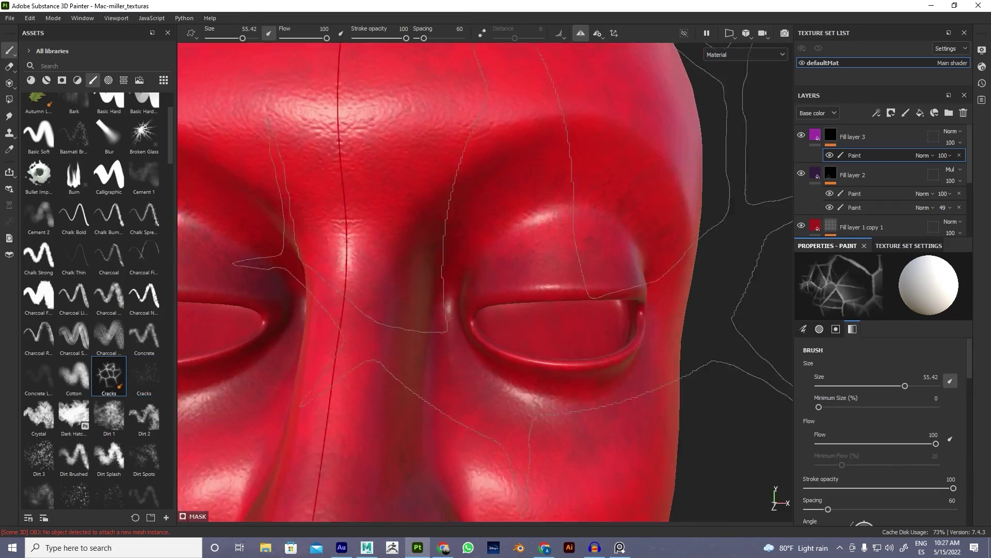
- Paint fine mirrored veins on the face with the Cracks brush in the purple layers' masks
left_click(144, 376)
left_click(498, 209)
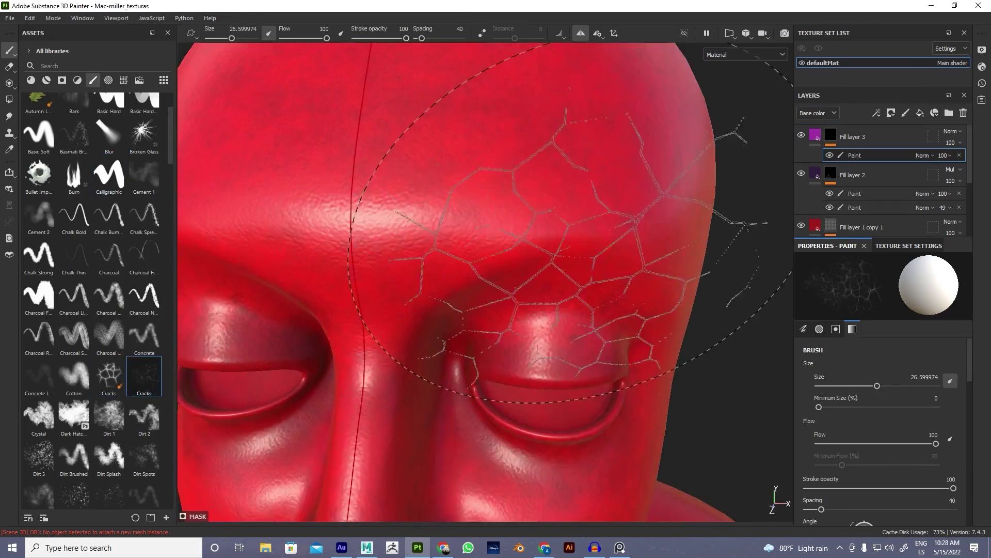
left_click(109, 376)
left_click(144, 376)
mouse_move(482, 327)
left_mouse_down("alt")
mouse_move(580, 234)
mouse_move(537, 279)
mouse_move(536, 300)
mouse_move(463, 328)
mouse_move(546, 317)
mouse_move(531, 331)
left_mouse_up("alt")
scroll(408, 282, "up", 2)
- Set Fill layer 3's opacity to 70 and compare the face with the layer hidden
left_click(881, 136)
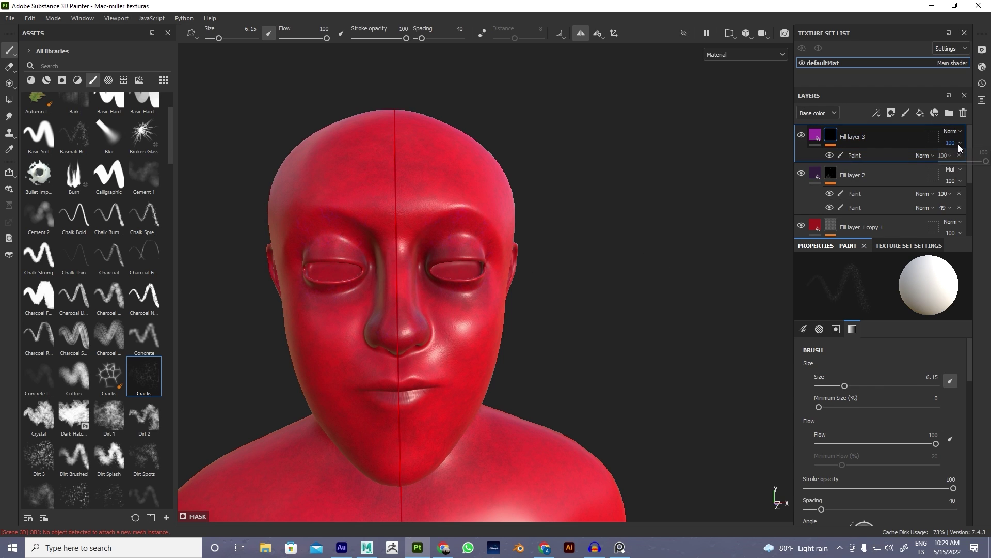
left_click_drag(985, 165, 973, 168)
scroll(467, 262, "up", 4)
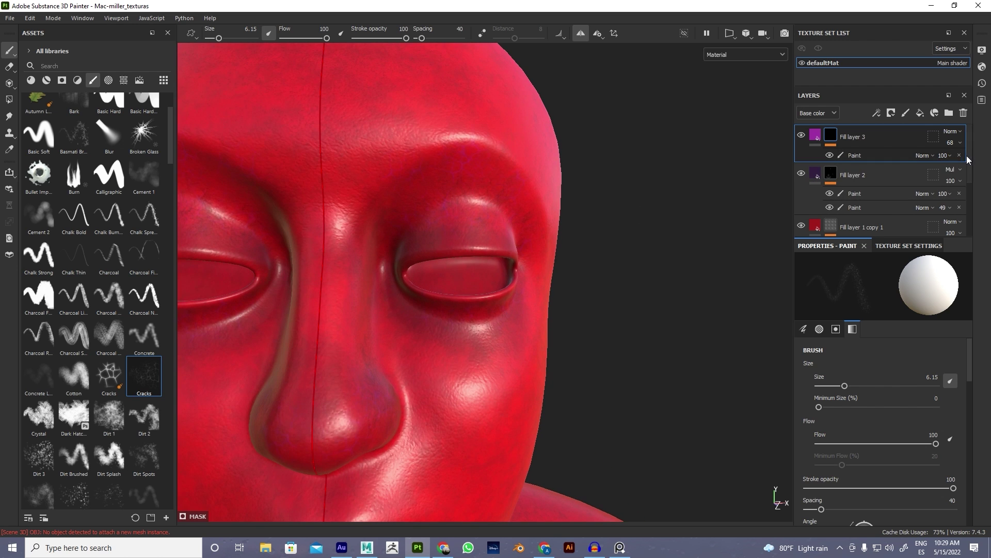
left_click(950, 142)
left_click_drag(973, 165, 974, 166)
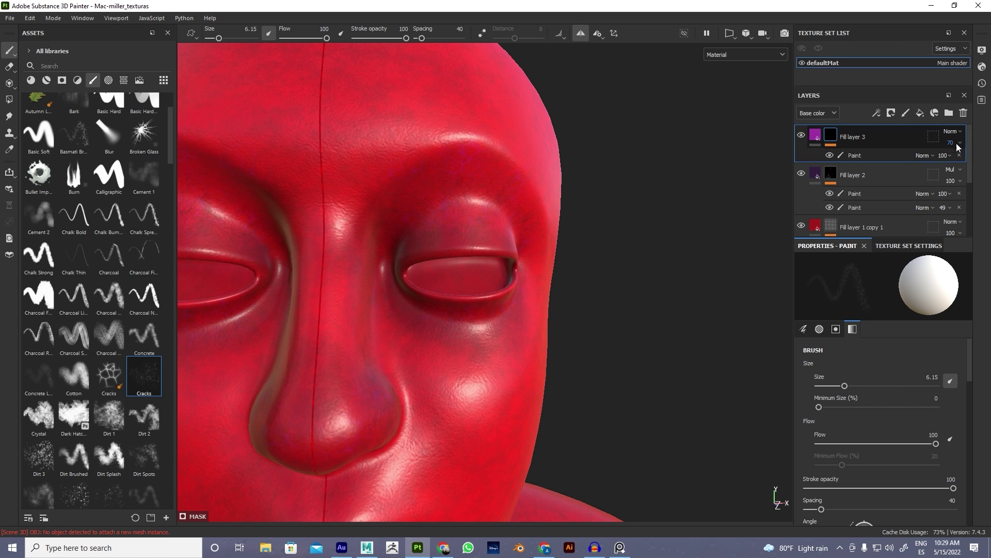
left_click_drag(575, 265, 561, 268, "alt")
left_click(803, 136)
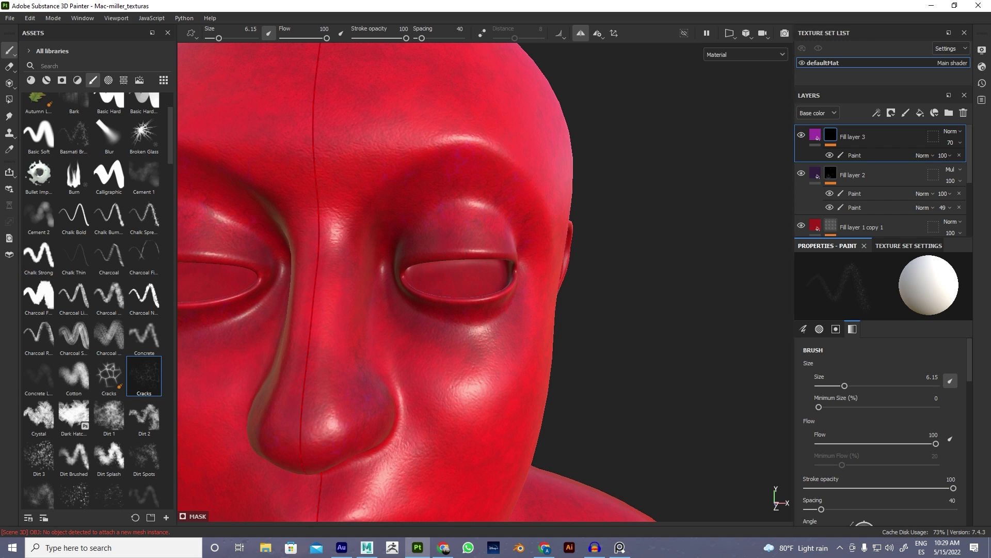
left_click_drag(593, 261, 598, 240, "alt")
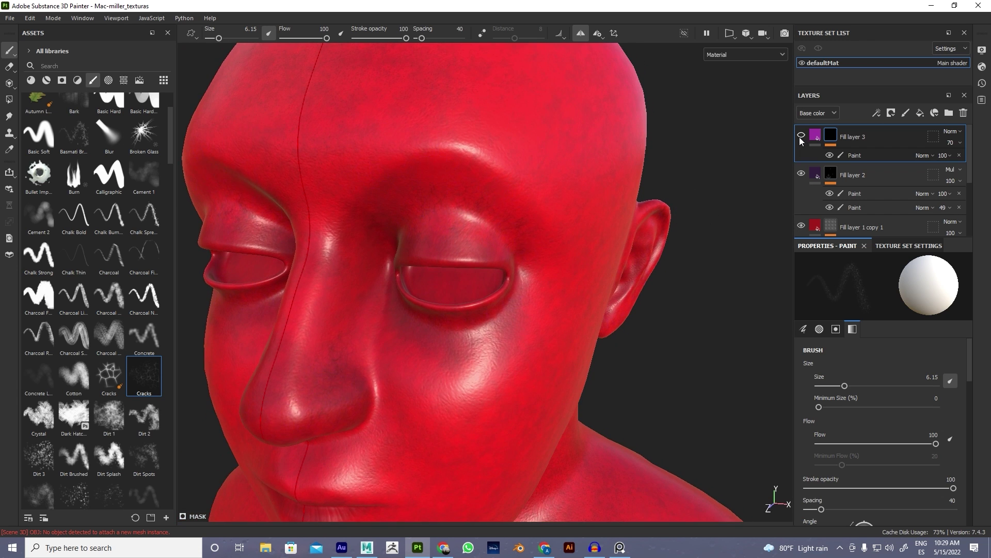
key("f")
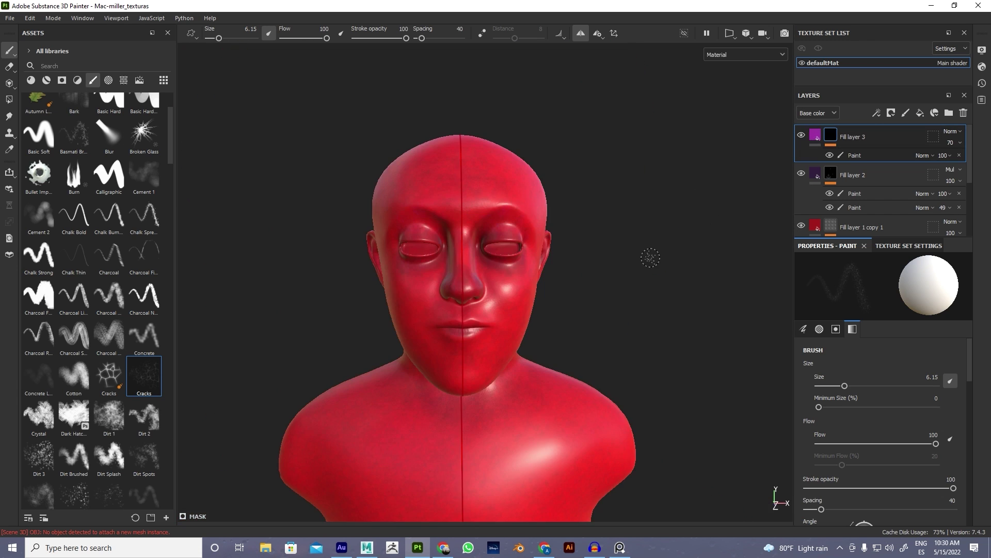
- Add a layer folder at the top of the stack and name it Subdermal
left_click(949, 113)
double_click(850, 137)
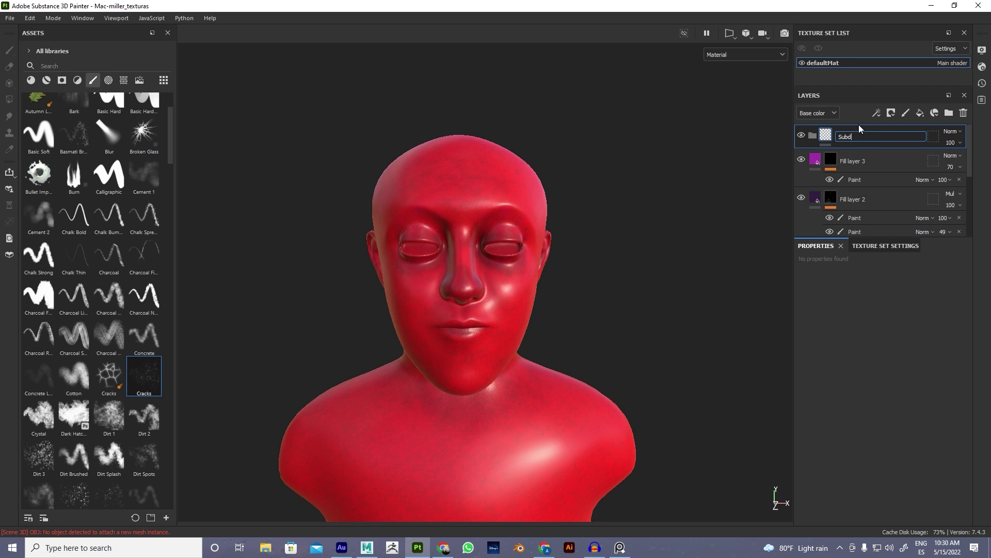
key("Return")
- Move all layers from Fill layer 3 down to Layer 1 into the Subdermal folder and collapse it
left_click(944, 169)
scroll(909, 207, "down", 5)
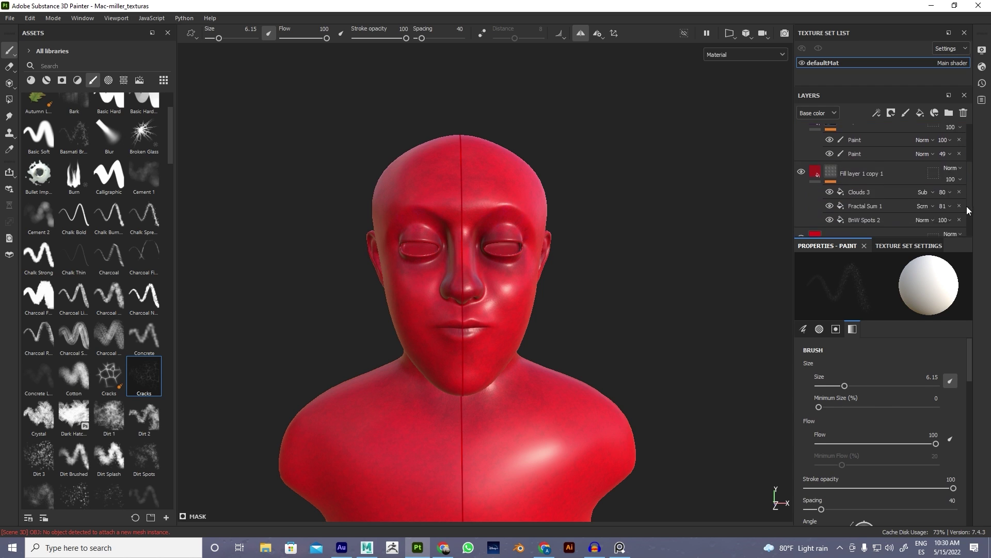
left_click(877, 220, "shift")
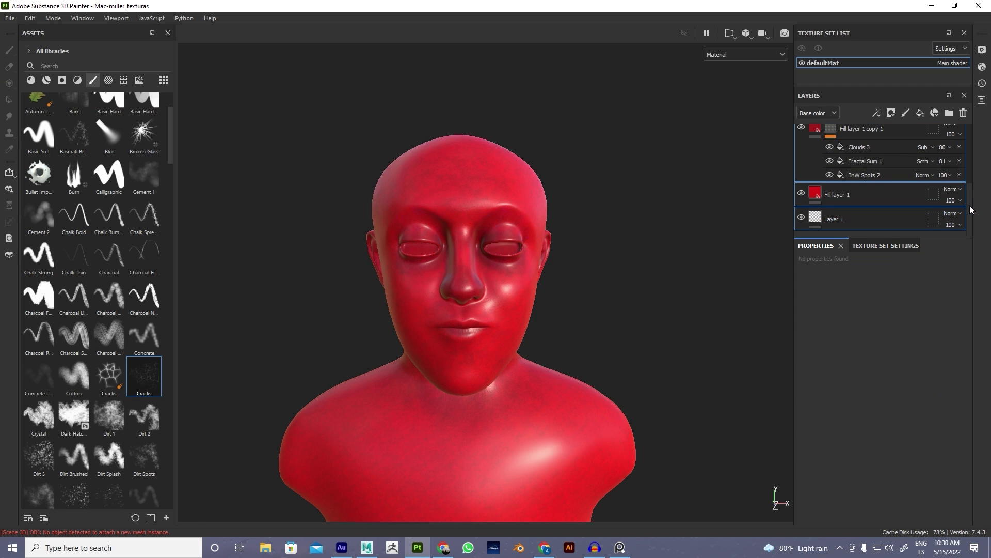
left_click_drag(970, 207, 976, 128)
left_click_drag(872, 170, 868, 139)
left_click(812, 136)
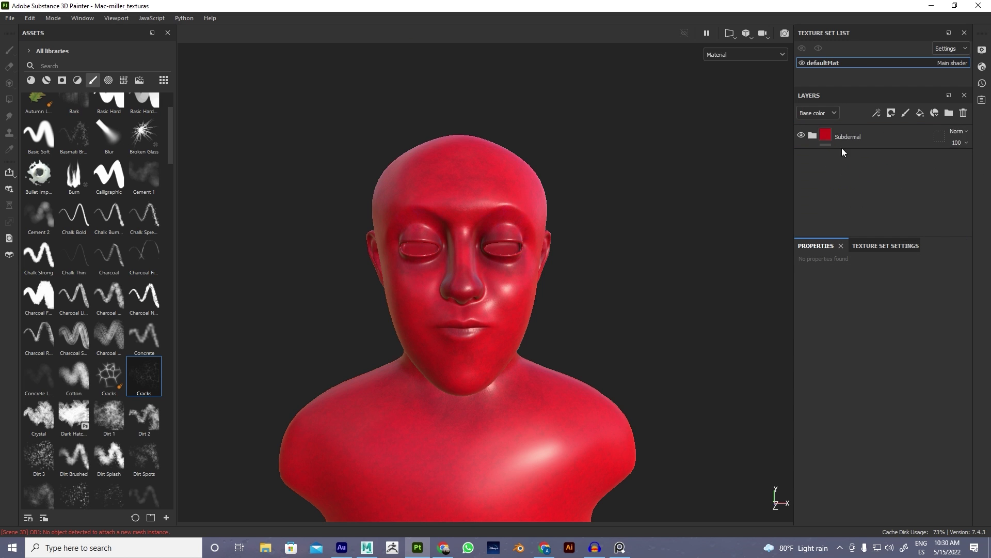
- Expand the Subdermal folder and look through its layers down to the red base fill
left_click(814, 138)
left_click(811, 137)
left_click(813, 134)
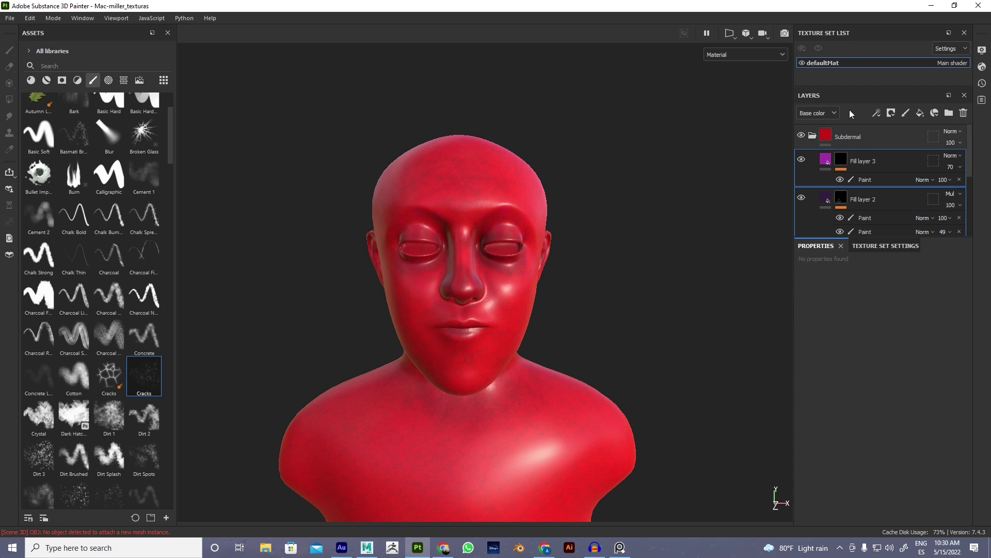
scroll(964, 195, "down", 3)
scroll(963, 195, "up", 3)
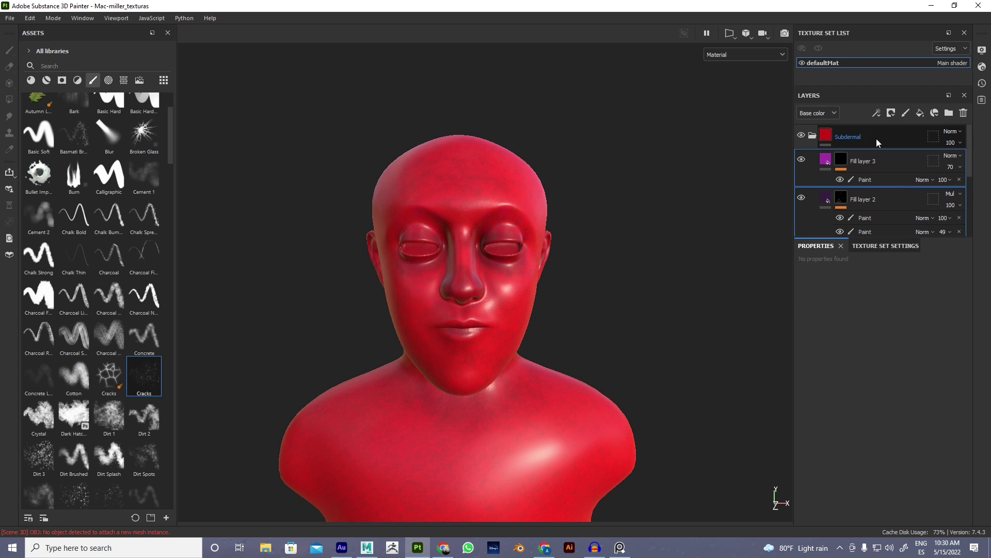
left_click(813, 136)
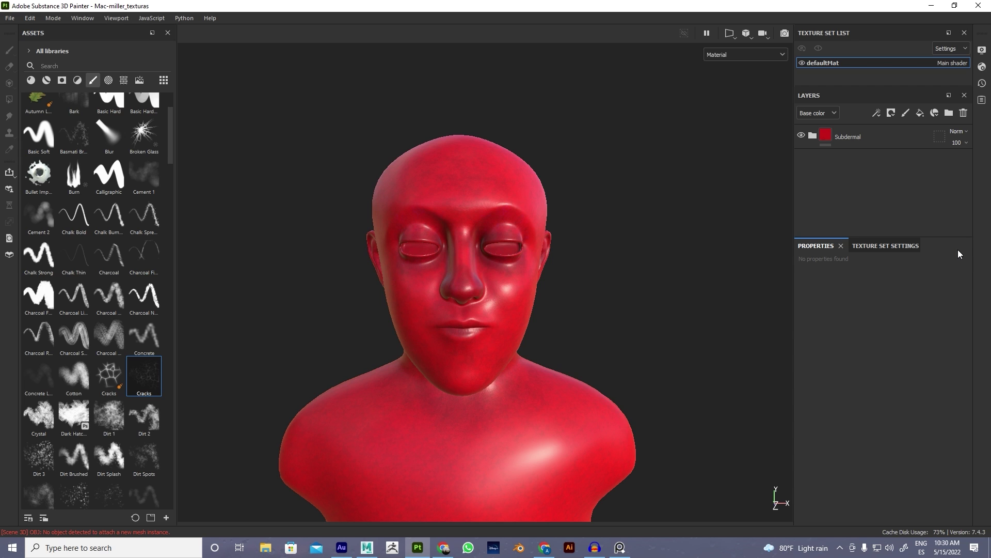
left_click(813, 135)
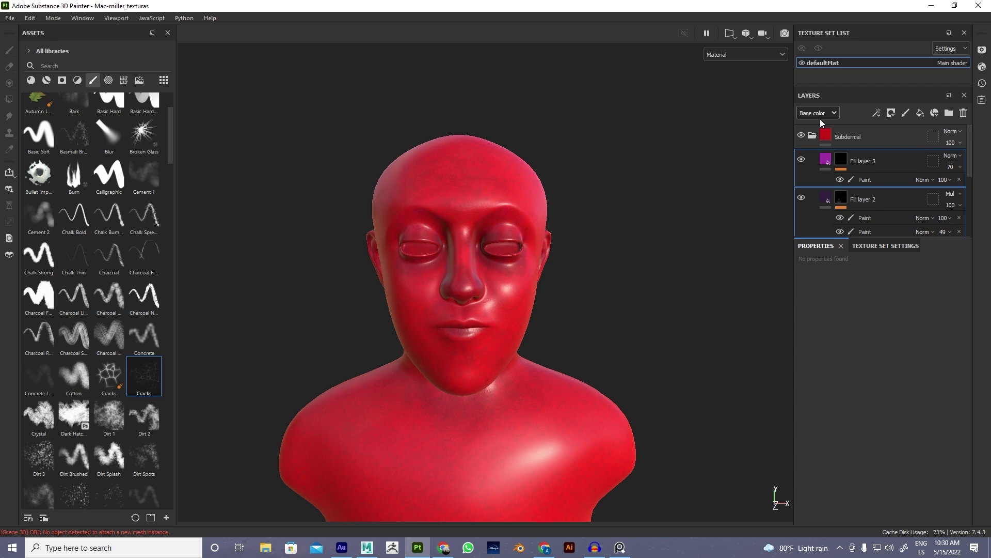
left_click_drag(970, 145, 968, 213)
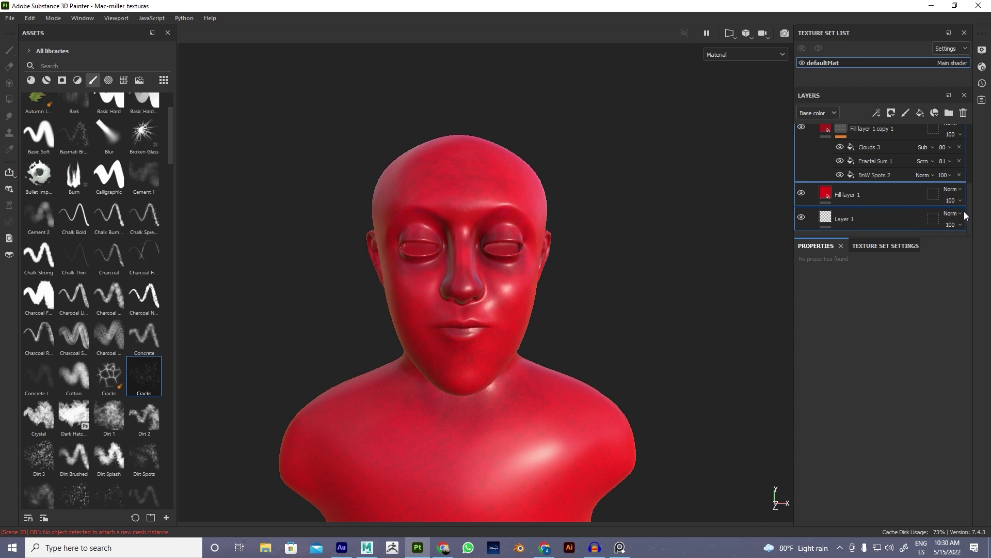
left_click(887, 192)
scroll(971, 209, "up", 2)
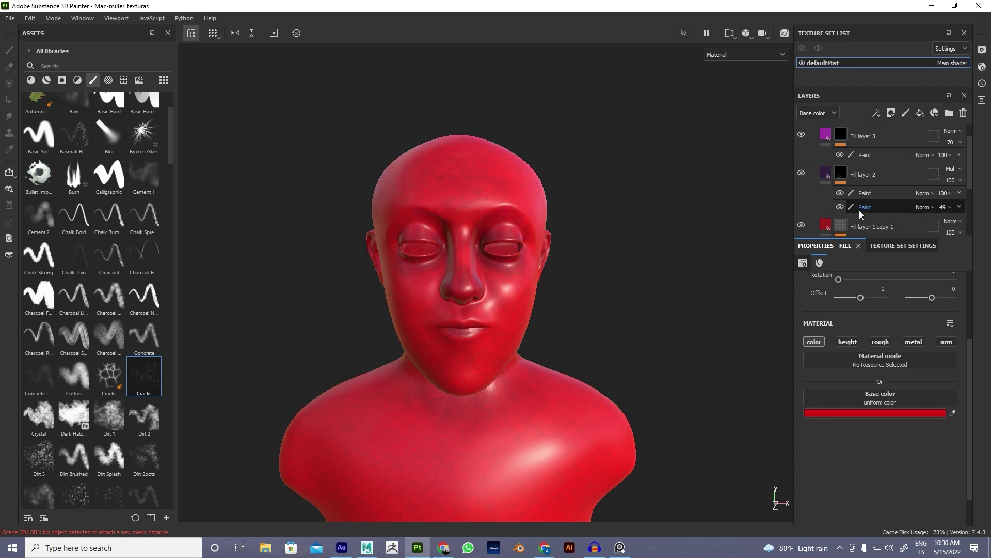
- Select the lower paint effect of Fill layer 2 and turn off symmetry
left_click(843, 207)
scroll(806, 166, "up", 1)
left_click(581, 33)
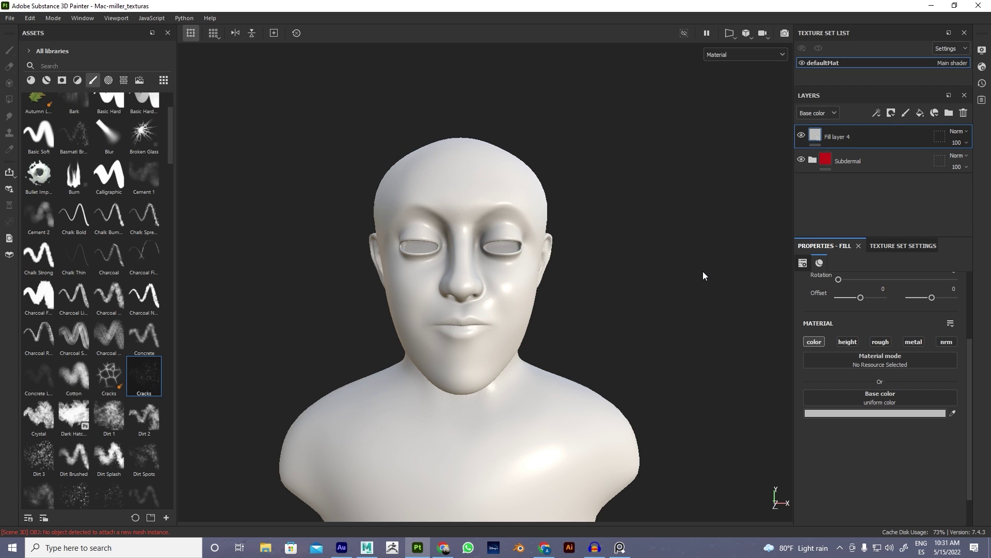
- Bring up the reference photo board, zoom in on the face in the dark cap, and shrink the modelling window so both are visible
left_click(620, 546)
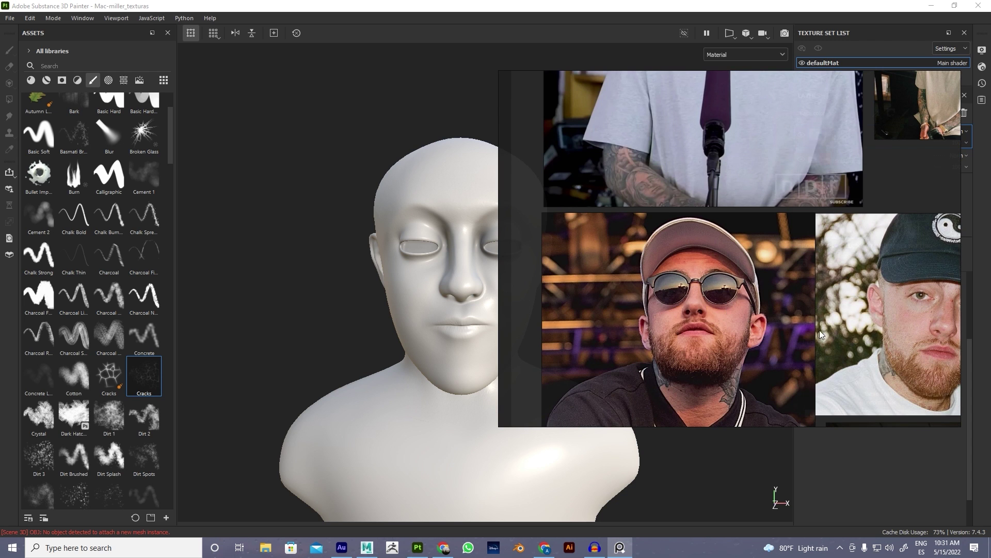
scroll(772, 295, "up", 3)
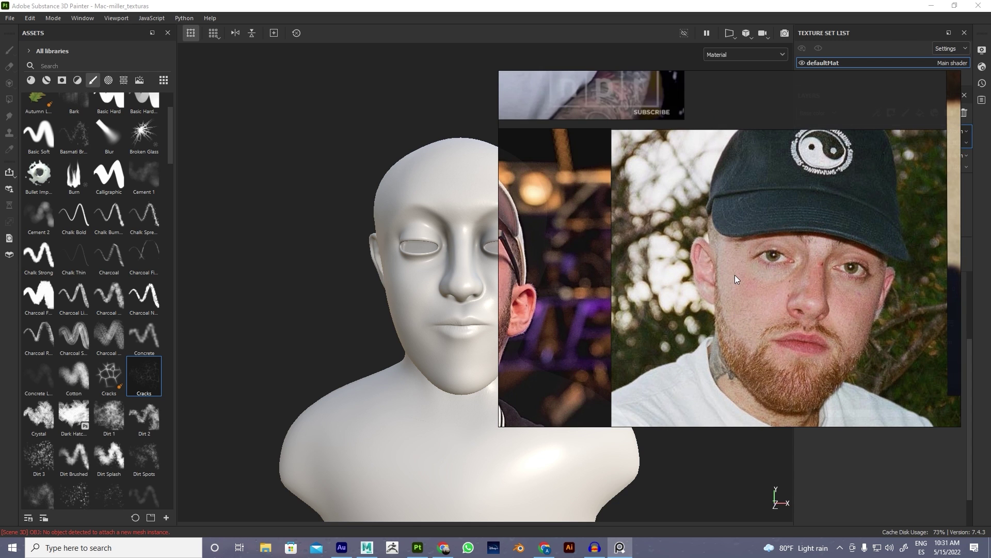
left_click(401, 323)
left_click(955, 6)
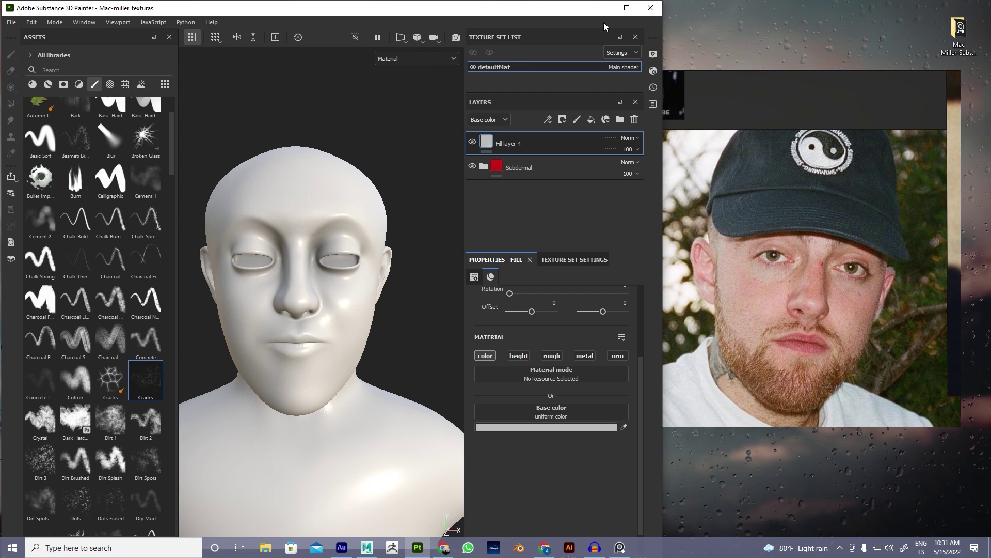
- Set Fill layer 4's base color to the light skin tone sampled from the cheek in the reference photo
left_click(590, 427)
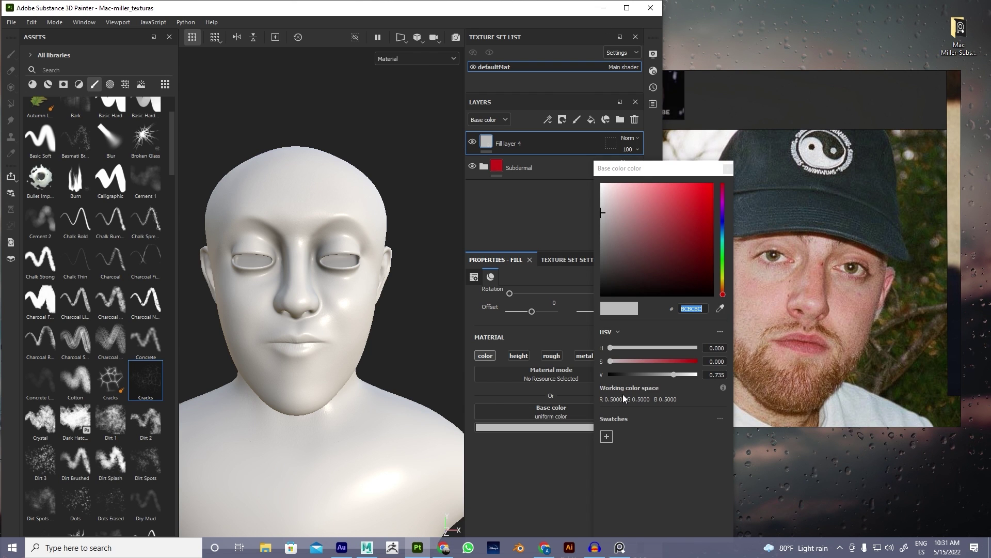
left_click(566, 427)
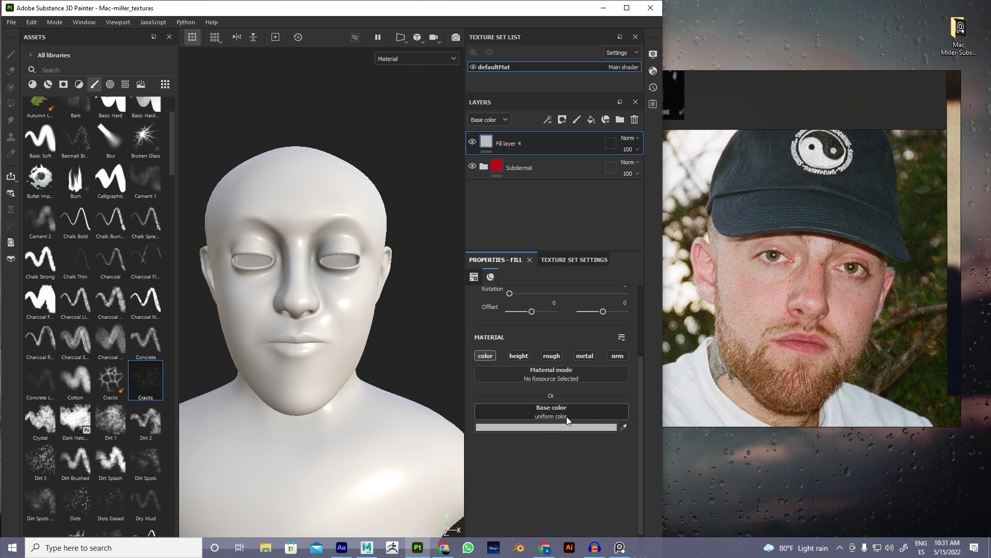
left_click(588, 428)
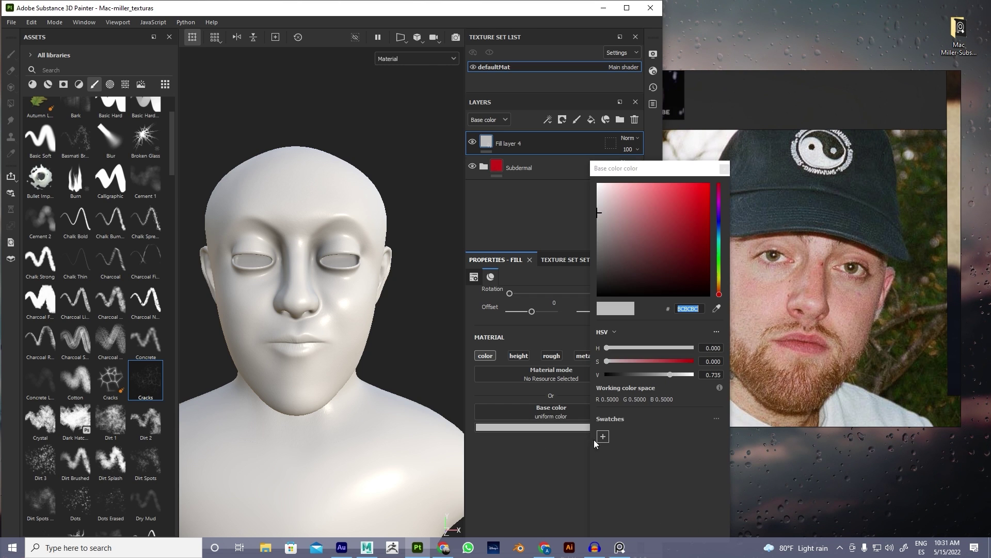
left_click(717, 309)
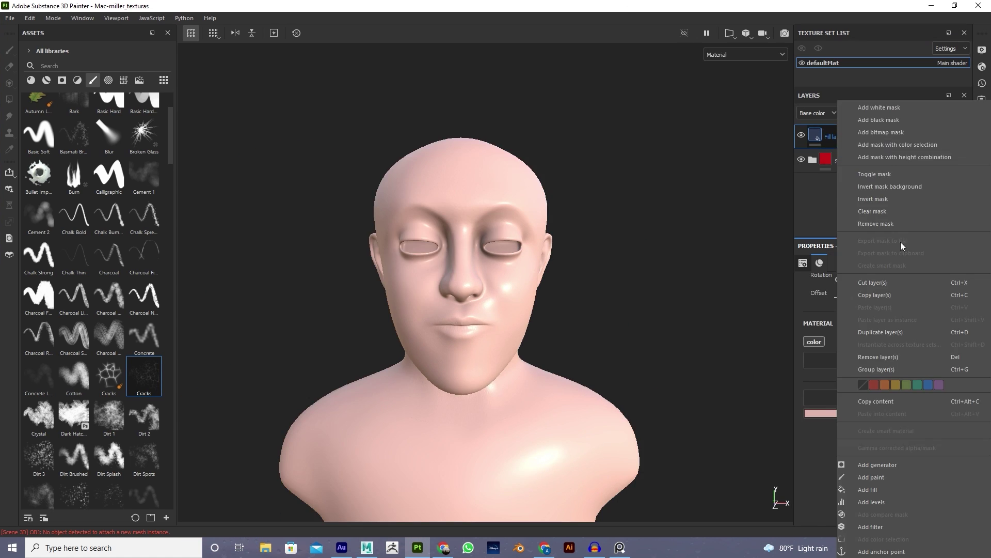
- Give Fill layer 4 a black mask and add a paint effect to that mask
left_click(853, 104)
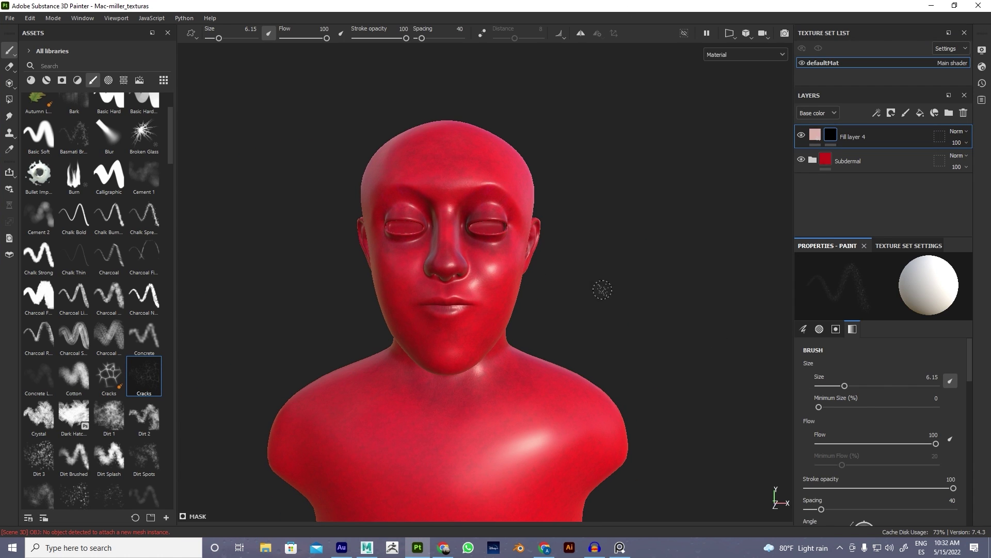
right_click(852, 136)
left_click(896, 352)
- Search the brushes for dirt, choose the Dirt Spots variant below Dirt 3, and turn on symmetry
left_click(77, 66)
type("dirt")
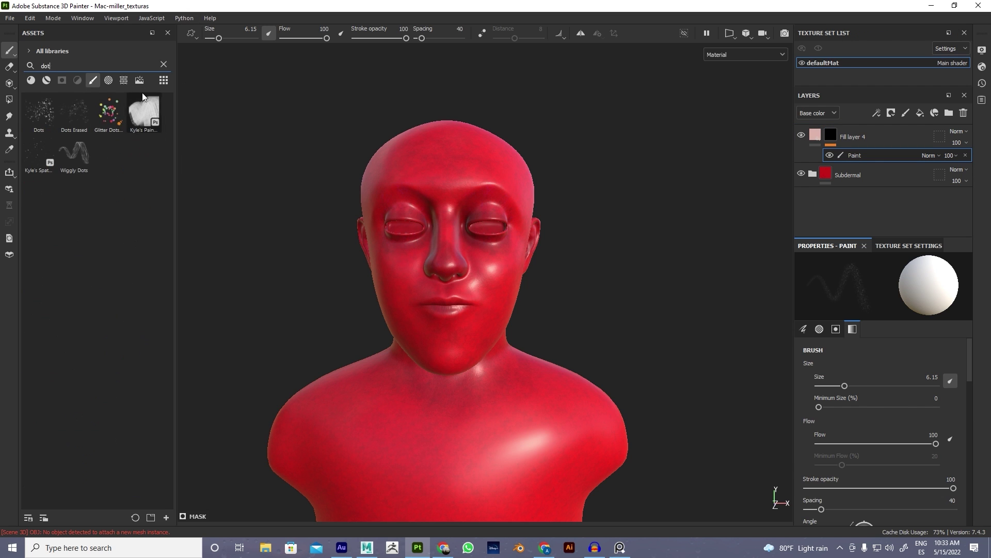
left_click(144, 233)
left_click(73, 195)
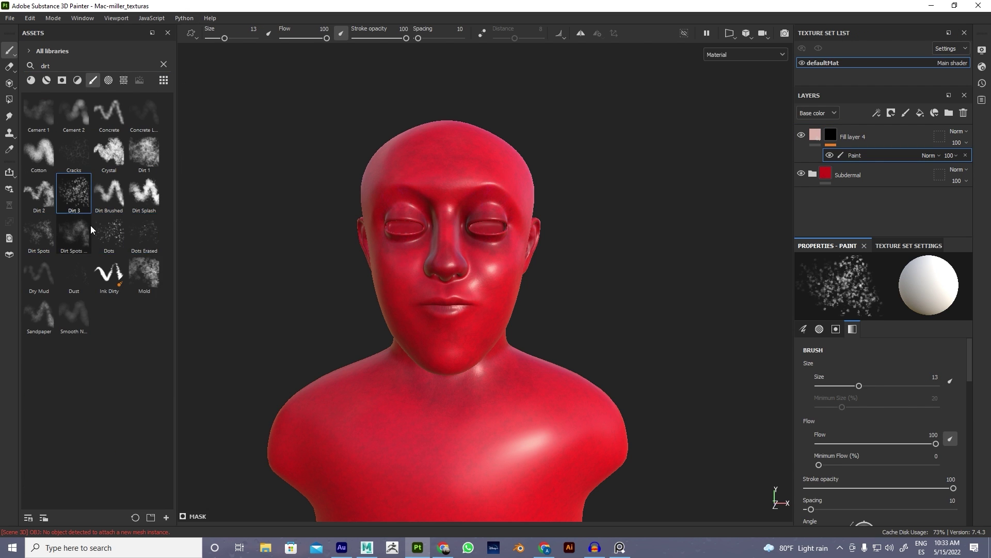
left_click(74, 233)
left_click(581, 33)
- Paint the light skin tone symmetrically over the neck, upper chest and shoulders with the speckled brush at size 24.7
left_click_drag(535, 339, 495, 336, "alt")
scroll(495, 335, "up", 3)
right_click_drag(475, 361, 496, 361, "ctrl")
mouse_move(382, 433)
left_mouse_down()
mouse_move(492, 390)
mouse_move(372, 382)
left_mouse_up()
left_click_drag(387, 371, 408, 332)
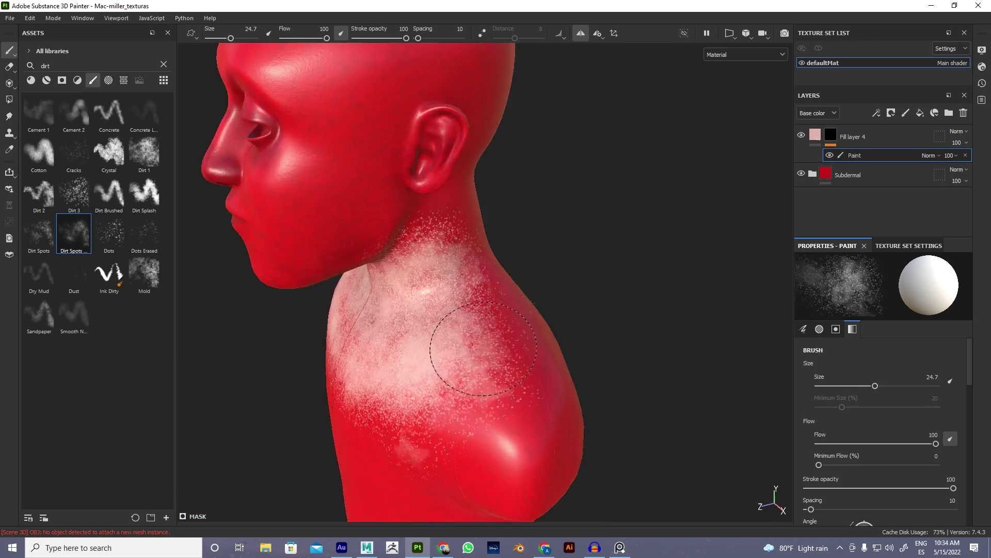
- Cover the head, face and remaining shoulder areas with speckled light skin, letting red undertones show through Fill layer 4's mask
left_click_drag(516, 320, 403, 310, "alt")
left_click_drag(465, 289, 496, 361)
left_click_drag(496, 196, 464, 248)
mouse_move(414, 217)
left_mouse_down("alt")
mouse_move(557, 228)
mouse_move(496, 268)
left_mouse_up("alt")
mouse_move(485, 279)
left_mouse_down()
mouse_move(430, 359)
mouse_move(444, 455)
left_mouse_up()
mouse_move(465, 170)
left_mouse_down()
mouse_move(531, 204)
mouse_move(487, 206)
left_mouse_up()
right_click_drag(487, 206, 732, 217, "alt")
left_click_drag(733, 216, 646, 222, "alt")
right_click_drag(465, 207, 428, 207, "ctrl")
mouse_move(428, 206)
left_mouse_down()
mouse_move(395, 134)
mouse_move(455, 217)
mouse_move(514, 269)
mouse_move(477, 247)
left_mouse_up()
right_click_drag(478, 247, 434, 243, "alt")
mouse_move(563, 362)
left_mouse_down()
mouse_move(443, 111)
mouse_move(464, 248)
left_mouse_up()
left_click_drag(392, 310, 465, 356)
right_click_drag(465, 356, 506, 357, "ctrl")
mouse_move(619, 217)
left_mouse_down("alt")
mouse_move(536, 188)
mouse_move(645, 233)
left_mouse_up("alt")
mouse_move(490, 341)
left_mouse_down()
mouse_move(588, 373)
mouse_move(475, 320)
mouse_move(474, 303)
mouse_move(571, 254)
mouse_move(528, 264)
mouse_move(609, 278)
left_mouse_up()
right_click_drag(511, 289, 556, 290, "ctrl")
mouse_move(555, 290)
left_mouse_down()
mouse_move(568, 258)
mouse_move(516, 206)
mouse_move(495, 235)
mouse_move(454, 248)
mouse_move(549, 312)
left_mouse_up()
scroll(548, 312, "down", 3)
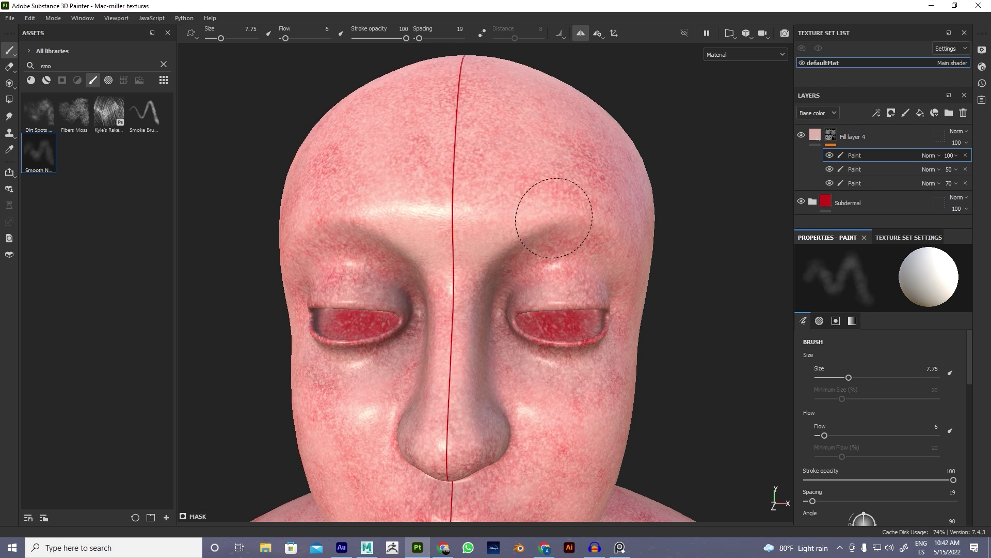
- Soften the red speckles across the forehead, face, neck and upper chest in the top paint effect with the smooth noise brush at flow 6
mouse_move(465, 182)
left_mouse_down("alt")
mouse_move(500, 239)
mouse_move(525, 222)
mouse_move(488, 193)
left_mouse_up("alt")
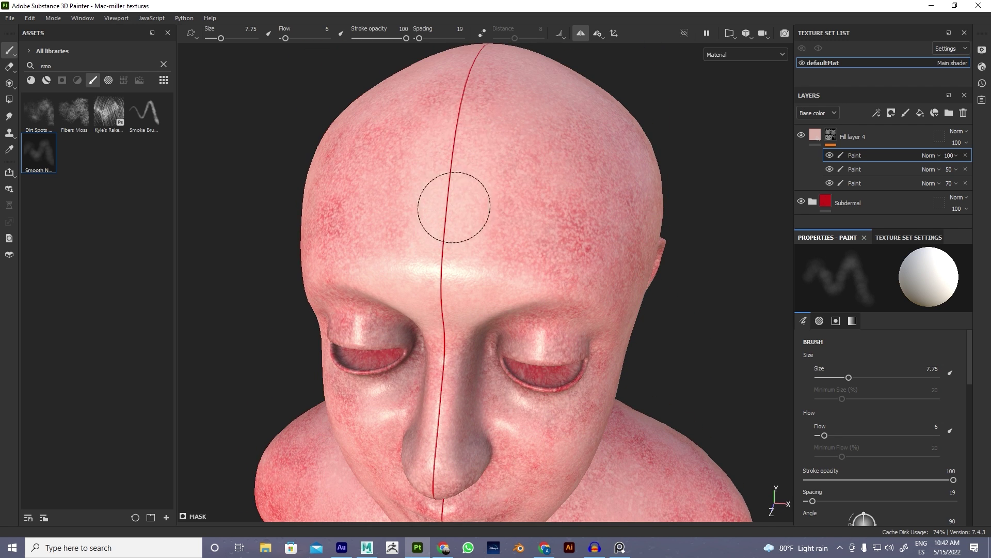
left_click_drag(528, 203, 552, 258, "alt")
left_click_drag(630, 239, 580, 259)
mouse_move(561, 215)
left_mouse_down("alt")
mouse_move(365, 221)
mouse_move(310, 248)
mouse_move(365, 122)
mouse_move(387, 320)
mouse_move(349, 177)
mouse_move(429, 133)
mouse_move(706, 240)
mouse_move(482, 326)
mouse_move(580, 326)
mouse_move(467, 224)
mouse_move(545, 232)
mouse_move(589, 303)
mouse_move(622, 306)
mouse_move(454, 256)
left_mouse_up("alt")
right_click_drag(455, 256, 491, 257, "ctrl")
left_click_drag(492, 257, 599, 336, "alt")
right_click_drag(599, 336, 557, 366, "alt")
left_click_drag(556, 365, 719, 381, "alt")
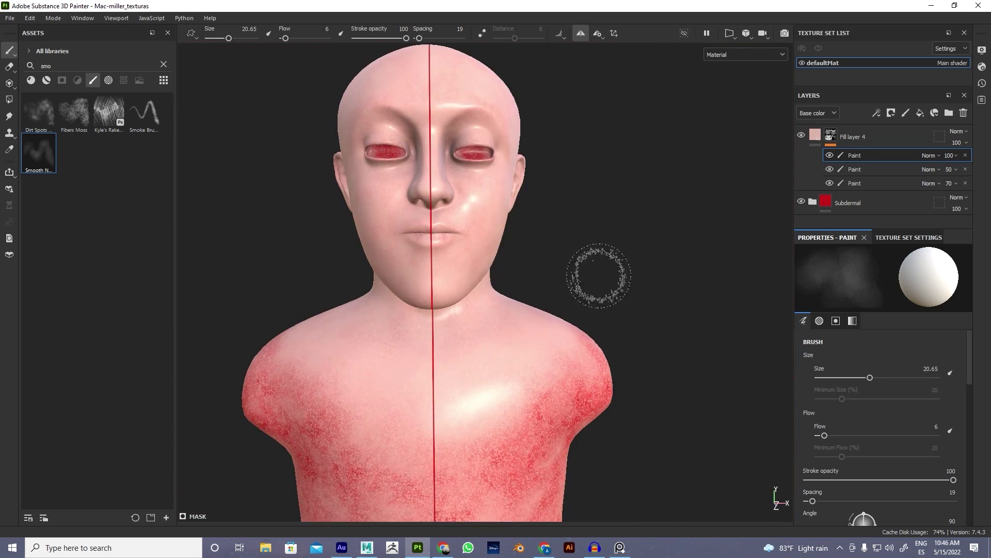
left_click_drag(590, 139, 516, 154, "alt")
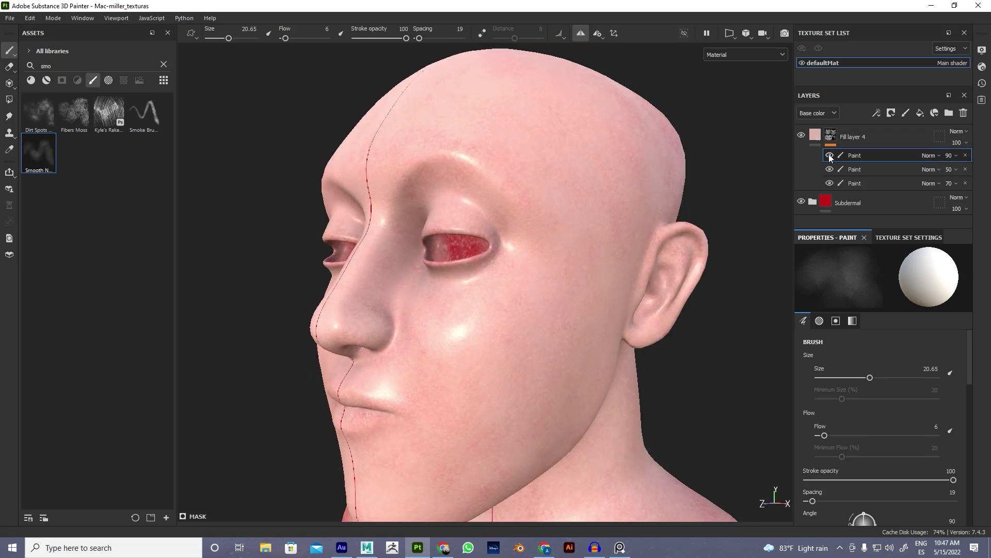
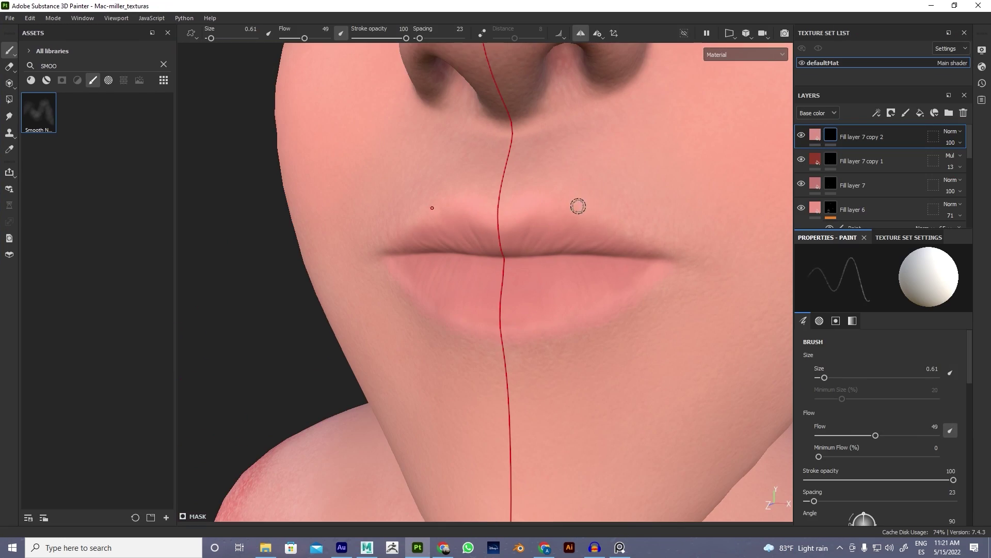
- Paint light pink along the upper lip's edge and mouth corners in Fill layer 7 copy 2's mask, with symmetry at brush size 0.61
mouse_move(578, 206)
left_mouse_down("alt")
mouse_move(576, 250)
mouse_move(584, 205)
left_mouse_up("alt")
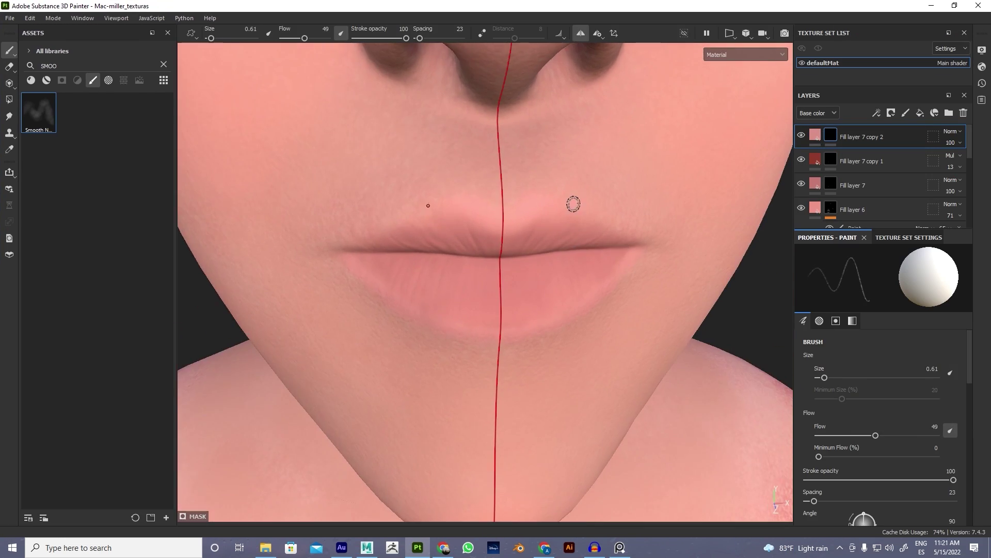
left_click_drag(604, 264, 515, 187, "alt")
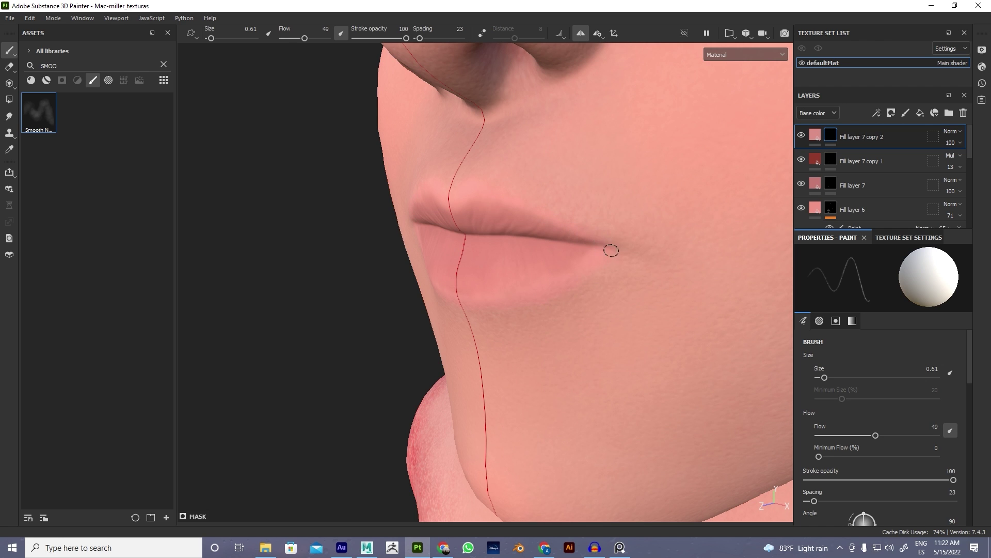
left_click_drag(586, 243, 684, 213, "alt")
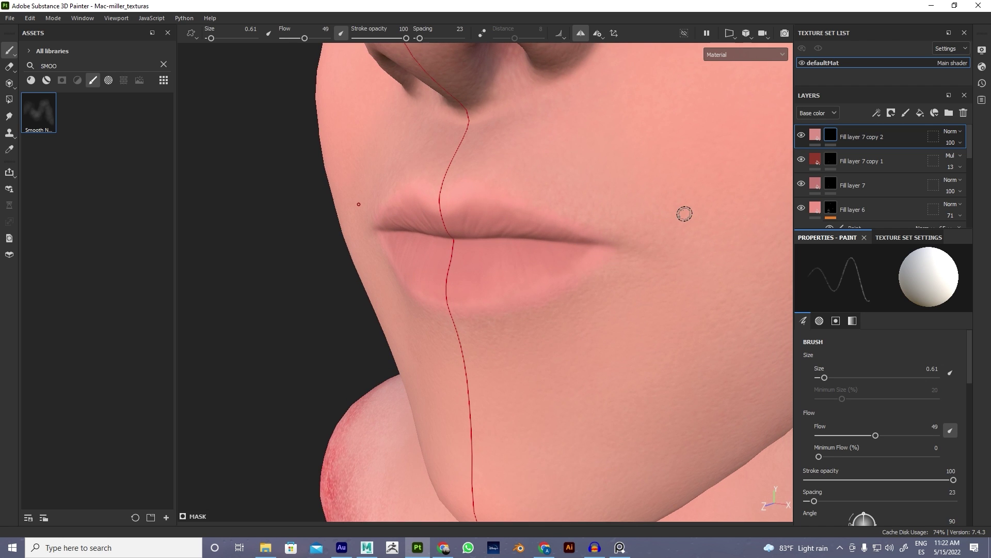
- Build up the light pink tone around the lower lip's rim and upper lip edge with the brush at size 1.99 and flow 49
left_click_drag(545, 285, 521, 285, "alt")
right_click_drag(520, 292, 530, 292, "ctrl")
mouse_move(471, 305)
left_mouse_down()
mouse_move(447, 303)
mouse_move(474, 302)
left_mouse_up()
mouse_move(474, 302)
right_mouse_down("ctrl")
mouse_move(469, 289)
mouse_move(487, 287)
right_mouse_up("ctrl")
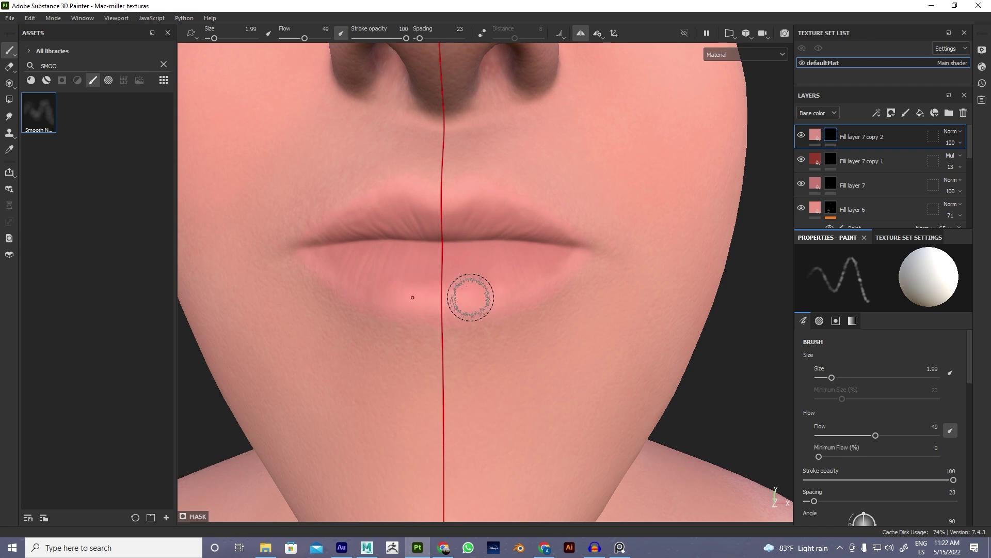
mouse_move(533, 285)
left_mouse_down()
mouse_move(564, 262)
mouse_move(532, 279)
left_mouse_up()
mouse_move(516, 215)
left_mouse_down()
mouse_move(469, 207)
mouse_move(487, 201)
mouse_move(514, 216)
left_mouse_up()
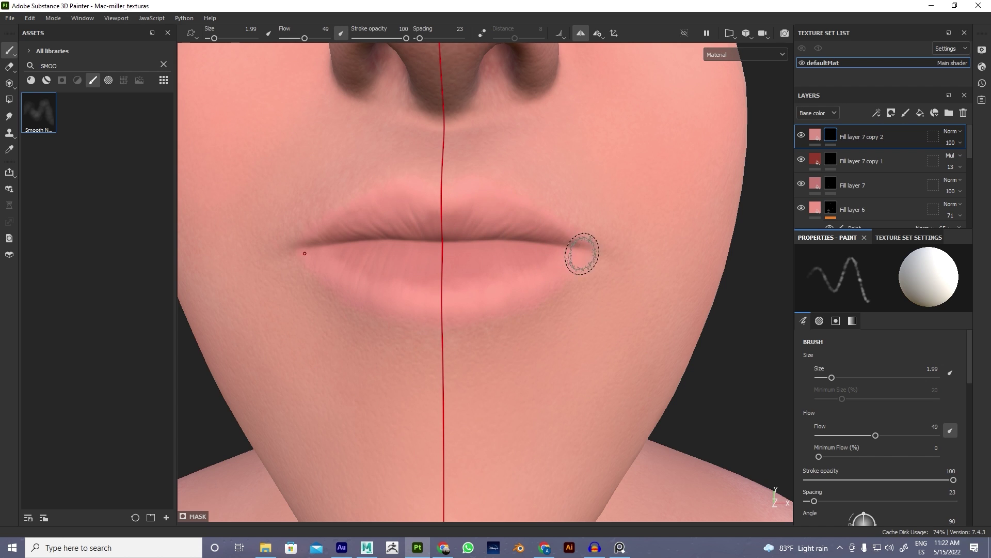
left_click_drag(662, 274, 633, 291, "alt")
left_click_drag(535, 304, 556, 277)
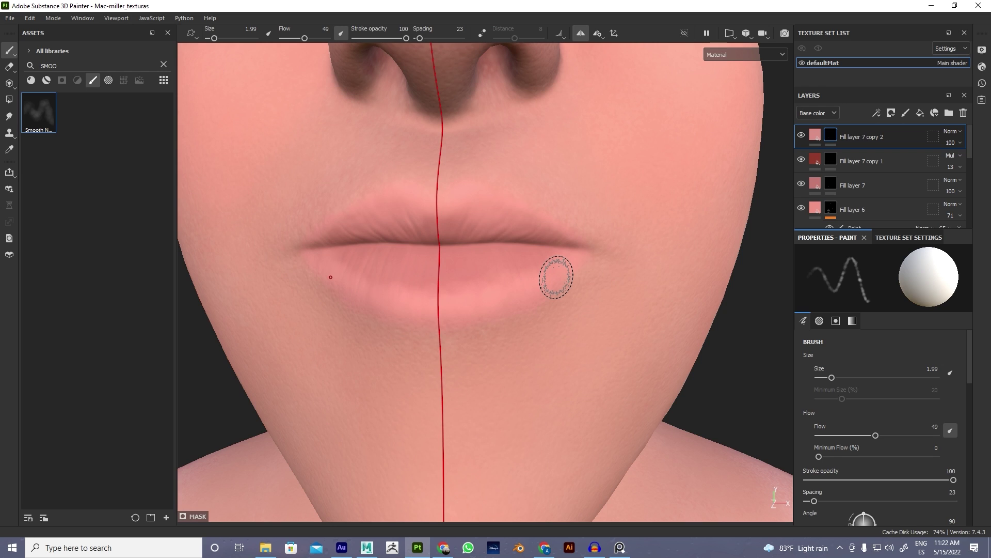
- Add a Blur filter to the mask of Fill layer 7 copy 2
right_click(831, 133)
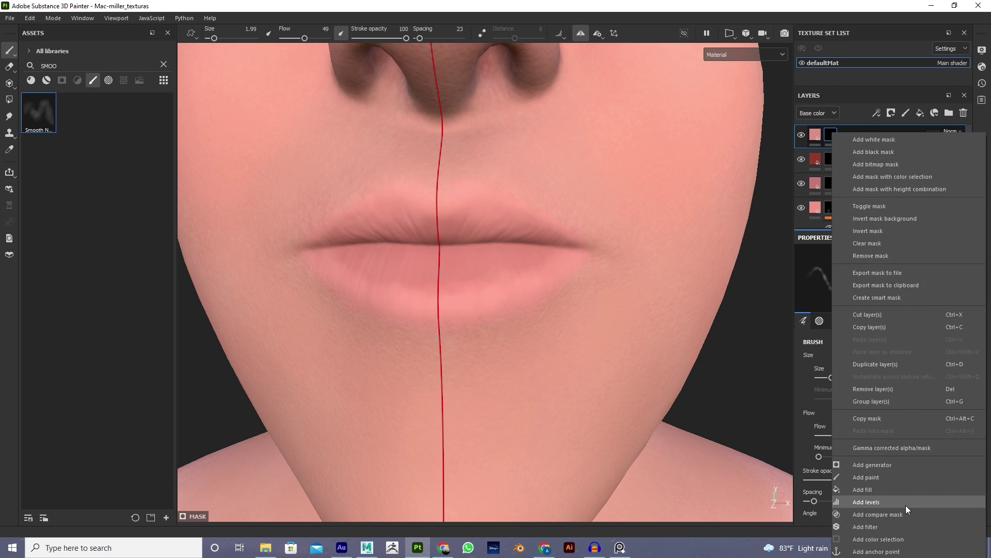
left_click(894, 526)
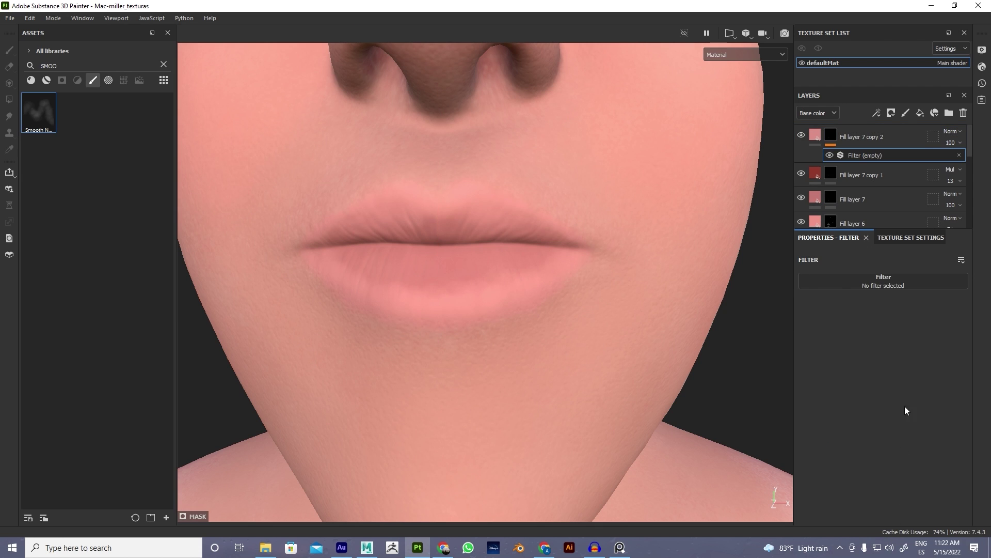
left_click(891, 283)
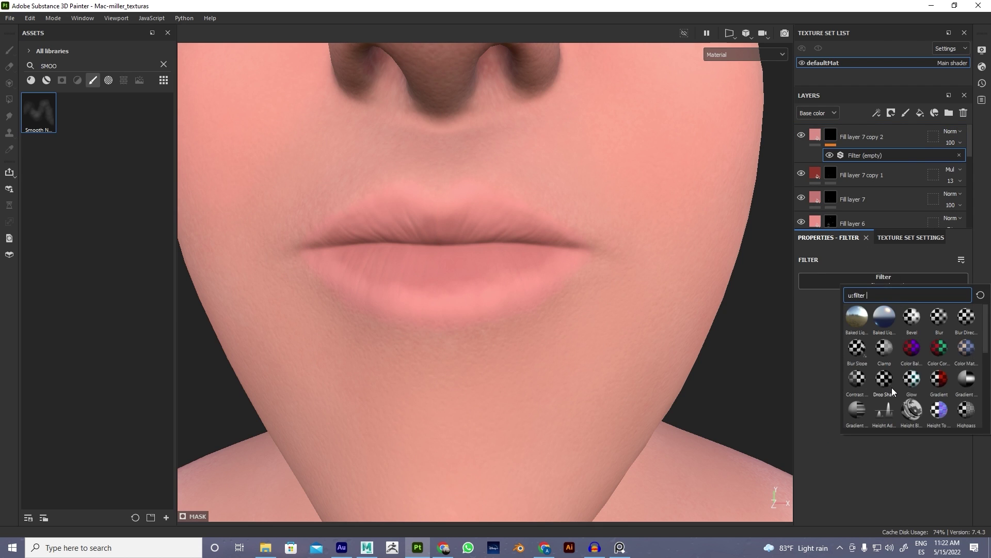
left_click(939, 317)
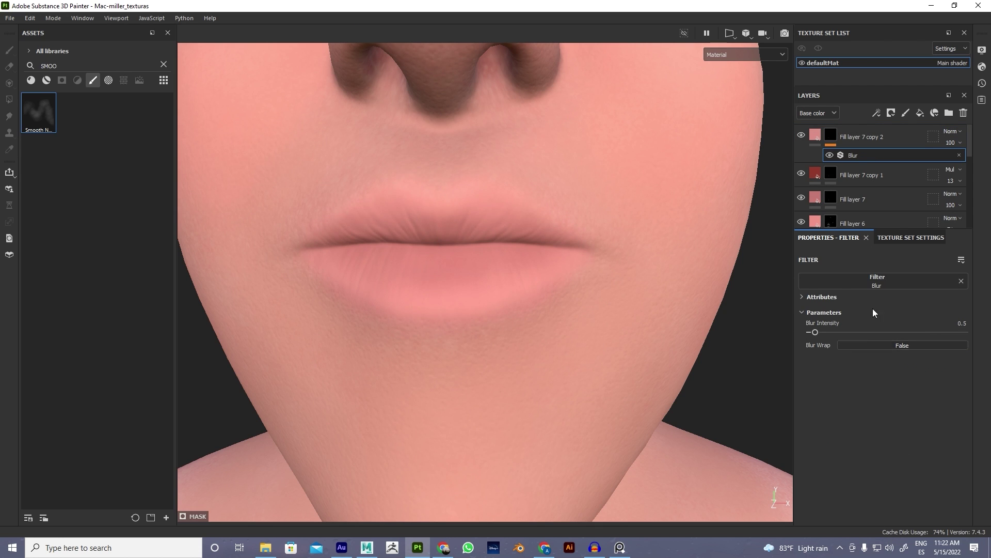
- Set the Blur Intensity on Fill layer 7 copy 2's mask to 0.64, comparing the lips with stronger blurs and the filter off
left_click_drag(814, 332, 848, 331)
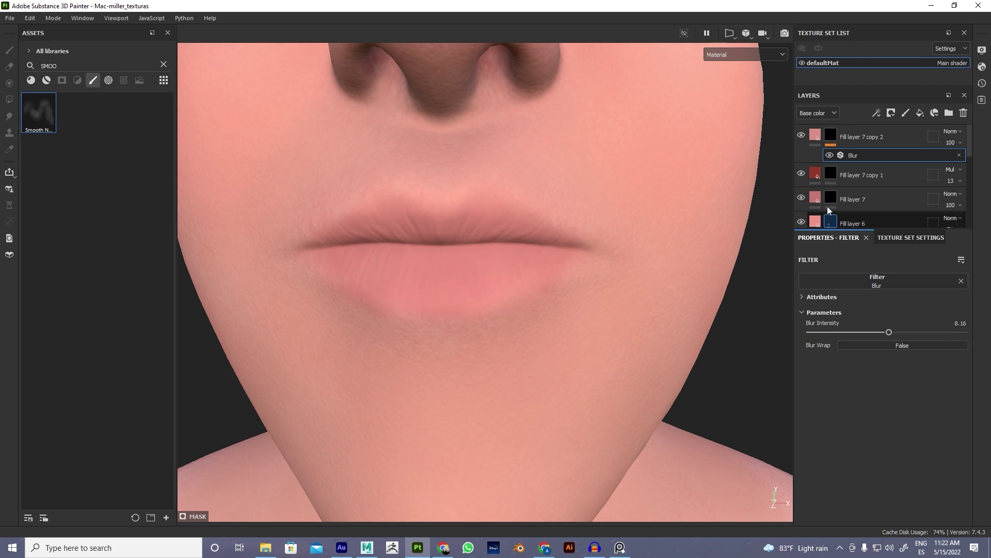
left_click(828, 155)
left_click(828, 156)
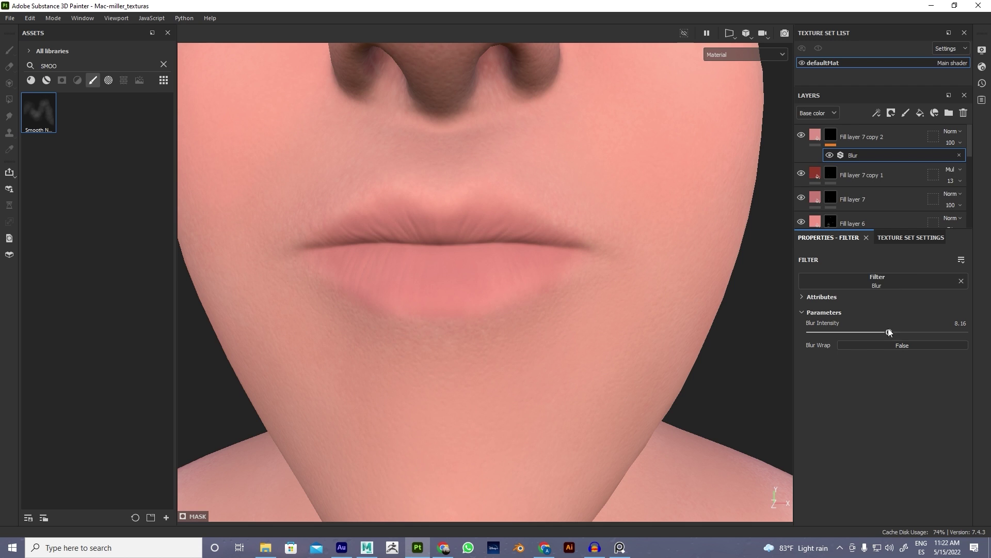
left_click_drag(883, 334, 820, 334)
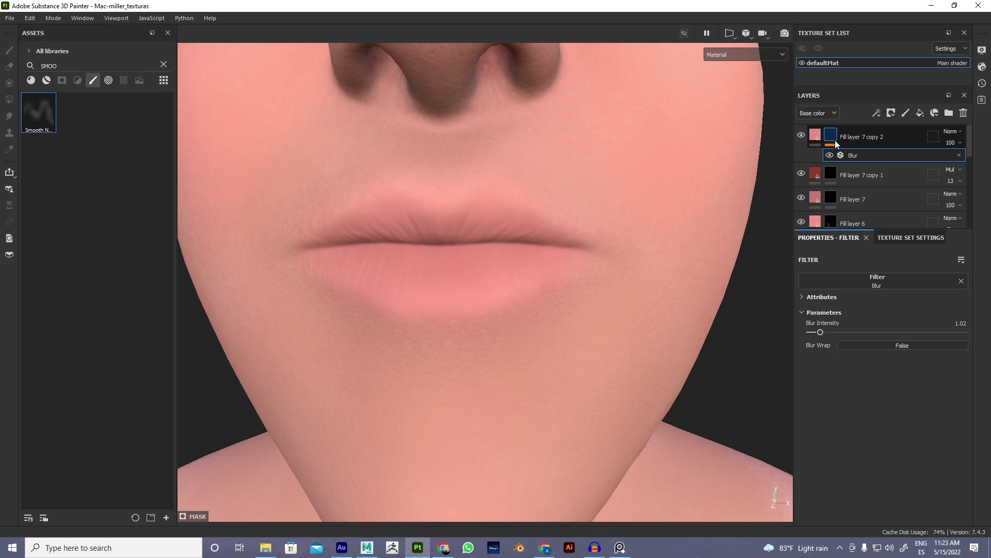
mouse_move(837, 144)
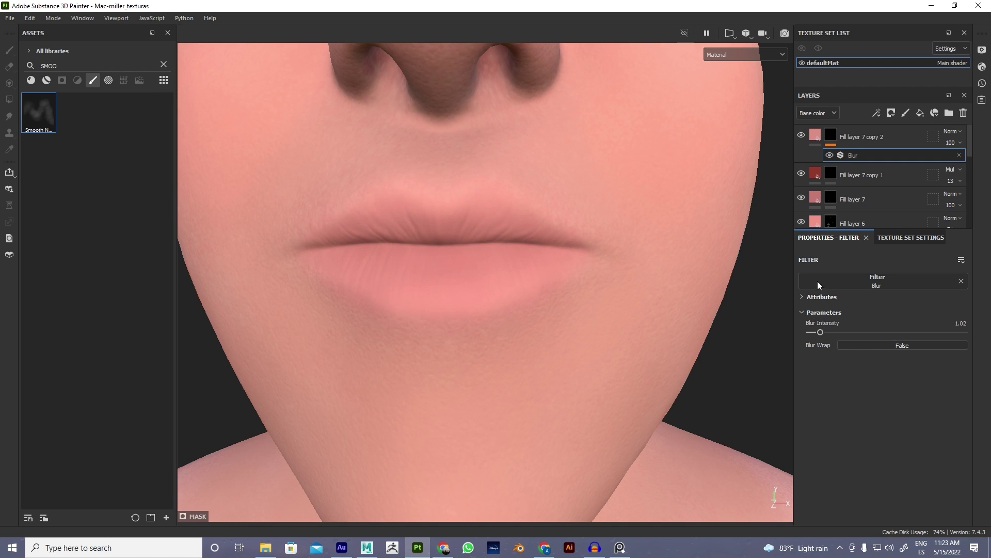
left_click_drag(820, 332, 817, 332)
- Lower Fill layer 7 copy 2's opacity to 19, toggling the layer's visibility to compare its effect on the lips
left_click(961, 142)
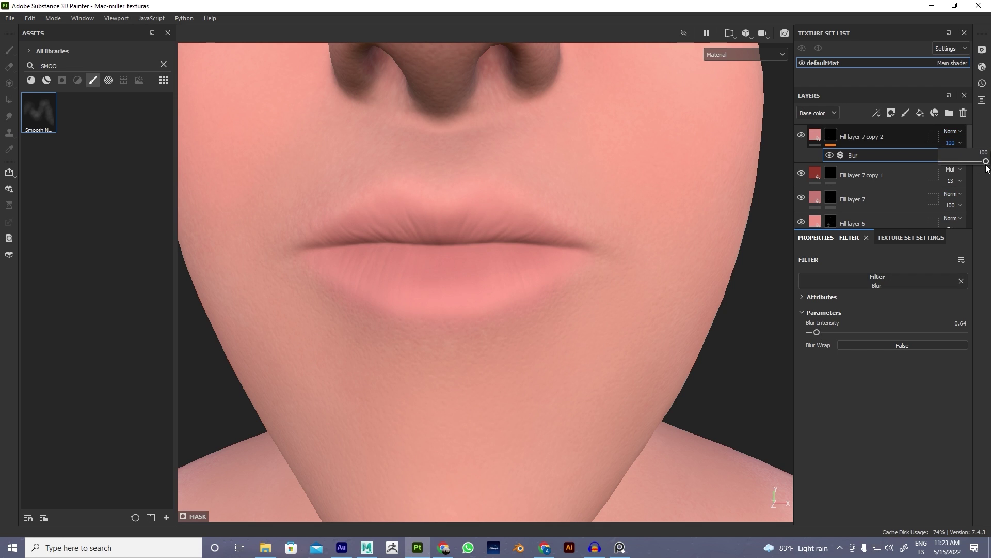
left_click_drag(985, 161, 963, 163)
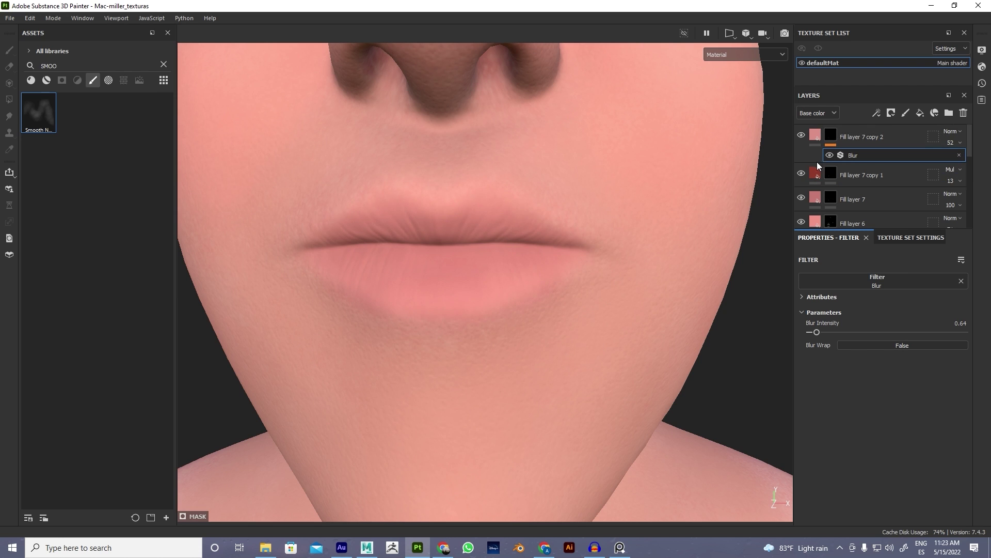
left_click(802, 135)
left_click(801, 136)
left_click(801, 136)
left_click(802, 135)
left_click(802, 135)
left_click(802, 135)
left_click(801, 135)
left_click(801, 136)
left_click_drag(963, 152, 953, 168)
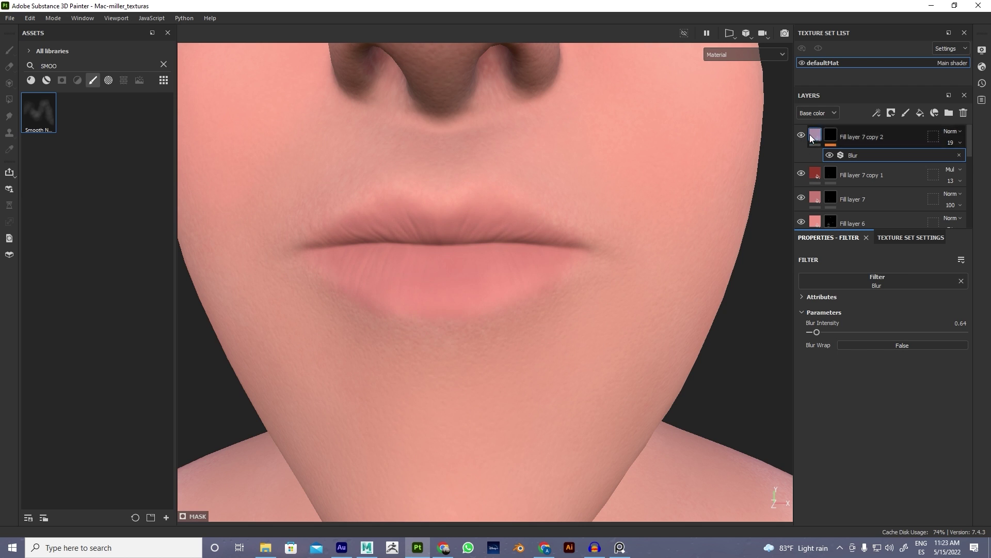
- Check the lips against the whole face and save the project
scroll(535, 281, "down", 10)
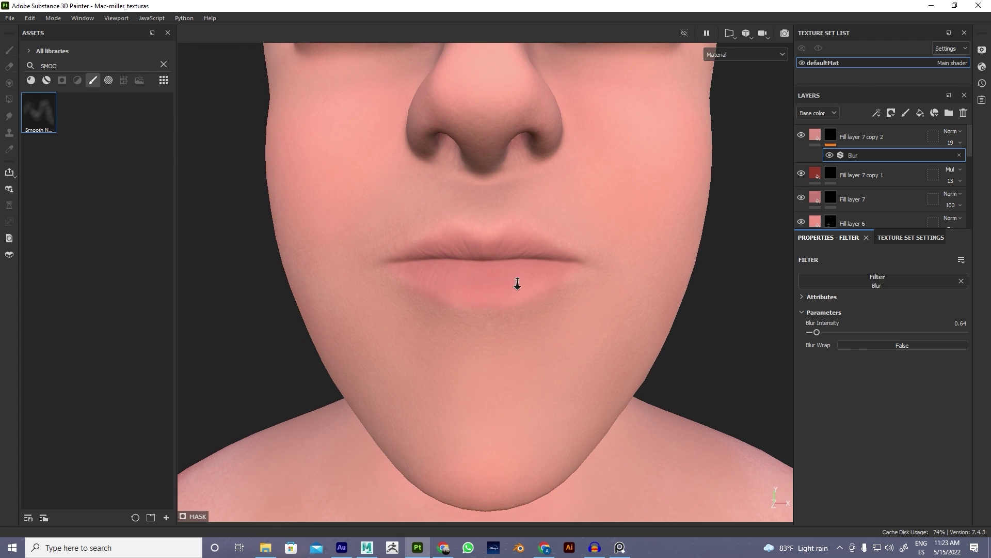
left_click_drag(388, 213, 538, 345, "alt")
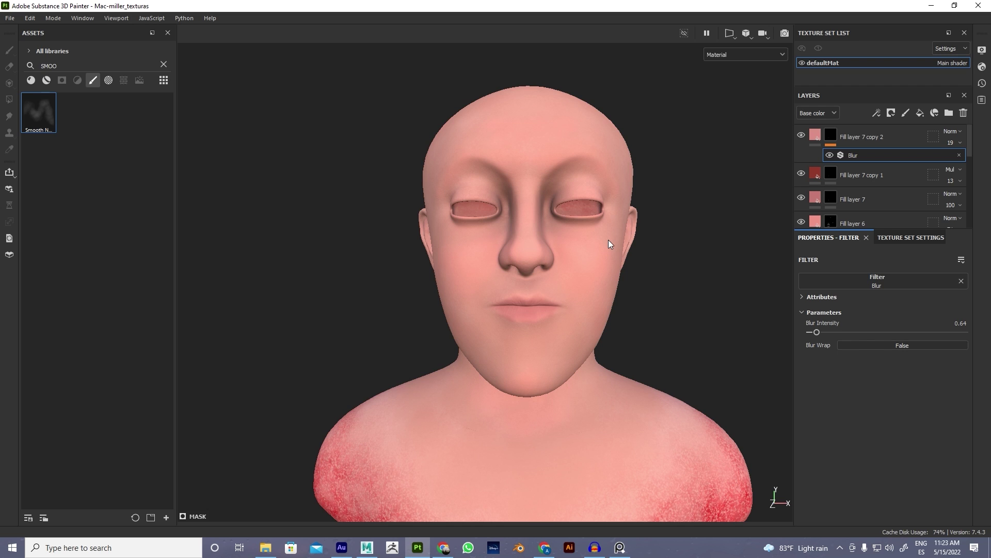
key("ctrl+s")
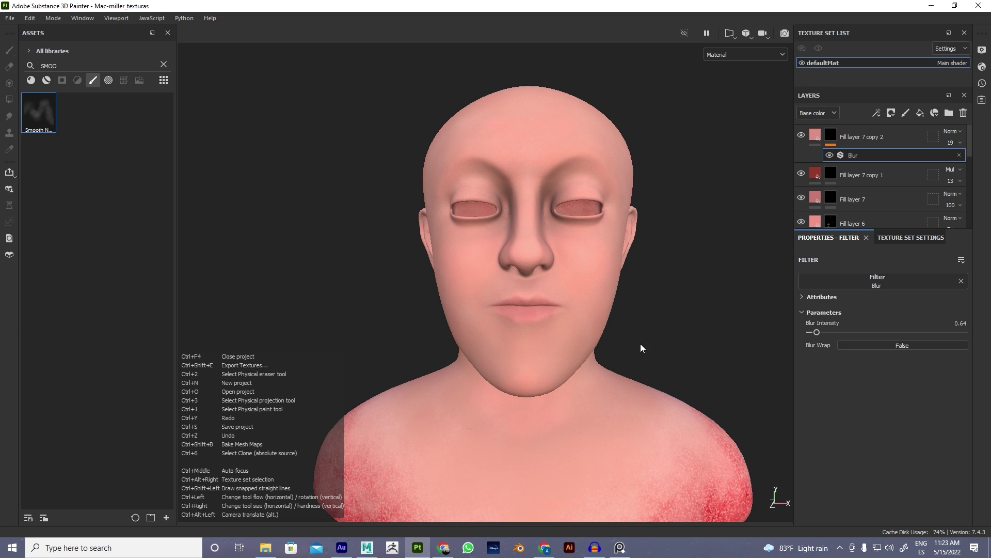
- Examine the skin layers on the head, neck and shoulders from several sides of the bust
left_click_drag(679, 301, 526, 296, "alt")
right_click_drag(527, 296, 790, 237, "alt")
right_click_drag(565, 235, 794, 268, "alt")
middle_click_drag(715, 233, 618, 295, "alt")
left_click_drag(617, 295, 480, 266, "alt")
right_click_drag(573, 263, 691, 265, "alt")
middle_click_drag(691, 264, 602, 268, "alt")
left_click(830, 134)
left_click_drag(534, 149, 712, 155, "alt")
right_click_drag(712, 155, 594, 155, "alt")
right_click(833, 131)
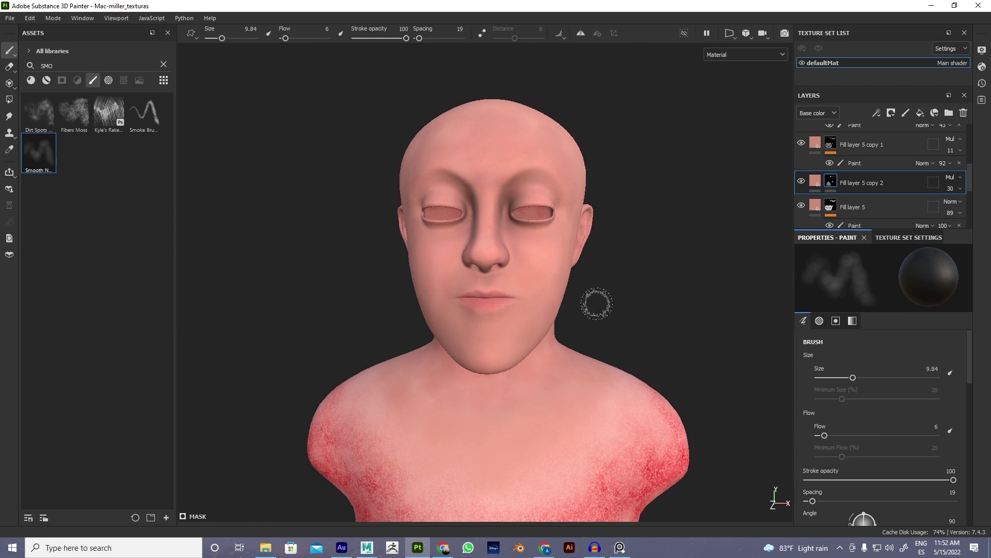
- Bring up the reference board, examine the neck tattoos in the sunglasses portrait, and return to Substance 3D Painter
mouse_move(598, 304)
left_mouse_down("alt")
mouse_move(613, 325)
mouse_move(581, 326)
left_mouse_up("alt")
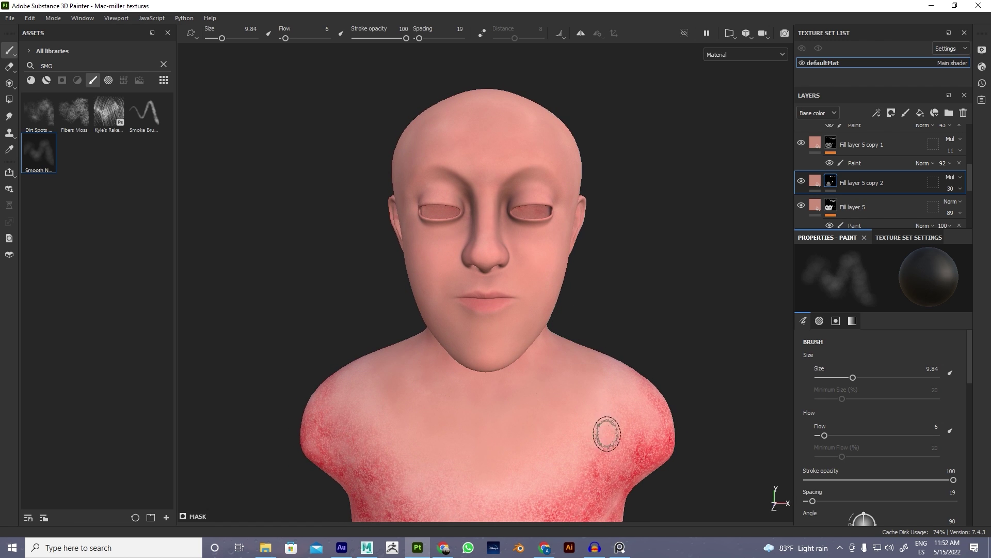
left_click(619, 548)
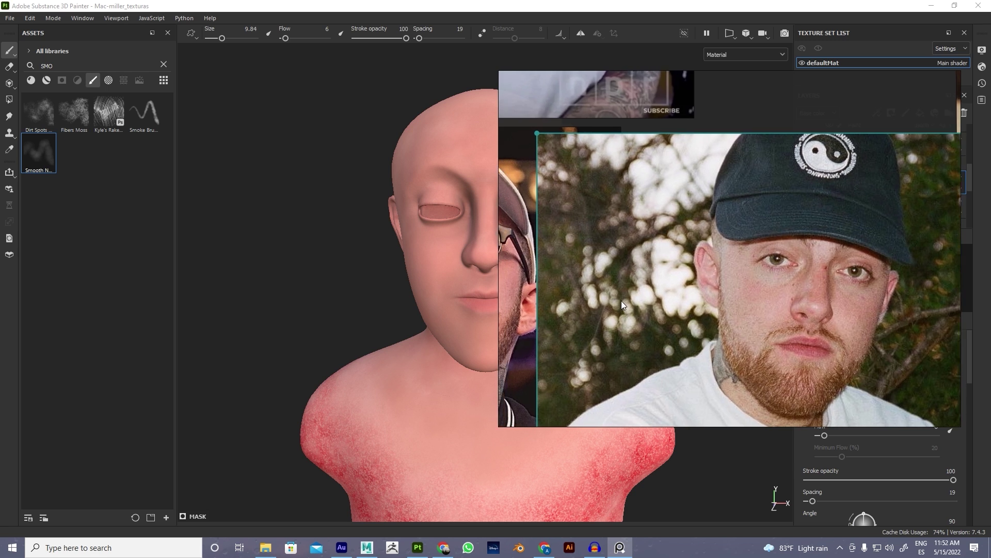
left_click_drag(613, 304, 838, 219)
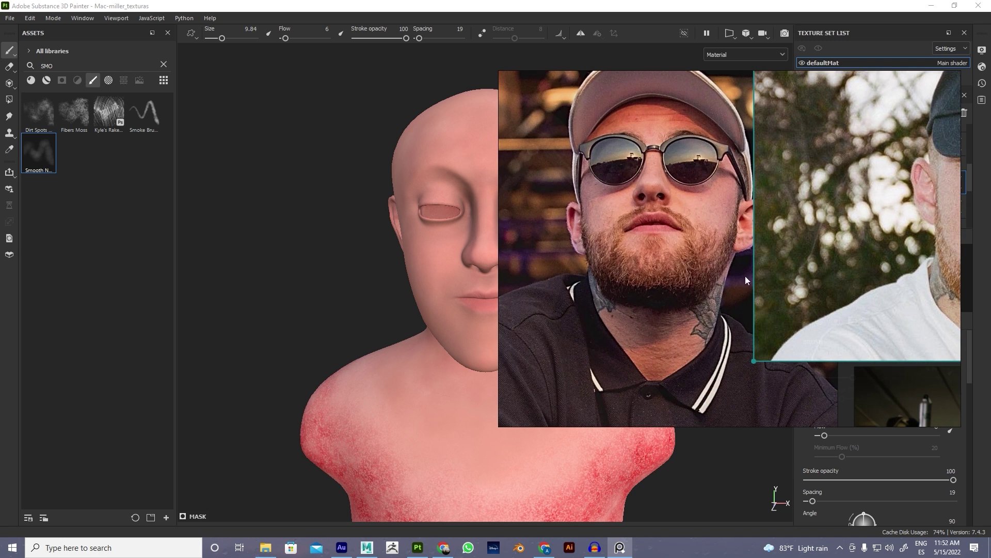
scroll(748, 288, "down", 5)
key("alt+Tab")
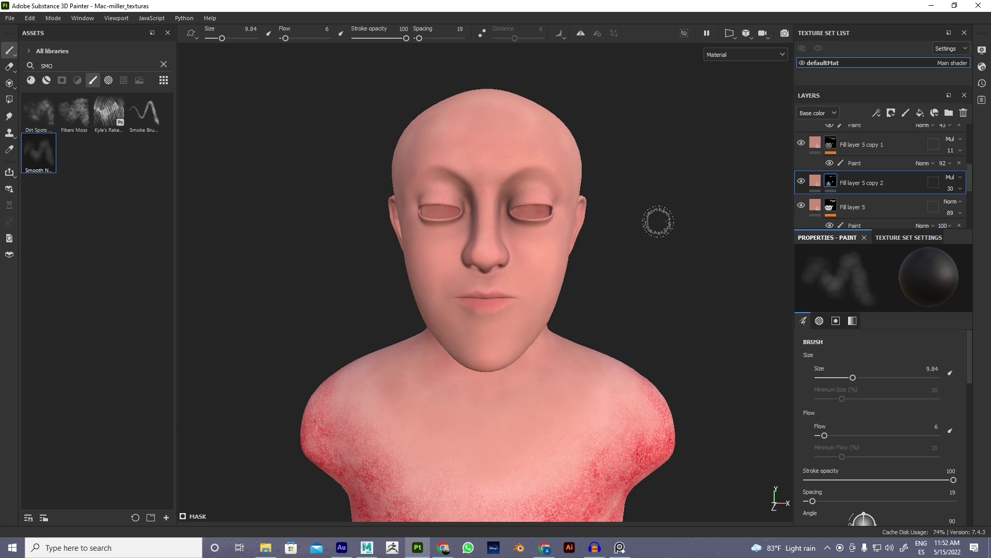
- Add an empty paint layer above Fill layer 7 copy 3
left_click_drag(647, 301, 555, 254, "alt")
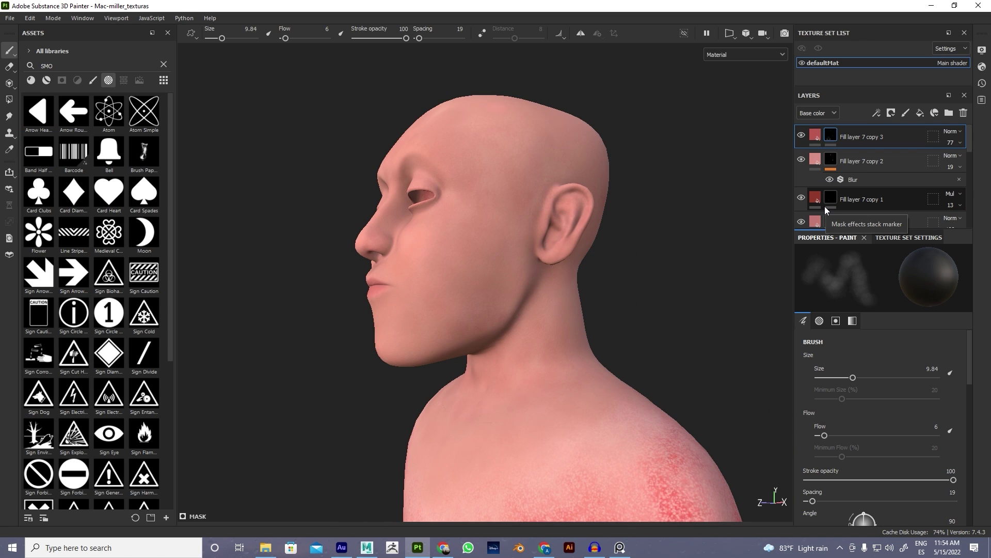
left_click(907, 113)
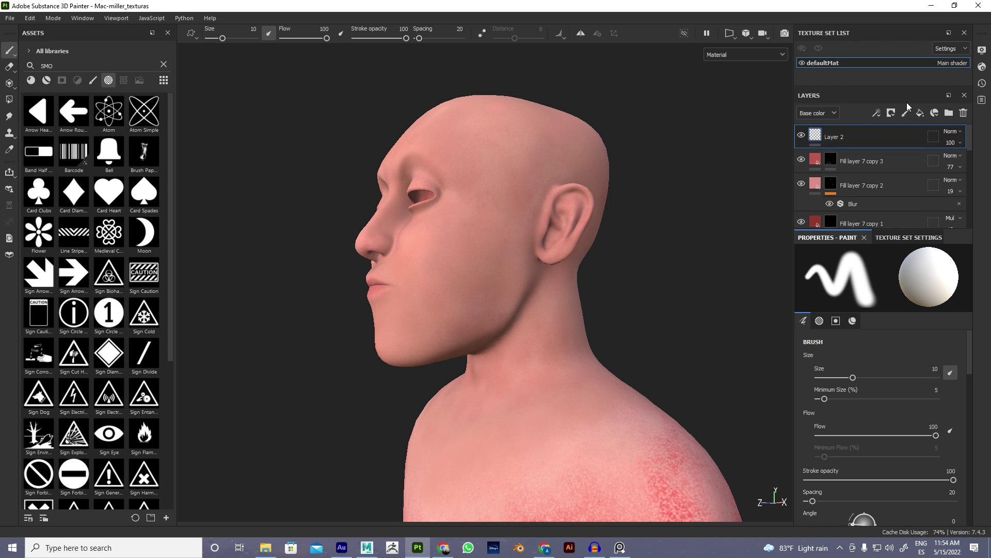
- Shrink the painting window and open the Tatuajes folder inside the desktop project folder to reach the tattoo images
left_click(955, 6)
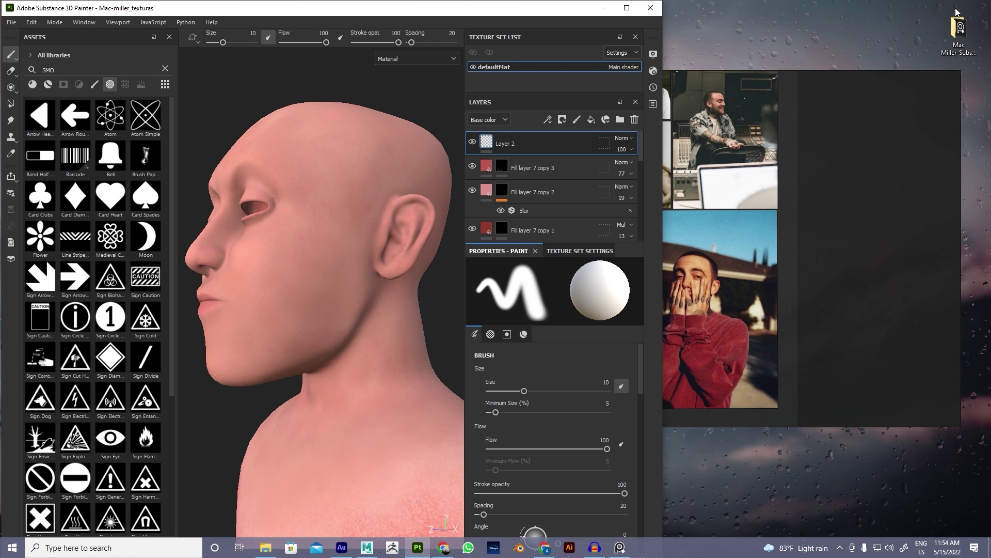
double_click(959, 28)
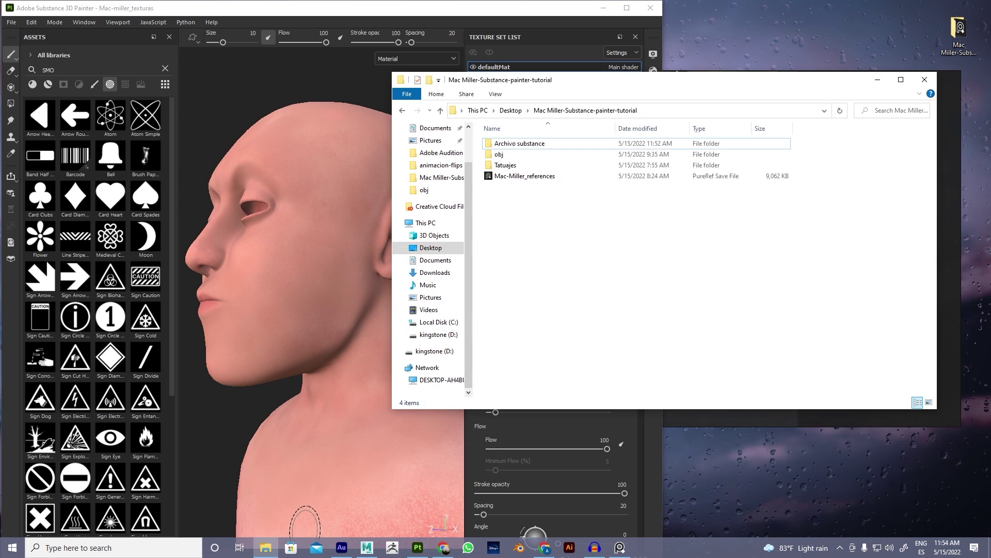
double_click(509, 166)
left_click_drag(615, 182, 524, 229)
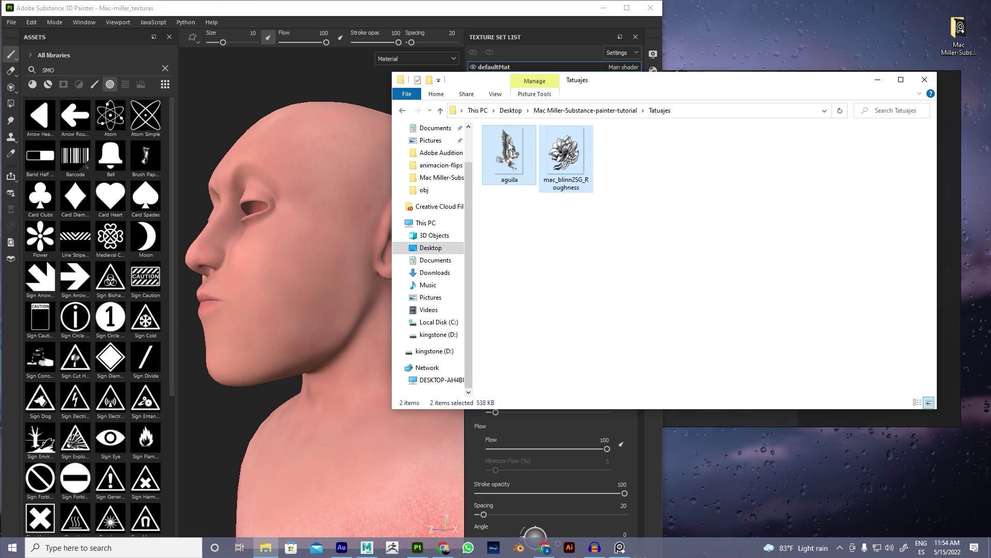
left_click(569, 210)
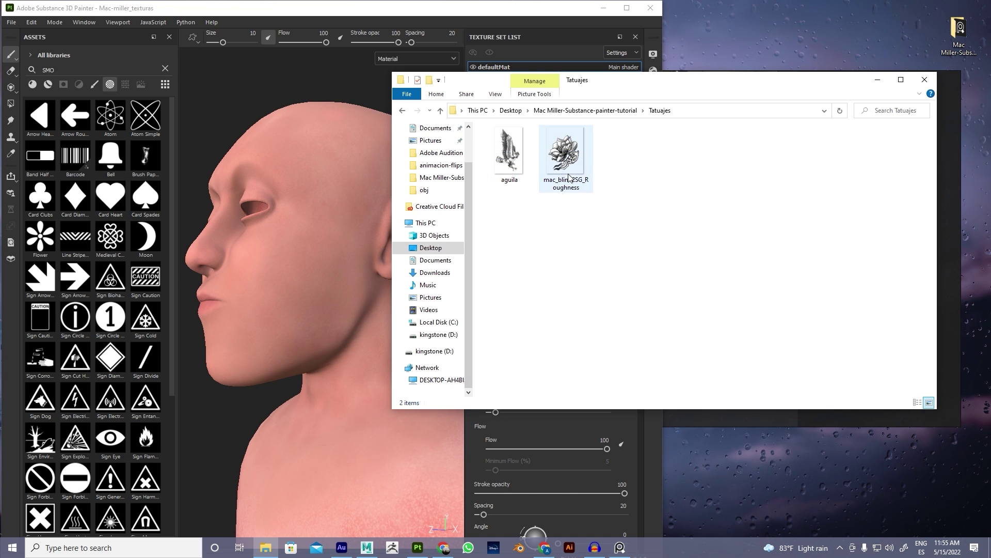
- Import the mac_blinn2SG_Roughness flower image into the current session as a texture, and maximize the painting window
mouse_move(565, 165)
left_mouse_down()
mouse_move(514, 226)
mouse_move(125, 300)
left_mouse_up()
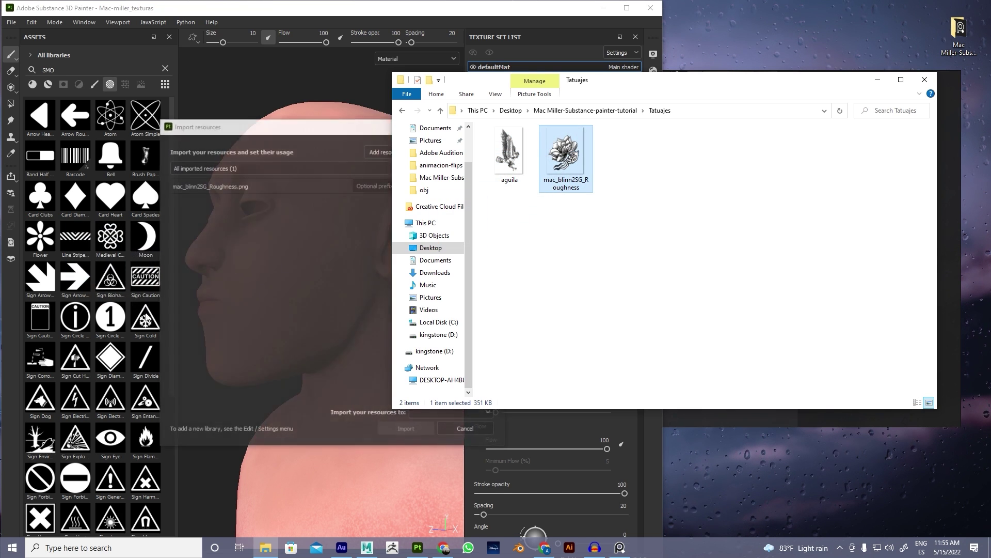
left_click(587, 39)
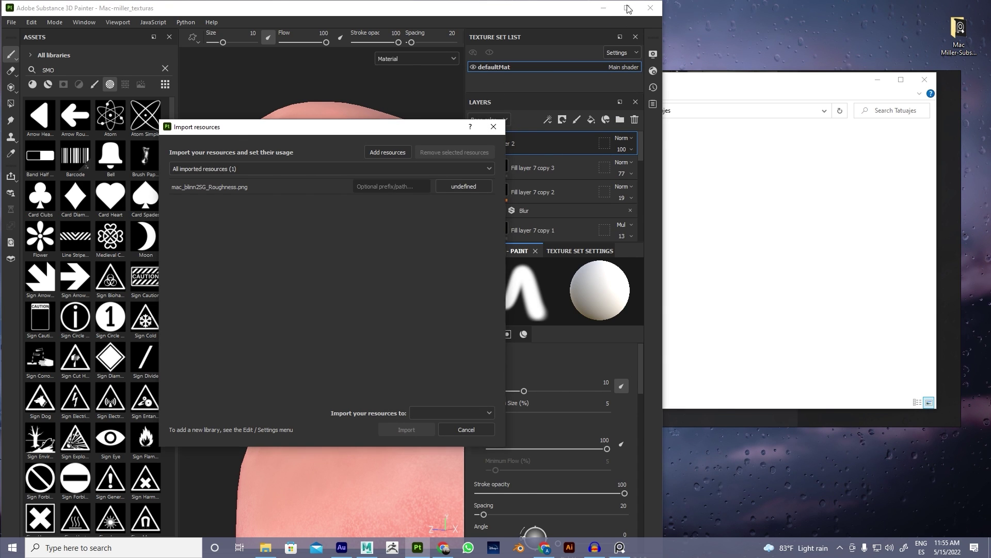
left_click(488, 413)
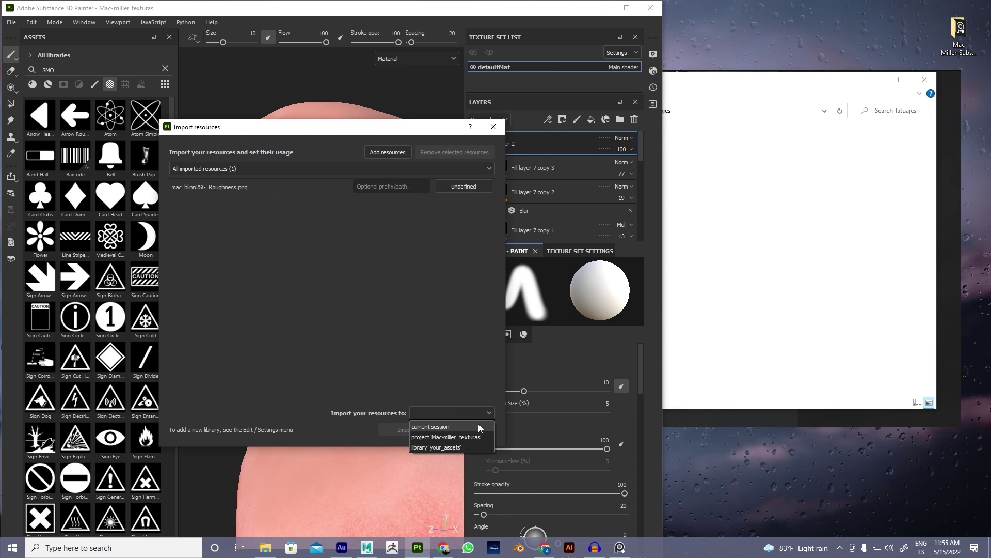
left_click(449, 427)
left_click(490, 170)
left_click(477, 182)
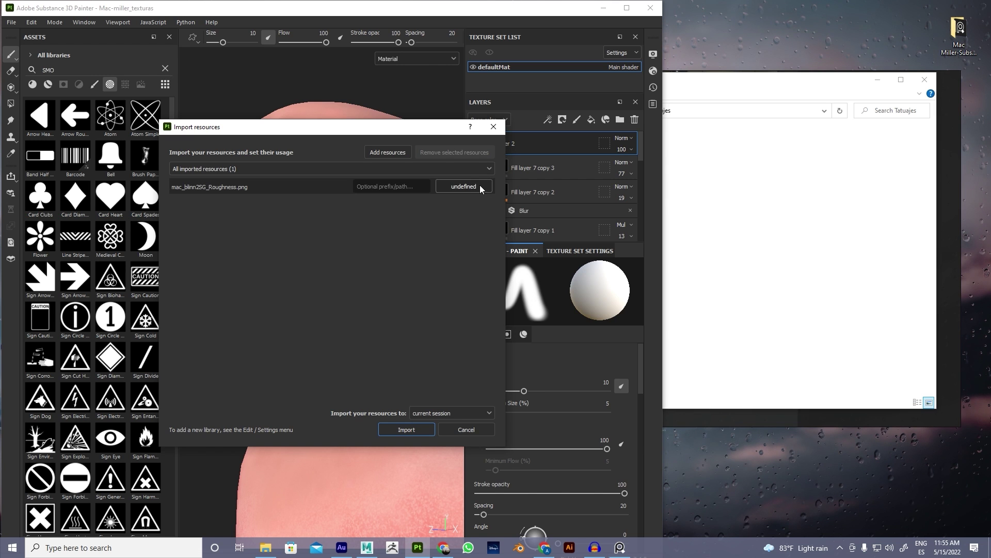
left_click(480, 186)
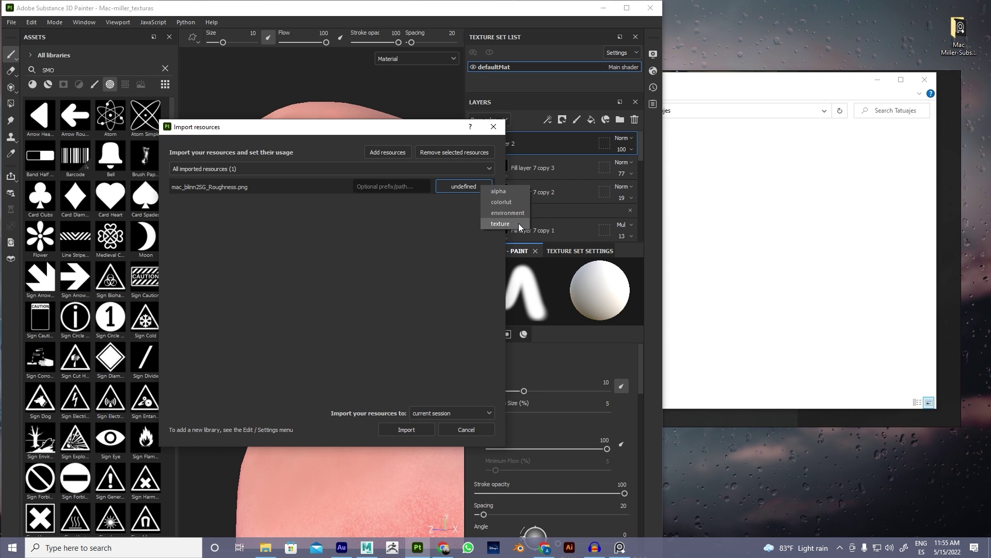
left_click(519, 224)
left_click(420, 430)
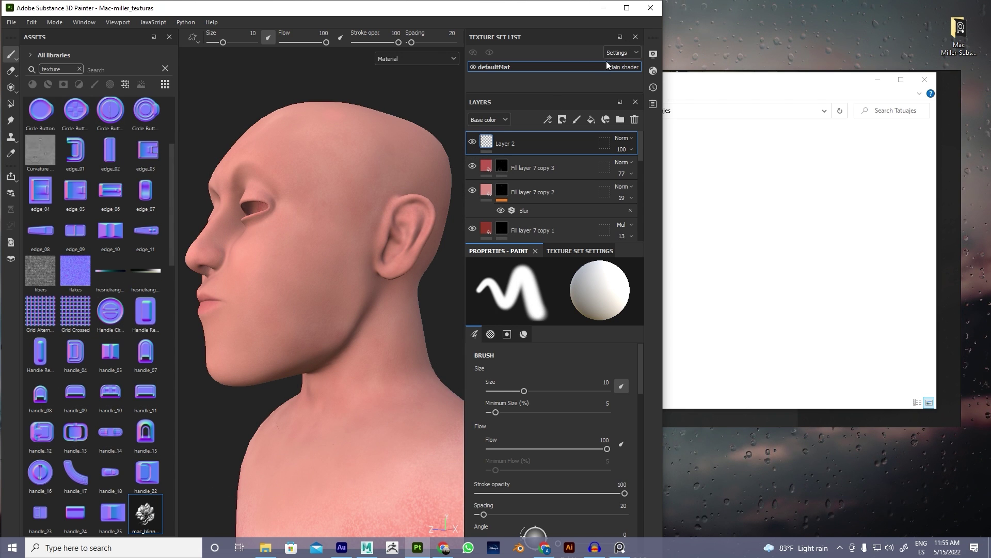
left_click(627, 8)
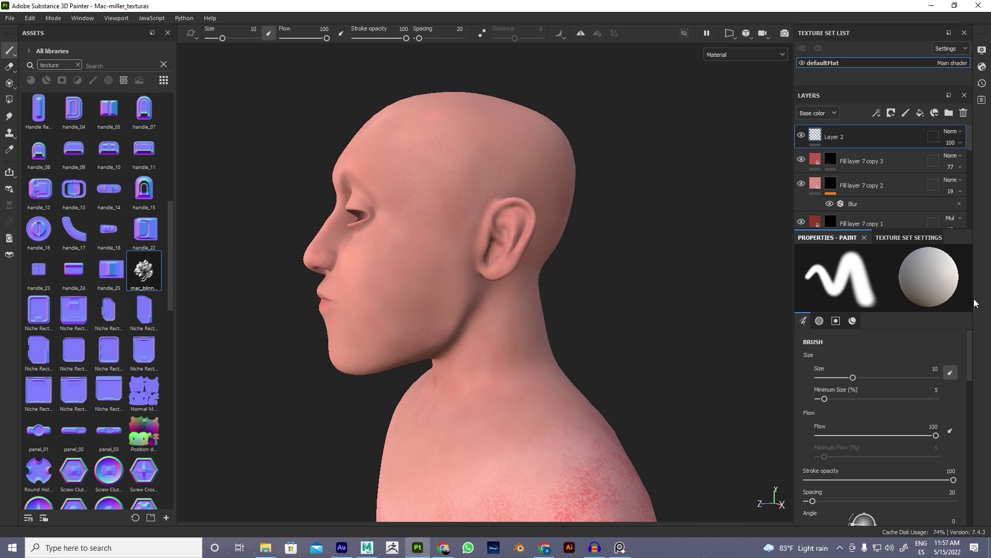
- Restrict the brush material to the color channel and assign the mac_blinn2SG_Roughness image as its base color
middle_click_drag(615, 250, 566, 245, "alt")
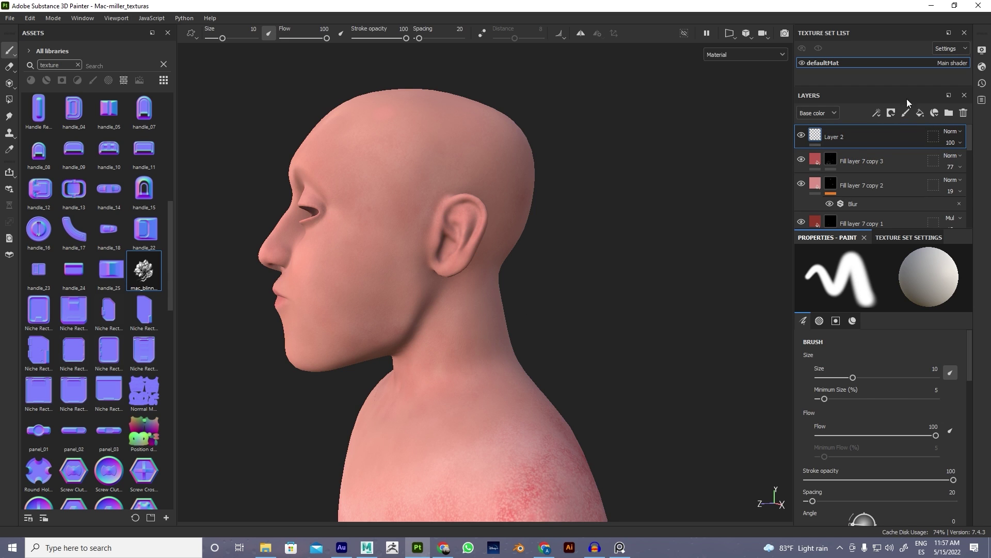
left_click_drag(968, 355, 962, 484)
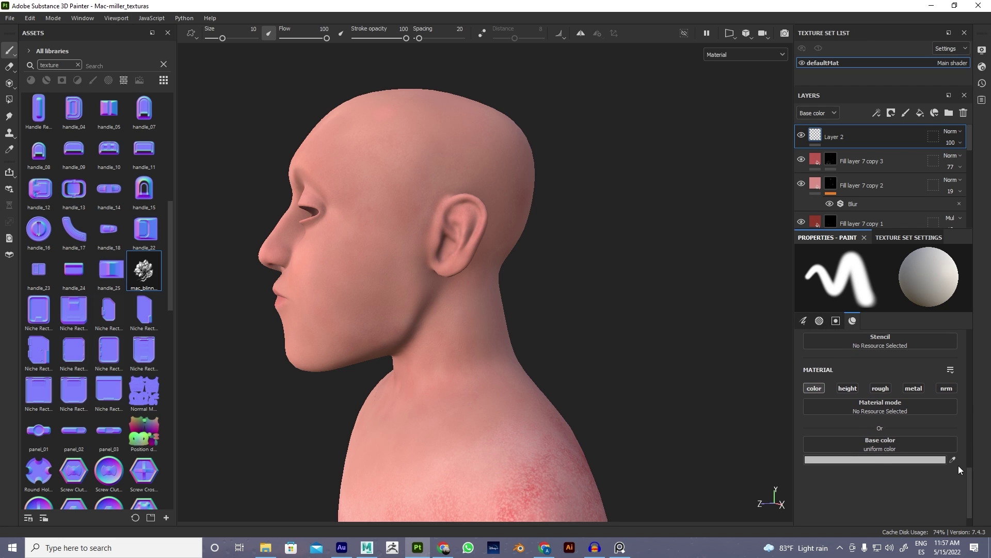
left_click(819, 389, "alt")
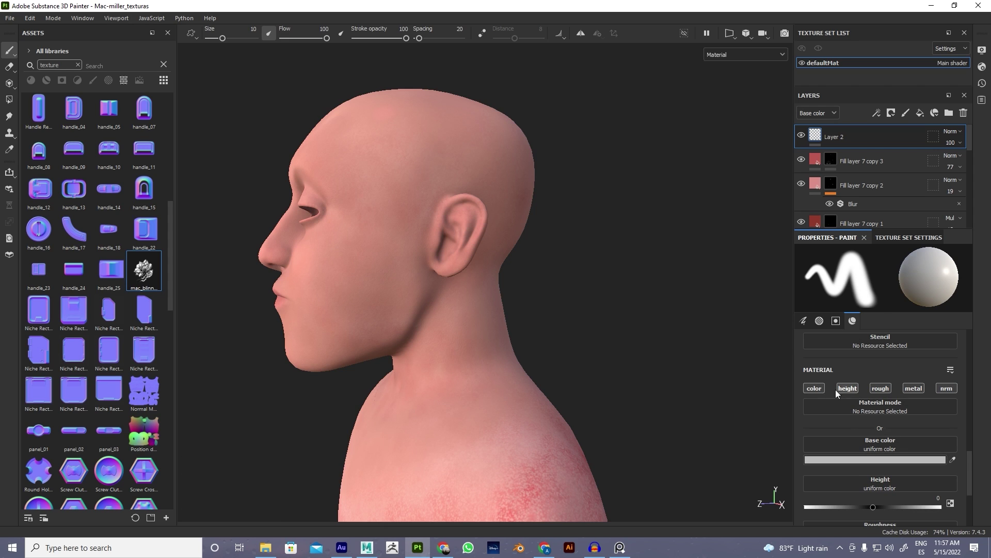
left_click(819, 391)
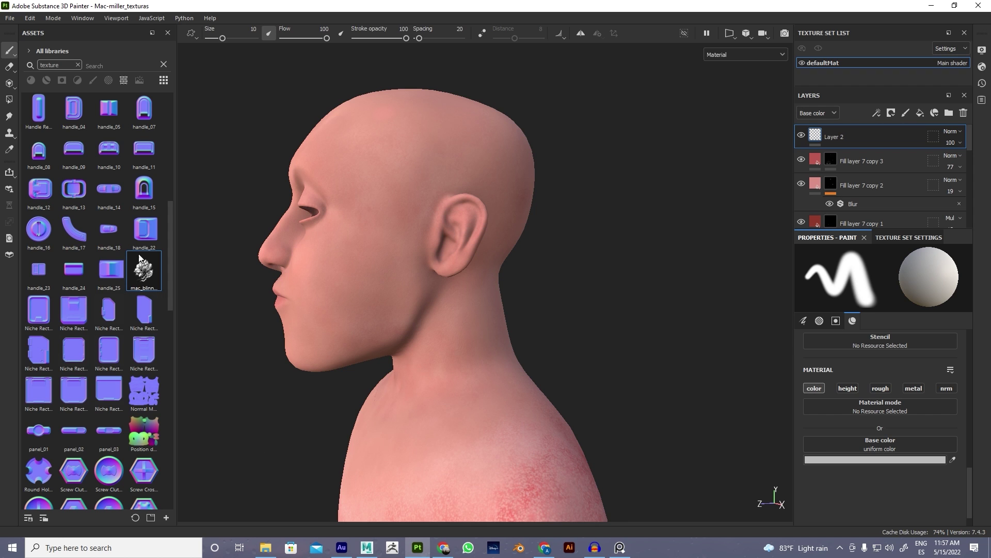
left_click_drag(144, 272, 878, 445)
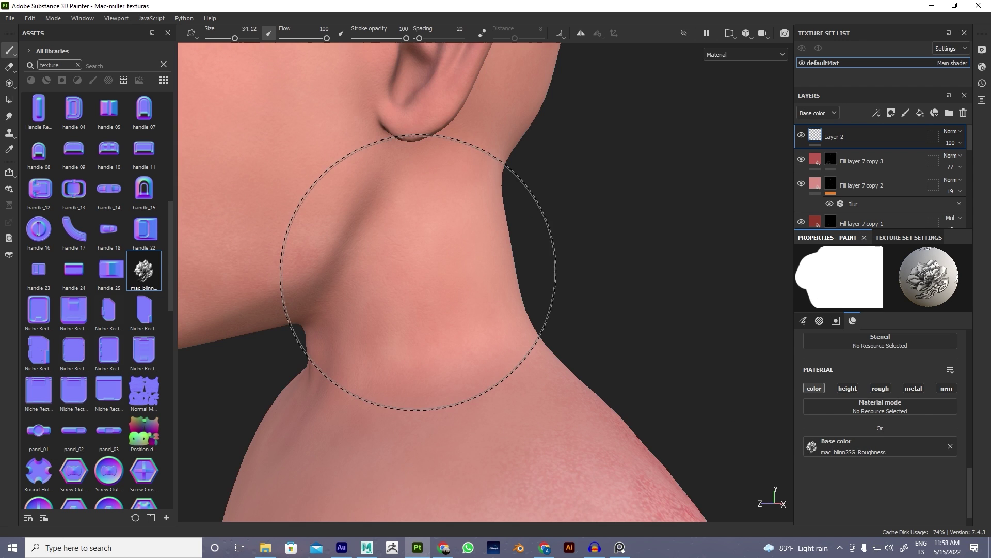
- Stamp the flower tattoo once on the side of the neck below the ear, with the brush size at 33.43
right_click_drag(417, 272, 445, 270, "ctrl")
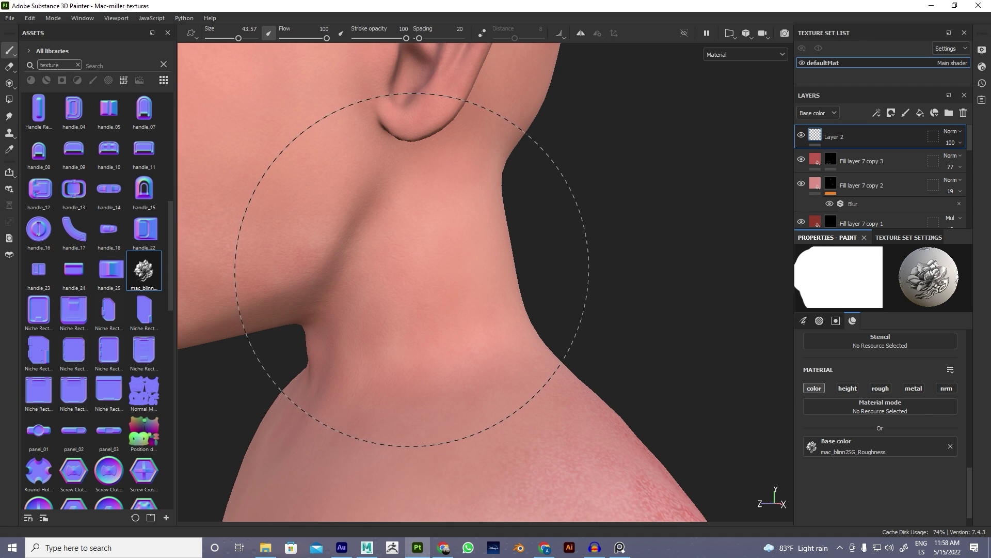
left_click(413, 271)
key("ctrl+z")
right_click_drag(433, 276, 419, 275, "ctrl")
left_click_drag(431, 281, 452, 295, "alt")
mouse_move(421, 273)
right_mouse_down("ctrl")
mouse_move(409, 275)
mouse_move(441, 285)
right_mouse_up("ctrl")
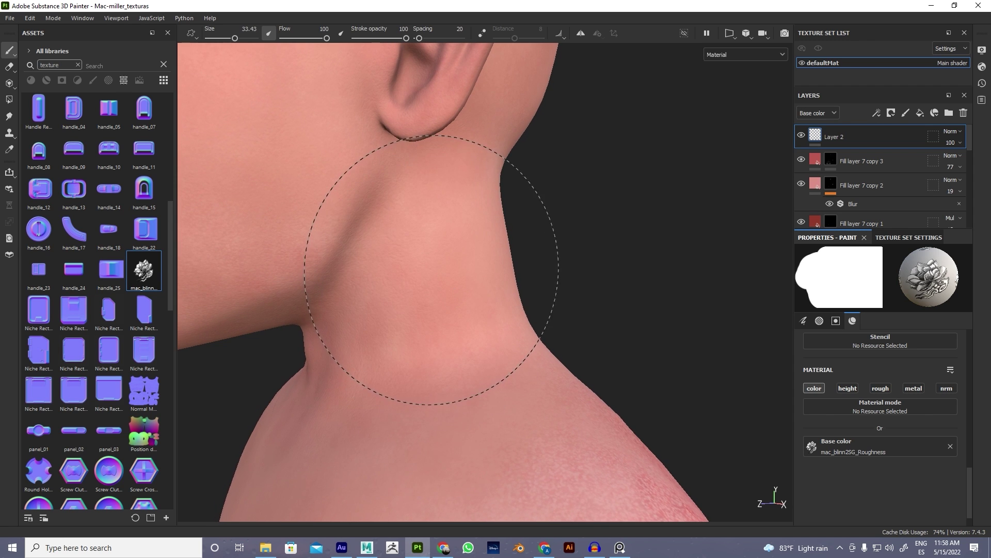
left_click(432, 269)
- Check the flower tattoo's placement on the neck and set Layer 2's blend mode to Multiply
left_click_drag(597, 195, 484, 260, "alt")
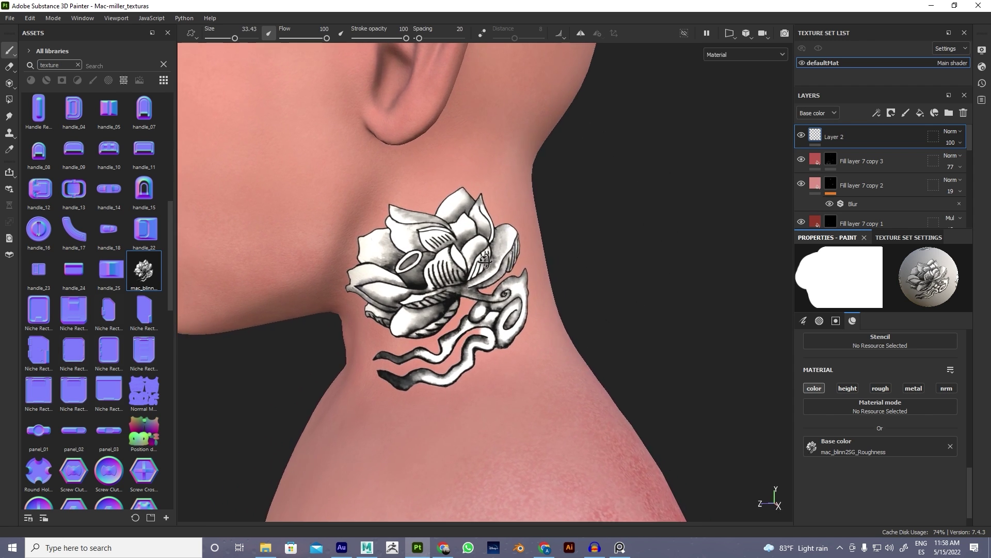
right_click_drag(580, 293, 172, 328, "alt")
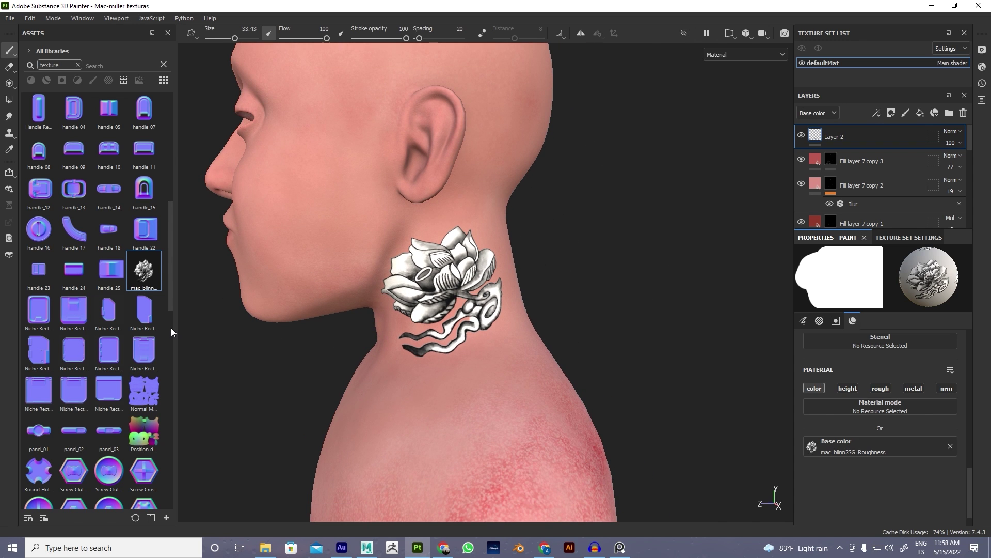
left_click_drag(454, 263, 549, 244, "alt")
left_click_drag(494, 278, 405, 294, "alt")
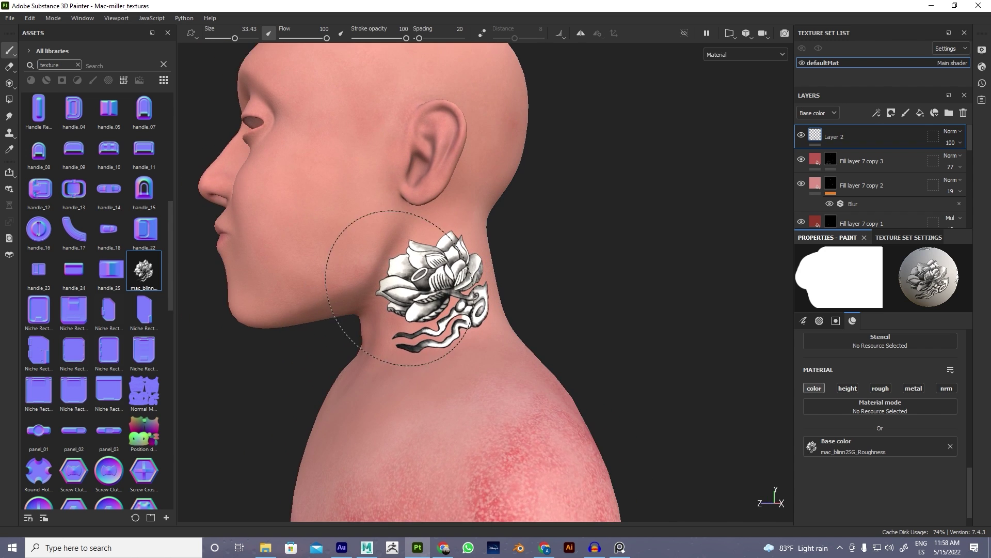
right_click_drag(405, 294, 677, 237, "alt")
mouse_move(447, 314)
middle_mouse_down("alt")
mouse_move(429, 315)
mouse_move(331, 398)
middle_mouse_up("alt")
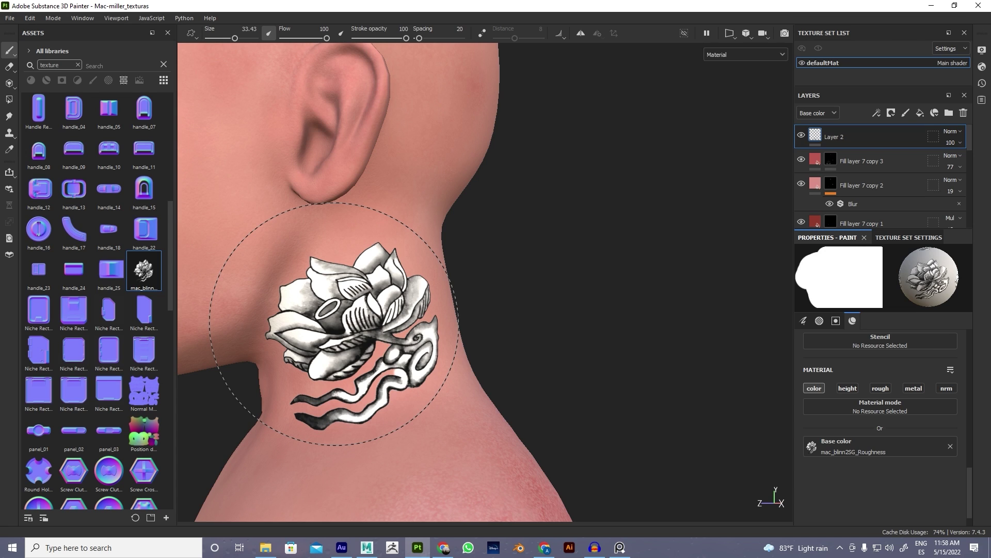
left_click(958, 135)
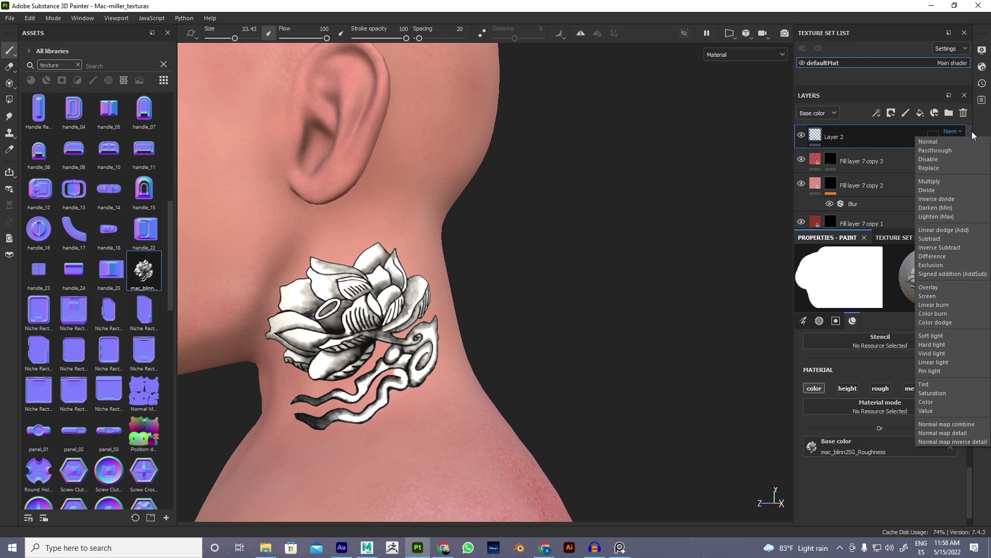
left_click(956, 181)
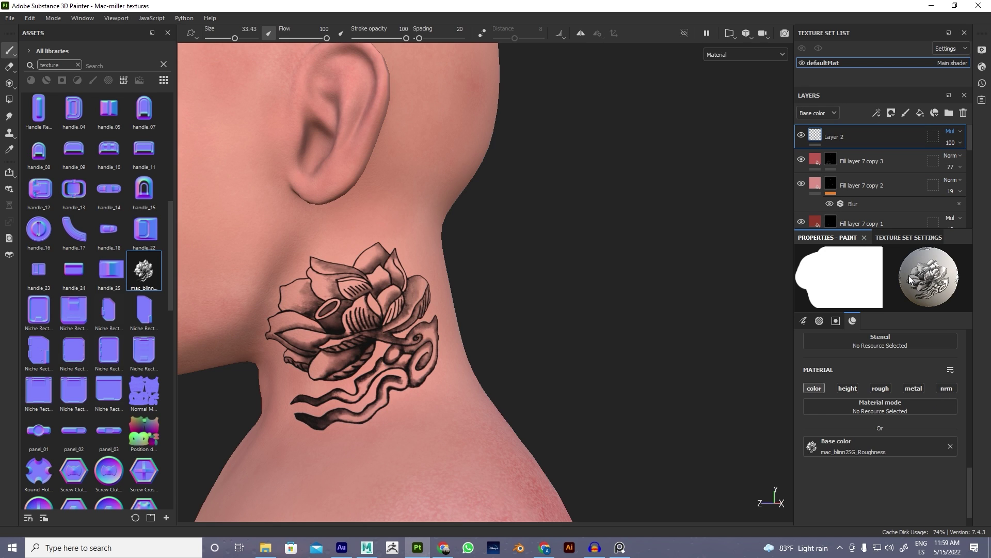
- Add a Blur filter to Layer 2 with a blur intensity of 0.05
right_click(857, 130)
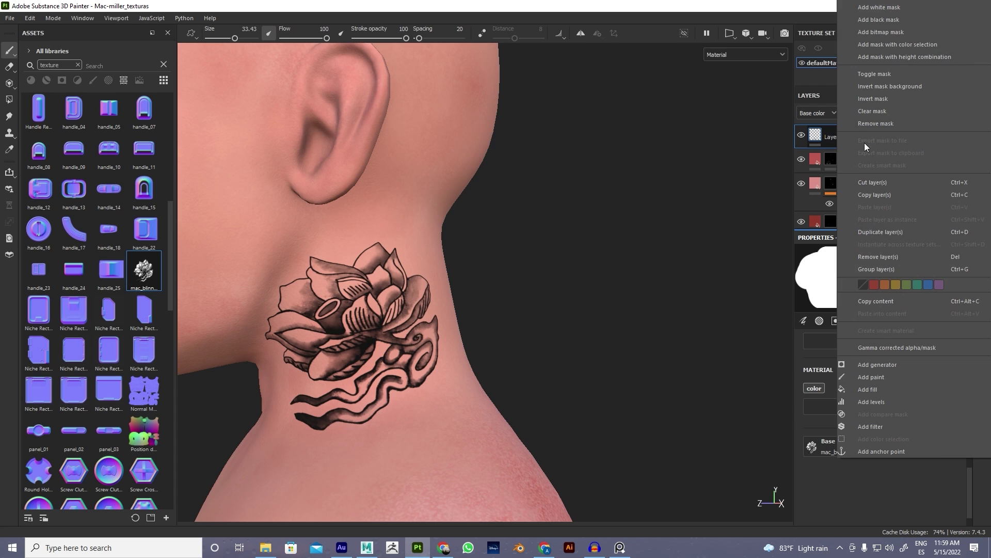
left_click(884, 427)
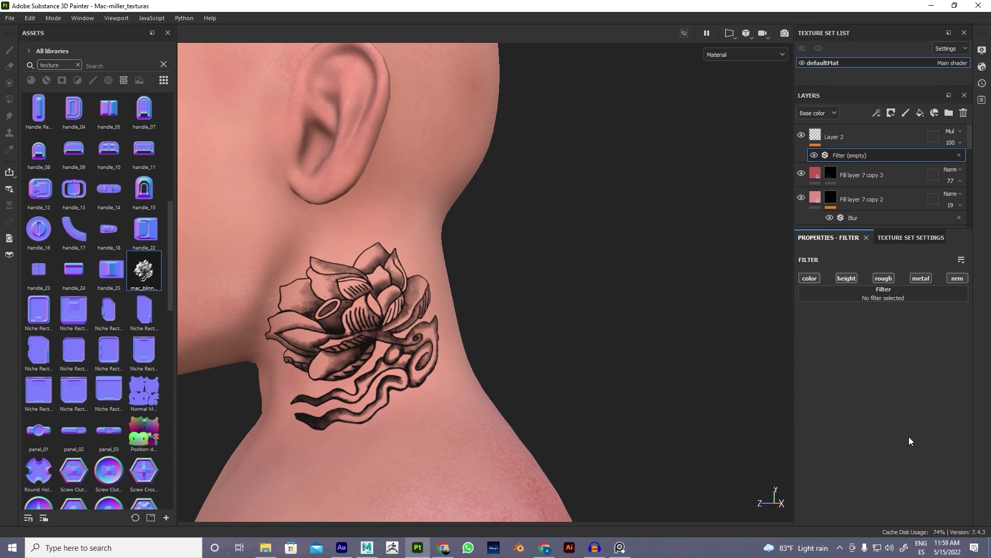
left_click(865, 298)
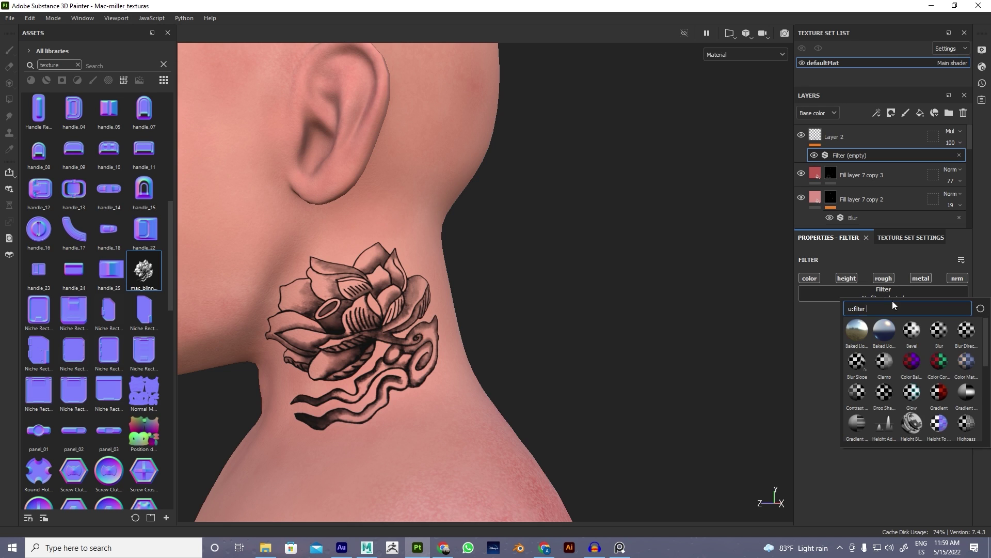
scroll(953, 355, "up", 1)
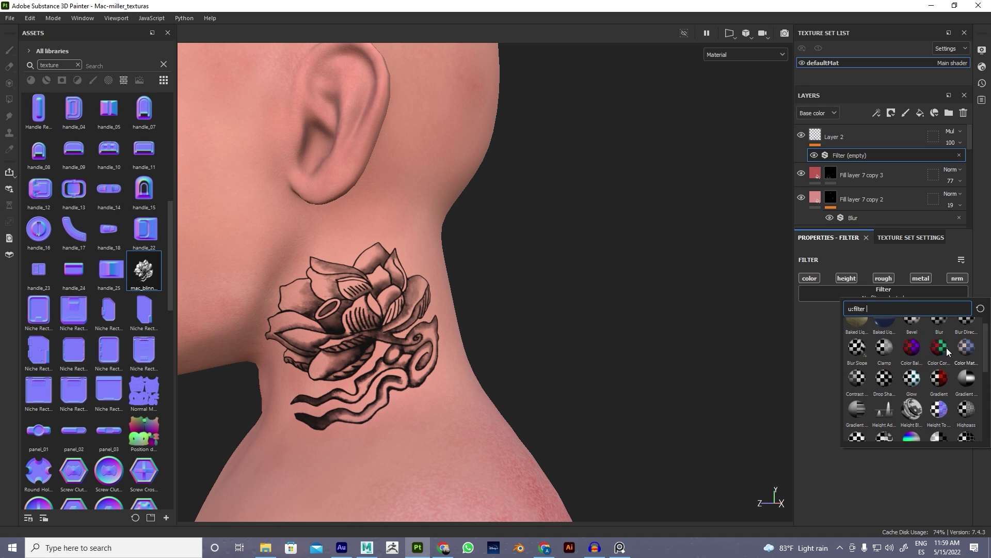
left_click(941, 331)
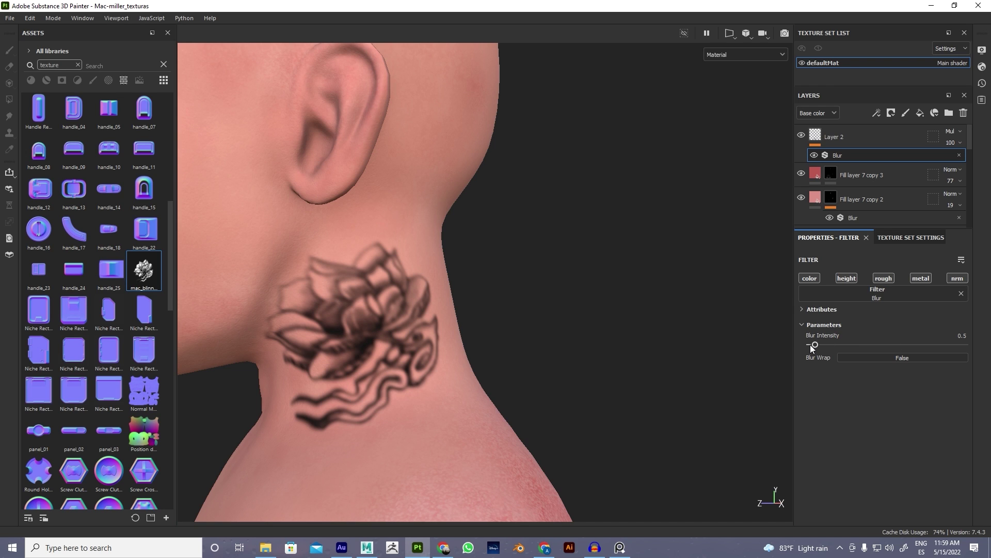
left_click_drag(815, 346, 810, 348)
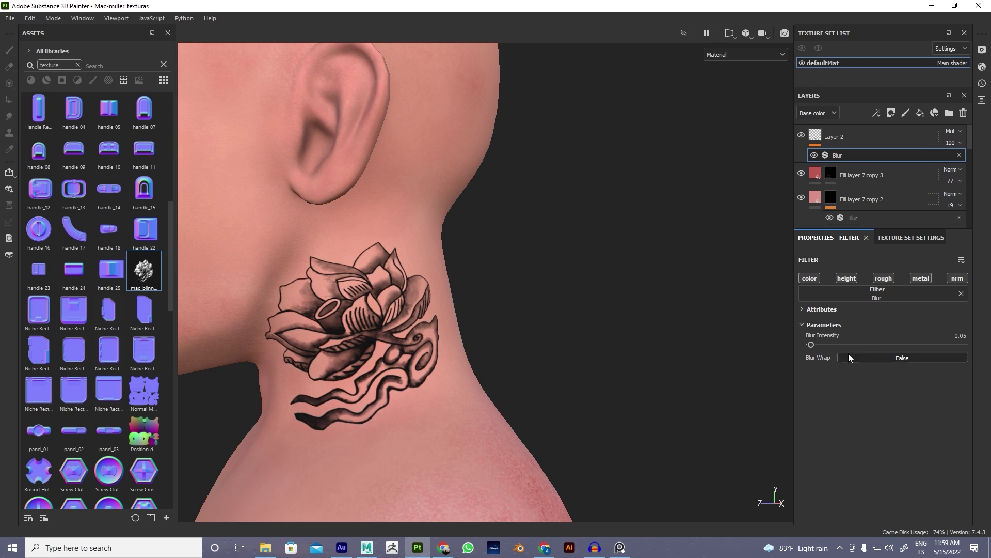
- Add a Warp filter above the Blur on Layer 2 with an intensity of 0.11, and compare the tattoo with and without it
right_click(816, 156)
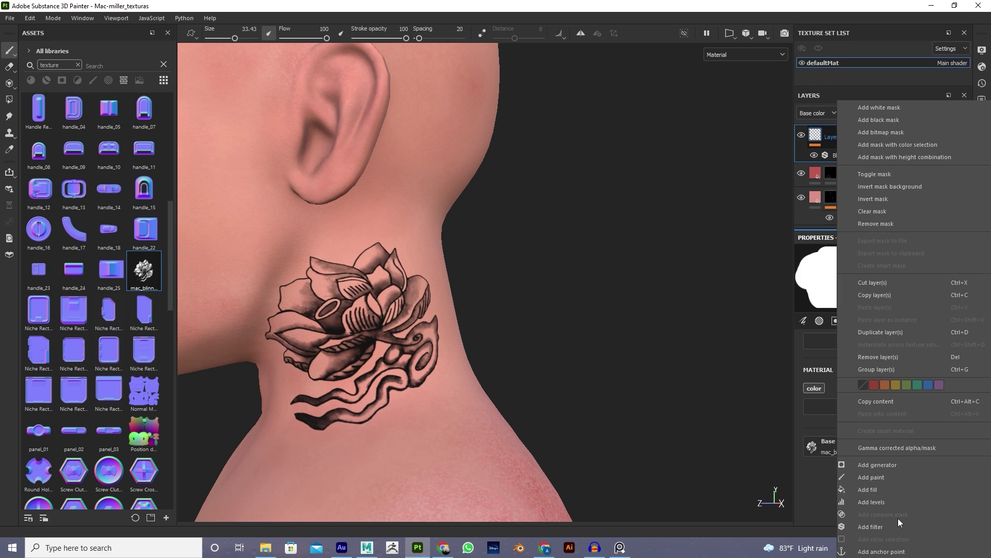
left_click(882, 526)
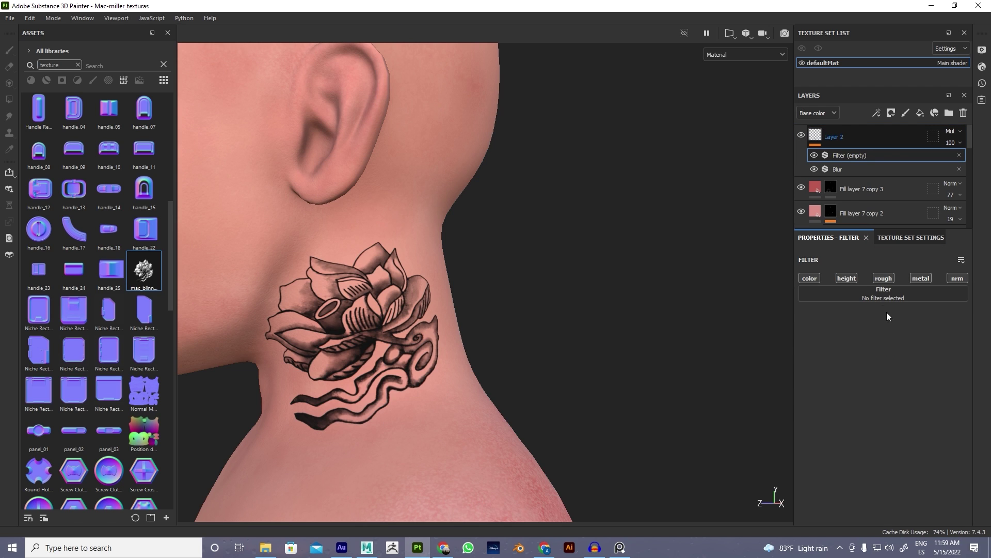
left_click(883, 298)
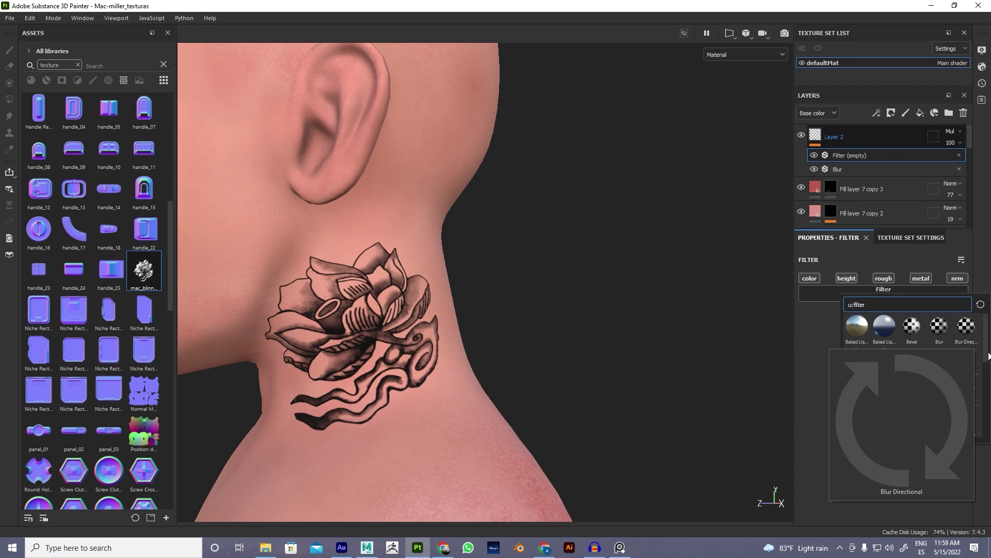
scroll(983, 383, "down", 2)
scroll(983, 384, "down", 5)
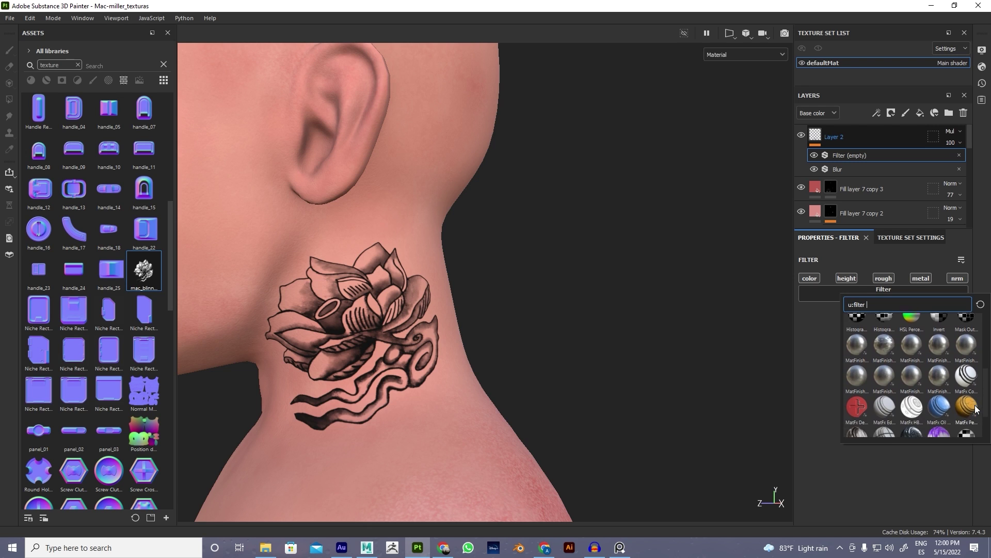
left_click(940, 426)
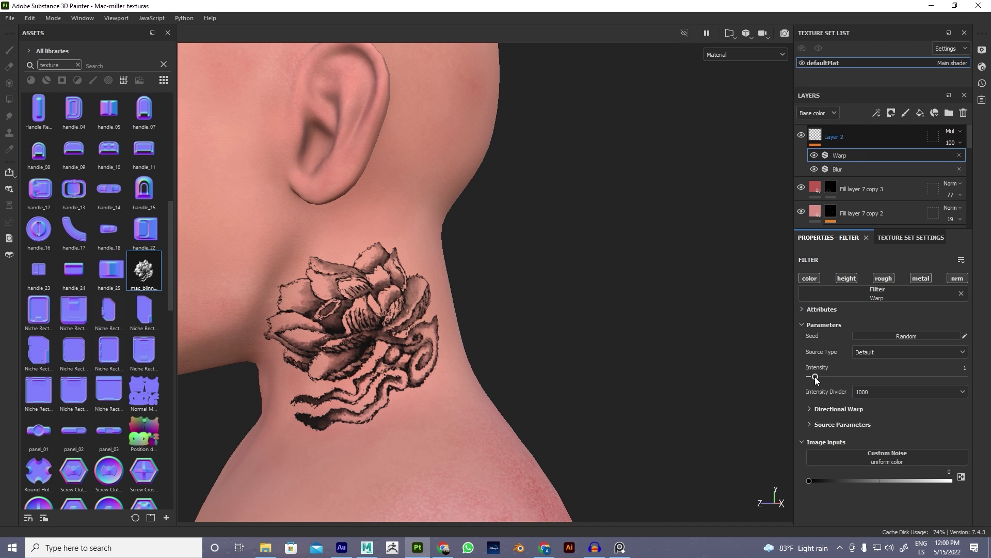
left_click_drag(813, 380, 813, 382)
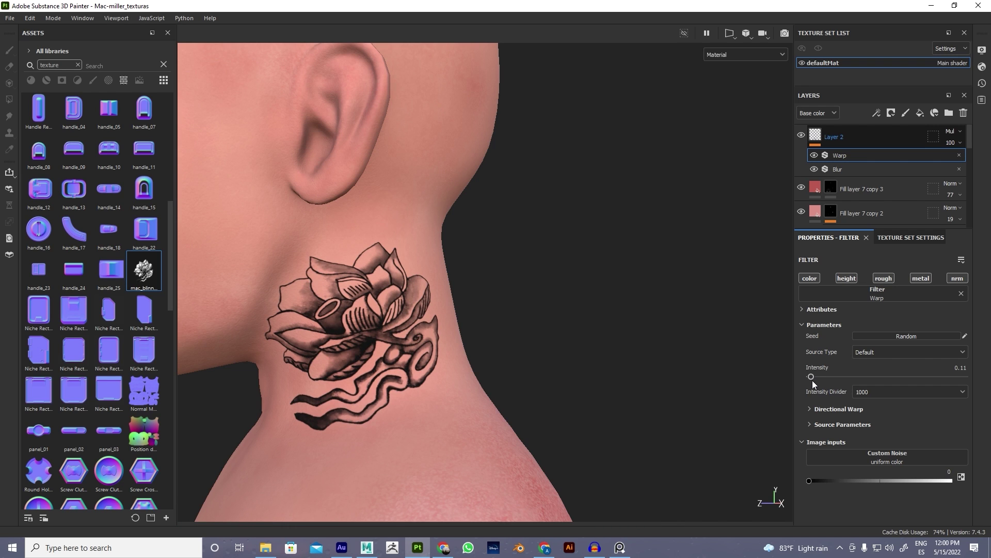
left_click(815, 155)
- Lower Layer 2's opacity to 93
mouse_move(382, 303)
left_mouse_down("alt")
mouse_move(489, 304)
mouse_move(387, 315)
left_mouse_up("alt")
right_click_drag(387, 315, 299, 379, "alt")
left_click(954, 143)
left_click_drag(987, 159, 984, 161)
- Import the aguila image from the Tatuajes folder into the current session as a texture
left_click_drag(509, 275, 320, 292, "alt")
right_click_drag(320, 291, 246, 346, "alt")
mouse_move(245, 346)
left_mouse_down("alt")
mouse_move(257, 258)
mouse_move(413, 264)
left_mouse_up("alt")
left_click(953, 7)
left_click(806, 248)
left_click_drag(509, 141, 103, 289)
left_click(445, 413)
left_click(443, 425)
left_click(476, 184)
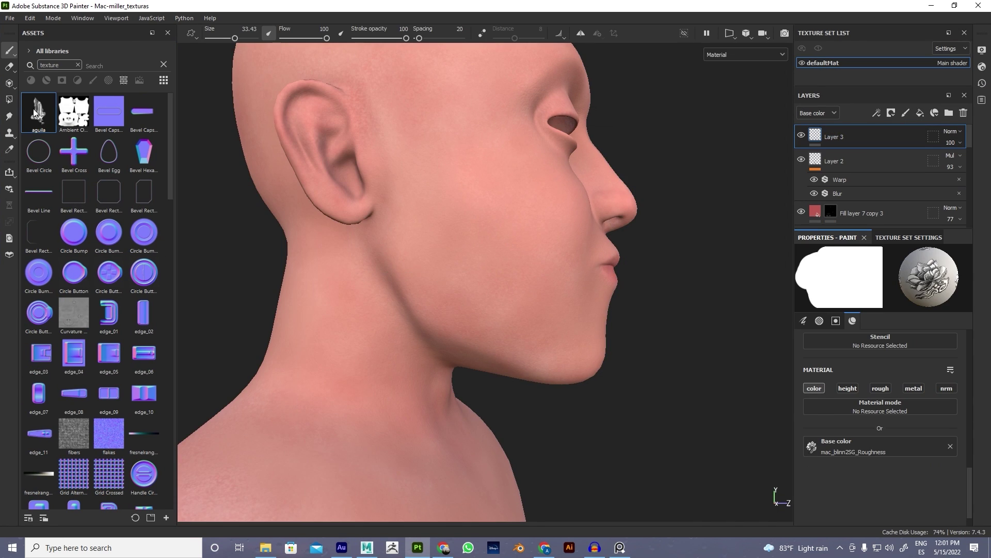
- Stamp the aguila tattoo on the opposite side of the neck on its own paint layer, redoing the first attempt
mouse_move(362, 331)
left_mouse_down("alt")
mouse_move(381, 332)
mouse_move(386, 316)
mouse_move(447, 316)
left_mouse_up("alt")
left_click(448, 316)
key("ctrl+z")
right_click_drag(447, 310, 437, 310, "ctrl")
left_click(447, 310)
left_click_drag(447, 311, 465, 305, "alt")
right_click_drag(465, 305, 506, 320, "alt")
- Set Layer 3's blend mode to Multiply and its opacity to 95
left_click(953, 132)
left_click(940, 182)
left_click(953, 142)
left_click_drag(987, 159, 984, 160)
- Add a Blur filter to Layer 3 and reduce its blur intensity to soften the aguila tattoo slightly
right_click(868, 137)
left_click(900, 425)
left_click(883, 293)
left_click(912, 325)
left_click_drag(820, 345, 811, 377)
- Add a Warp filter above the Blur on Layer 3 with an intensity of 0.11
right_click(864, 136)
left_click(889, 425)
left_click(884, 294)
left_click(970, 424)
- Examine the neck tattoos from around the bust, and the front of the face up close around the eyes and brows
scroll(523, 331, "up", 2)
scroll(523, 331, "down", 5)
left_click_drag(523, 331, 580, 343, "alt")
scroll(607, 282, "down", 3)
left_click_drag(503, 329, 566, 380, "alt")
right_click_drag(568, 340, 378, 280, "alt")
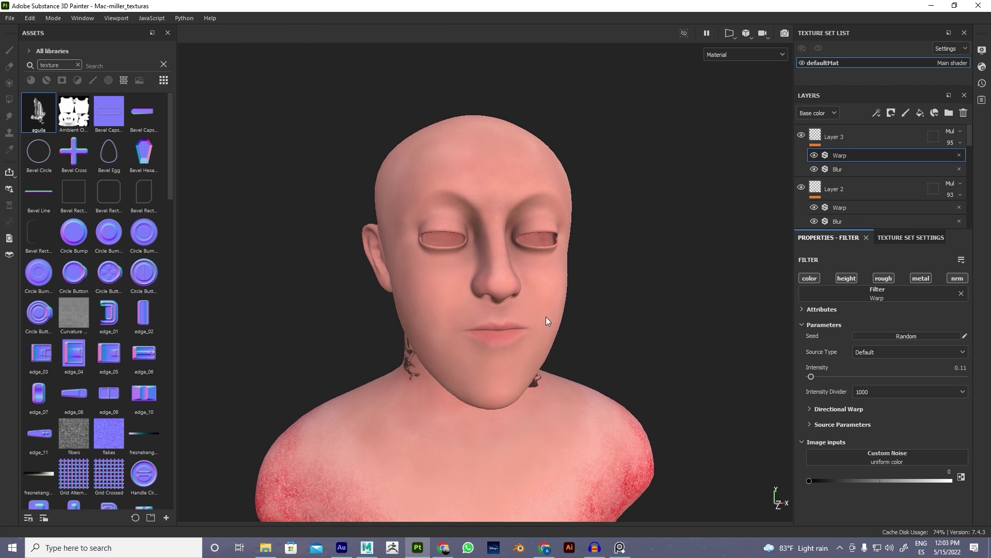
middle_click_drag(525, 321, 412, 269, "alt")
scroll(648, 222, "up", 5)
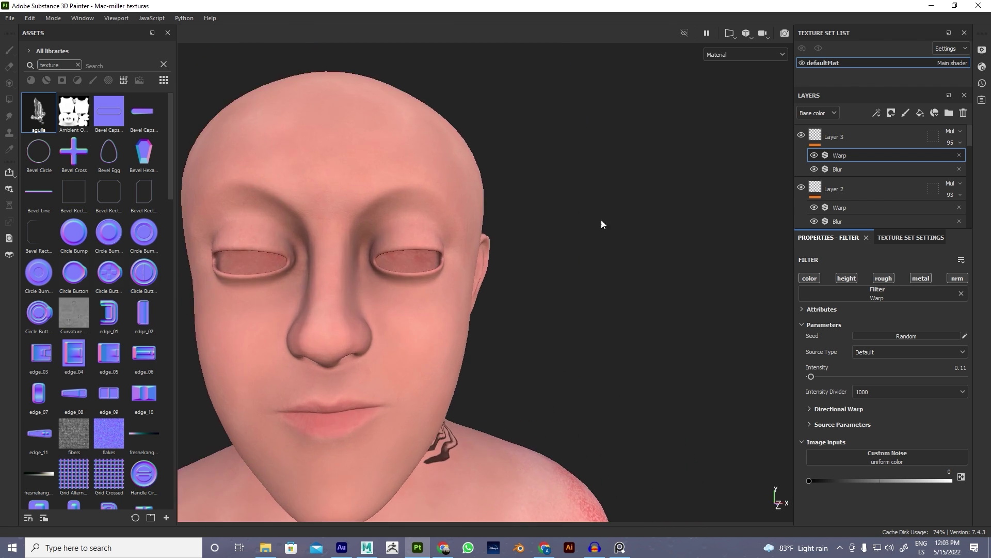
left_click_drag(526, 328, 566, 298, "alt")
left_click_drag(484, 340, 392, 339, "alt")
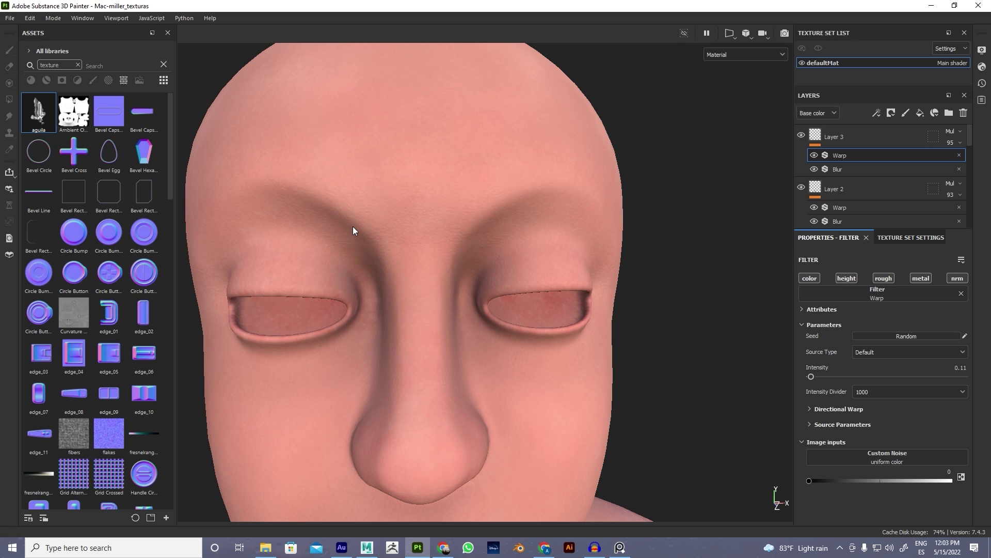
right_click_drag(563, 268, 317, 307, "alt")
middle_click_drag(587, 385, 503, 293, "alt")
right_click_drag(562, 312, 321, 276, "alt")
mouse_move(555, 344)
left_mouse_down("alt")
mouse_move(605, 312)
mouse_move(580, 328)
mouse_move(569, 359)
mouse_move(586, 339)
left_mouse_up("alt")
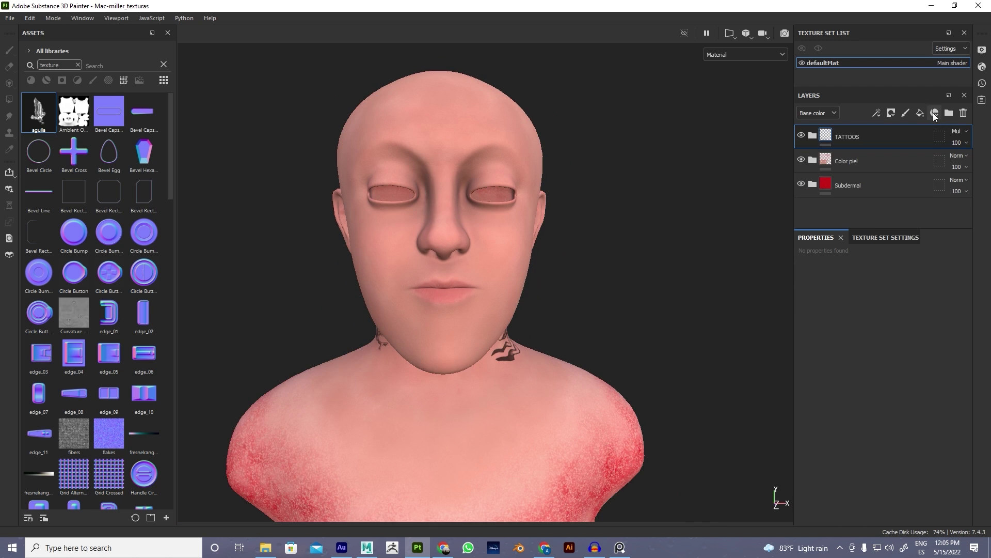
- Create a folder named ROUGHNESS above the TATTOOS folder in the layer stack
left_click(949, 113)
double_click(848, 136)
type("R")
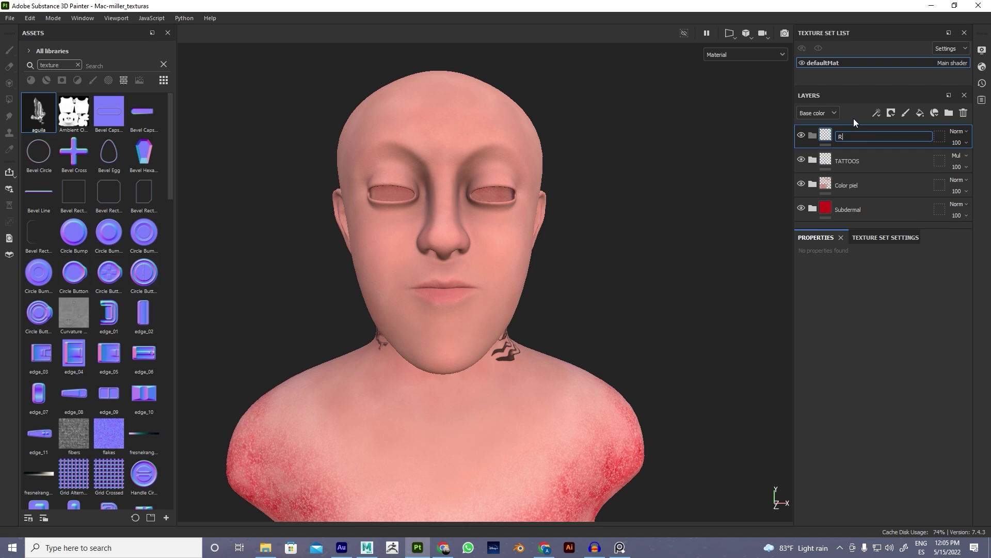
type("OUGHNESS")
key("Return")
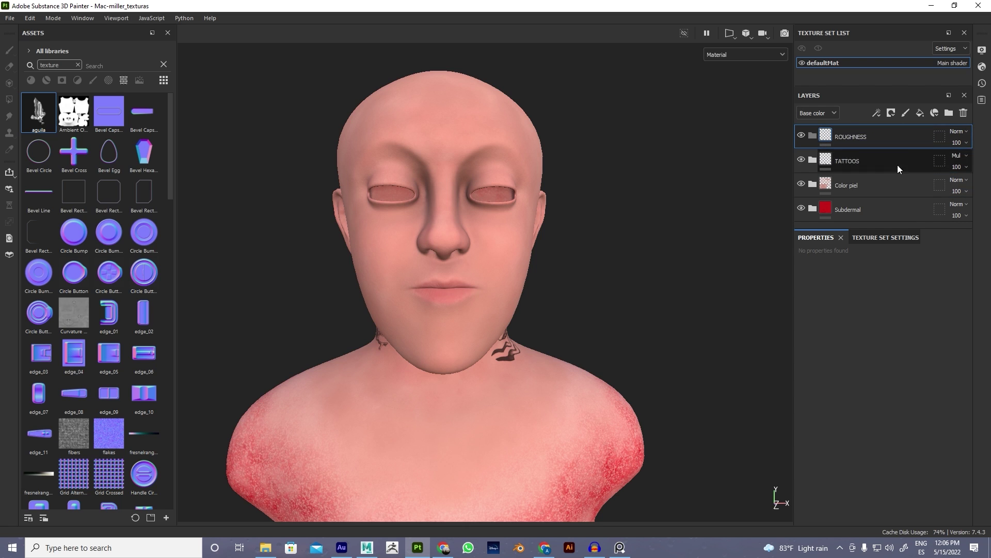
- Add a fill layer in the ROUGHNESS folder with only the color and rough channels enabled and roughness set to 0.6
left_click(920, 114)
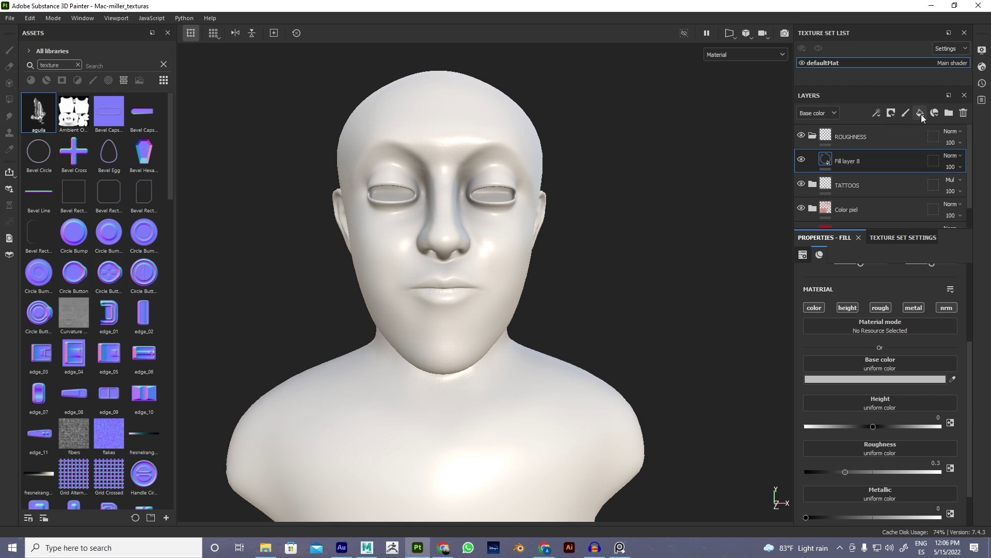
left_click(817, 310)
left_click(811, 311)
left_click(820, 310, "alt")
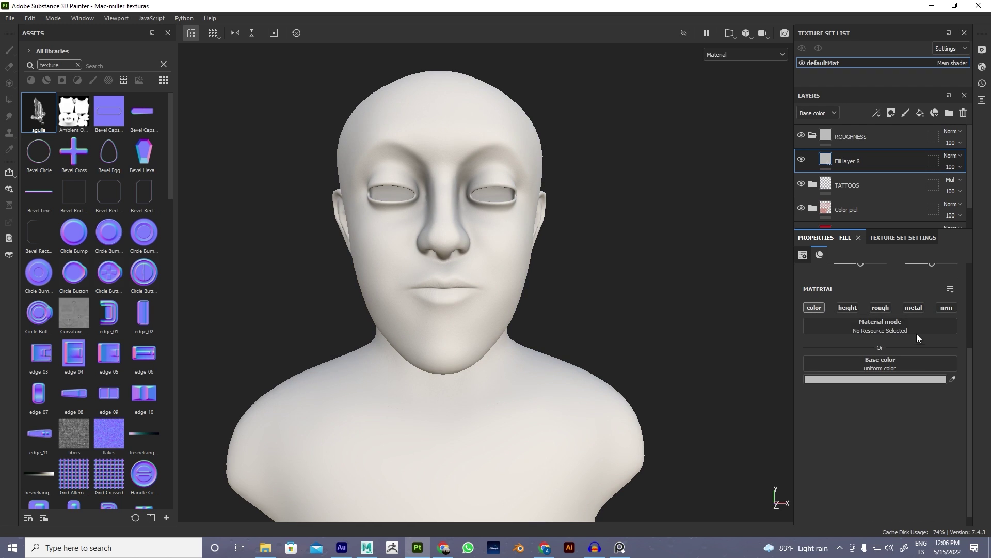
left_click(881, 308)
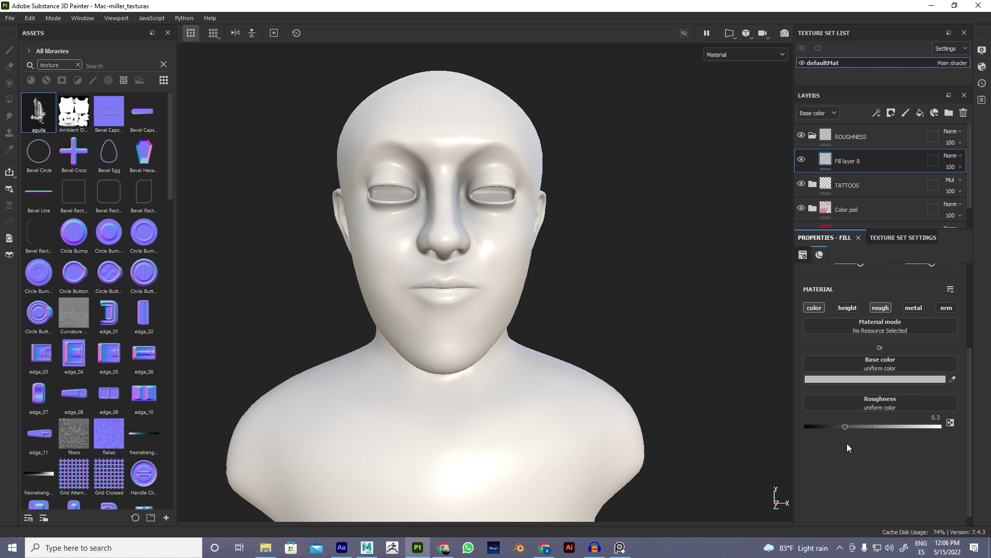
left_click_drag(846, 426, 916, 432)
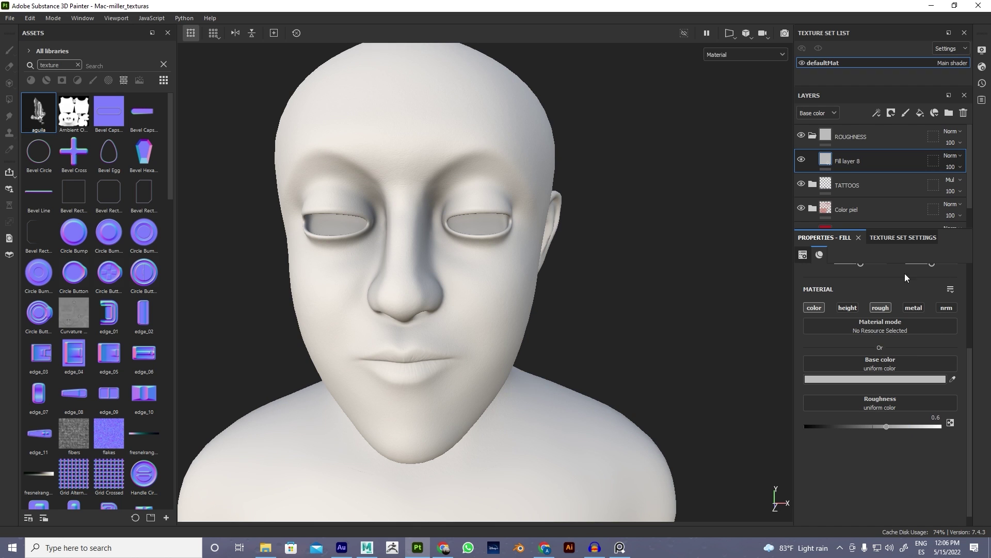
- Duplicate the fill layer in the ROUGHNESS folder and set the copy's roughness to 0.3
key("ctrl+d")
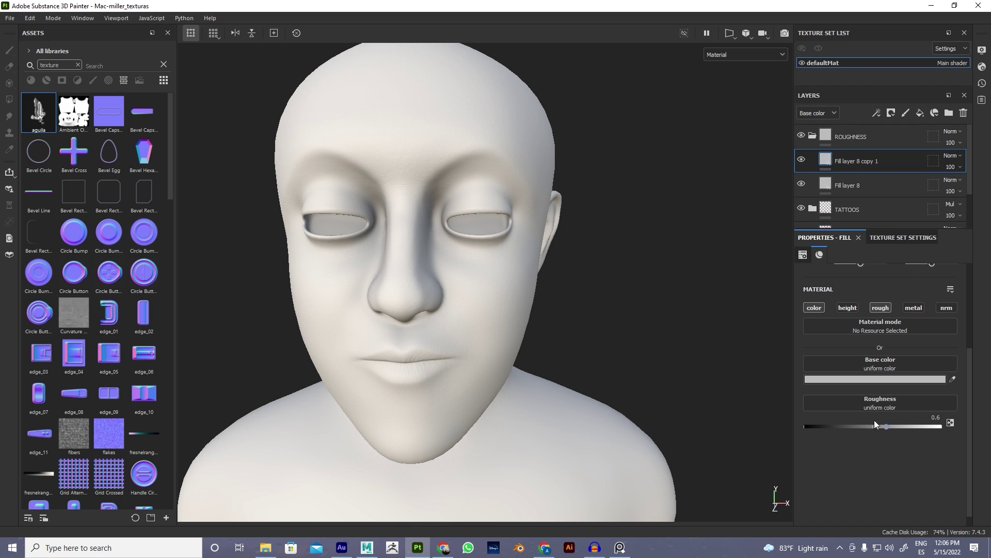
left_click_drag(892, 430, 830, 441)
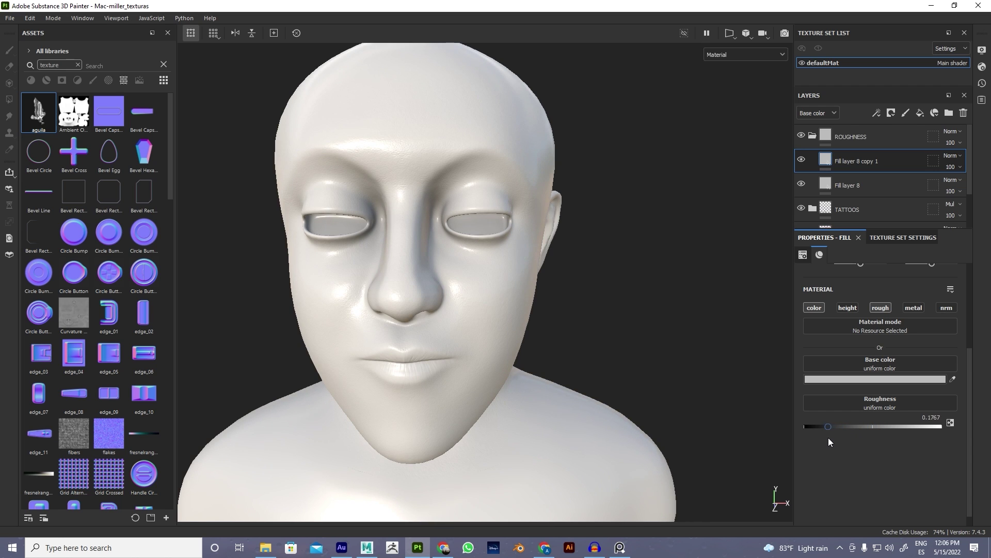
left_click(932, 417)
type("0.3")
key("Return")
left_click_drag(541, 350, 564, 356, "alt")
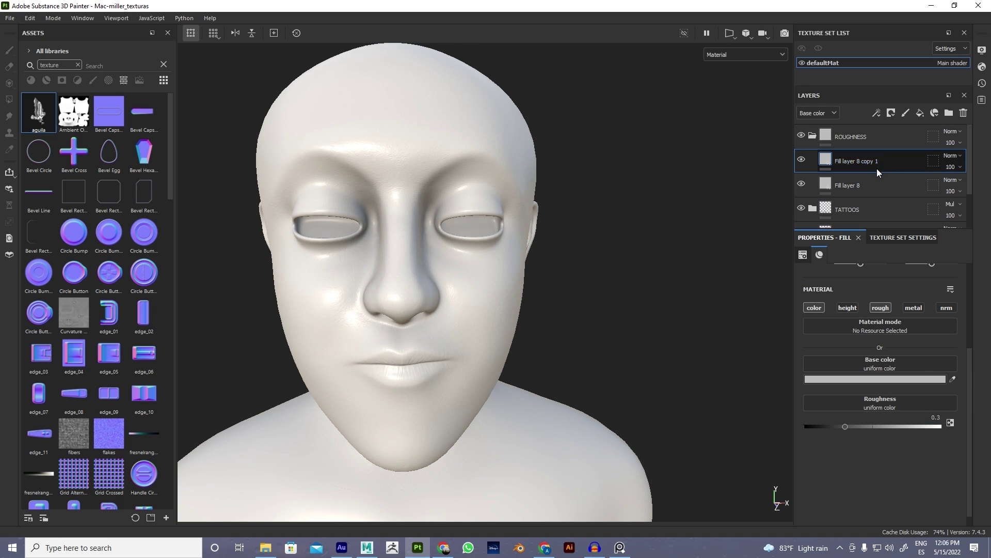
- Add a black mask with a paint effect to the copied roughness fill layer and select the Smooth brush
right_click(889, 162)
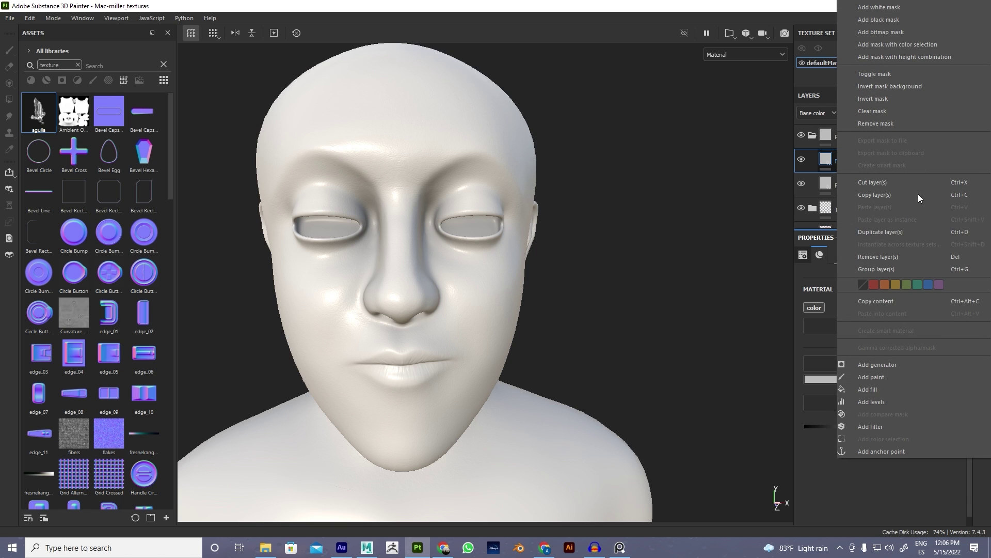
left_click(896, 22)
right_click(842, 159)
left_click(880, 349)
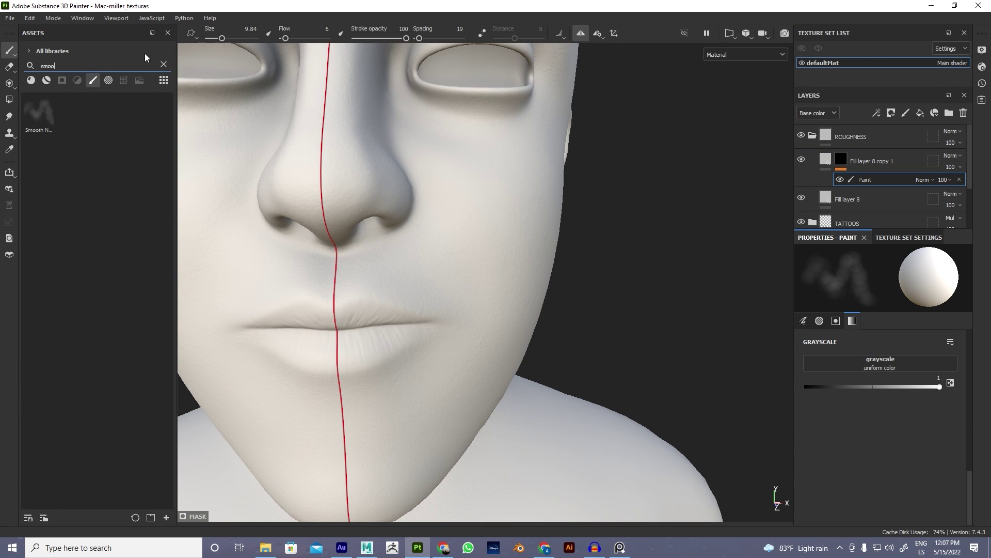
left_click(38, 112)
- Paint the glossier roughness onto the lips in the copy's mask, and display only the Roughness channel
scroll(497, 320, "up", 3)
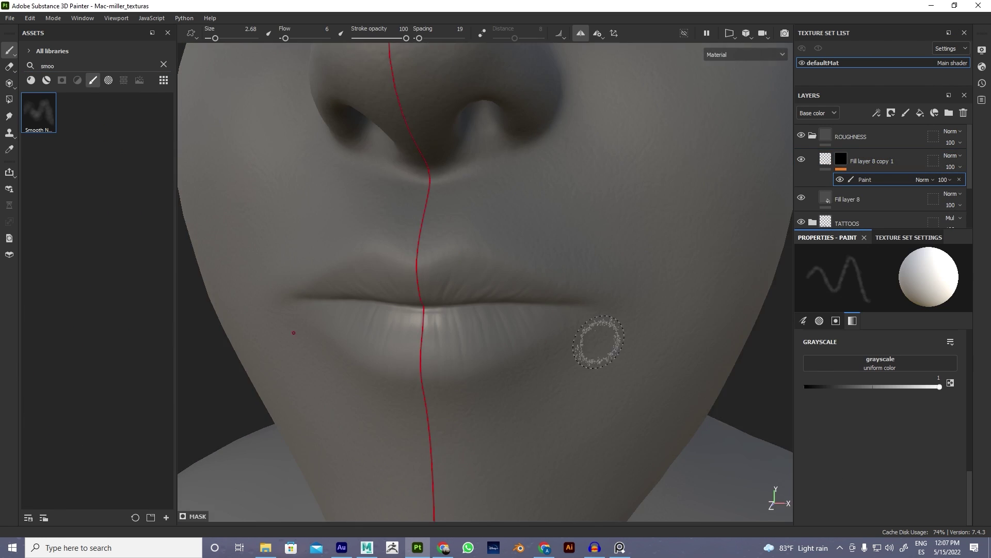
left_click_drag(599, 342, 431, 239, "alt")
scroll(432, 239, "down", 3)
left_click(732, 55)
left_click(743, 119)
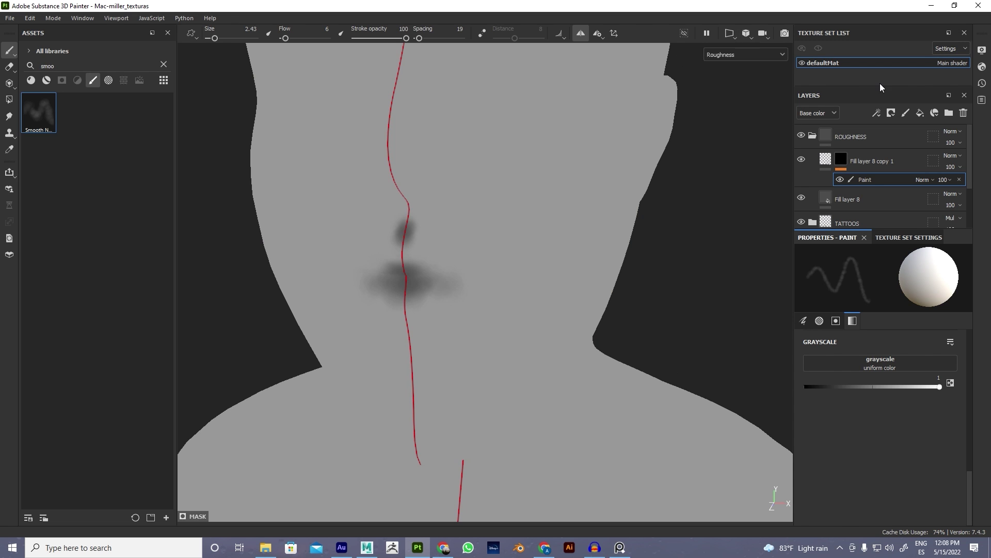
- Return to the Material view and paint the roughness mask symmetrically over the forehead and brow area
key("m")
scroll(379, 308, "up", 3)
mouse_move(416, 349)
left_mouse_down("alt")
mouse_move(487, 320)
mouse_move(436, 223)
mouse_move(500, 269)
mouse_move(551, 399)
left_mouse_up("alt")
middle_click_drag(413, 103, 405, 242, "alt")
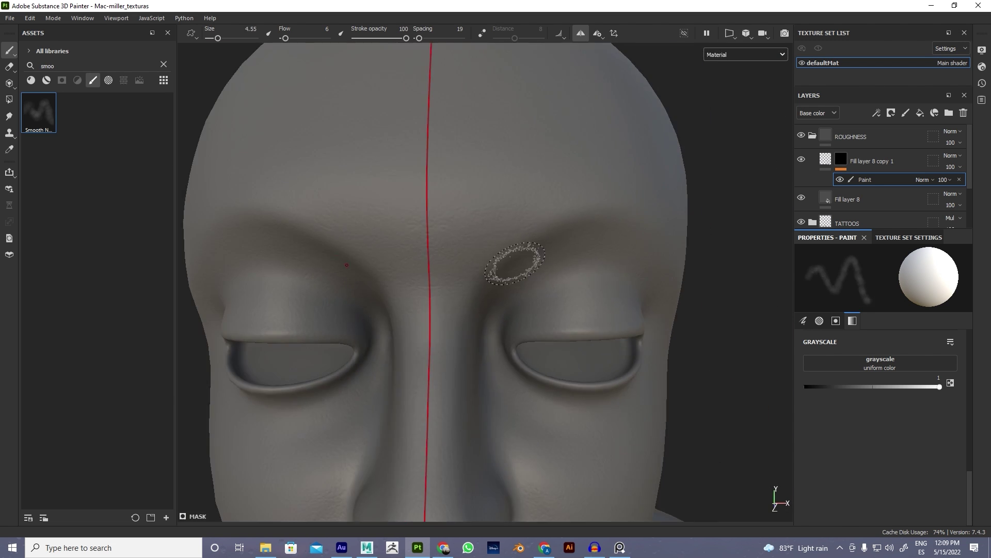
left_click_drag(405, 241, 464, 258, "alt")
right_click_drag(480, 188, 507, 188, "ctrl")
left_click_drag(620, 227, 495, 197, "alt")
right_click_drag(496, 206, 557, 233, "alt")
mouse_move(557, 232)
left_mouse_down("alt")
mouse_move(455, 178)
mouse_move(371, 261)
mouse_move(541, 287)
left_mouse_up("alt")
mouse_move(542, 286)
right_mouse_down("alt")
mouse_move(392, 327)
mouse_move(439, 328)
right_mouse_up("alt")
mouse_move(439, 327)
left_mouse_down("alt")
mouse_move(611, 307)
mouse_move(407, 392)
mouse_move(531, 317)
left_mouse_up("alt")
- Switch to a single-channel view and continue painting the roughness mask across the face
key("c")
right_click_drag(371, 262, 504, 160, "alt")
left_click_drag(505, 160, 393, 175, "alt")
right_click_drag(628, 192, 609, 192, "ctrl")
left_click_drag(434, 194, 565, 190, "alt")
right_click_drag(433, 206, 474, 214, "alt")
mouse_move(473, 214)
left_mouse_down("alt")
mouse_move(470, 354)
mouse_move(377, 327)
mouse_move(361, 150)
mouse_move(632, 279)
left_mouse_up("alt")
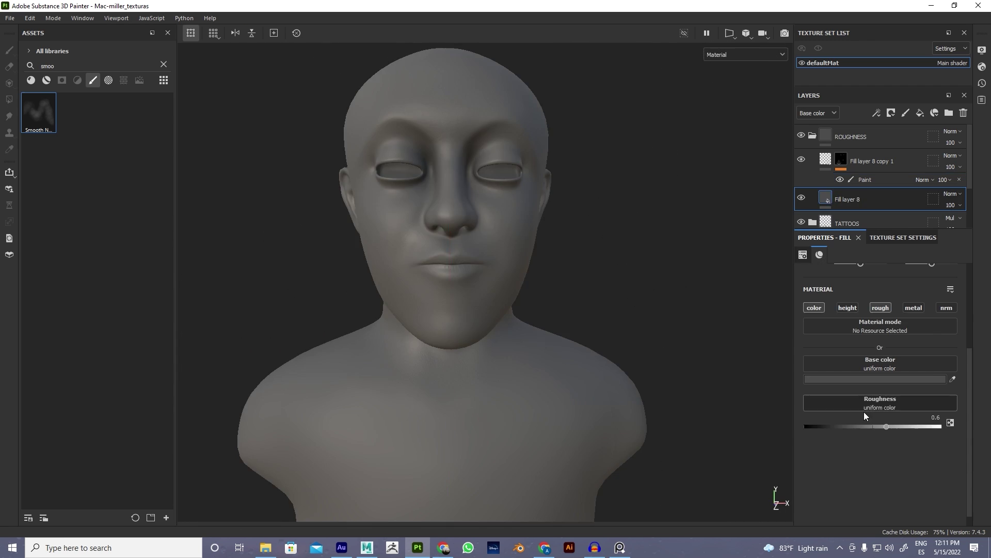
left_click_drag(568, 310, 532, 350, "alt")
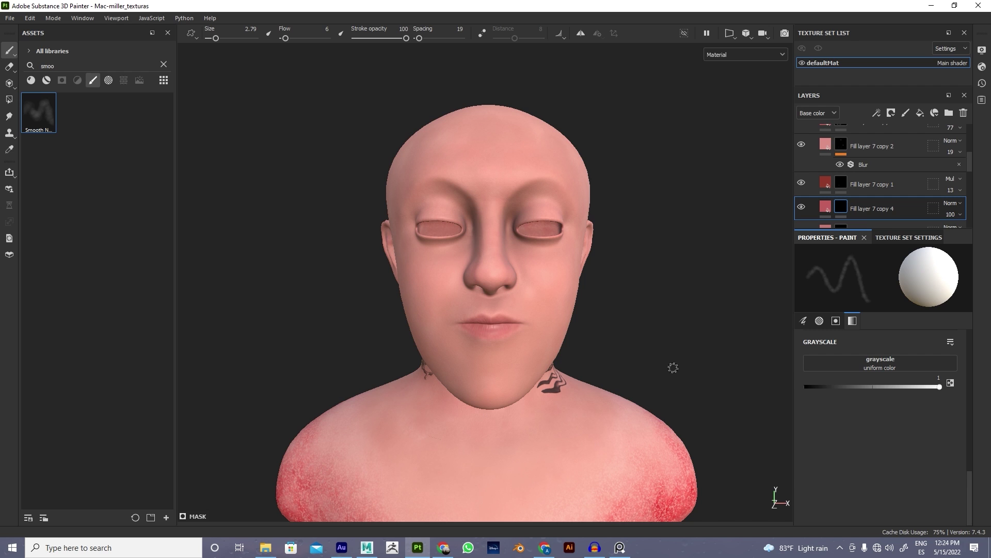
middle_click_drag(661, 311, 646, 273, "alt")
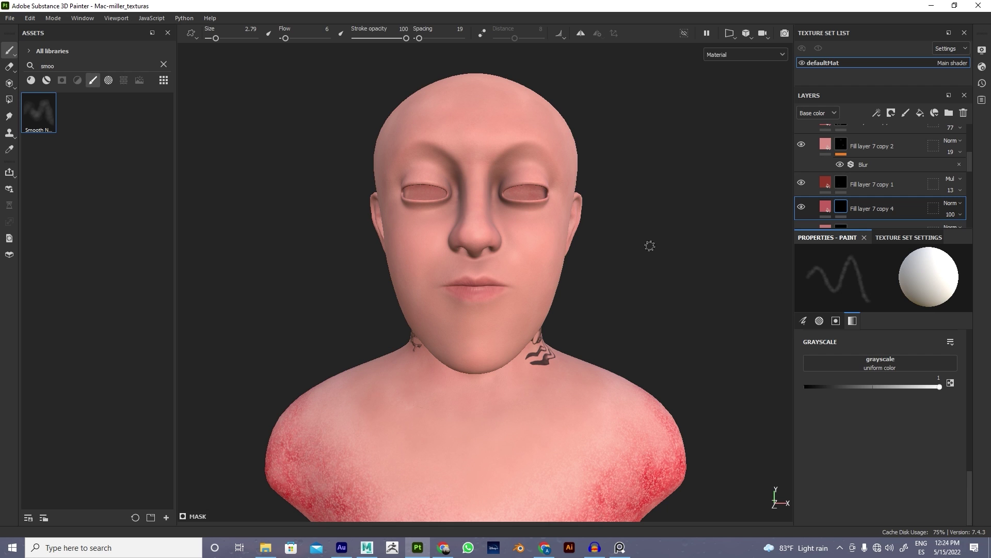
left_click_drag(600, 265, 520, 303, "alt")
left_click_drag(580, 267, 743, 284, "alt")
right_click_drag(744, 284, 493, 274, "alt")
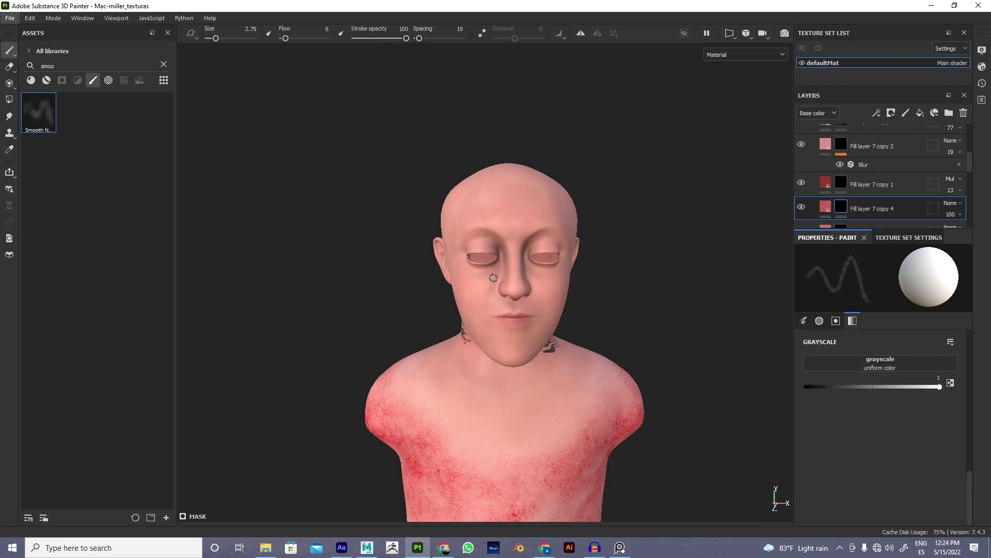
left_click_drag(609, 258, 480, 243, "alt")
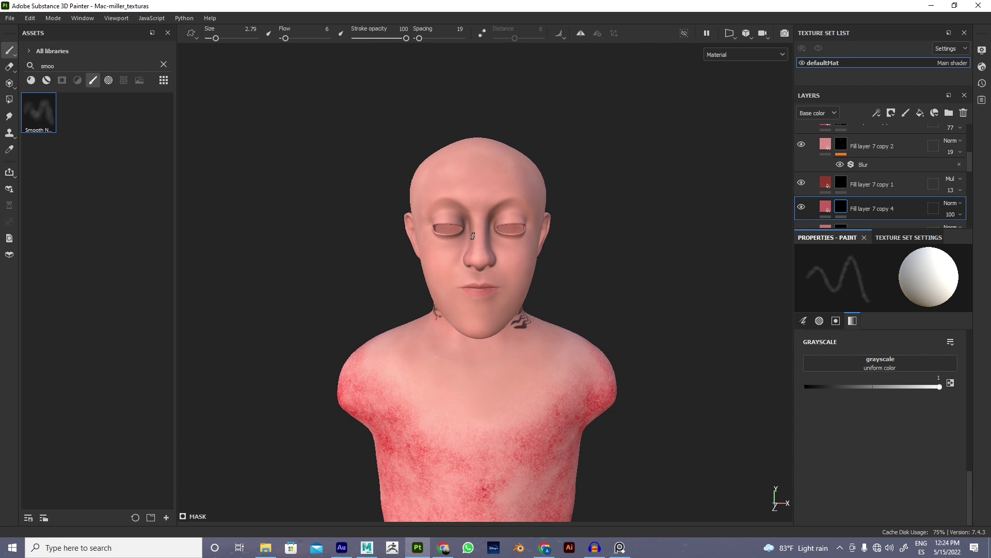
- Open the texture export settings and set the output template to Arnold (AiStandard)
left_click(11, 18)
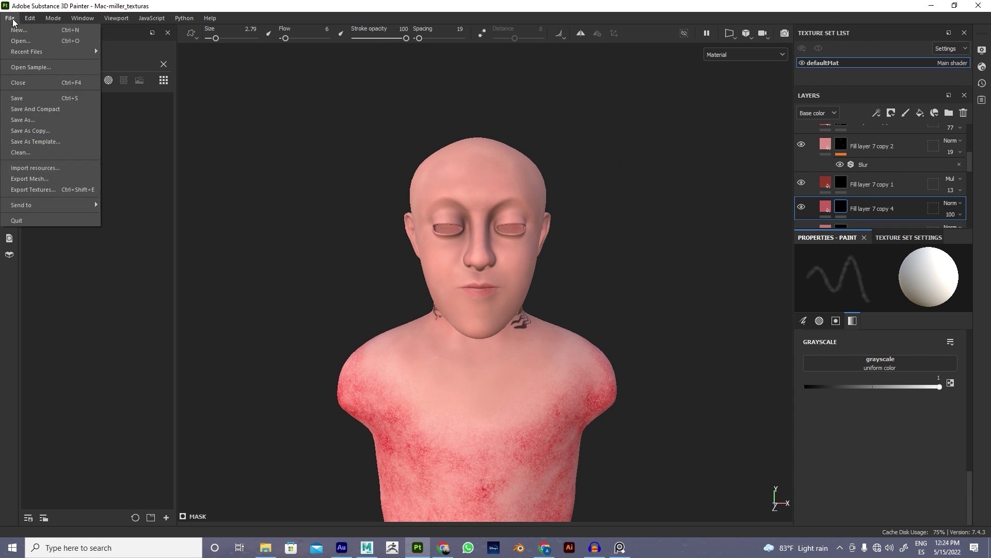
left_click(79, 190)
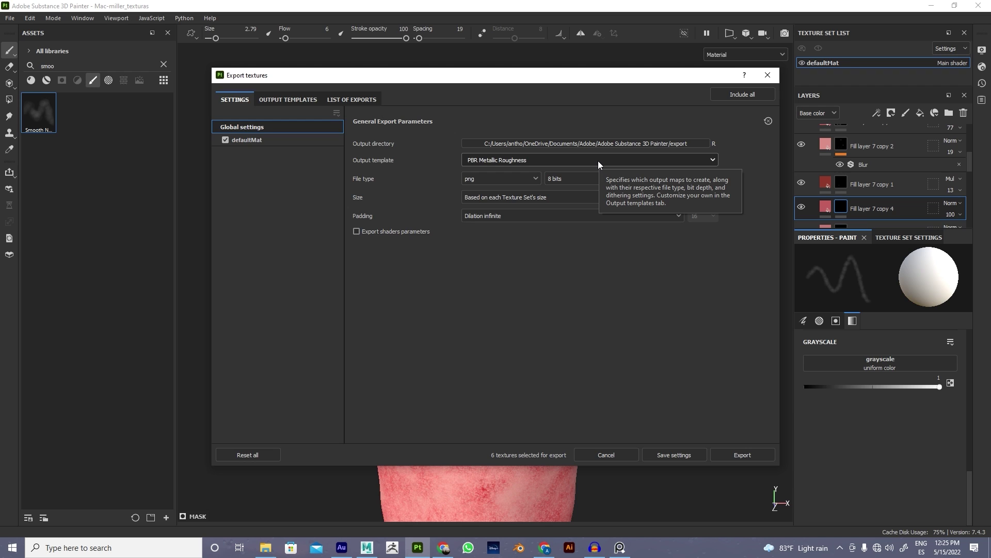
left_click(520, 159)
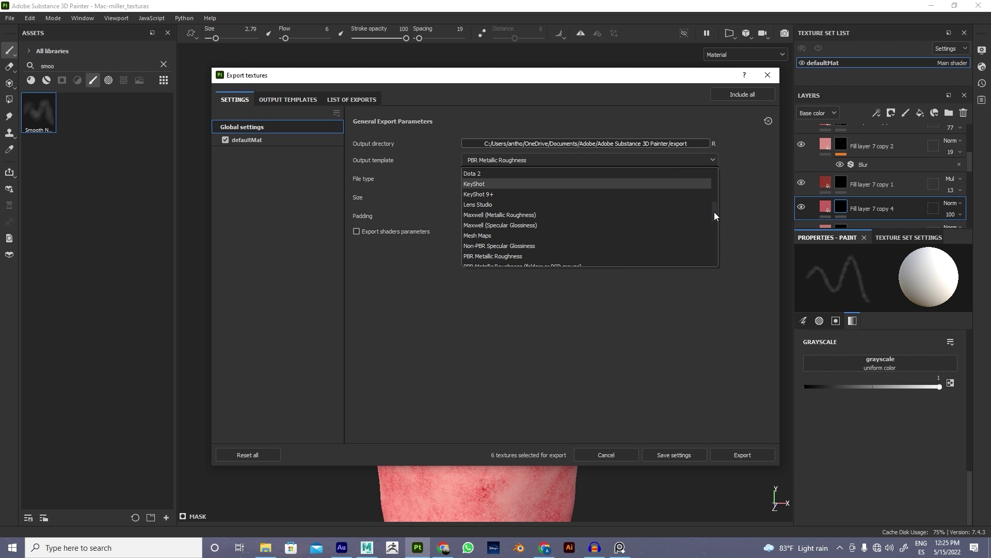
scroll(713, 210, "up", 5)
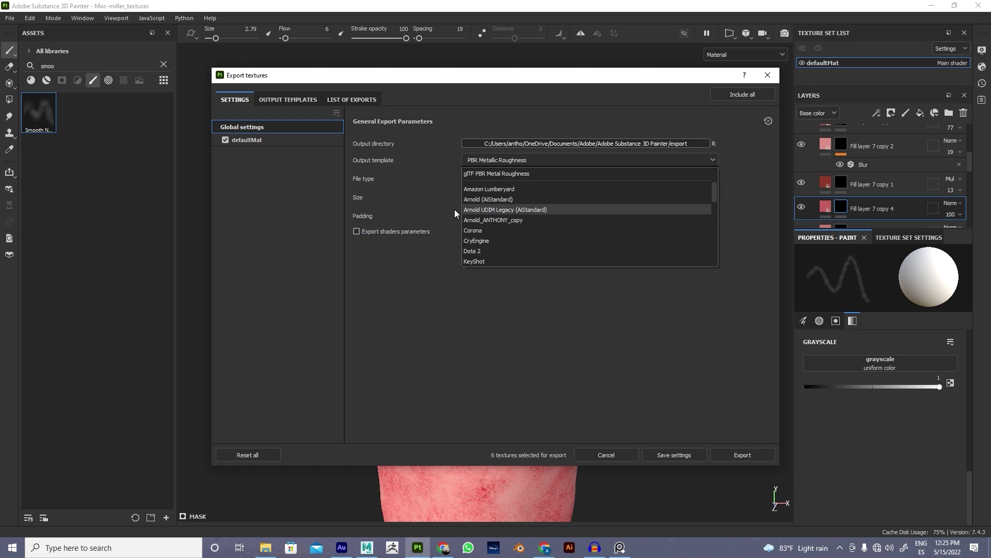
left_click(506, 200)
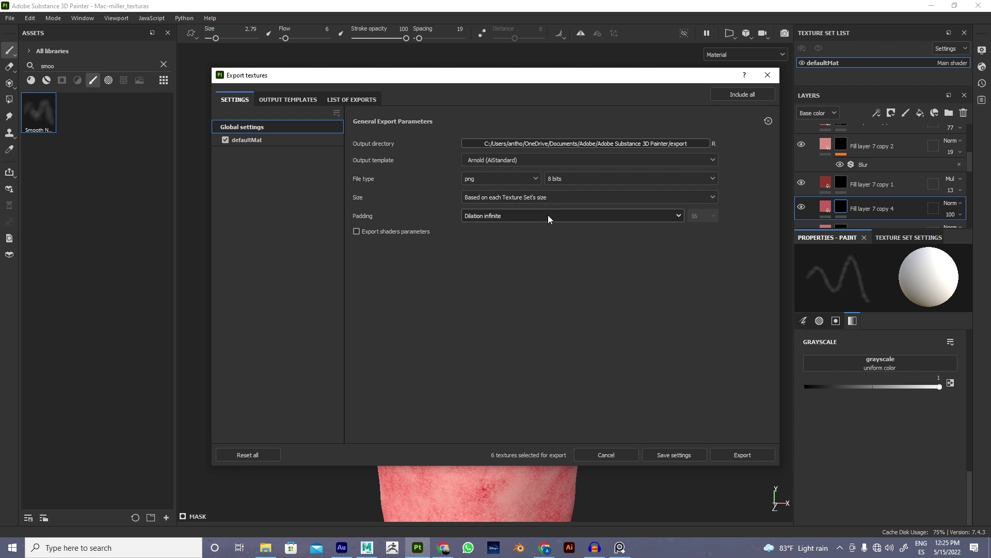
left_click(703, 161)
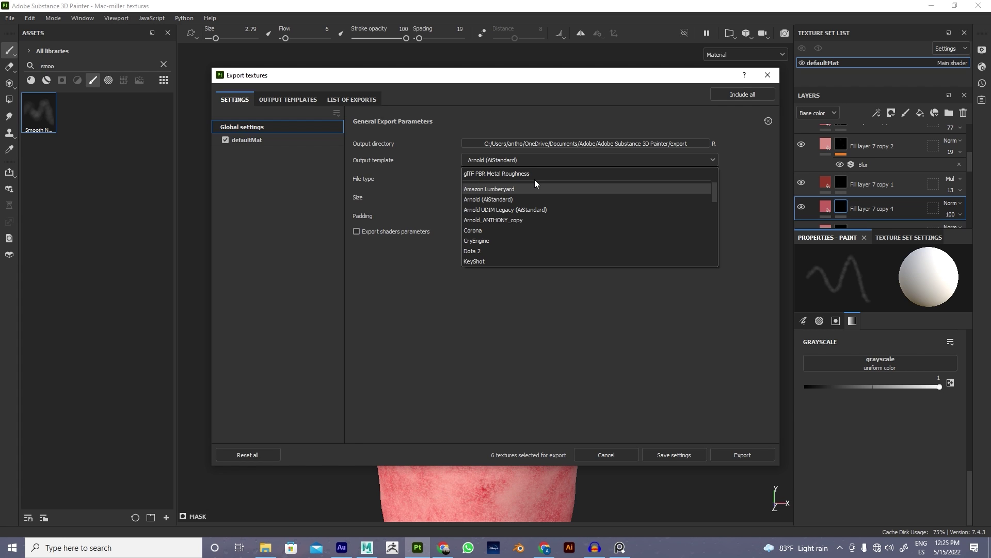
left_click(488, 200)
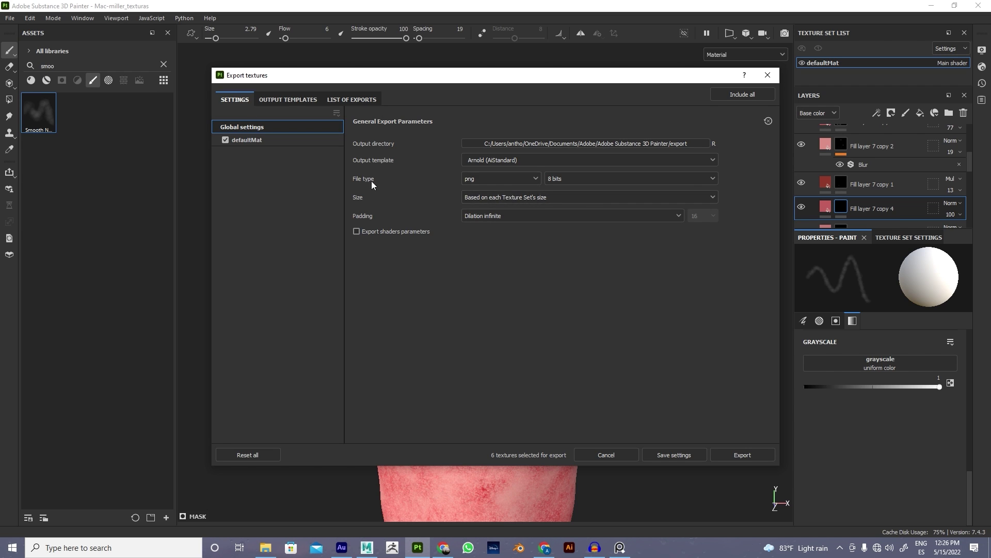
- Set the exported textures' file type to png and their size to 4096
left_click(480, 178)
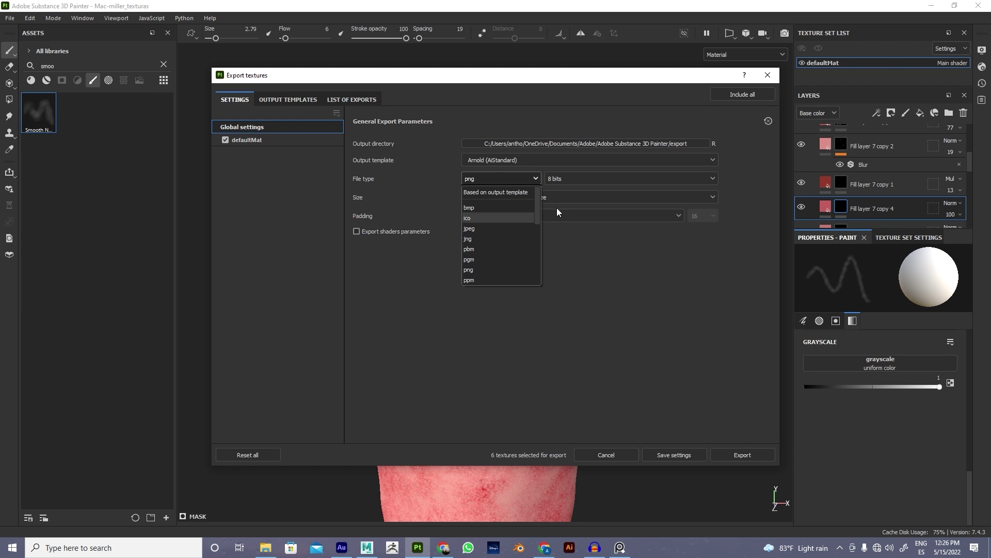
mouse_move(538, 216)
left_mouse_down()
mouse_move(533, 275)
mouse_move(541, 218)
left_mouse_up()
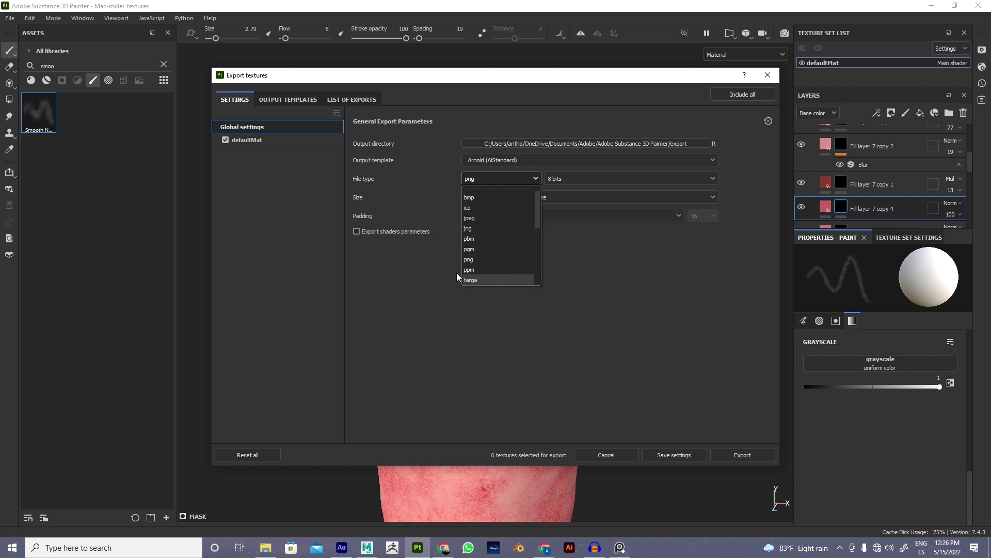
left_click(488, 259)
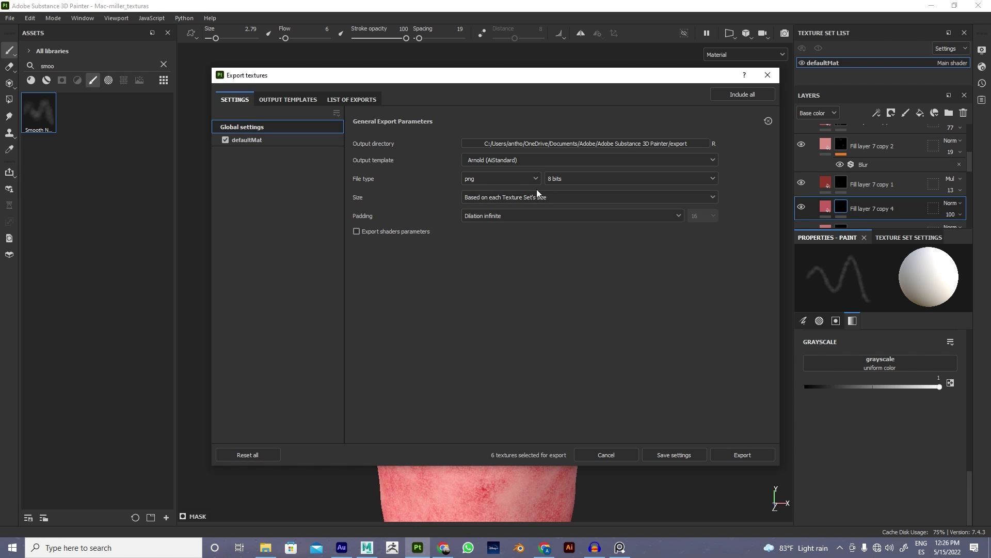
left_click(515, 197)
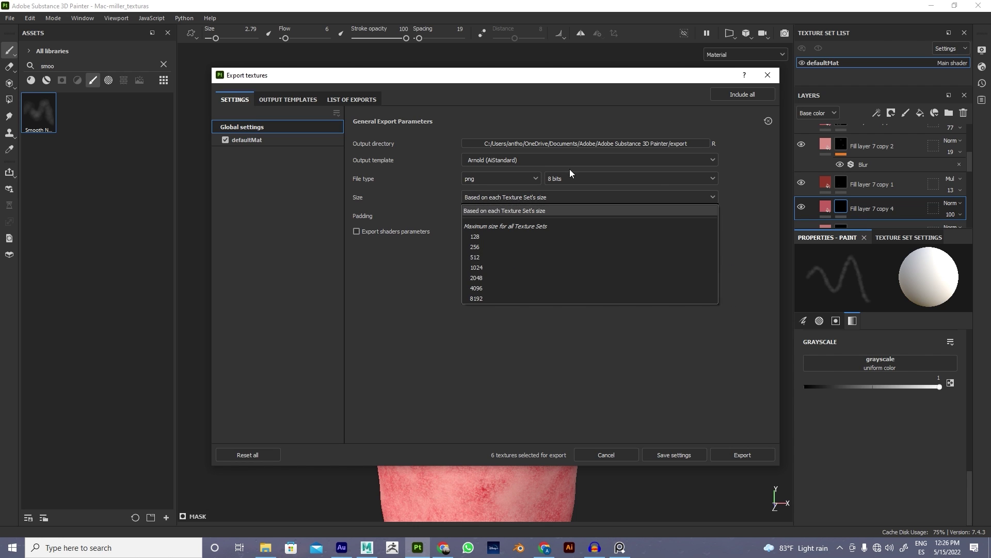
left_click(563, 289)
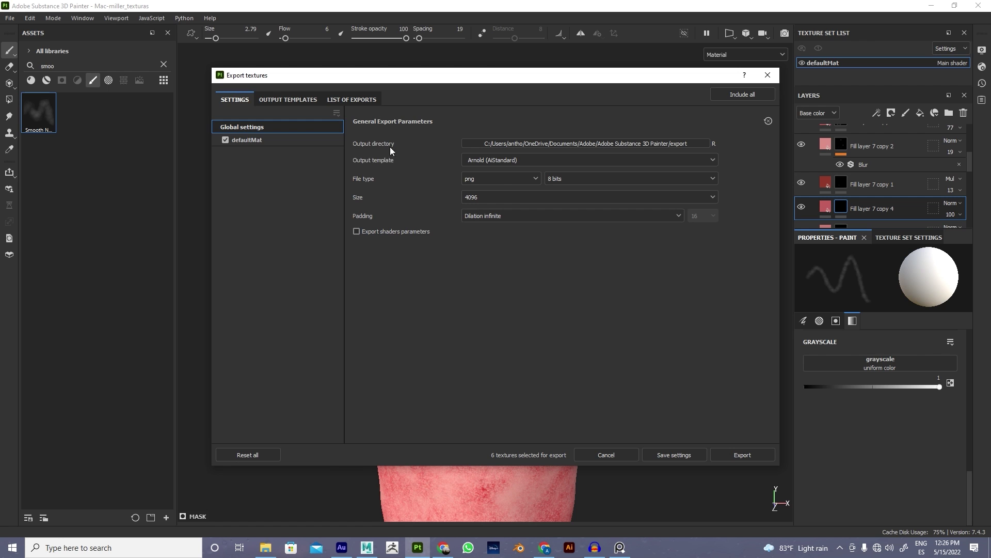
- Browse for an output directory and create a folder named Textura-final inside the Desktop folder Mac Miller-Substance-painter-tutorial
left_click(684, 141)
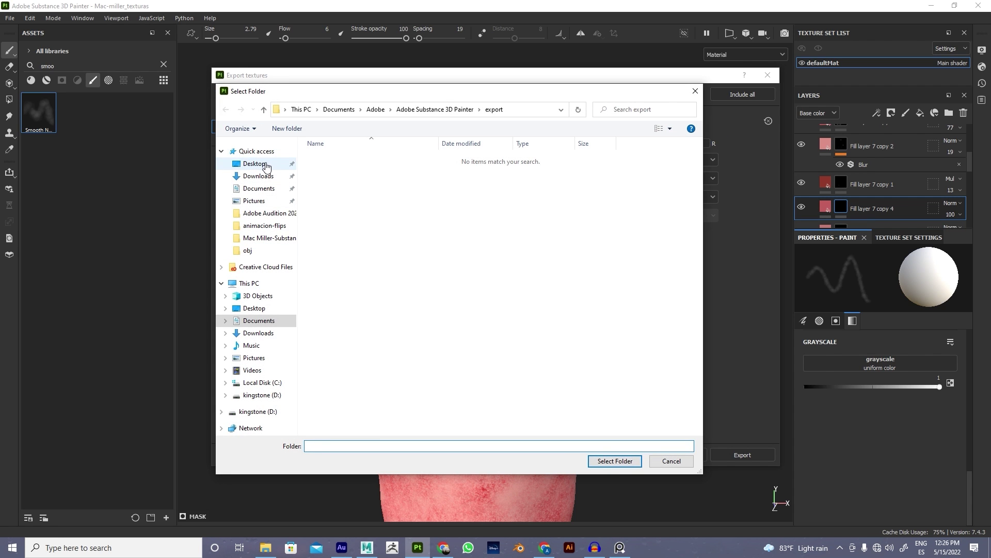
left_click(277, 165)
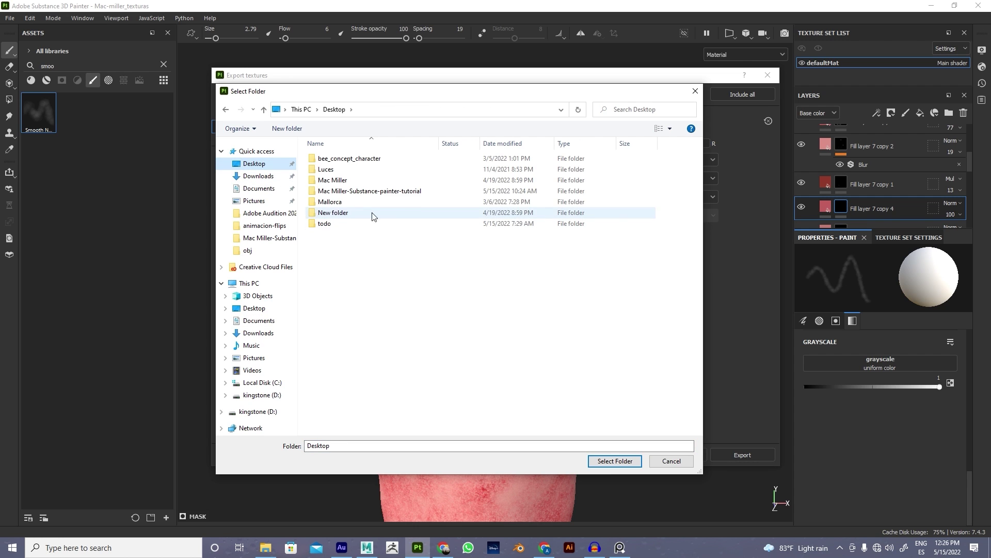
left_click(373, 192)
double_click(372, 192)
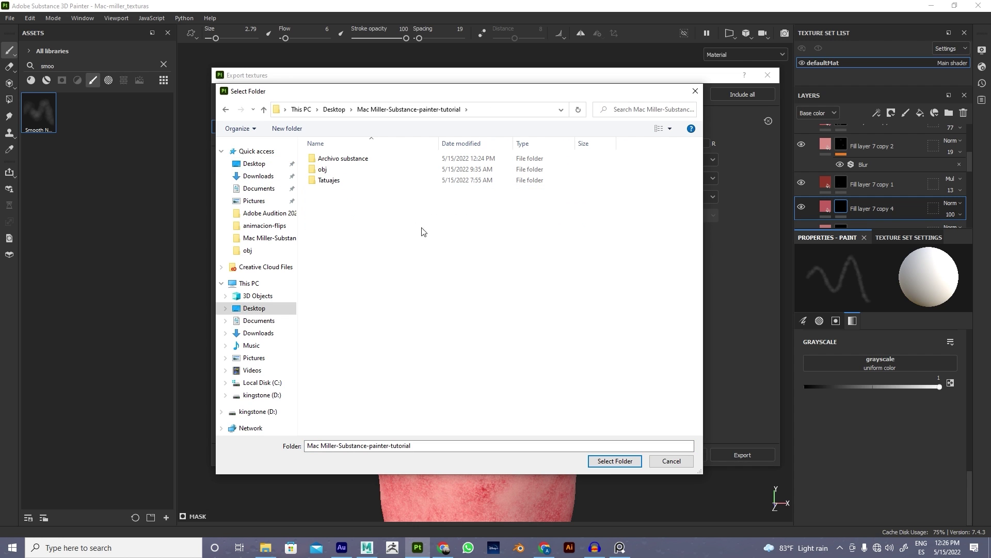
right_click(395, 219)
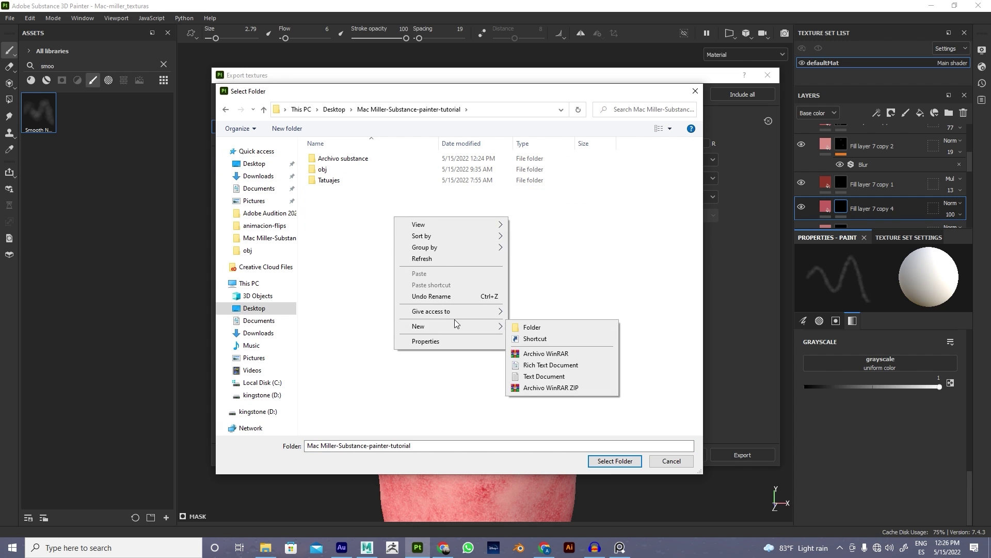
left_click(517, 327)
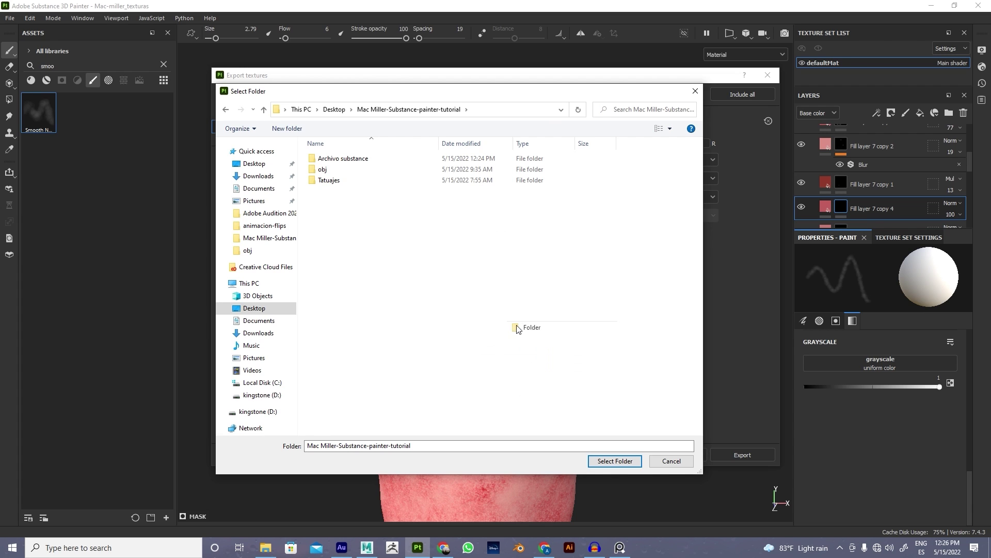
type("Te")
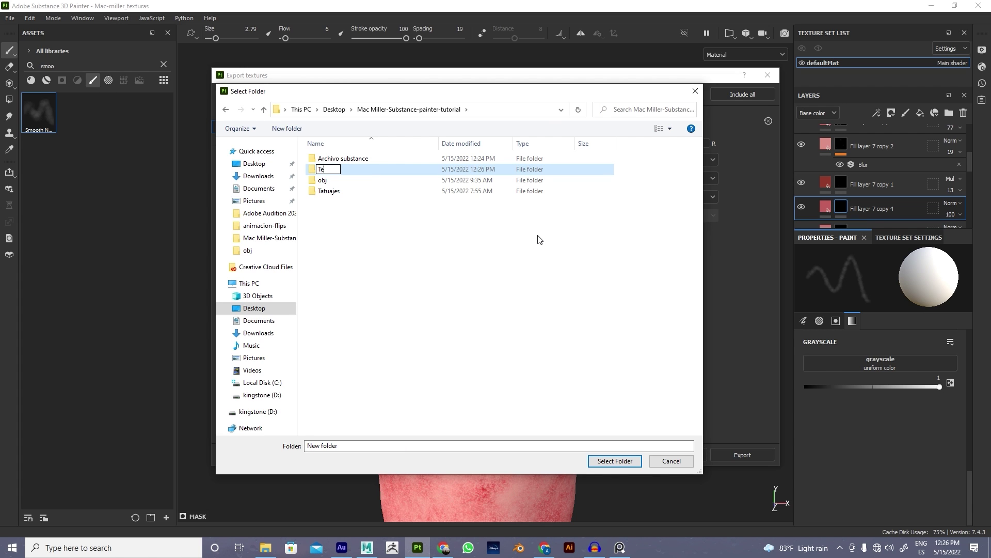
type("xtura-finañ")
key("BackSpace")
type("l")
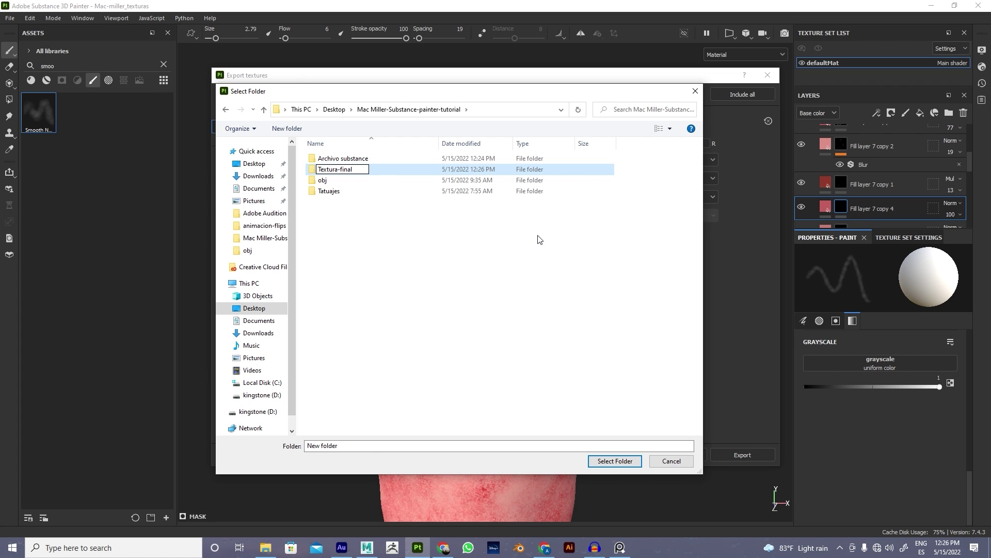
- Use the Textura-final folder as the output directory and export the textures
left_click(628, 460)
left_click(630, 461)
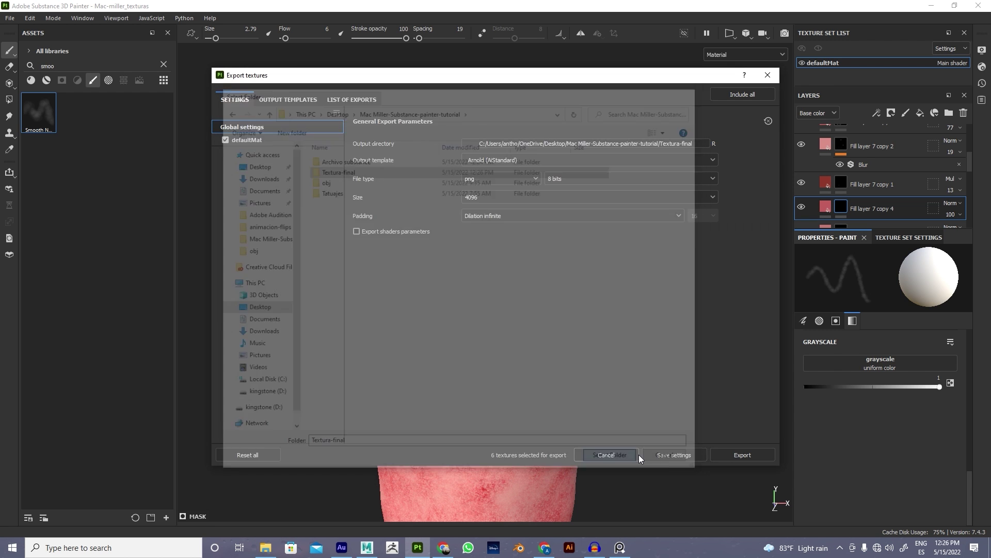
left_click(745, 458)
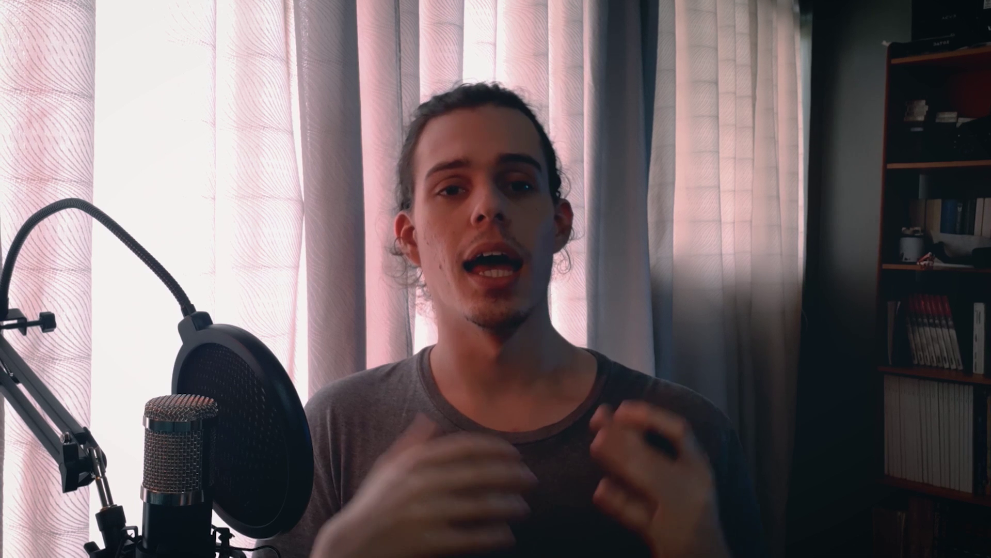